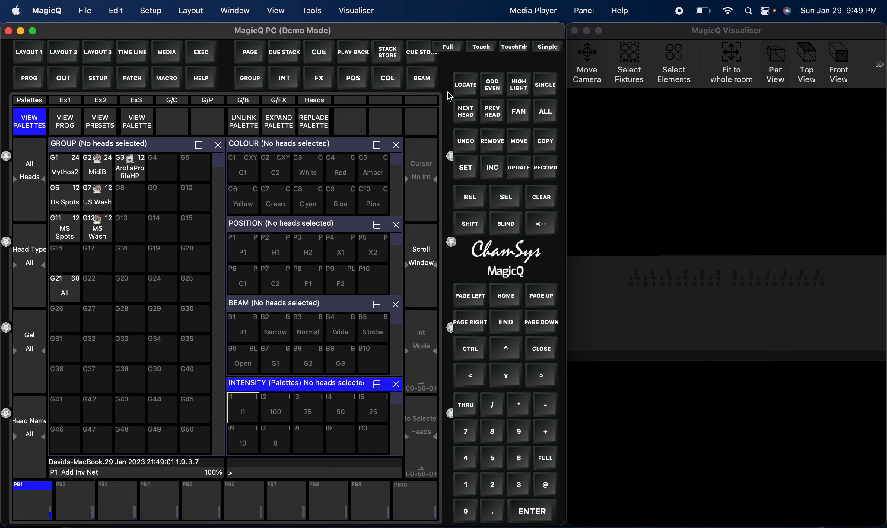
- On execute page 2, activate both 3 Sec cues and the H1 position, and switch the RND cue on and off
{"action": "left_click", "coordinate": [109, 100]}
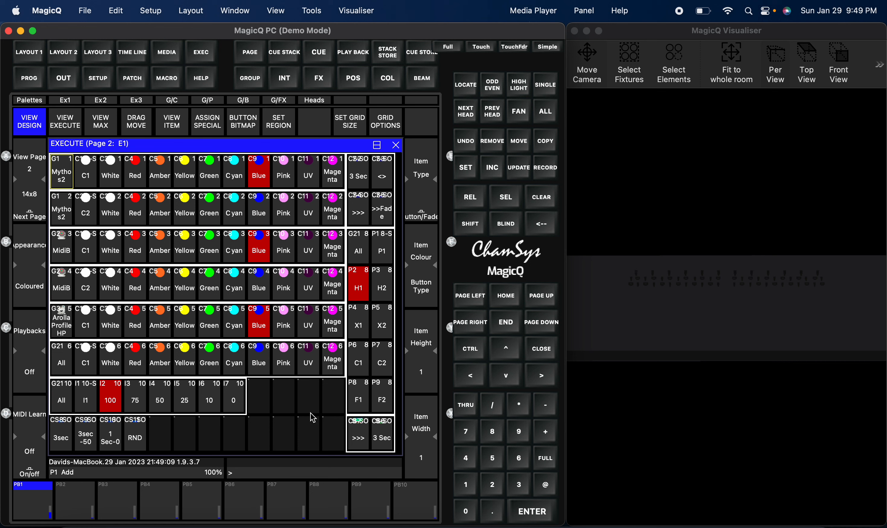
{"action": "left_click", "coordinate": [386, 436]}
{"action": "left_click", "coordinate": [365, 283]}
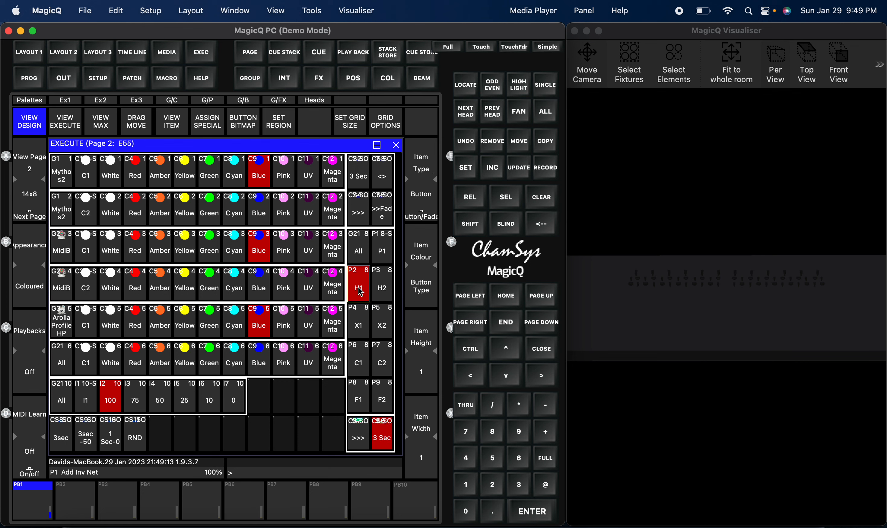
{"action": "left_click", "coordinate": [360, 182]}
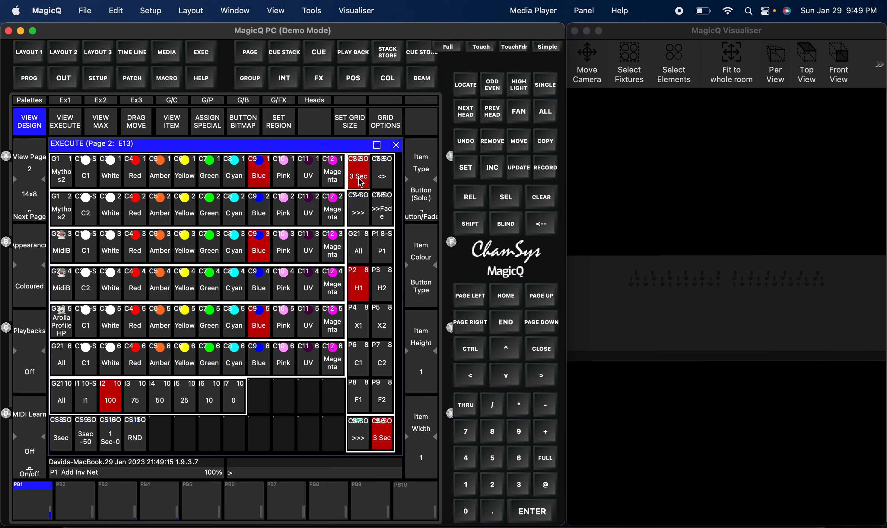
{"action": "left_click", "coordinate": [139, 439]}
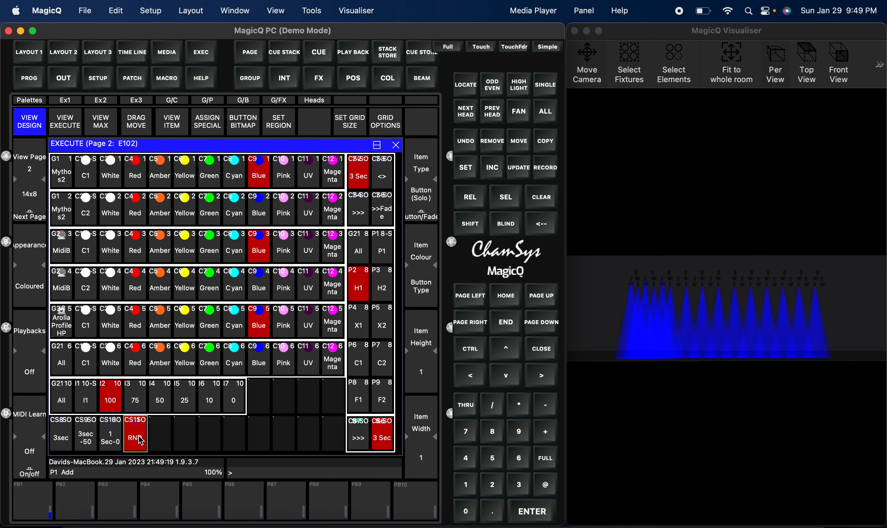
{"action": "left_click", "coordinate": [140, 440]}
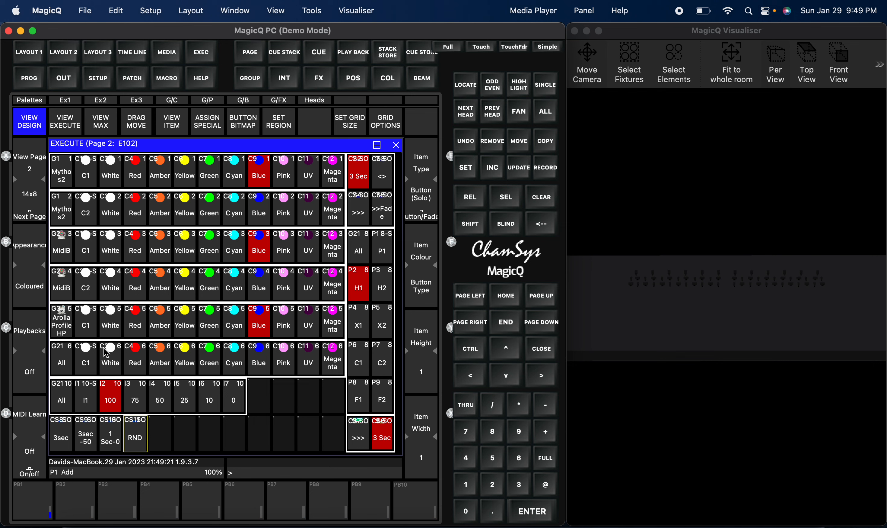
- Set the Mythos2 group's intensity to 100, record it to playback PB1 as M All, and clear the programmer
{"action": "left_click", "coordinate": [39, 102]}
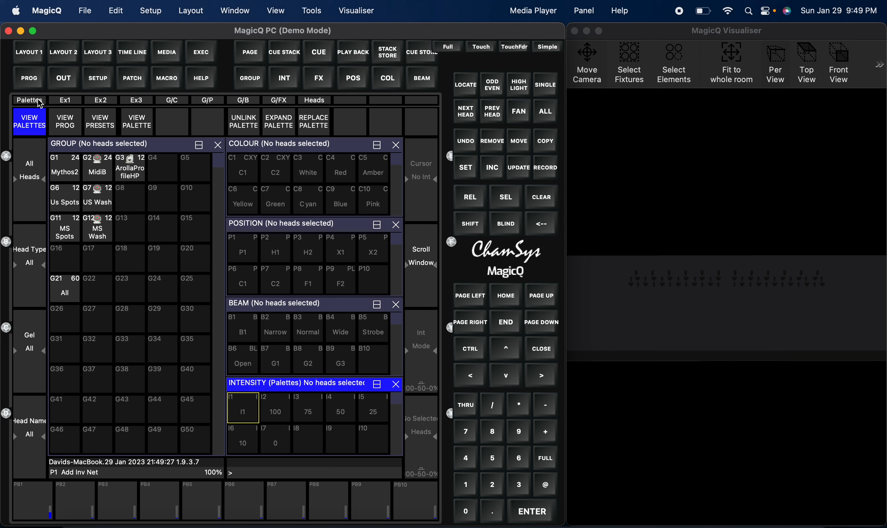
{"action": "left_click", "coordinate": [69, 164]}
{"action": "left_click", "coordinate": [276, 408]}
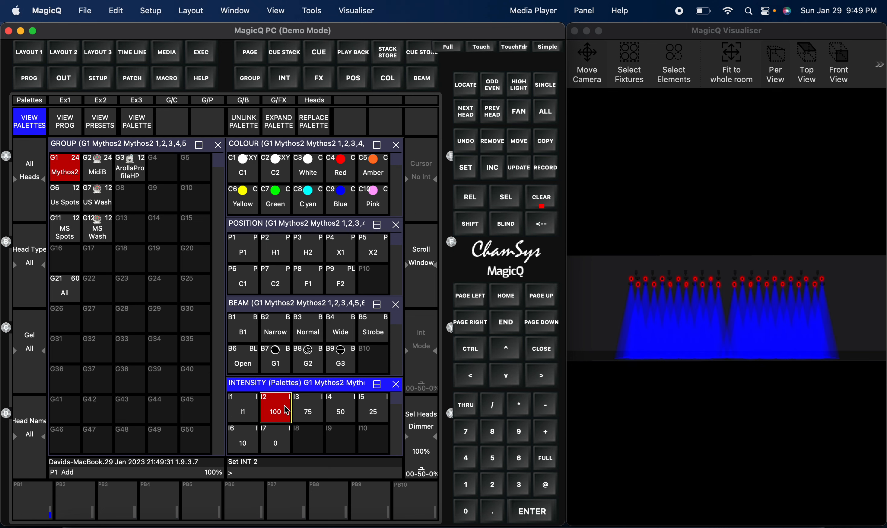
{"action": "left_click", "coordinate": [546, 167]}
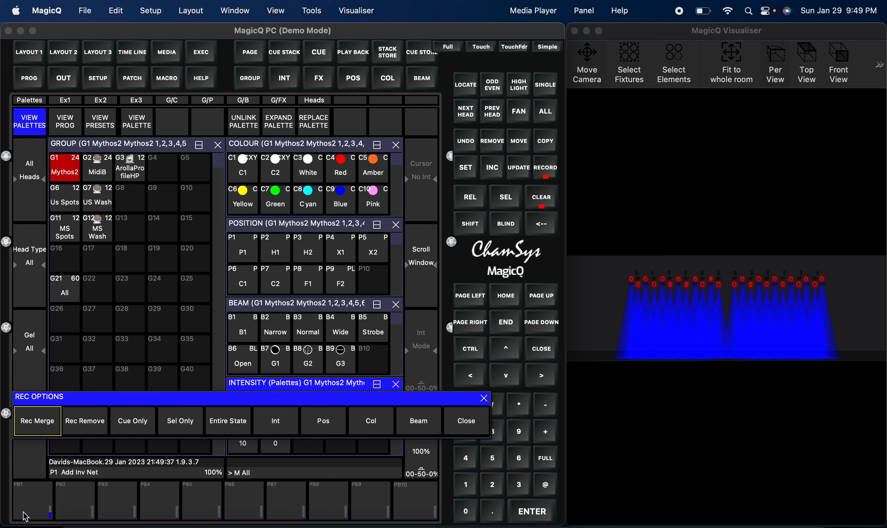
{"action": "left_click", "coordinate": [32, 508]}
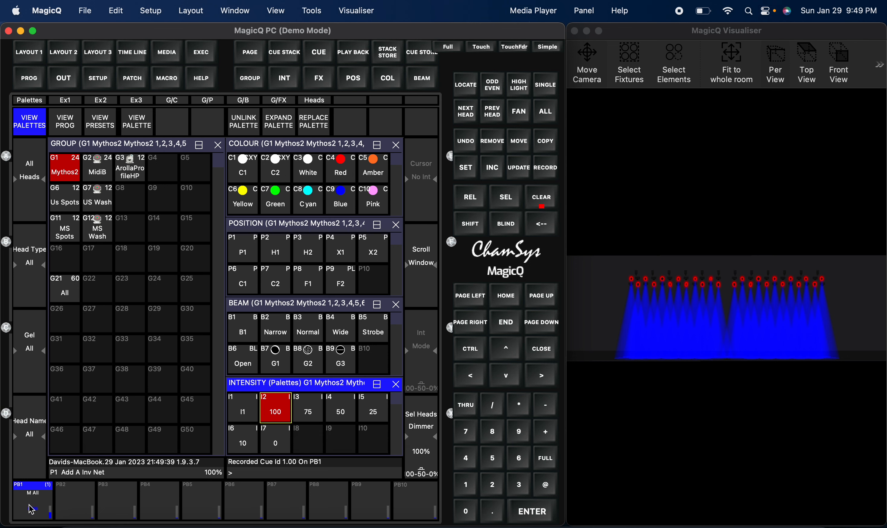
{"action": "left_click", "coordinate": [553, 206]}
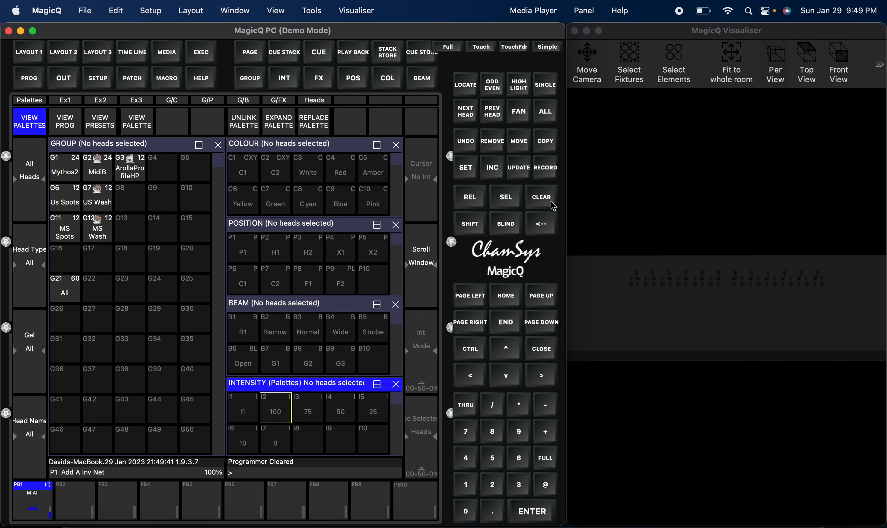
{"action": "left_click", "coordinate": [62, 177]}
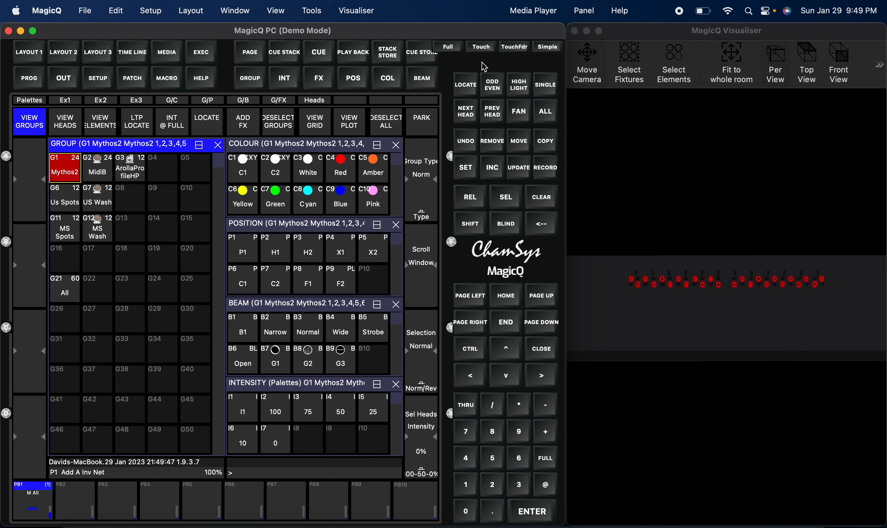
{"action": "left_click", "coordinate": [492, 85]}
{"action": "left_click", "coordinate": [275, 407]}
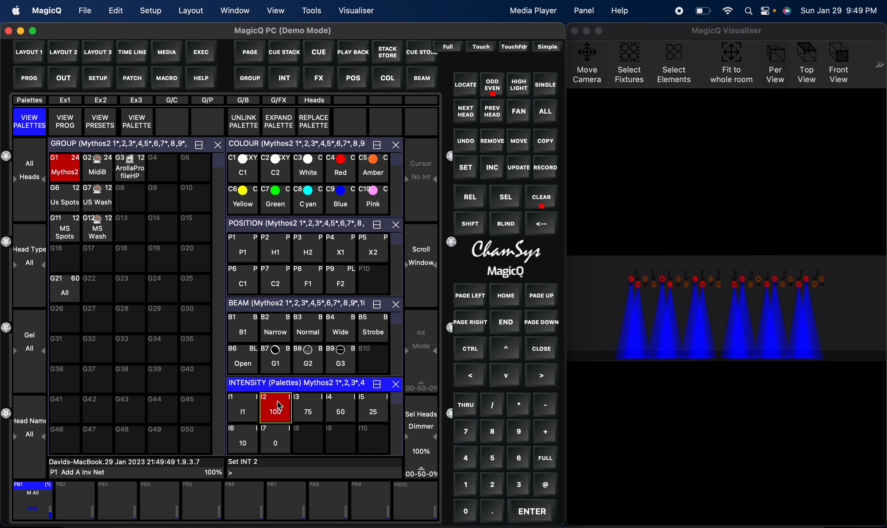
{"action": "left_click", "coordinate": [552, 172]}
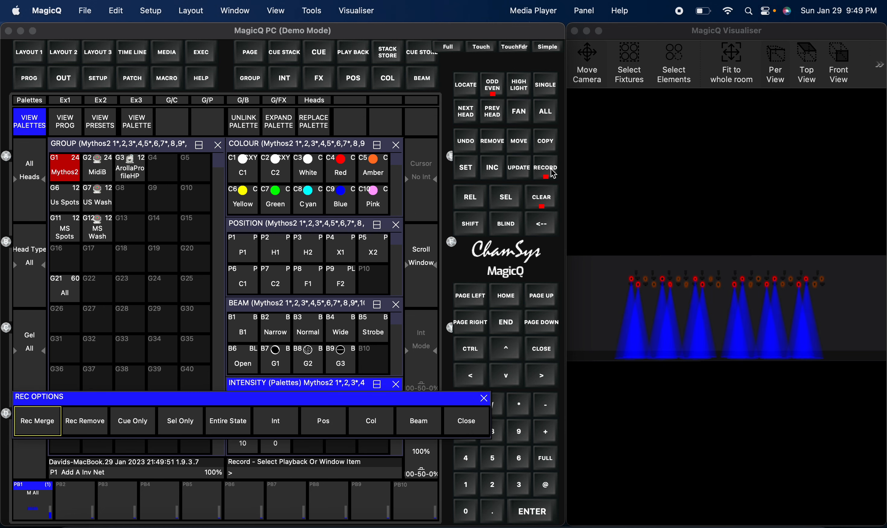
{"action": "left_click", "coordinate": [475, 423]}
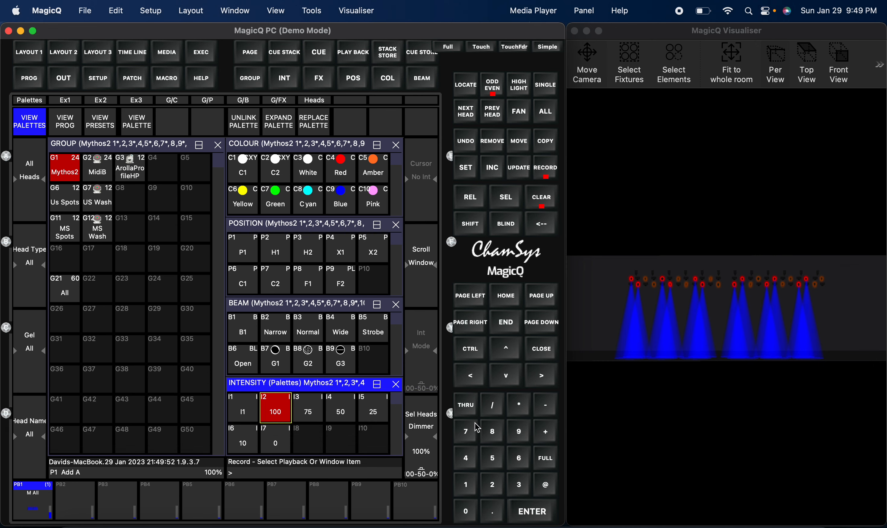
{"action": "left_click", "coordinate": [548, 203]}
{"action": "left_click", "coordinate": [550, 178]}
{"action": "left_click", "coordinate": [548, 193]}
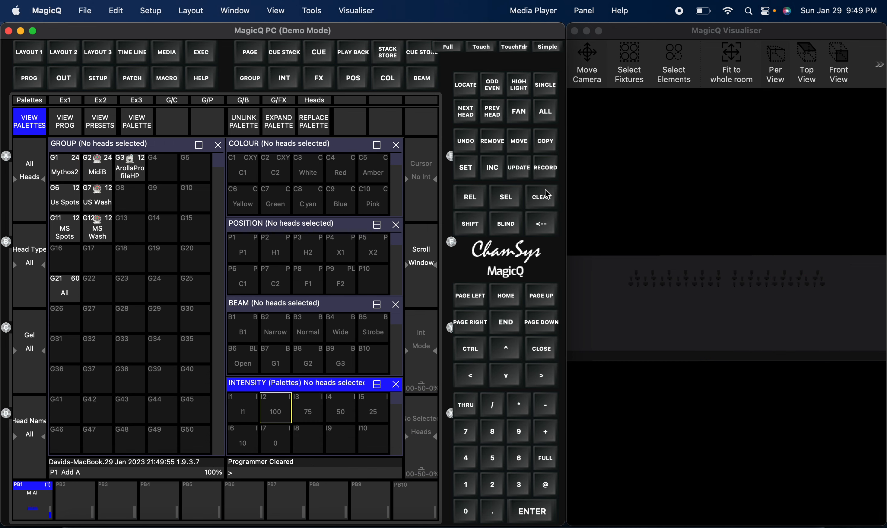
- Set the odd heads of the Mythos2 group to 100 intensity and reselect the whole group
{"action": "left_click", "coordinate": [65, 169]}
{"action": "left_click", "coordinate": [493, 89]}
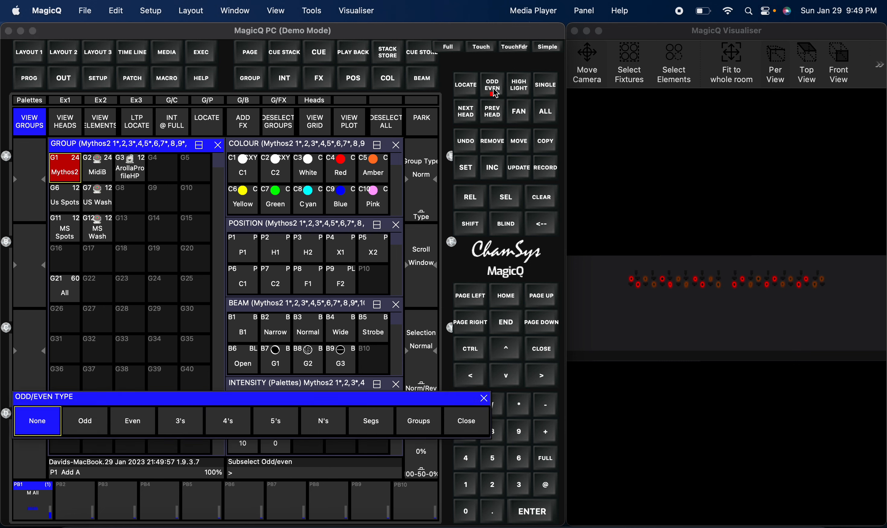
{"action": "left_click", "coordinate": [283, 408]}
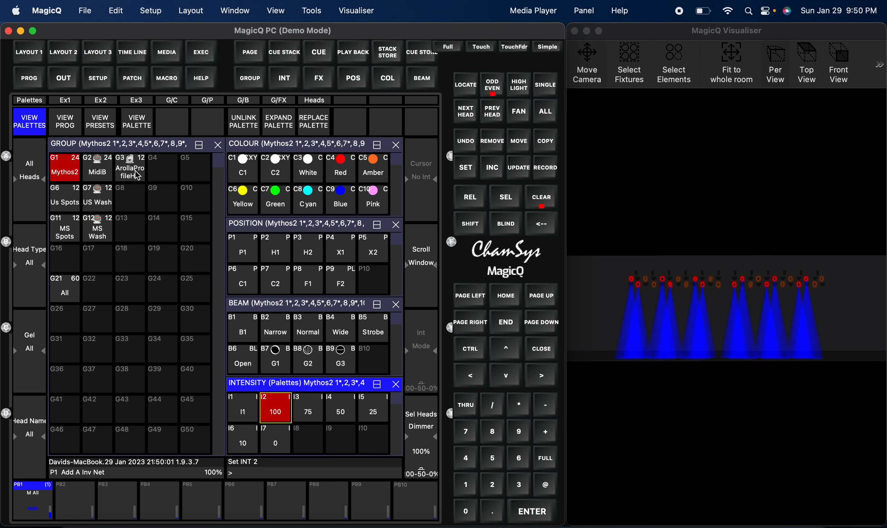
{"action": "left_click", "coordinate": [71, 102]}
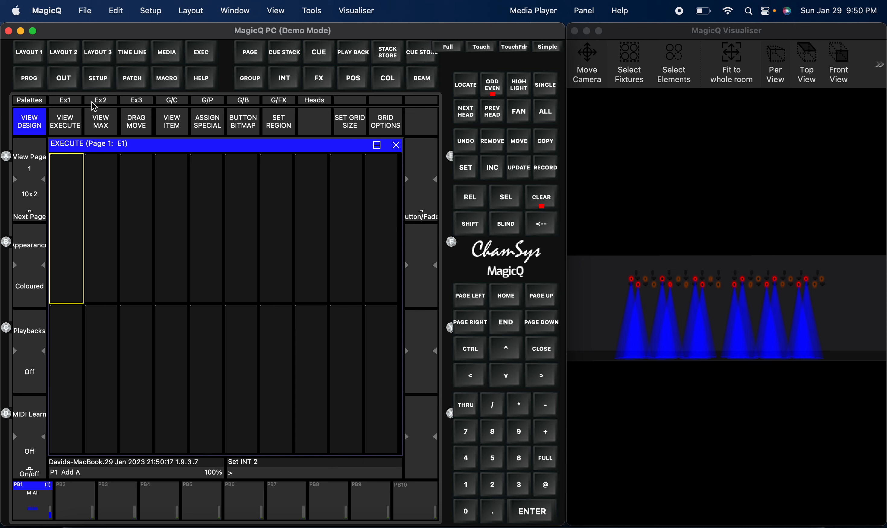
{"action": "left_click", "coordinate": [43, 102]}
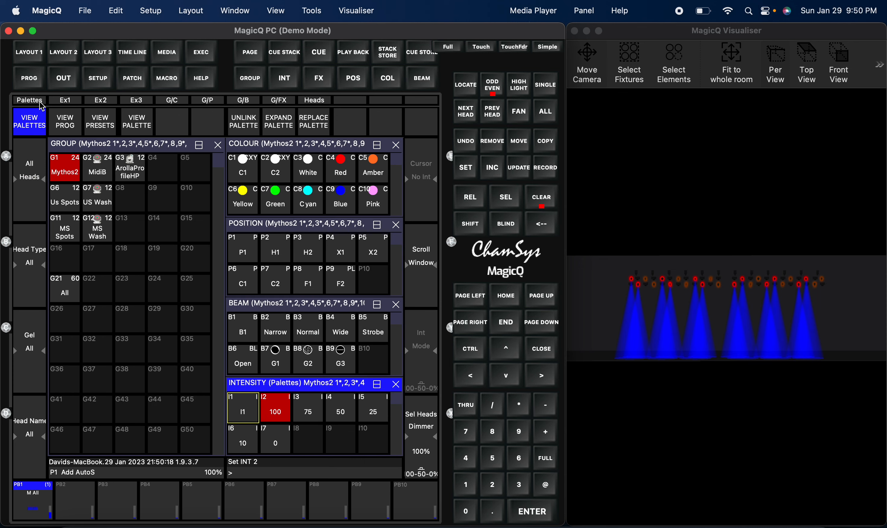
{"action": "left_click", "coordinate": [69, 170]}
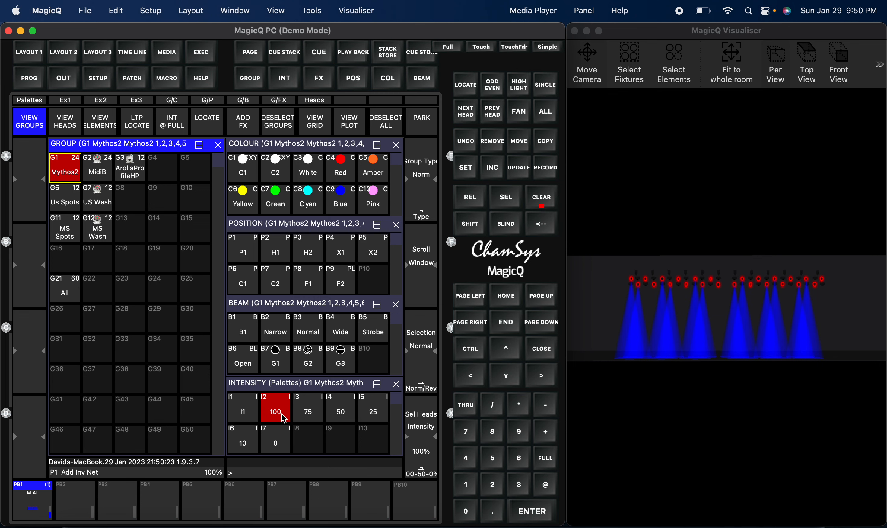
- Record the odd-heads look as M Odd in the first item of execute page 1 and make it a Button (Flash)
{"action": "left_click", "coordinate": [74, 104]}
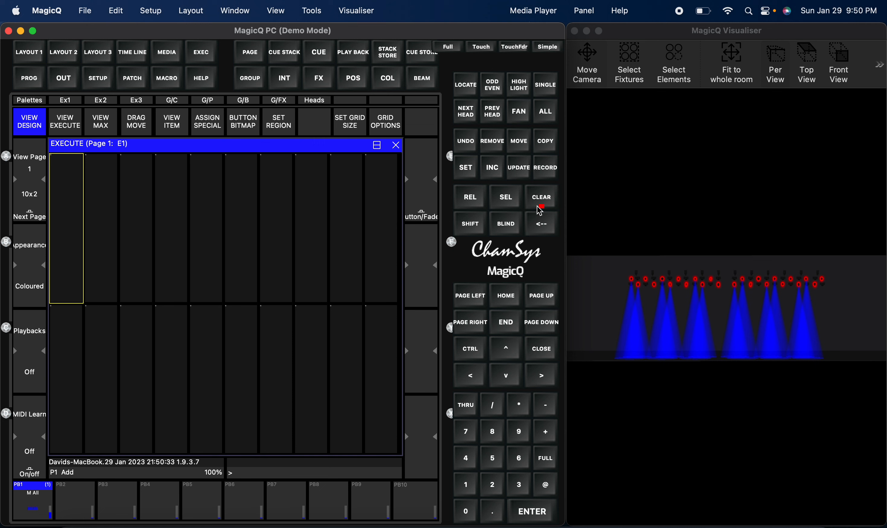
{"action": "left_click", "coordinate": [546, 168]}
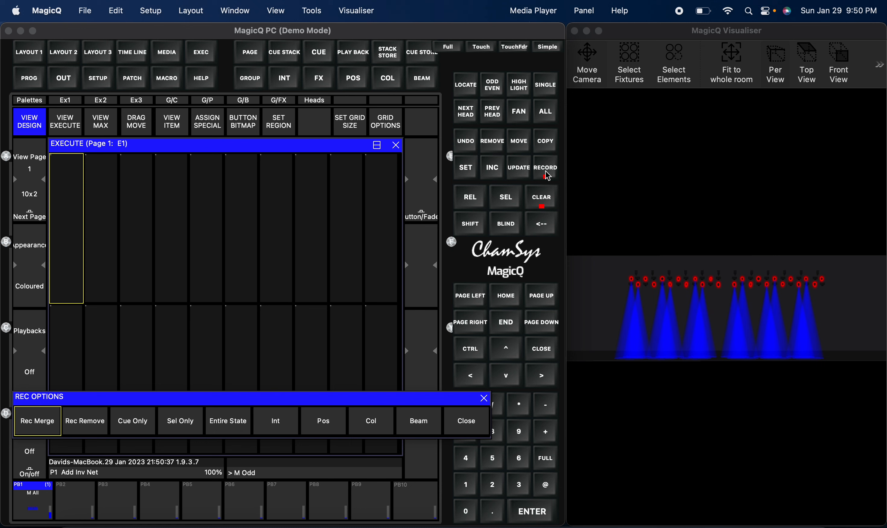
{"action": "left_click", "coordinate": [70, 203]}
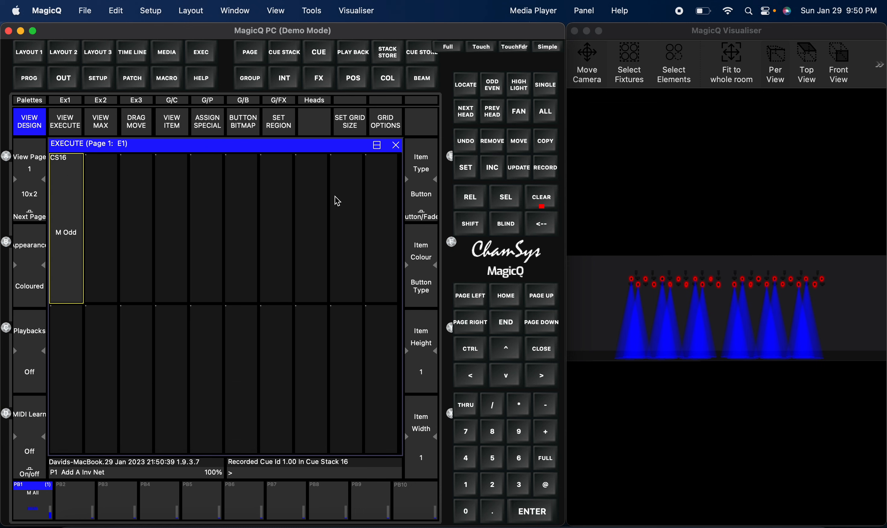
{"action": "left_click", "coordinate": [431, 213]}
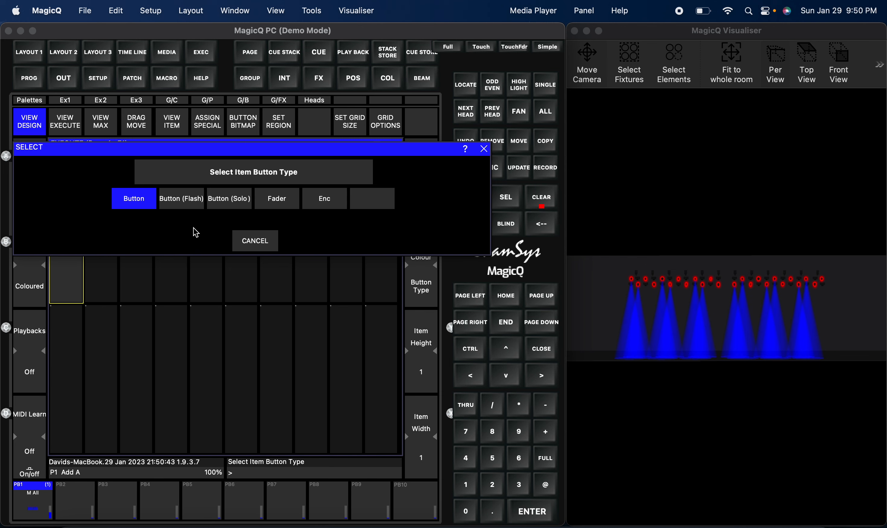
{"action": "left_click", "coordinate": [190, 209]}
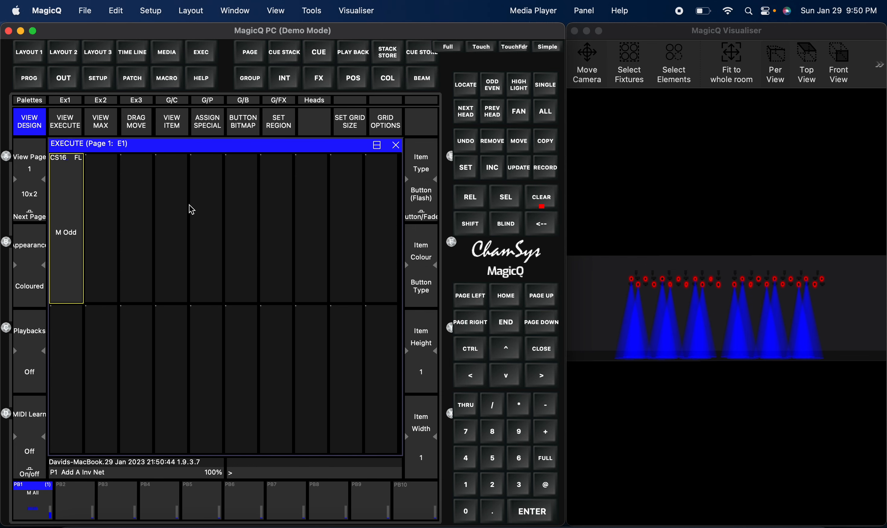
- Clear the programmer and set only the even heads of the Mythos2 group to 100 intensity
{"action": "left_click", "coordinate": [35, 105]}
{"action": "left_click", "coordinate": [539, 200]}
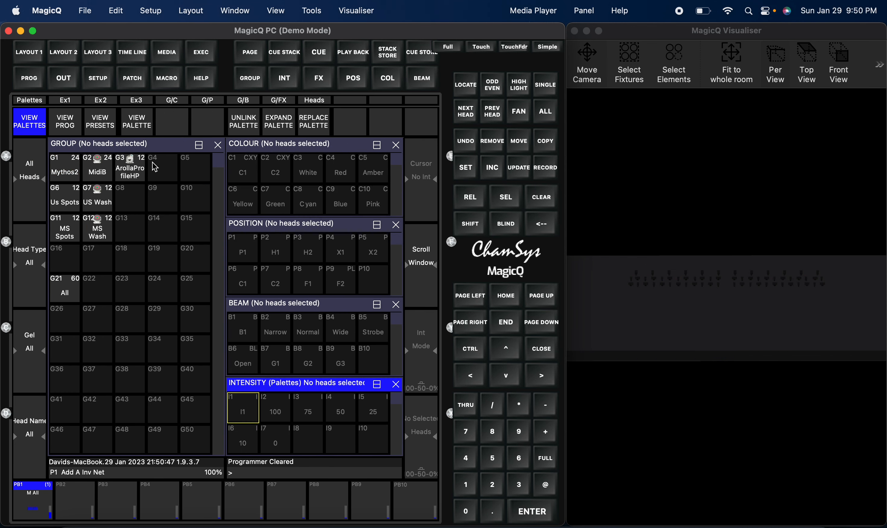
{"action": "left_click", "coordinate": [72, 170]}
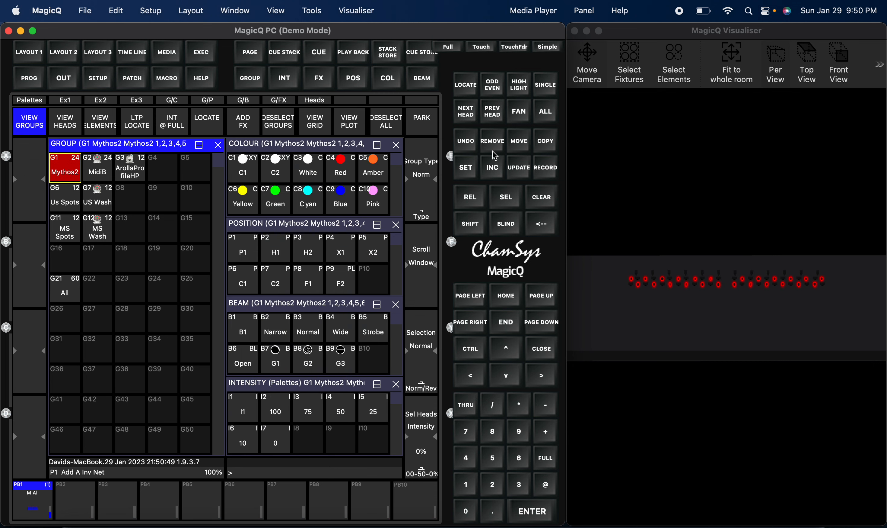
{"action": "left_click", "coordinate": [492, 85]}
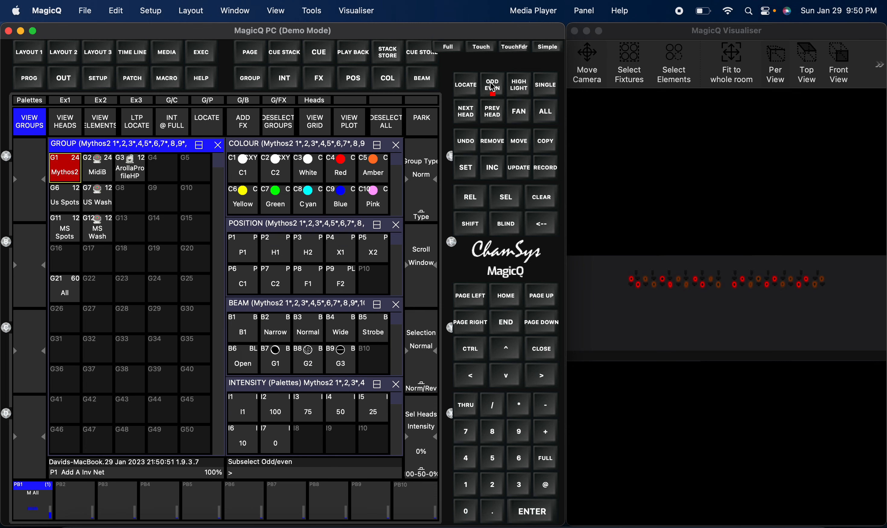
{"action": "left_click", "coordinate": [493, 87]}
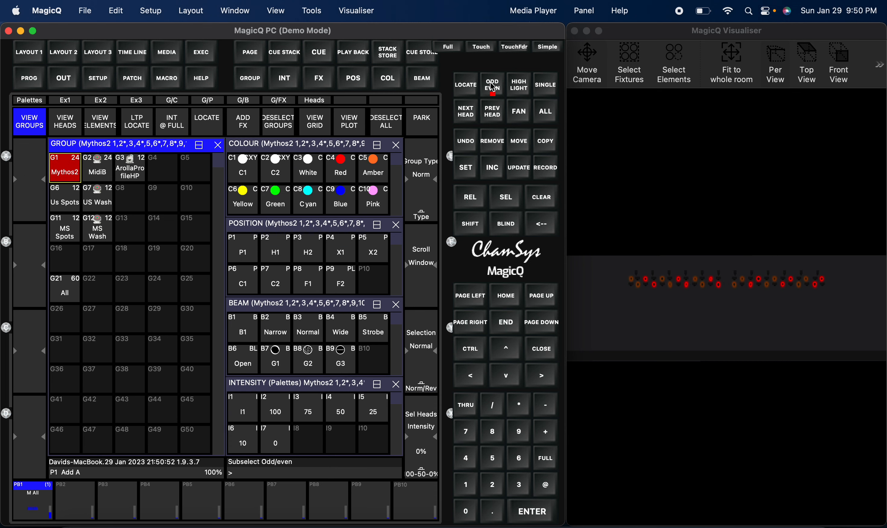
{"action": "left_click", "coordinate": [276, 414]}
- Record the even-heads look as M Even in the execute item directly below M Odd and make it a Button (Flash)
{"action": "left_click", "coordinate": [73, 103]}
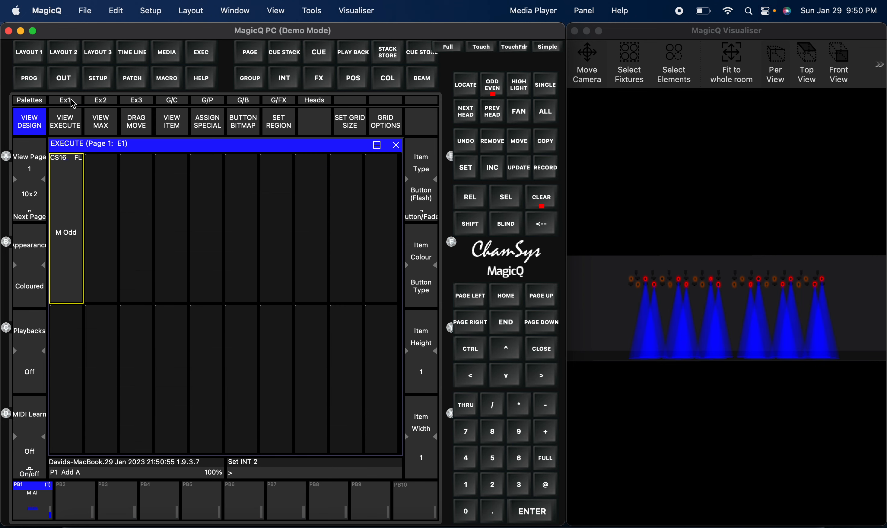
{"action": "left_click", "coordinate": [549, 167]}
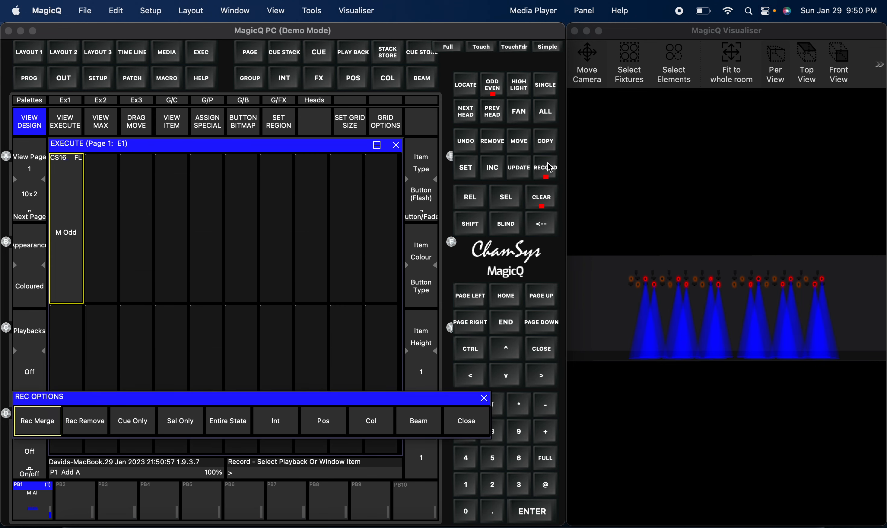
{"action": "type", "text": "M E"}
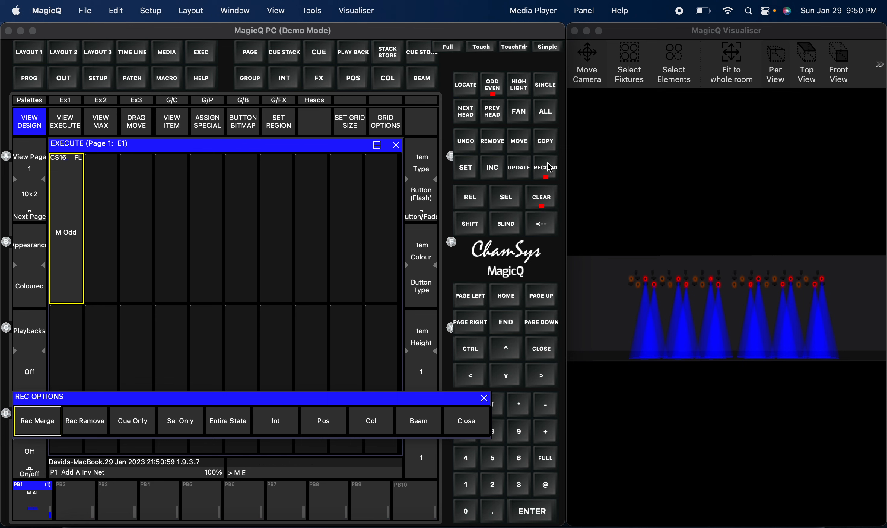
{"action": "type", "text": "ven"}
{"action": "left_click", "coordinate": [73, 349]}
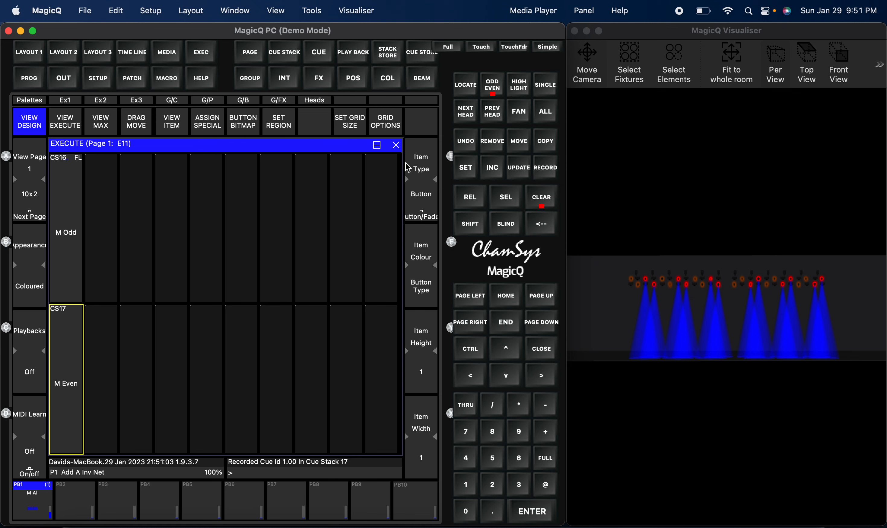
{"action": "left_click", "coordinate": [433, 212]}
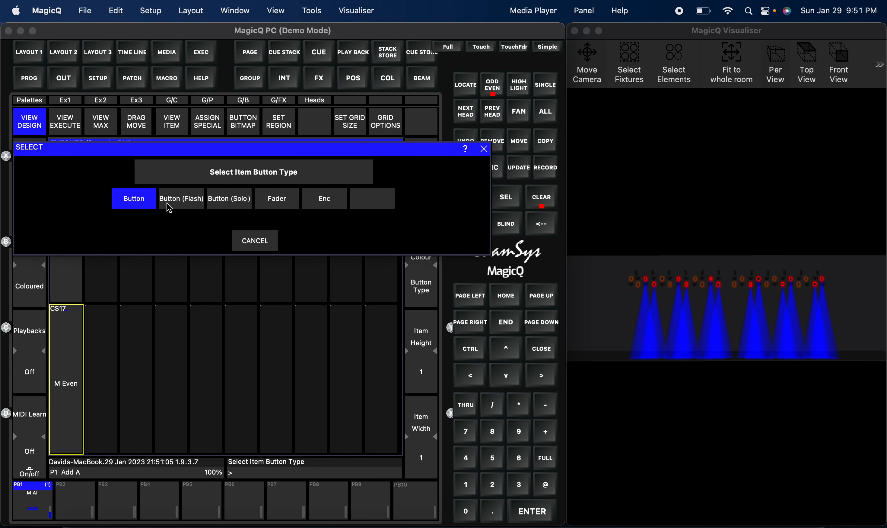
{"action": "left_click", "coordinate": [181, 198]}
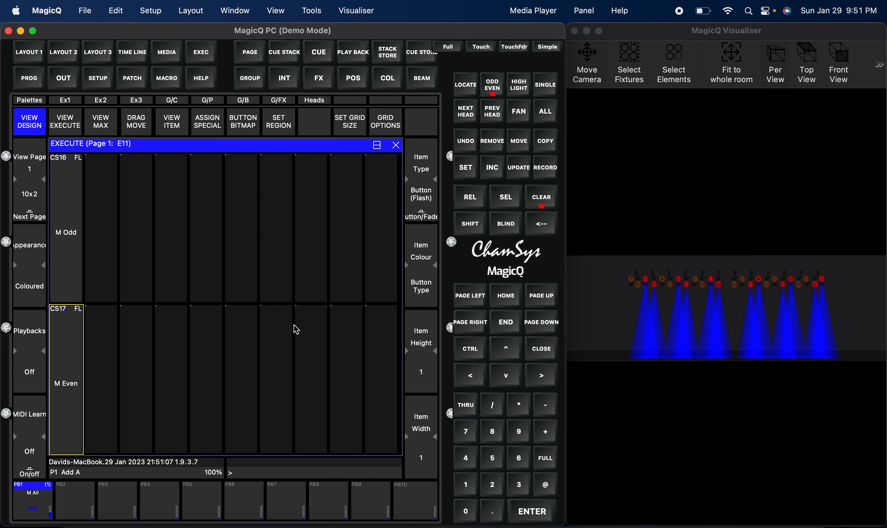
- Clear the programmer, show the playback faders, and open the cue stack options of playback 1
{"action": "left_click", "coordinate": [550, 202]}
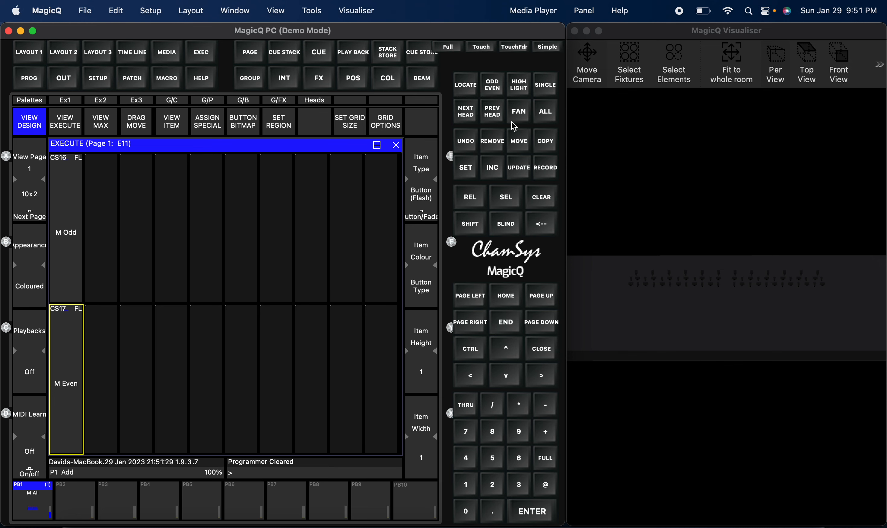
{"action": "left_click", "coordinate": [458, 52]}
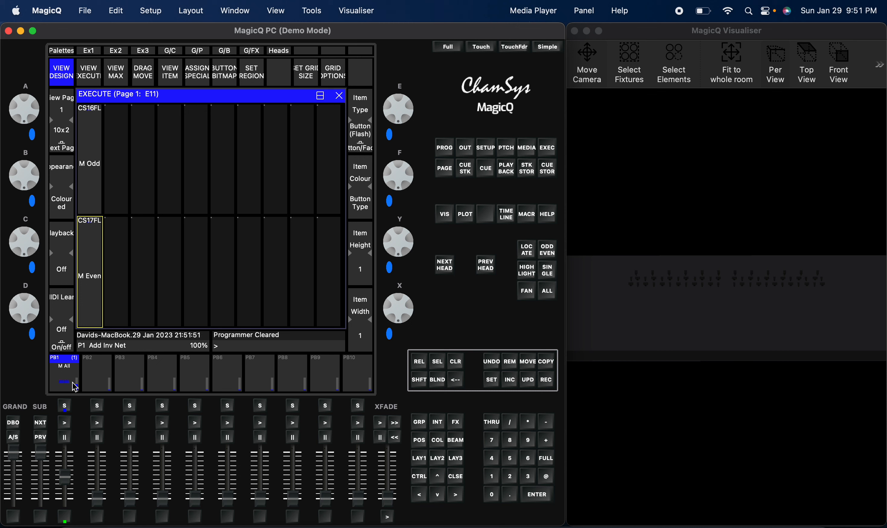
{"action": "left_click_drag", "start_coordinate": [75, 387], "coordinate": [70, 378]}
{"action": "double_click", "coordinate": [70, 377]}
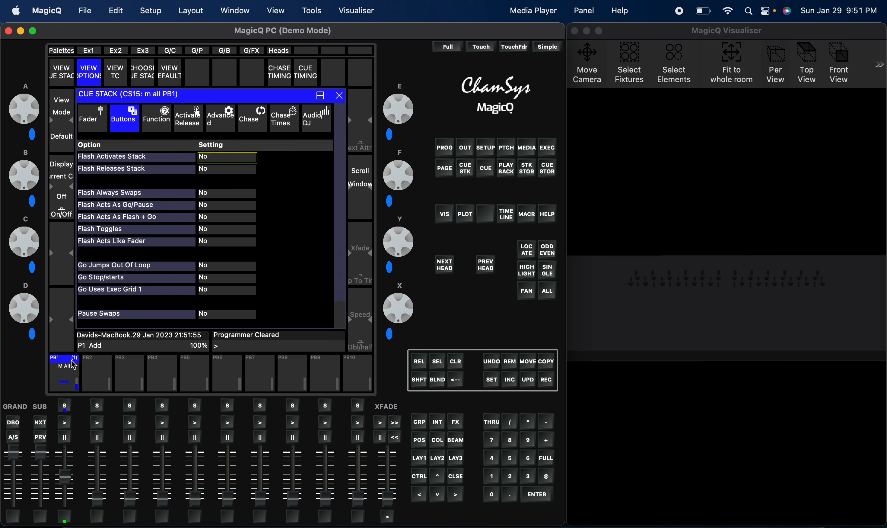
- Set Fader Activates Stack and Fader Releases Stack to Yes for playback 1 and test them with its fader
{"action": "left_click", "coordinate": [95, 121]}
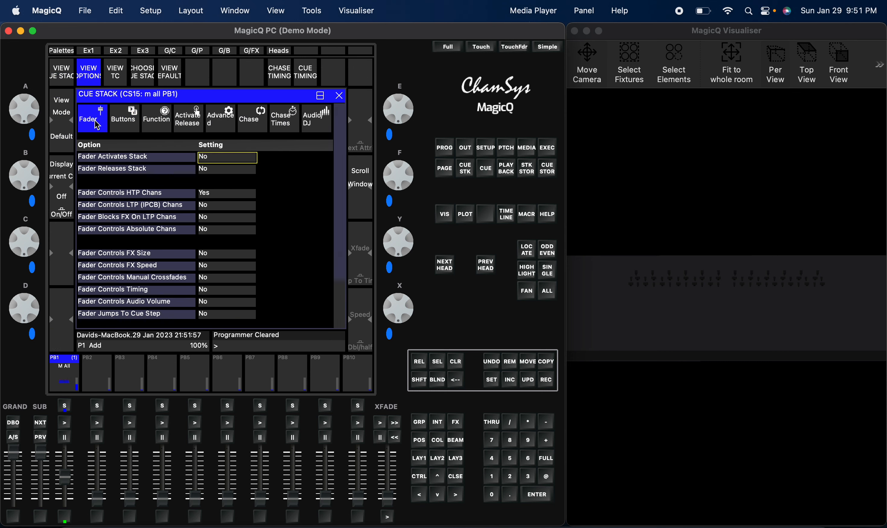
{"action": "left_click_drag", "start_coordinate": [213, 158], "coordinate": [216, 172]}
{"action": "left_click", "coordinate": [217, 169]}
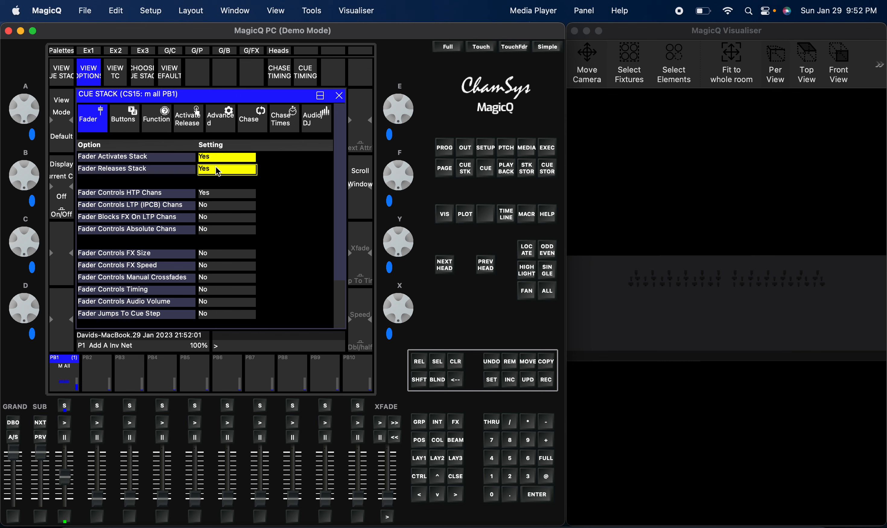
{"action": "left_click", "coordinate": [67, 475]}
{"action": "left_click_drag", "start_coordinate": [70, 478], "coordinate": [65, 503]}
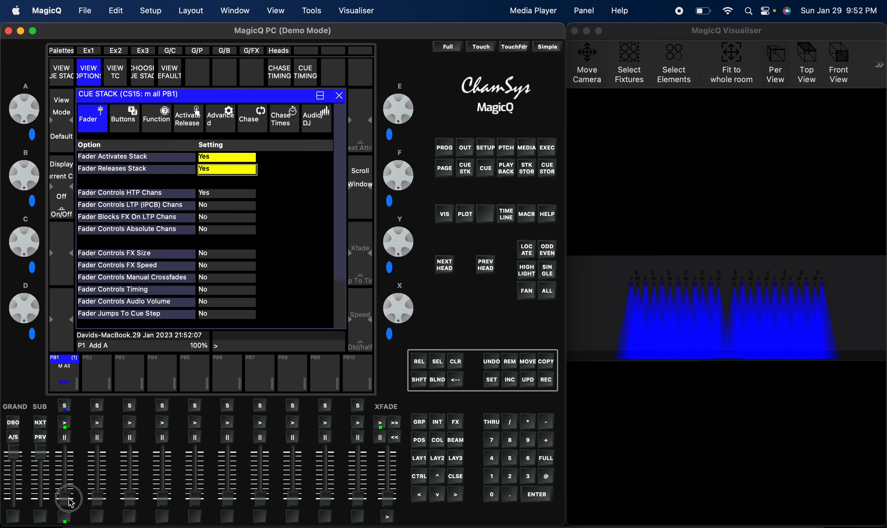
- Set Flash Activates Stack and Flash Releases Stack to Yes in playback 1's button options
{"action": "left_click", "coordinate": [133, 126]}
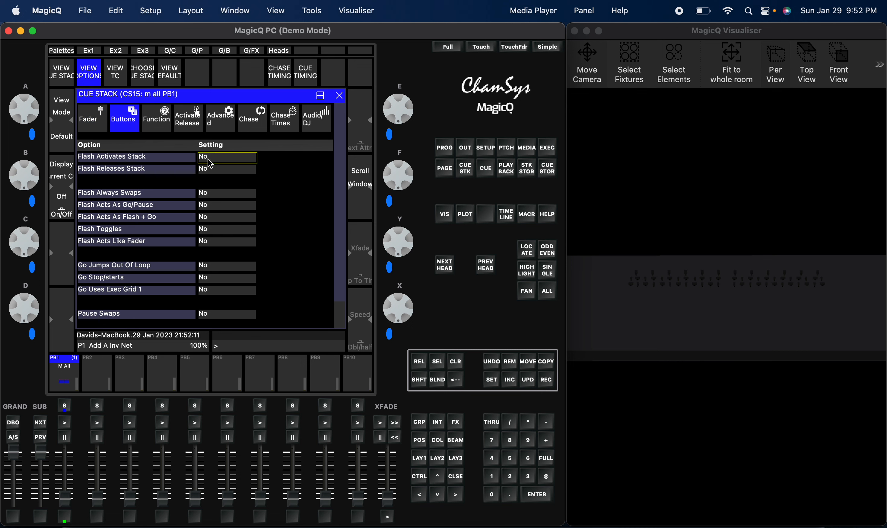
{"action": "left_click", "coordinate": [210, 170]}
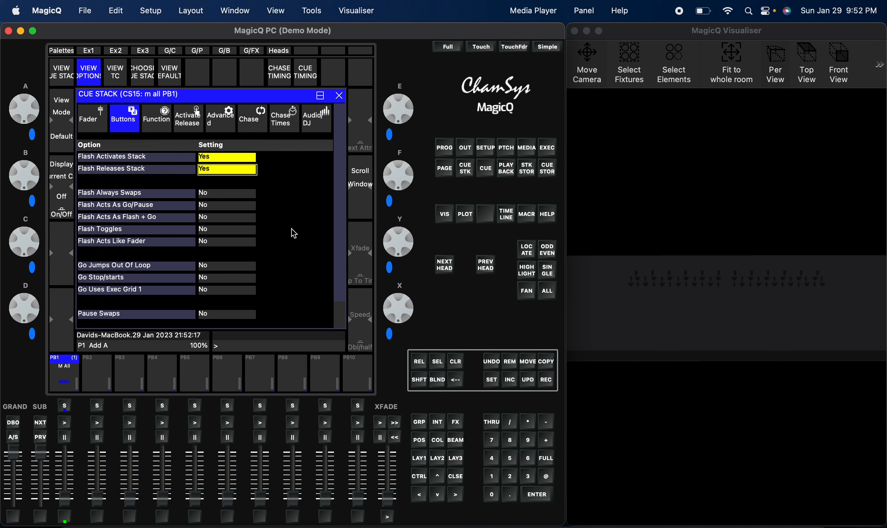
- Set Go Uses Exec Grid 1 and Pause Uses Exec Grid 1 to Yes in playback 1's button options
{"action": "key", "text": "Down"}
{"action": "key", "text": "Down"}
{"action": "key", "text": "Down"}
{"action": "key", "text": "Down"}
{"action": "key", "text": "Down"}
{"action": "key", "text": "Down"}
{"action": "key", "text": "Down"}
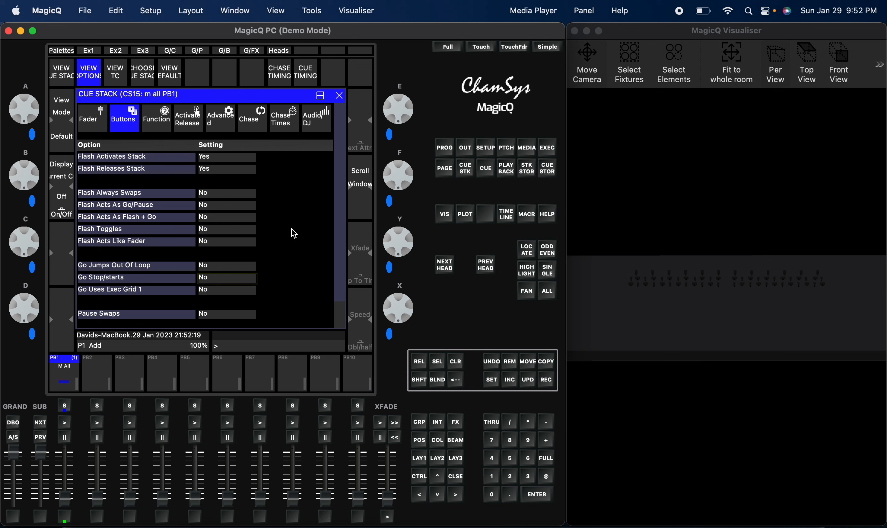
{"action": "key", "text": "Down"}
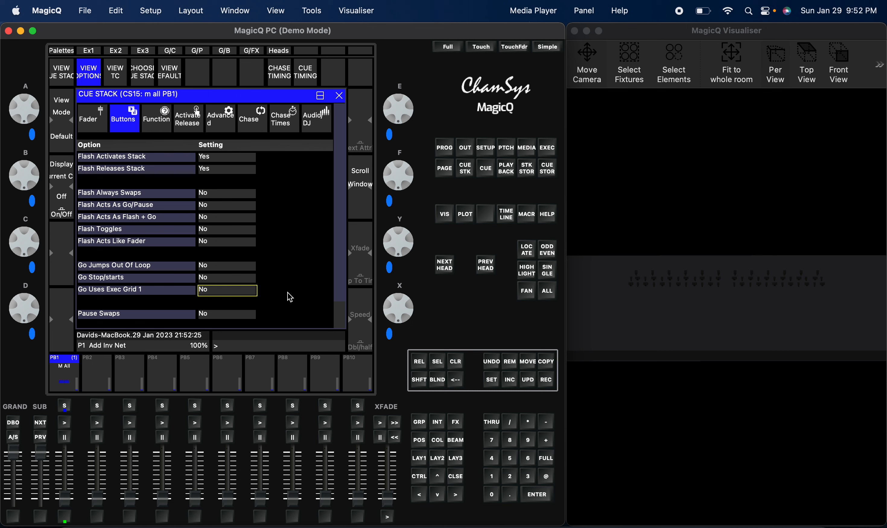
{"action": "key", "text": "Return"}
{"action": "key", "text": "Down"}
{"action": "key", "text": "Down"}
{"action": "key", "text": "Down"}
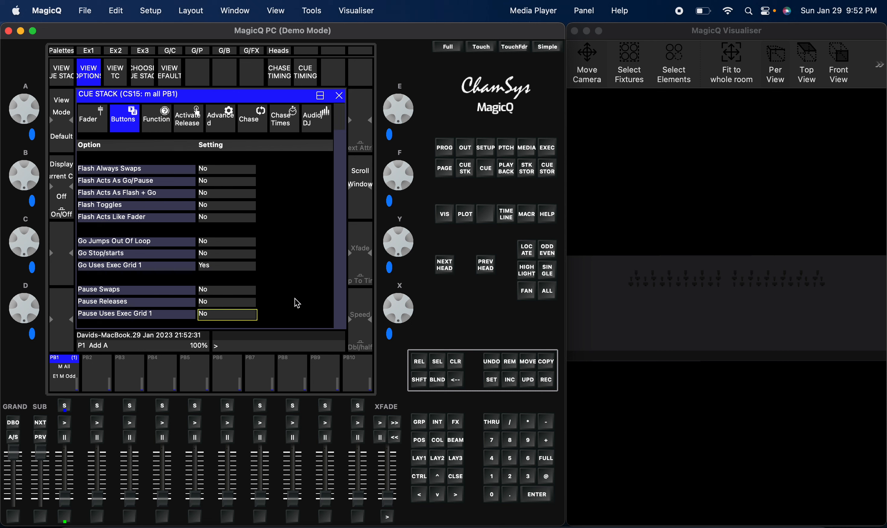
{"action": "left_click", "coordinate": [241, 317]}
- Raise playback 1's fader partway and test its assigned execute item with the pause control
{"action": "left_click_drag", "start_coordinate": [66, 499], "coordinate": [68, 485]}
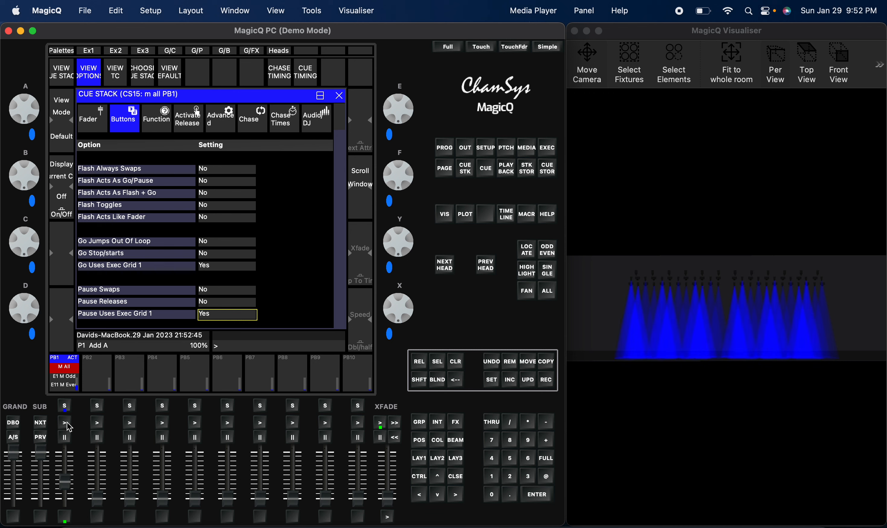
{"action": "left_click", "coordinate": [65, 439]}
{"action": "left_click", "coordinate": [64, 438]}
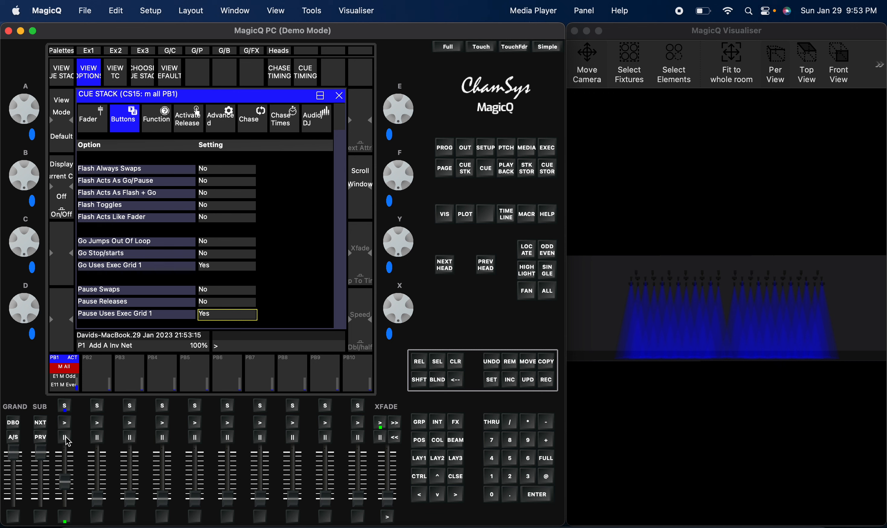
{"action": "mouse_move", "coordinate": [68, 483]}
{"action": "left_mouse_down"}
{"action": "mouse_move", "coordinate": [69, 459]}
{"action": "mouse_move", "coordinate": [65, 506]}
{"action": "mouse_move", "coordinate": [66, 487]}
{"action": "left_mouse_up"}
- Release all playbacks and remove the M All cue from playback 1's cue stack
{"action": "left_click", "coordinate": [70, 51]}
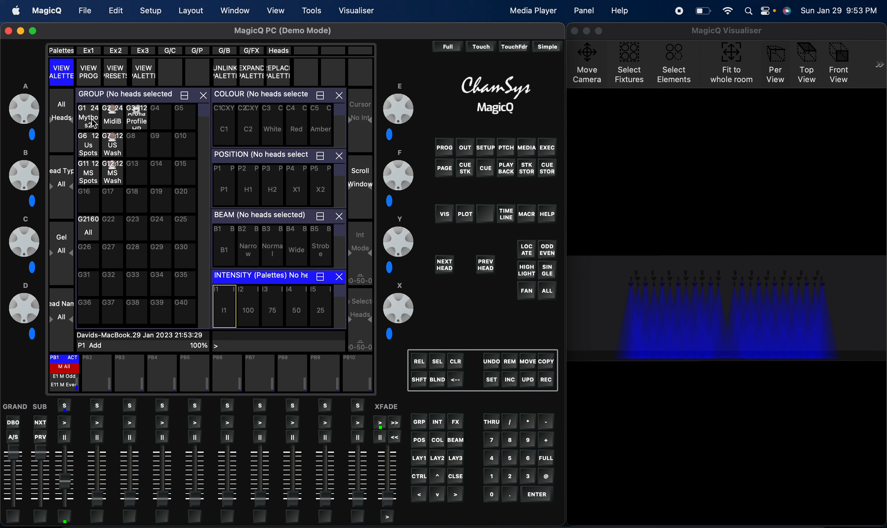
{"action": "left_click", "coordinate": [71, 358]}
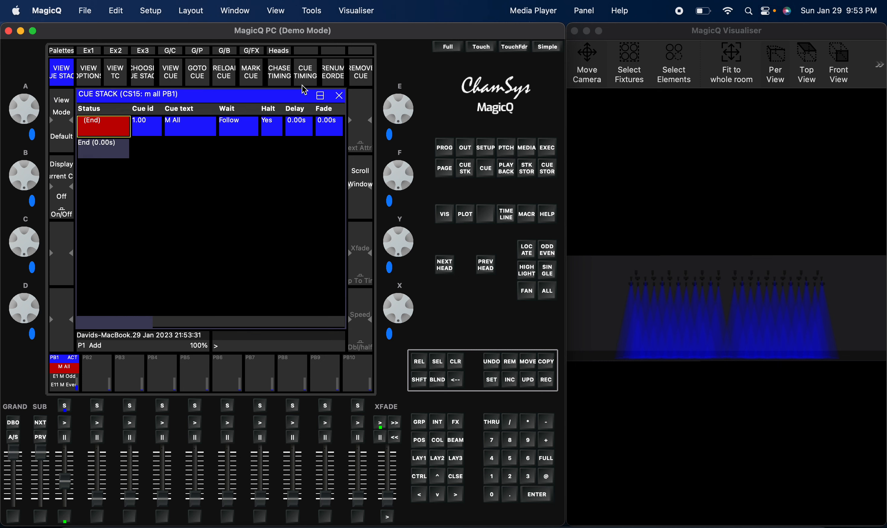
{"action": "left_click", "coordinate": [419, 380]}
{"action": "left_click", "coordinate": [422, 360]}
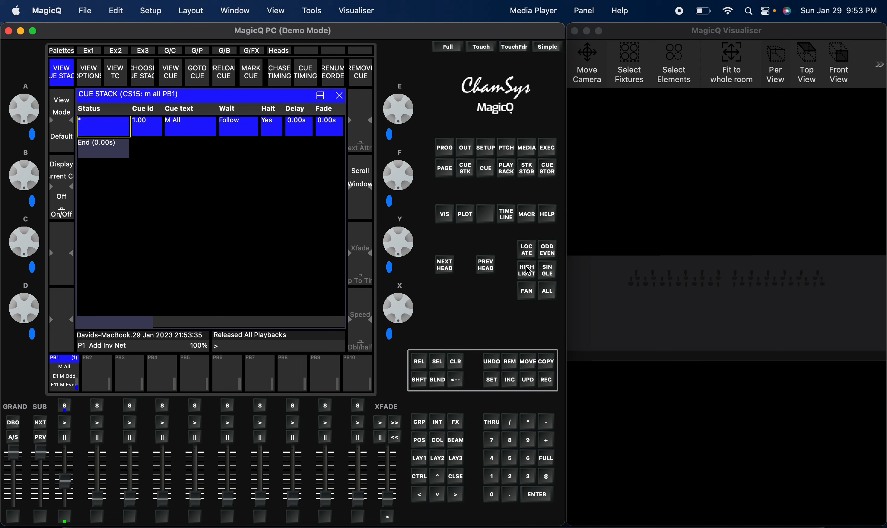
{"action": "left_click", "coordinate": [507, 363]}
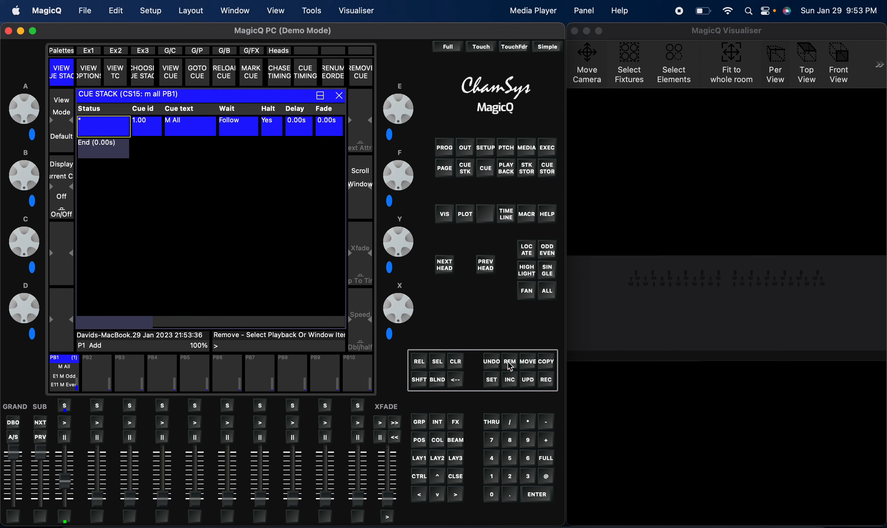
{"action": "left_click", "coordinate": [119, 133]}
{"action": "left_click", "coordinate": [135, 216]}
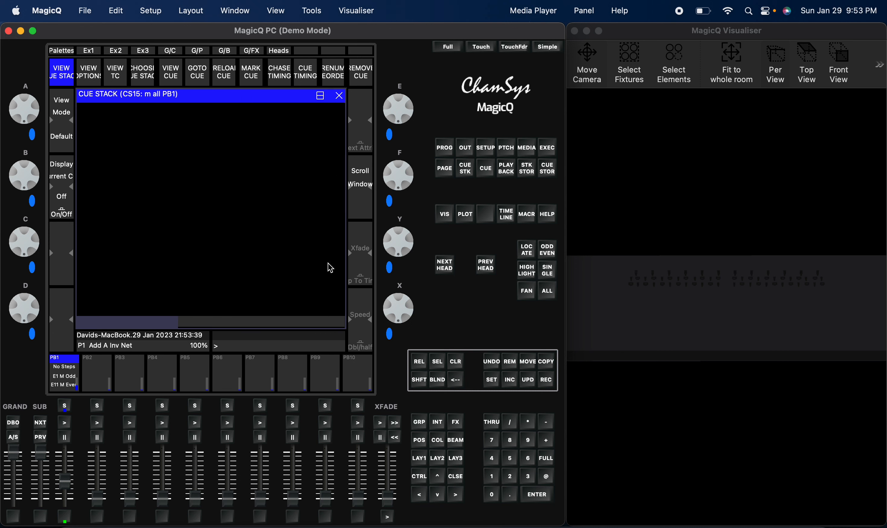
- Clear the programmer and select the Mythos2 group
{"action": "left_click", "coordinate": [458, 363]}
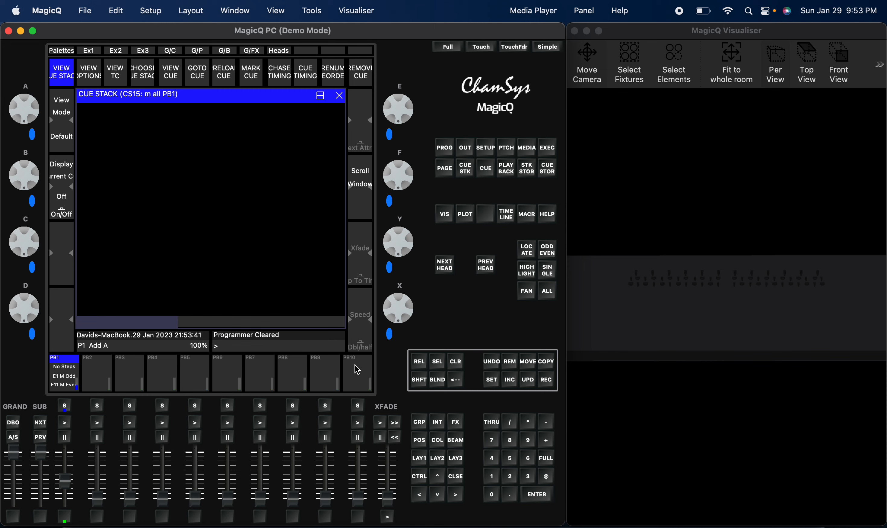
{"action": "left_click", "coordinate": [71, 50]}
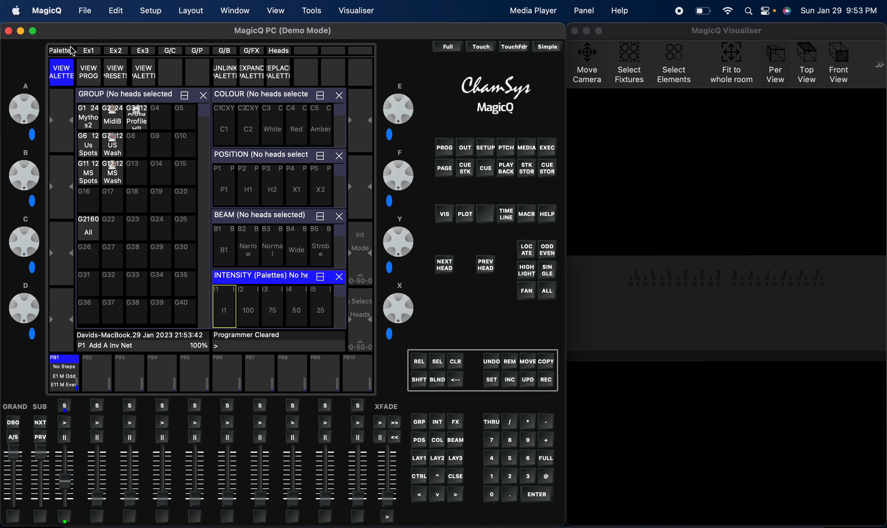
{"action": "left_click", "coordinate": [90, 116]}
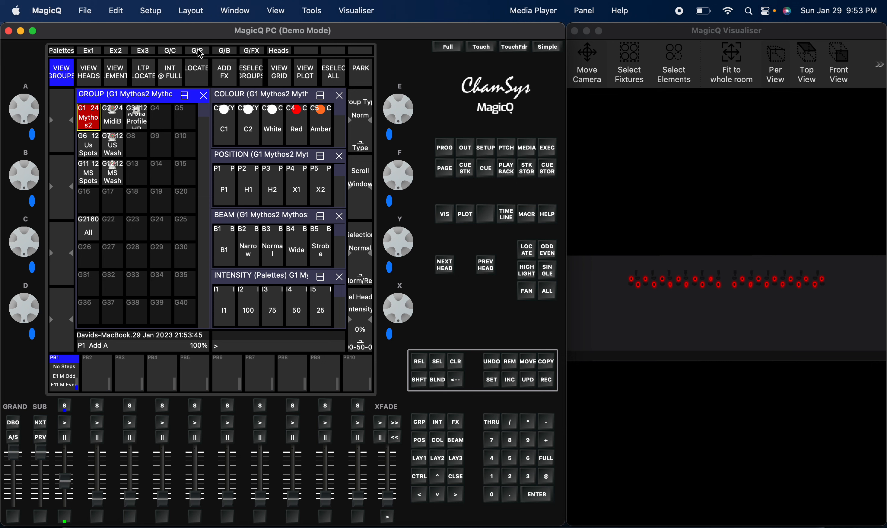
- Copy the colour palettes from White through Magenta onto playback 1 and view its cue stack
{"action": "left_click", "coordinate": [181, 54]}
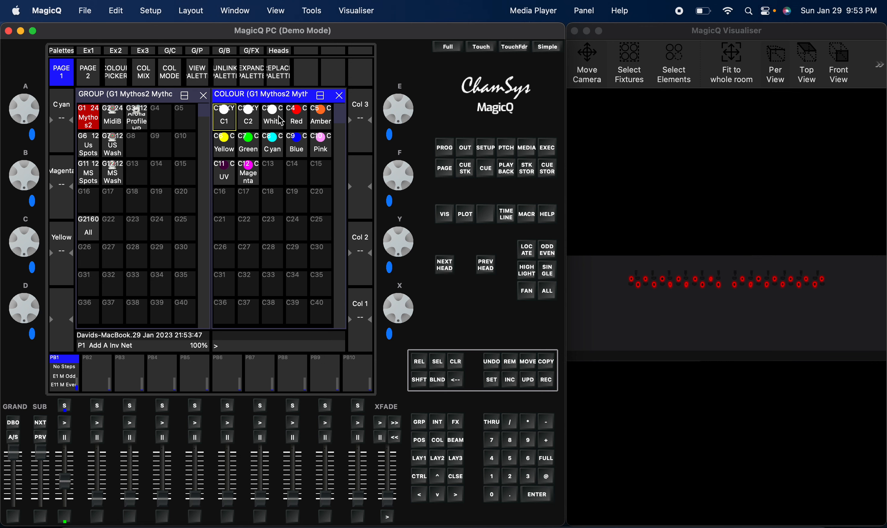
{"action": "left_click_drag", "start_coordinate": [281, 121], "coordinate": [248, 173]}
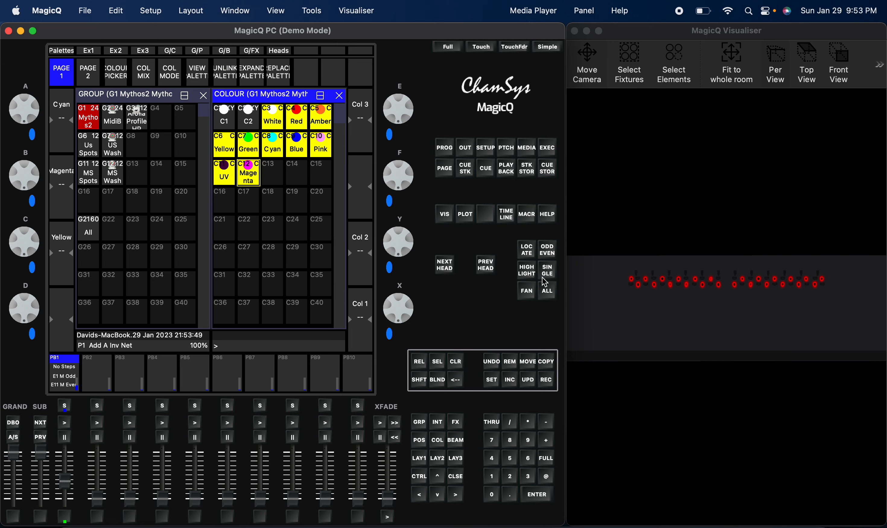
{"action": "left_click", "coordinate": [546, 362]}
{"action": "left_click", "coordinate": [66, 381]}
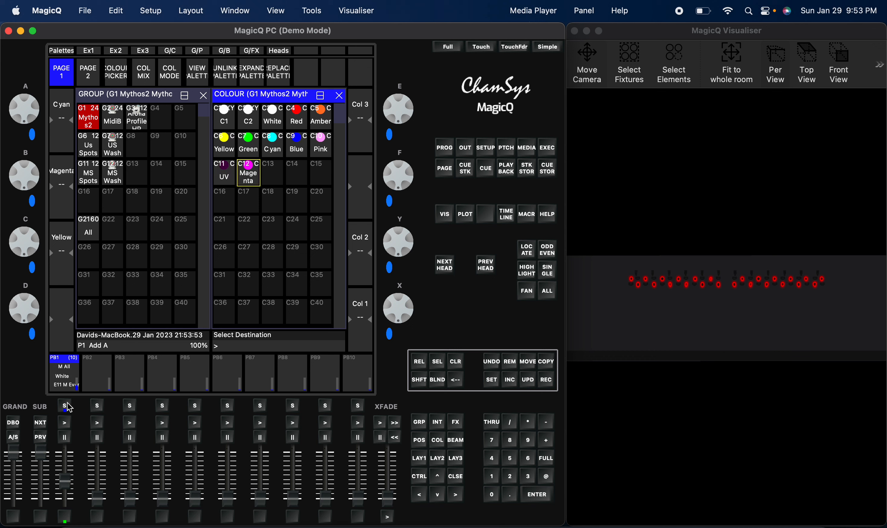
{"action": "left_click", "coordinate": [66, 380]}
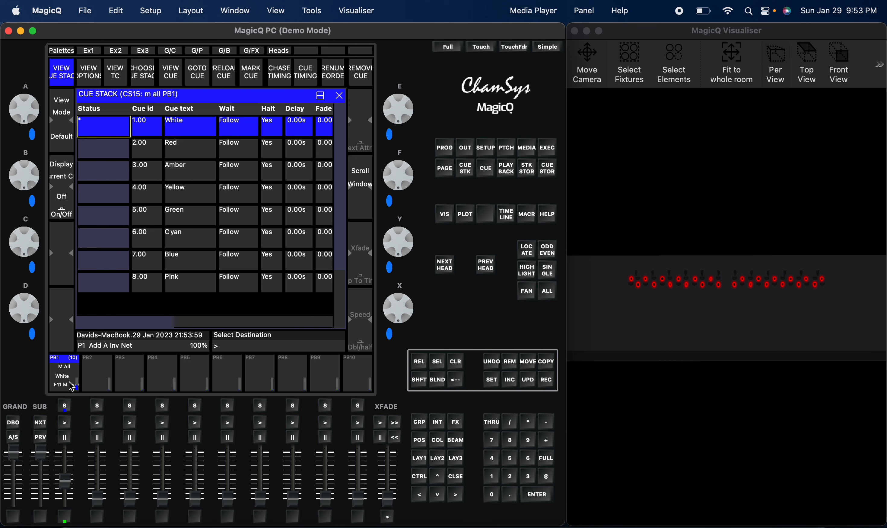
- Clear the programmer and raise playback 1's fader to full
{"action": "left_click", "coordinate": [457, 363]}
{"action": "left_click", "coordinate": [423, 460]}
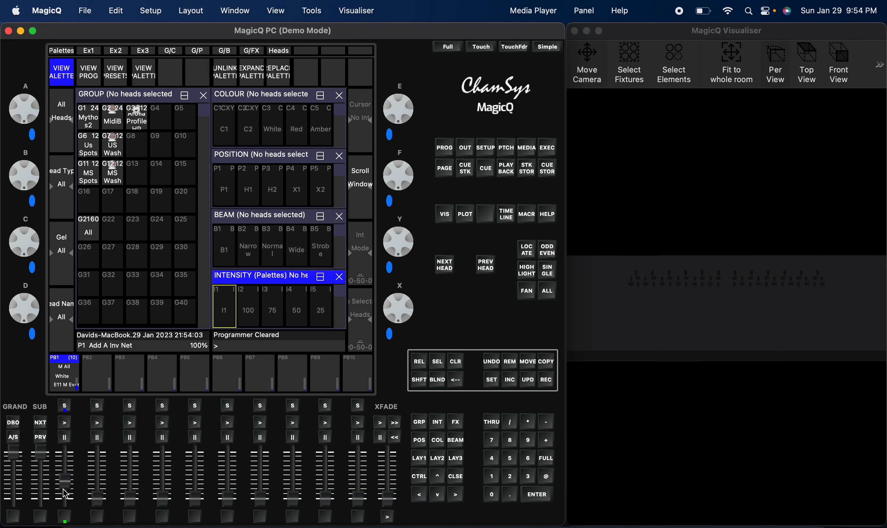
{"action": "left_click_drag", "start_coordinate": [65, 494], "coordinate": [66, 451]}
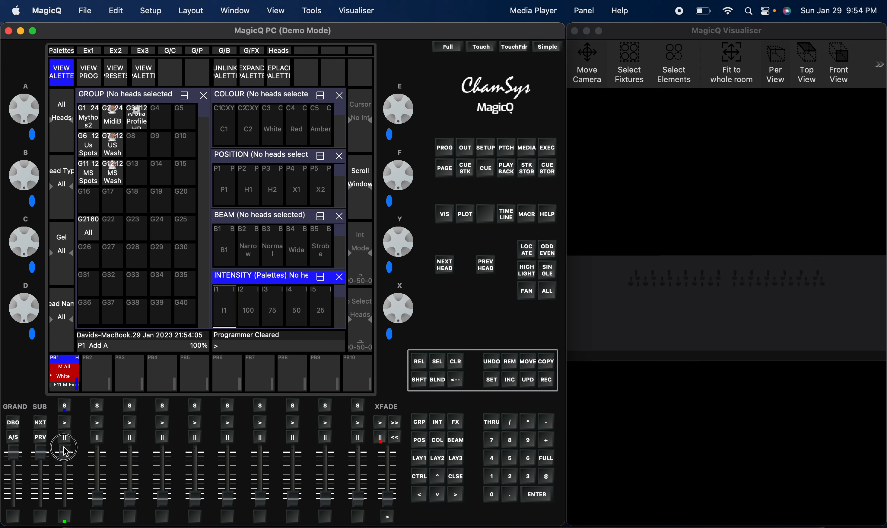
- Activate the 3sec item on execute page 2 and test playback 1's go and pause controls
{"action": "left_click", "coordinate": [113, 50]}
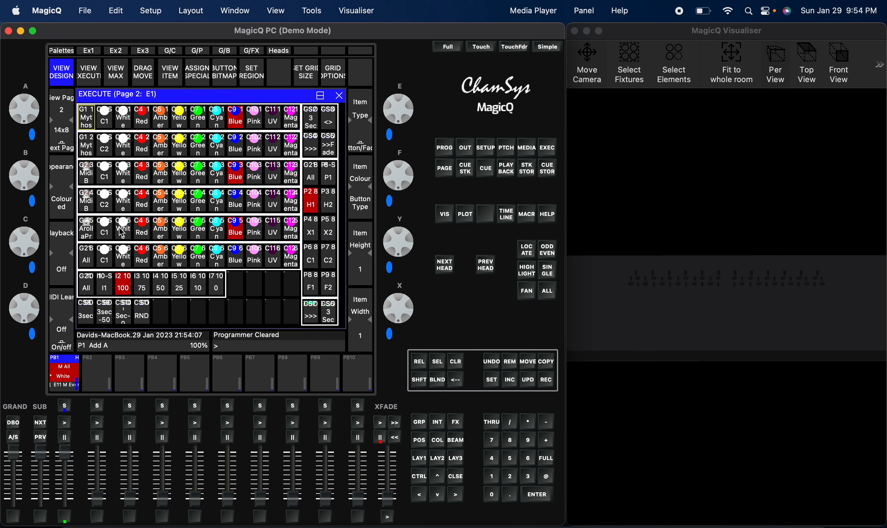
{"action": "left_click", "coordinate": [87, 317]}
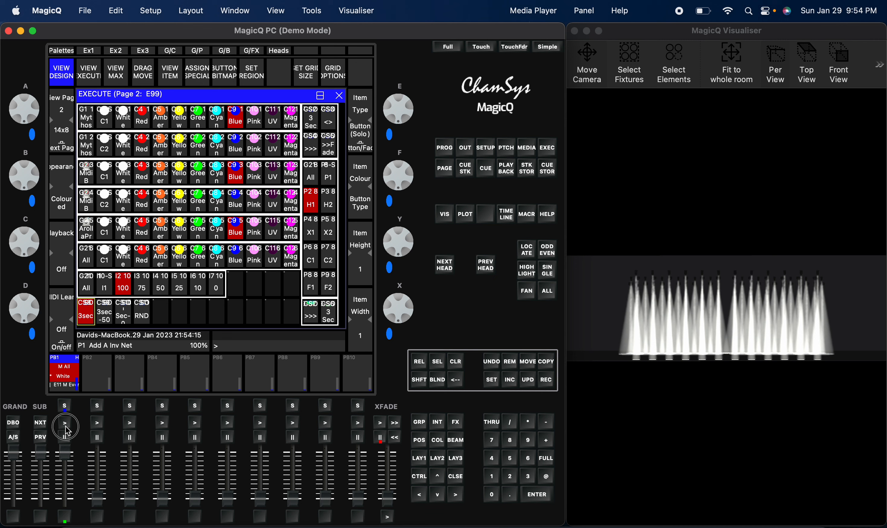
{"action": "left_click", "coordinate": [66, 436]}
- Set Flash Releases Stack to No in playback 1's button options
{"action": "left_click", "coordinate": [69, 373]}
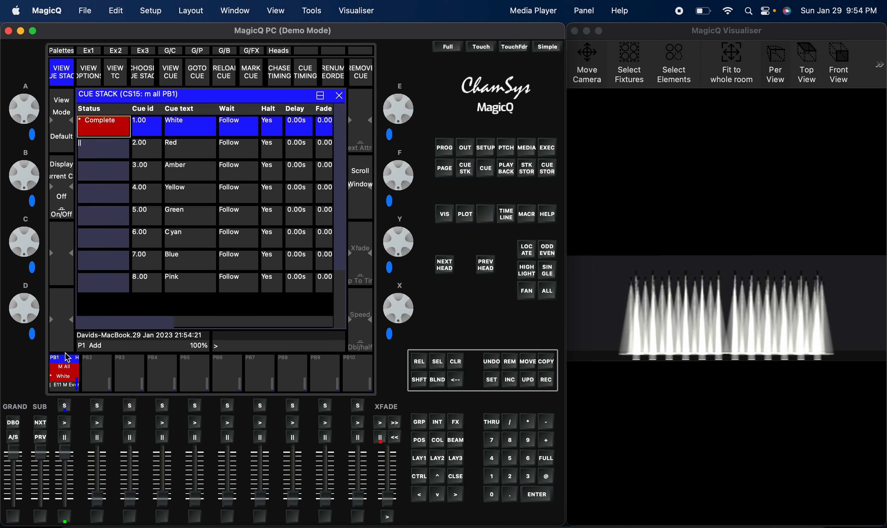
{"action": "left_click", "coordinate": [92, 75]}
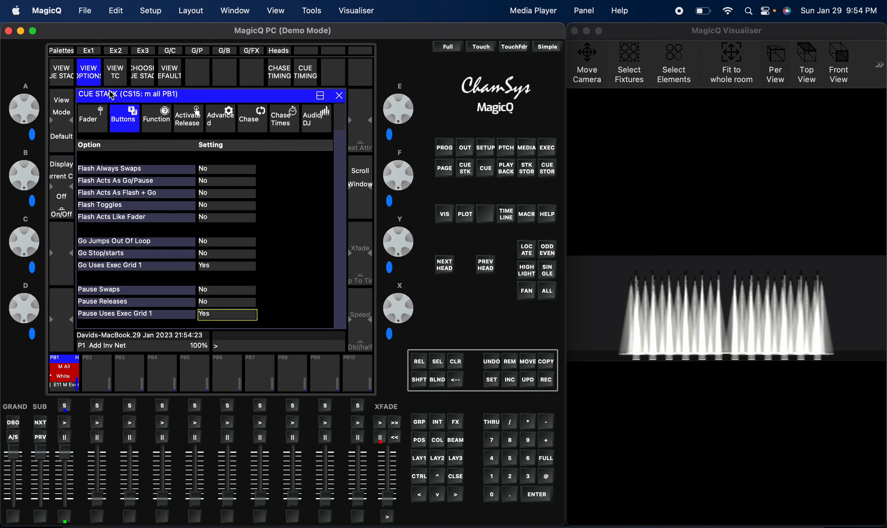
{"action": "key", "text": "Up"}
{"action": "key", "text": "Up"}
{"action": "key", "text": "Up"}
{"action": "key", "text": "Up"}
{"action": "key", "text": "Up"}
{"action": "key", "text": "Up"}
{"action": "key", "text": "Up"}
{"action": "key", "text": "Up"}
{"action": "key", "text": "Up"}
{"action": "key", "text": "Up"}
{"action": "key", "text": "Up"}
{"action": "key", "text": "Up"}
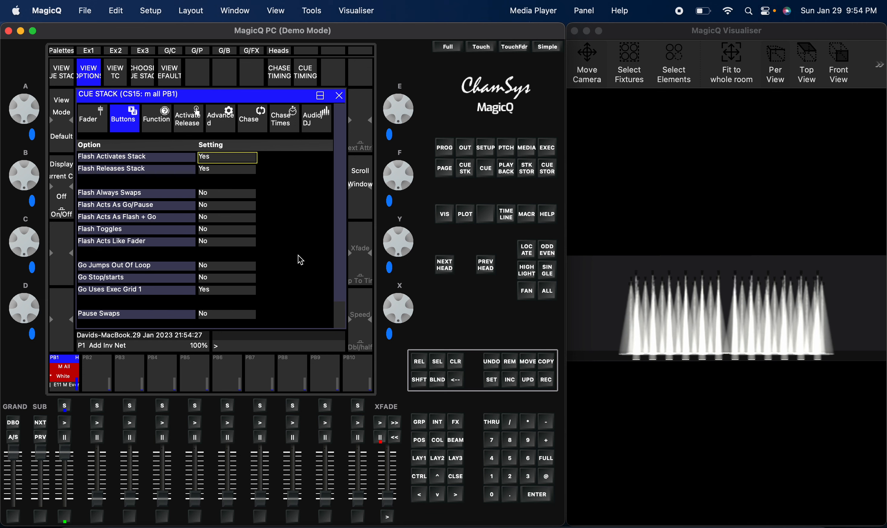
{"action": "left_click", "coordinate": [227, 168]}
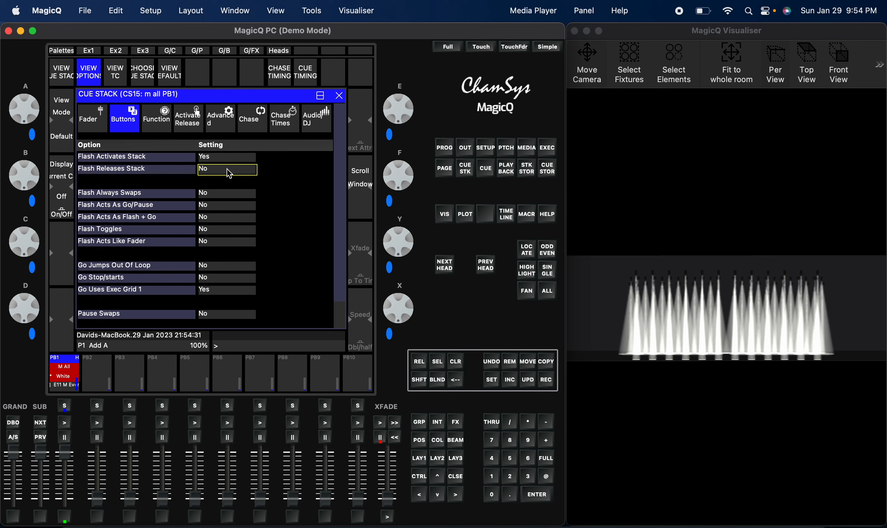
- Set Flash Acts As Go/Pause to Yes for playback 1 and step through its colour cues with its flash control
{"action": "left_click", "coordinate": [212, 208]}
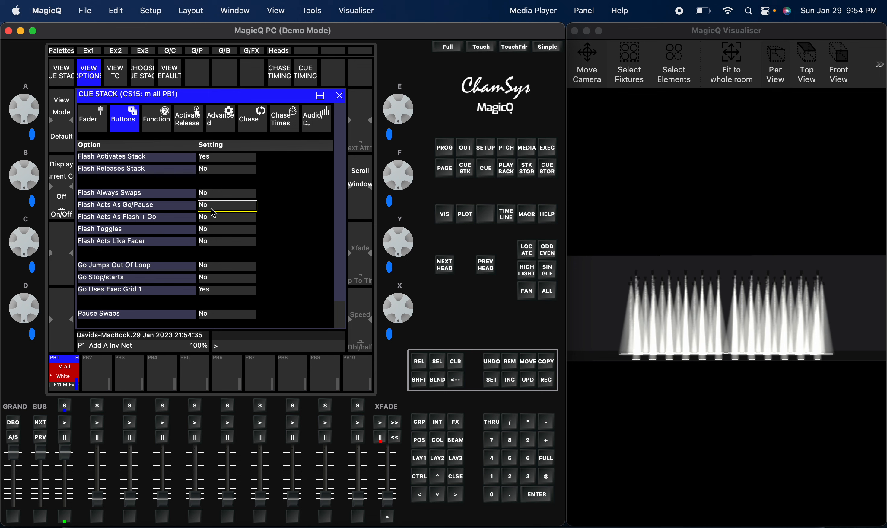
{"action": "left_click", "coordinate": [69, 522]}
{"action": "left_click", "coordinate": [70, 521]}
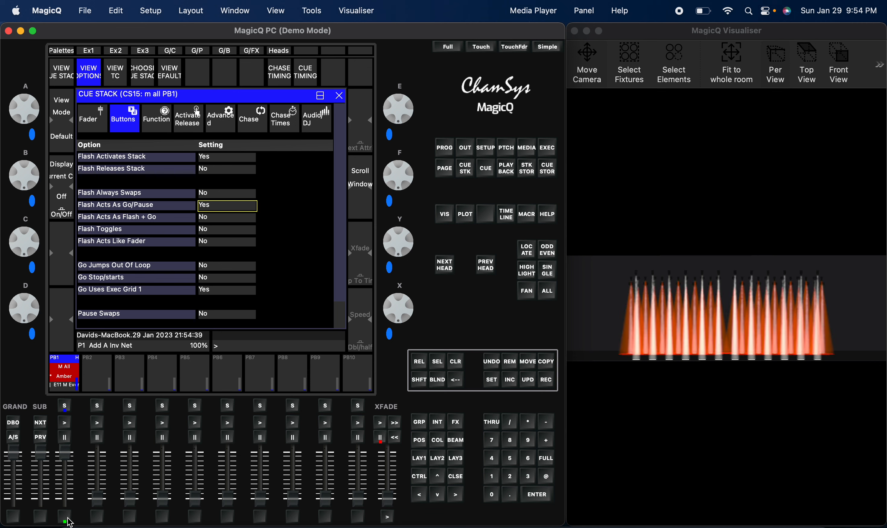
- Advance playback 1 through further colour cues with its flash control
{"action": "left_click", "coordinate": [69, 522]}
{"action": "left_click", "coordinate": [69, 521]}
{"action": "left_click", "coordinate": [69, 521]}
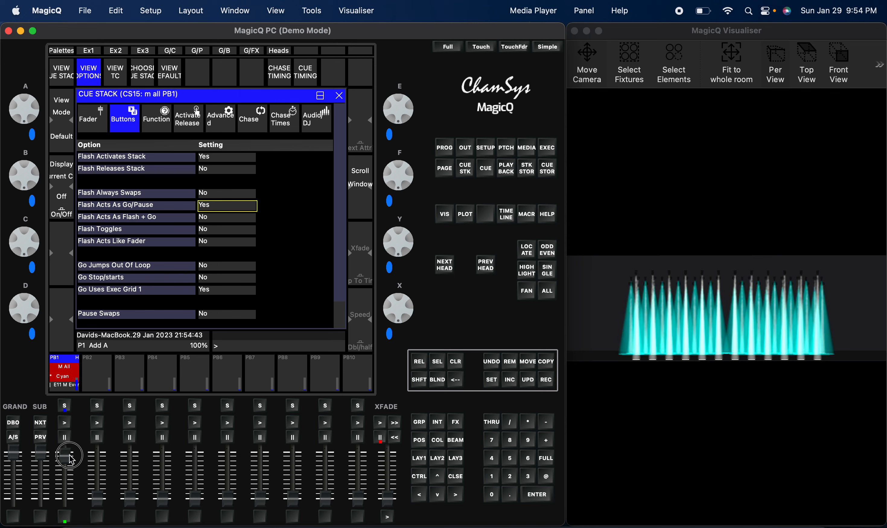
- On execute page 2, activate the 10 intensity, then the 0 intensity and the 3sec item
{"action": "left_click", "coordinate": [110, 50]}
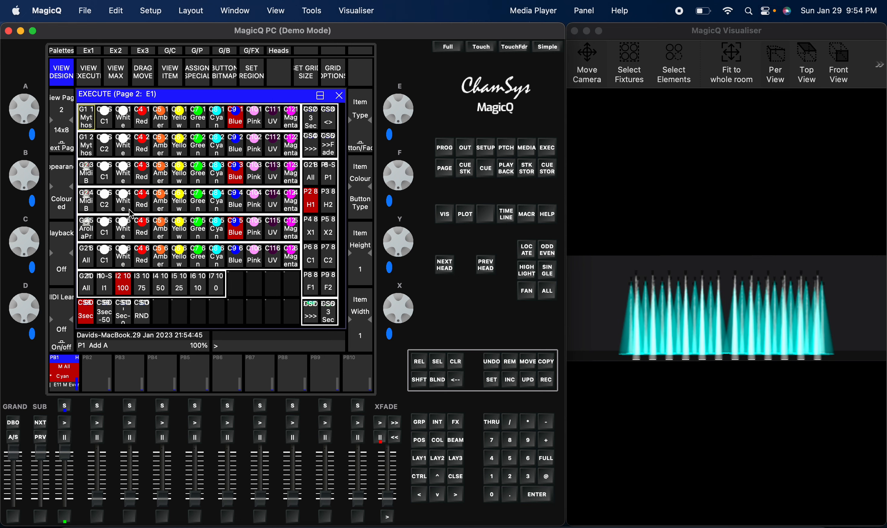
{"action": "left_click", "coordinate": [200, 287]}
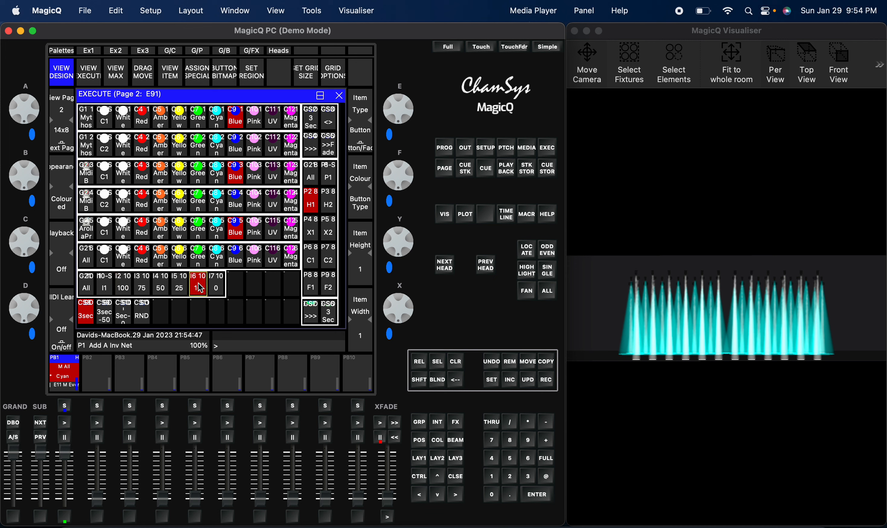
{"action": "left_click", "coordinate": [219, 292]}
{"action": "left_click", "coordinate": [87, 316]}
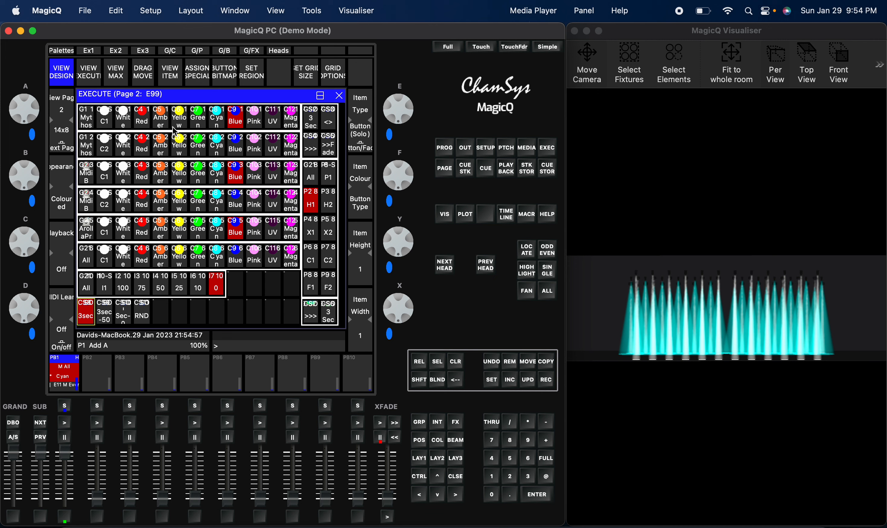
- Activate UV in the MidiB C1, ArollaPr and All rows, then the 3 Sec time and White in the first Mythos row
{"action": "left_click", "coordinate": [279, 171]}
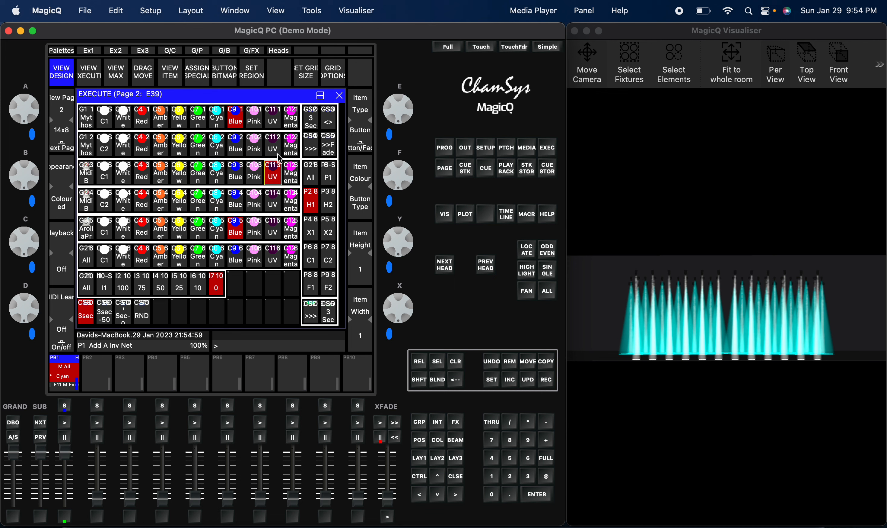
{"action": "left_click", "coordinate": [276, 230]}
{"action": "left_click", "coordinate": [276, 259]}
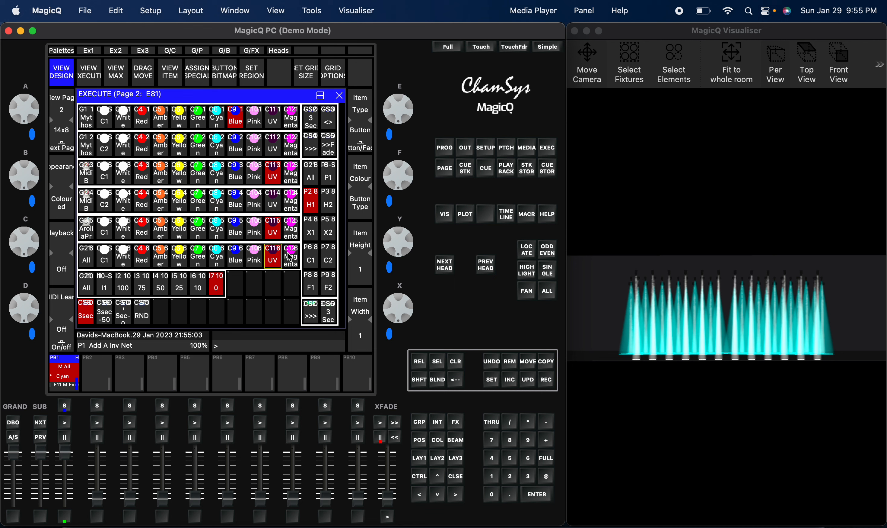
{"action": "left_click", "coordinate": [312, 121]}
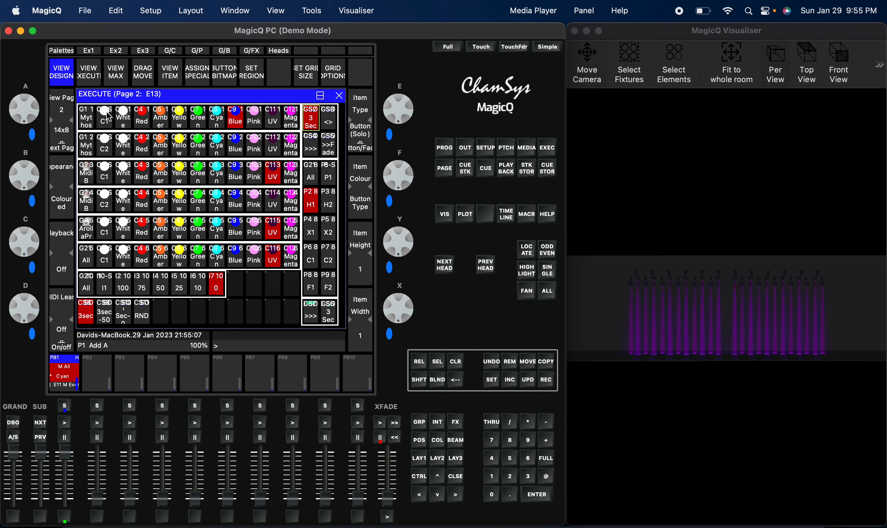
{"action": "left_click", "coordinate": [124, 123]}
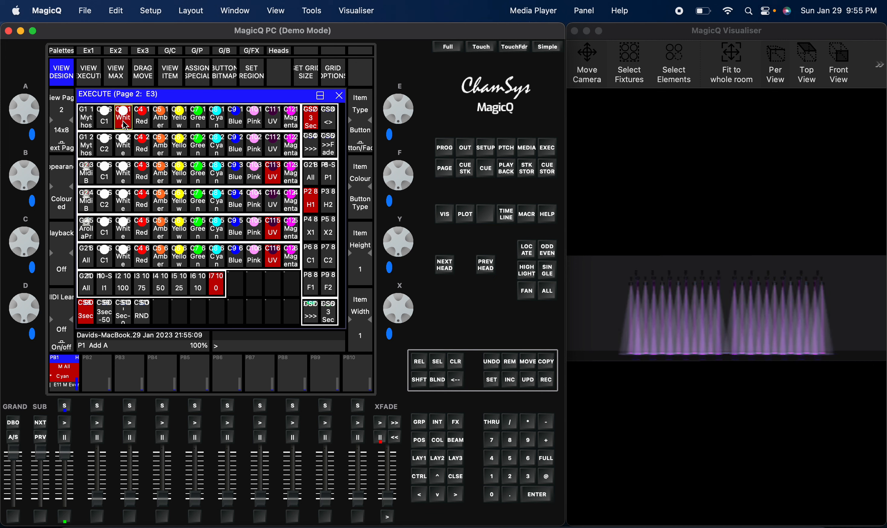
- Activate the 10 intensity and RND execute items and test playback 1's go, pause and flash controls
{"action": "left_click", "coordinate": [203, 293]}
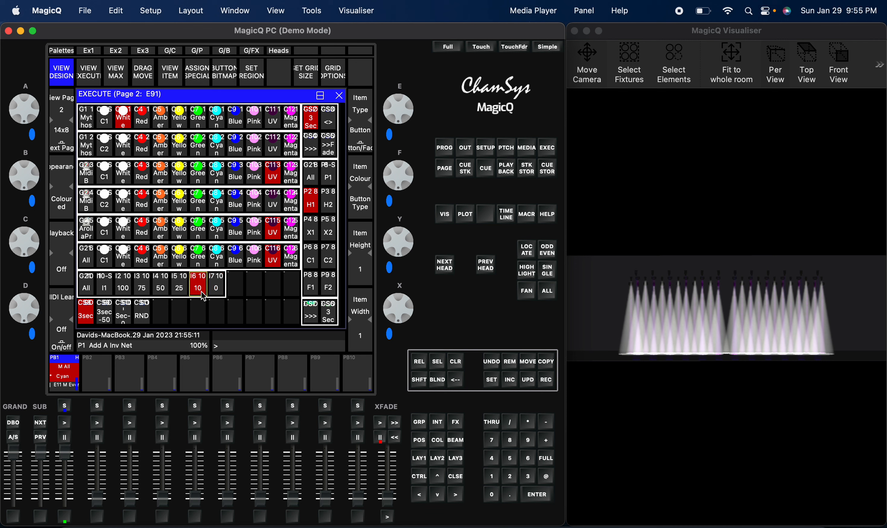
{"action": "left_click", "coordinate": [149, 323]}
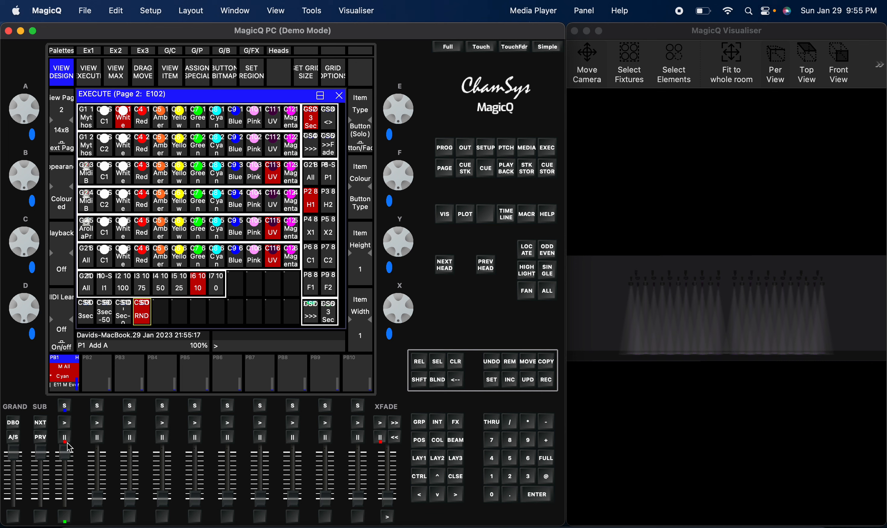
{"action": "left_click", "coordinate": [65, 424]}
{"action": "left_click", "coordinate": [68, 438]}
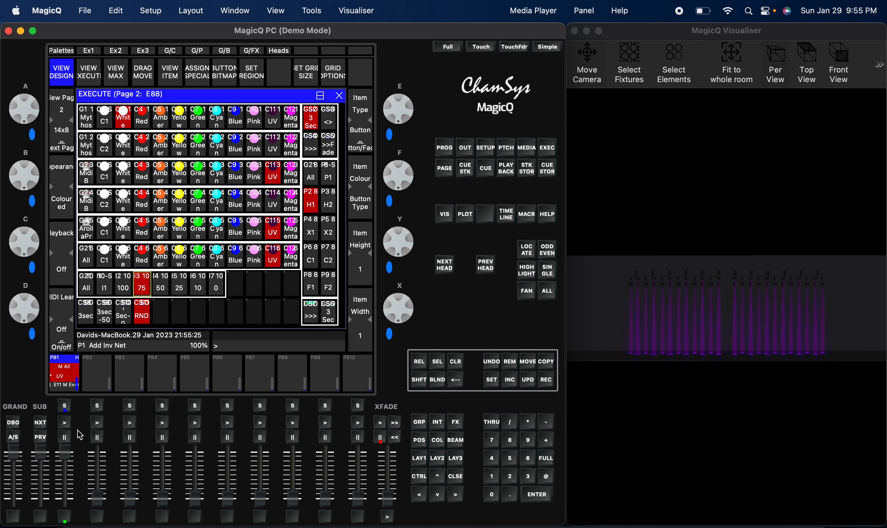
{"action": "left_click", "coordinate": [66, 437]}
{"action": "left_click", "coordinate": [66, 516]}
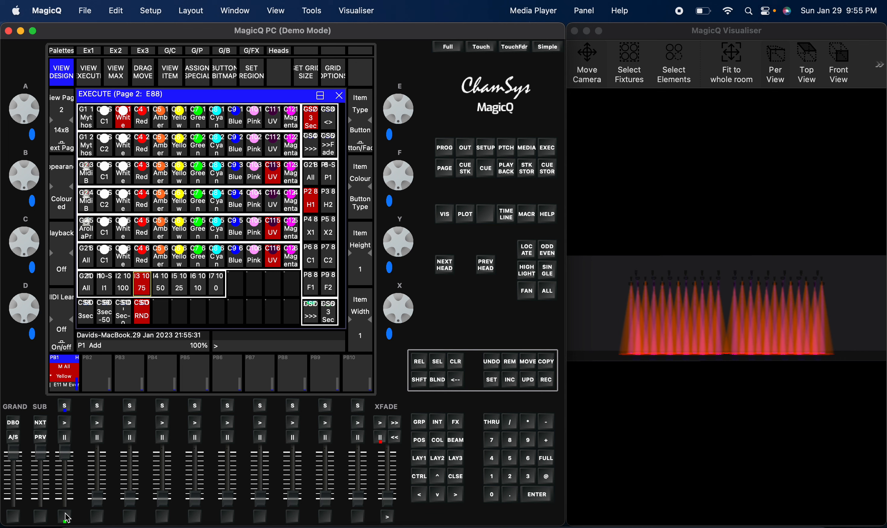
{"action": "left_click", "coordinate": [65, 432]}
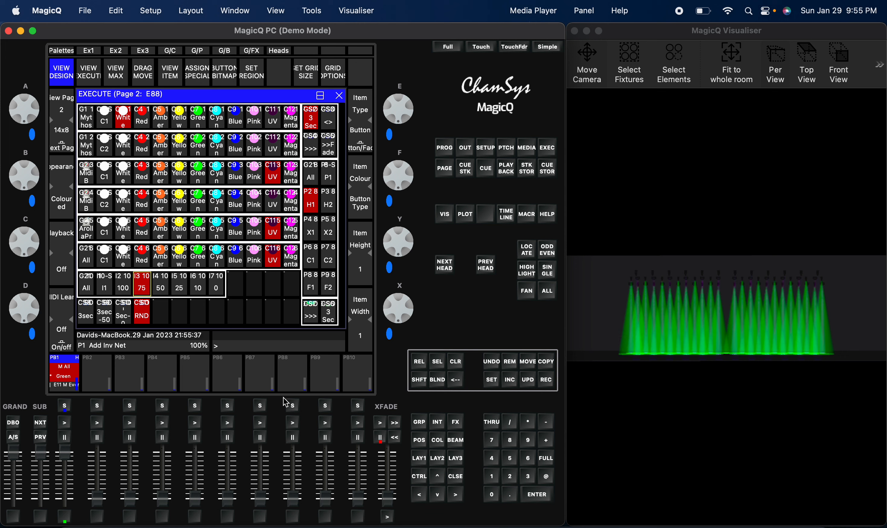
- Release all playbacks with the programmer cleared and remove playback 1's cue stack
{"action": "left_click", "coordinate": [455, 362]}
{"action": "left_click", "coordinate": [420, 362]}
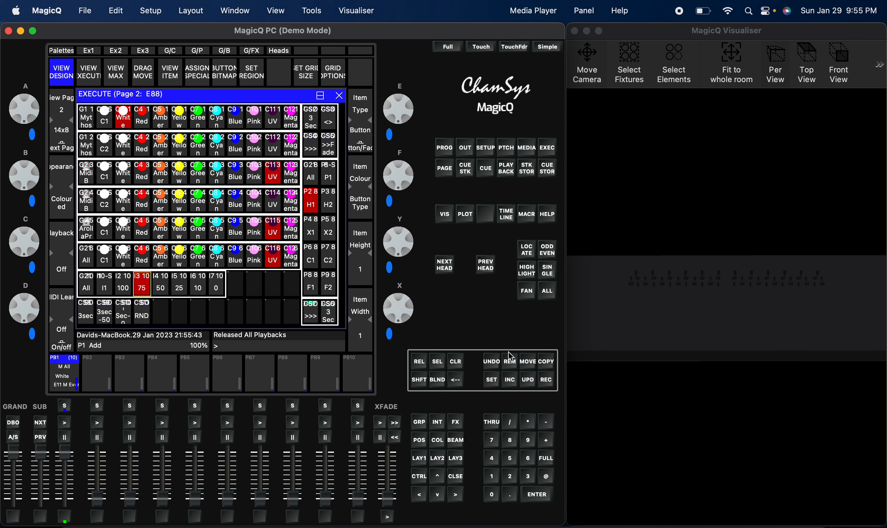
{"action": "left_click", "coordinate": [510, 362]}
{"action": "left_click", "coordinate": [71, 375]}
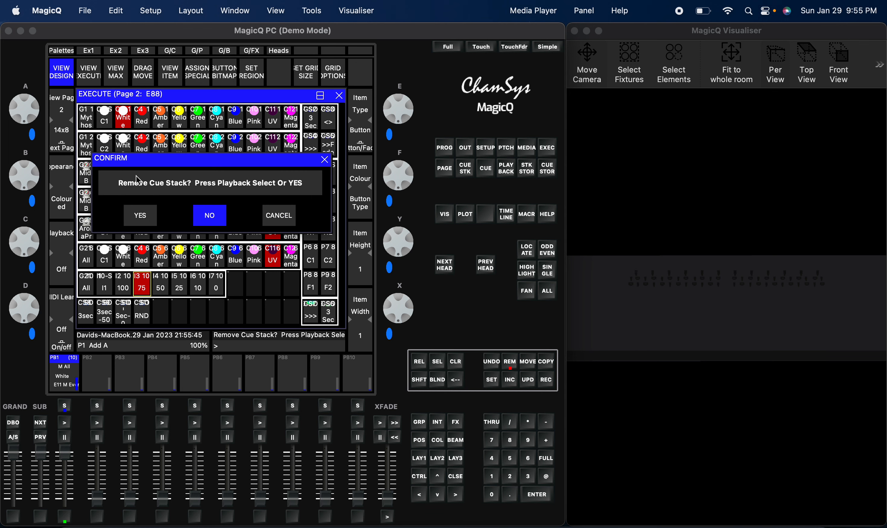
{"action": "left_click", "coordinate": [152, 223]}
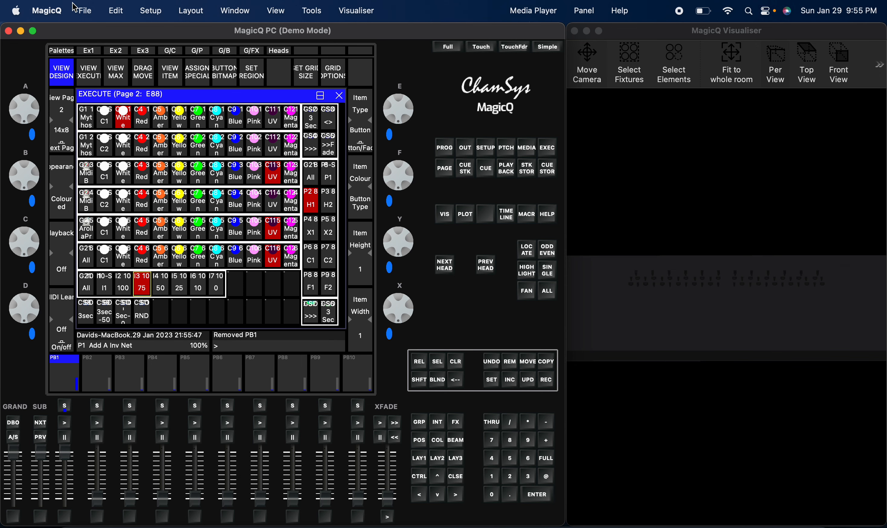
- Set the Mythos2 group's intensity to 100 and record it on playback 1 with the name m all
{"action": "left_click", "coordinate": [70, 51]}
{"action": "left_click", "coordinate": [88, 119]}
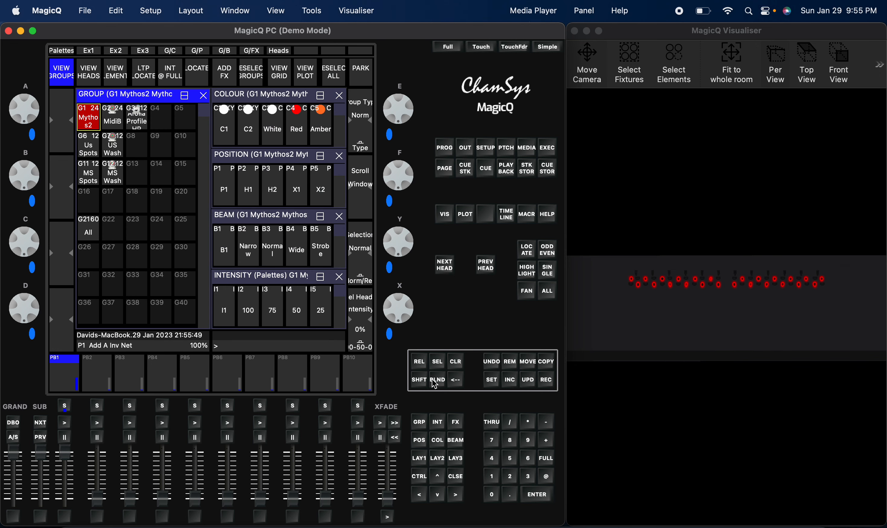
{"action": "left_click", "coordinate": [250, 310]}
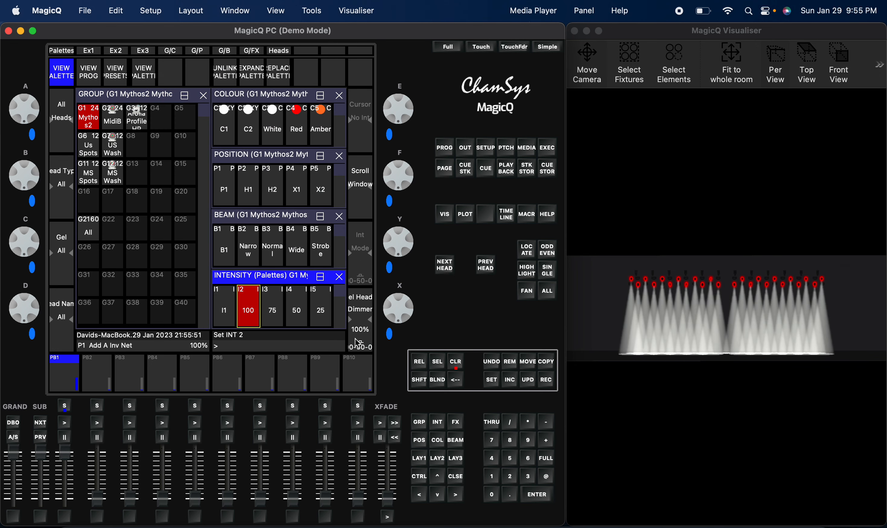
{"action": "left_click", "coordinate": [548, 381]}
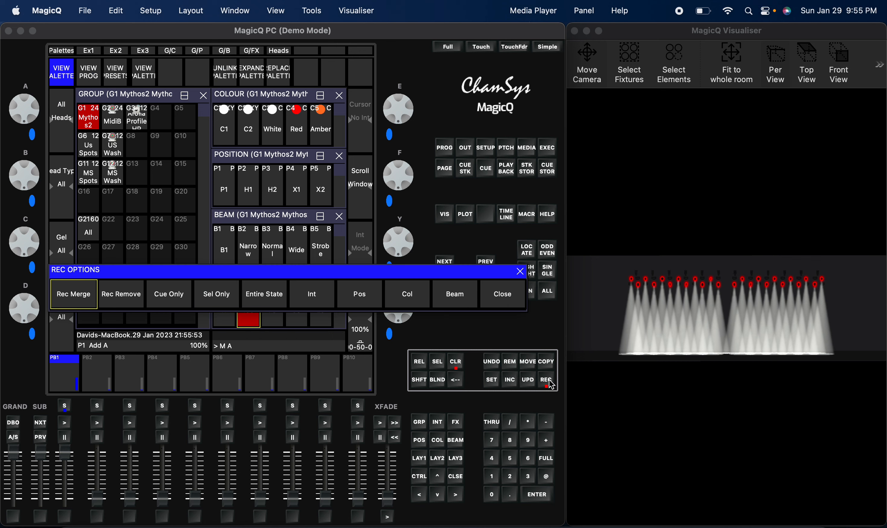
{"action": "left_click", "coordinate": [58, 369]}
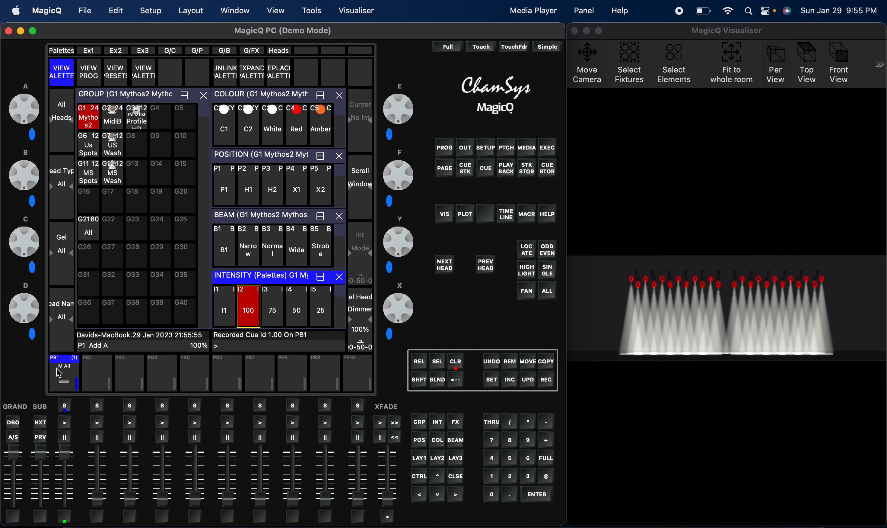
- Enable both the activate-stack and release-stack options for playback 1's fader and its flash button
{"action": "left_click", "coordinate": [58, 370]}
{"action": "left_click", "coordinate": [89, 72]}
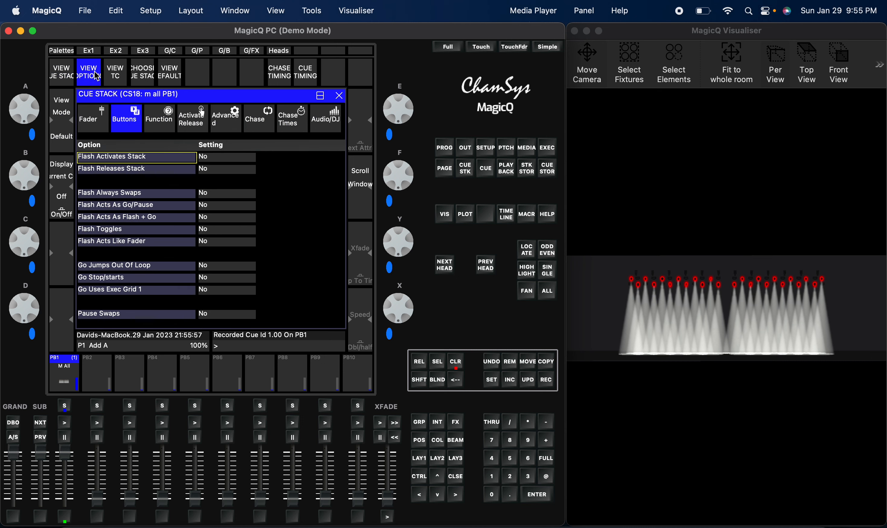
{"action": "left_click", "coordinate": [94, 119]}
{"action": "left_click", "coordinate": [204, 157]}
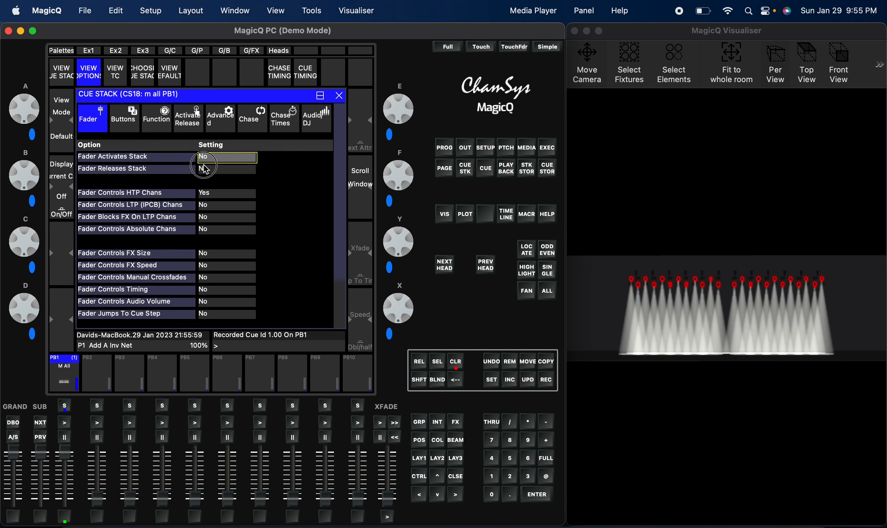
{"action": "left_click", "coordinate": [204, 169]}
{"action": "left_click", "coordinate": [133, 123]}
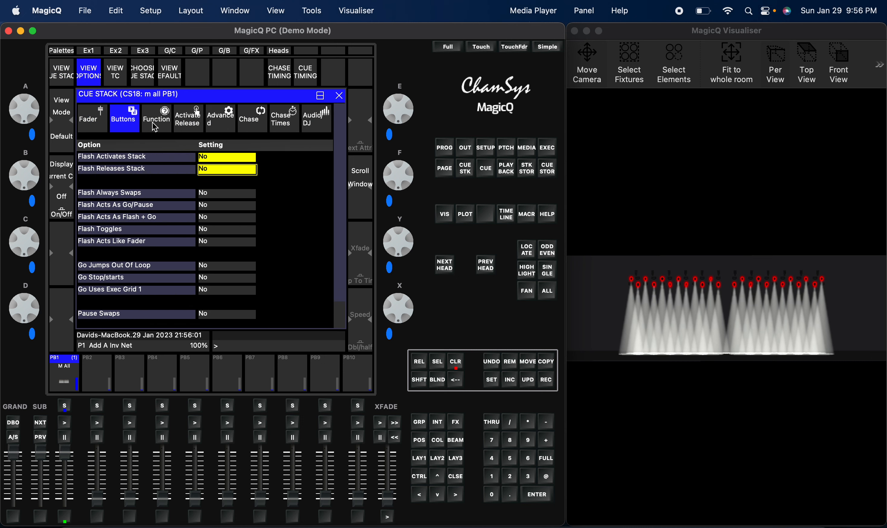
- Set Go Uses Exec Grid 1 to E1 M Odd and Pause Uses Exec Grid 1 to E11 M Even, and clear the programmer
{"action": "left_click", "coordinate": [225, 291]}
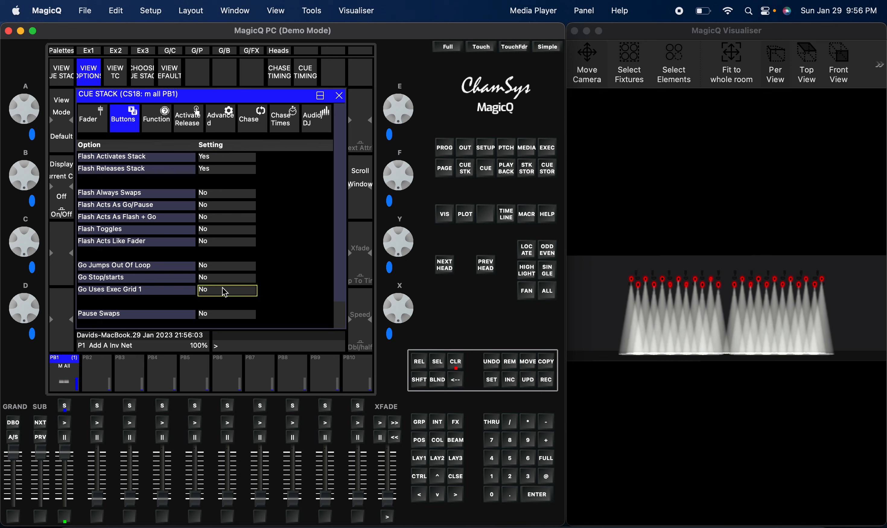
{"action": "key", "text": "Down"}
{"action": "key", "text": "Down"}
{"action": "key", "text": "Down"}
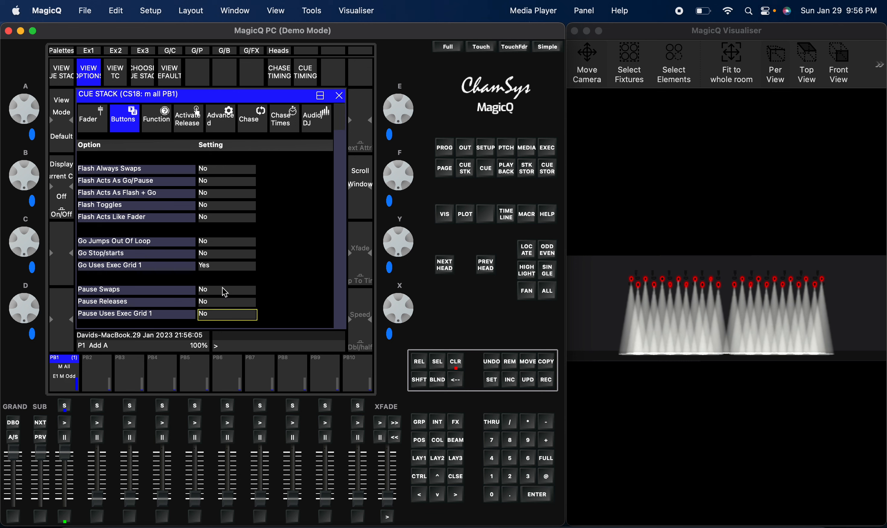
{"action": "left_click", "coordinate": [456, 362]}
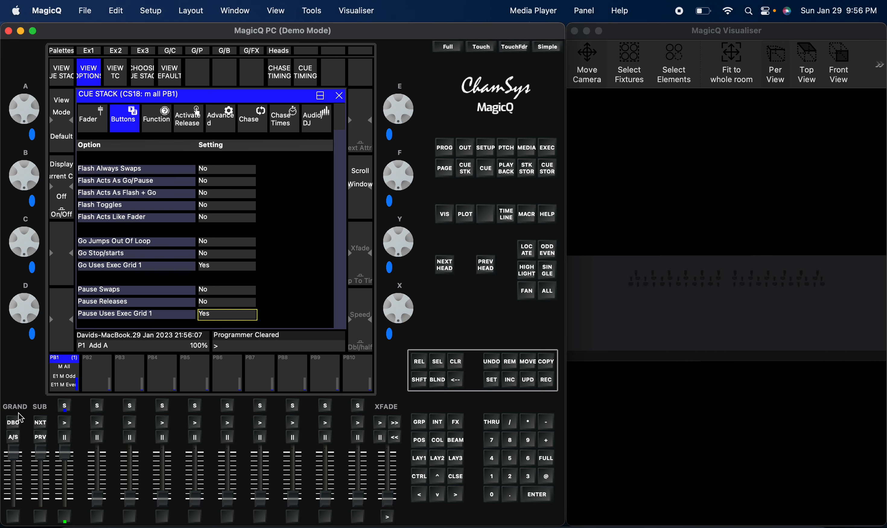
- Test playback 1's flash and pause controls with its fader at about half level
{"action": "left_click_drag", "start_coordinate": [63, 462], "coordinate": [69, 484]}
{"action": "left_click", "coordinate": [70, 517]}
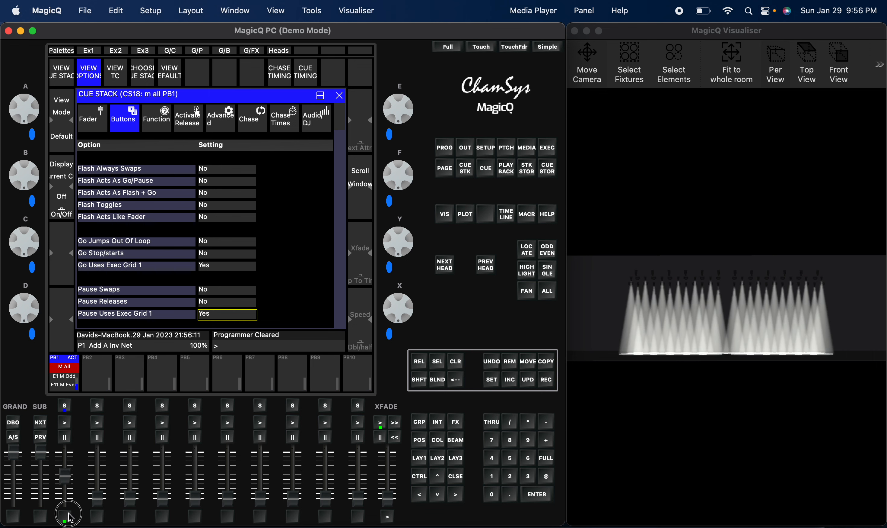
{"action": "left_click", "coordinate": [65, 437]}
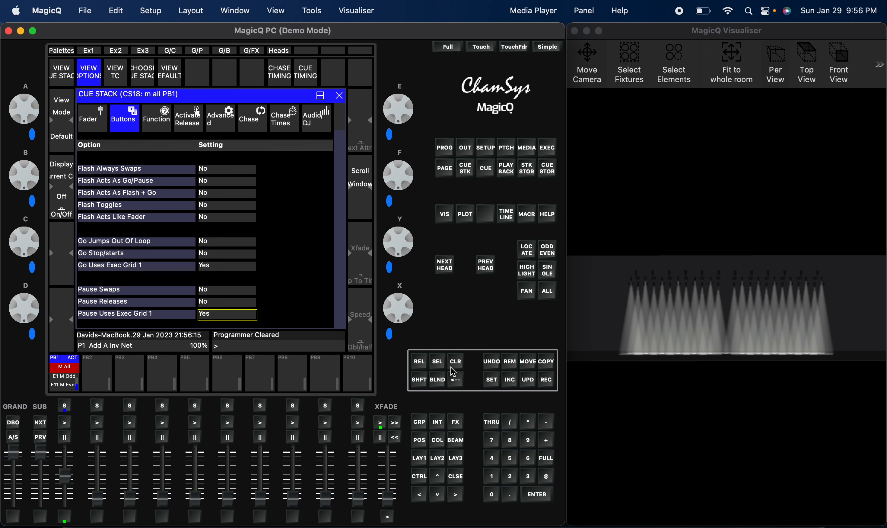
{"action": "mouse_move", "coordinate": [67, 478]}
{"action": "left_mouse_down"}
{"action": "mouse_move", "coordinate": [69, 485]}
{"action": "mouse_move", "coordinate": [68, 468]}
{"action": "mouse_move", "coordinate": [69, 492]}
{"action": "mouse_move", "coordinate": [68, 471]}
{"action": "left_mouse_up"}
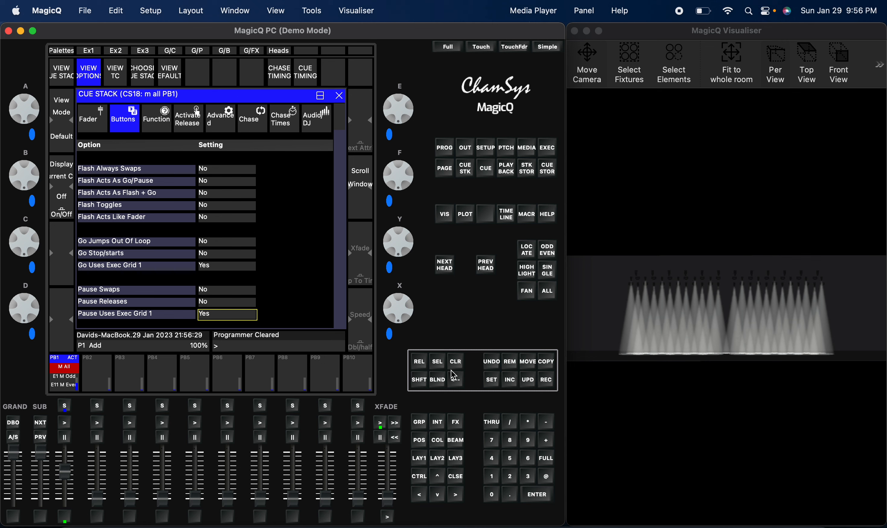
- Select the MidiB group in the palettes layout and set its intensity to 100
{"action": "left_click", "coordinate": [423, 461]}
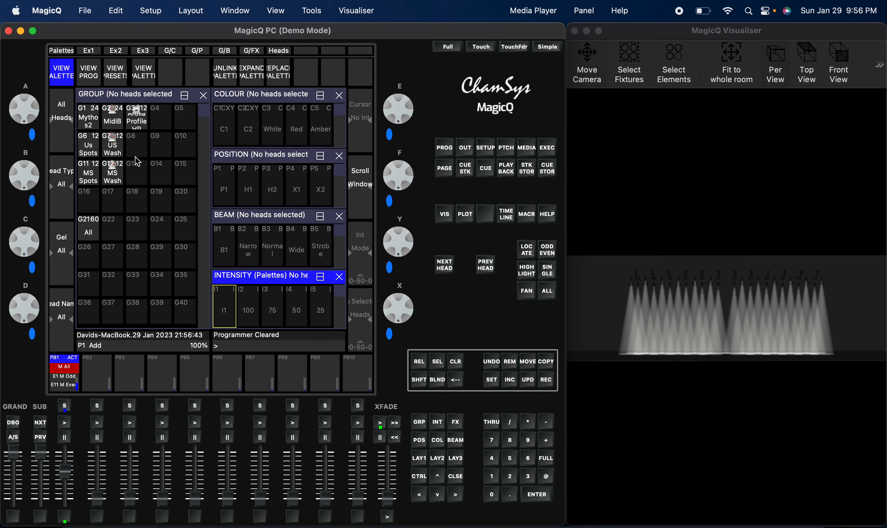
{"action": "left_click", "coordinate": [119, 126]}
{"action": "left_click", "coordinate": [120, 128]}
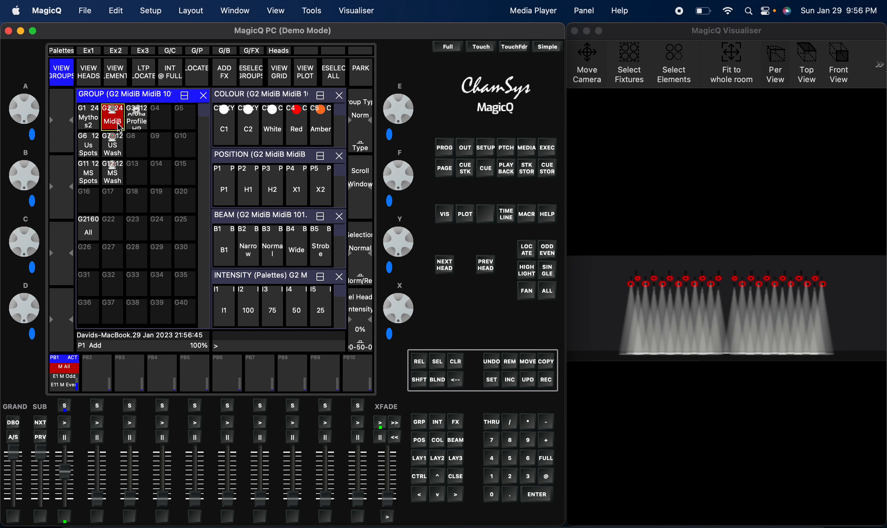
{"action": "left_click", "coordinate": [252, 310]}
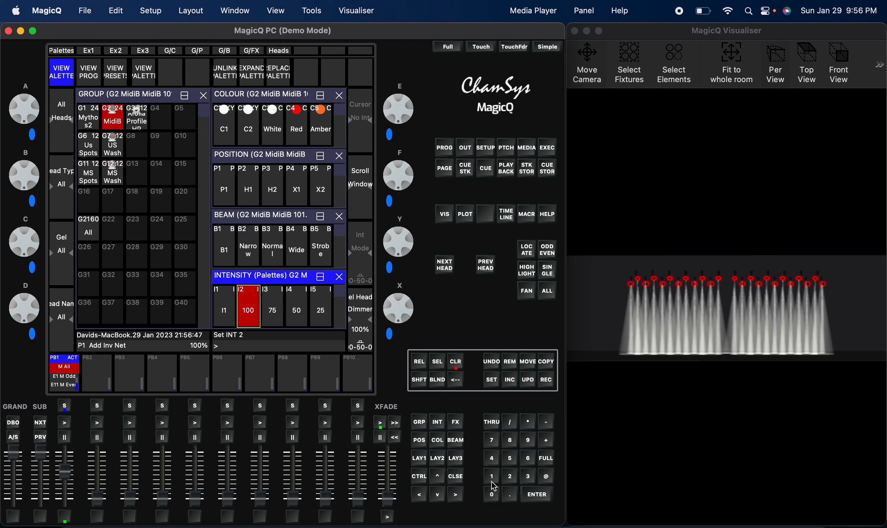
- Lower playback 1's fader to zero and record the MidiB intensity on playback 3 with the name W All
{"action": "left_click_drag", "start_coordinate": [66, 473], "coordinate": [67, 522]}
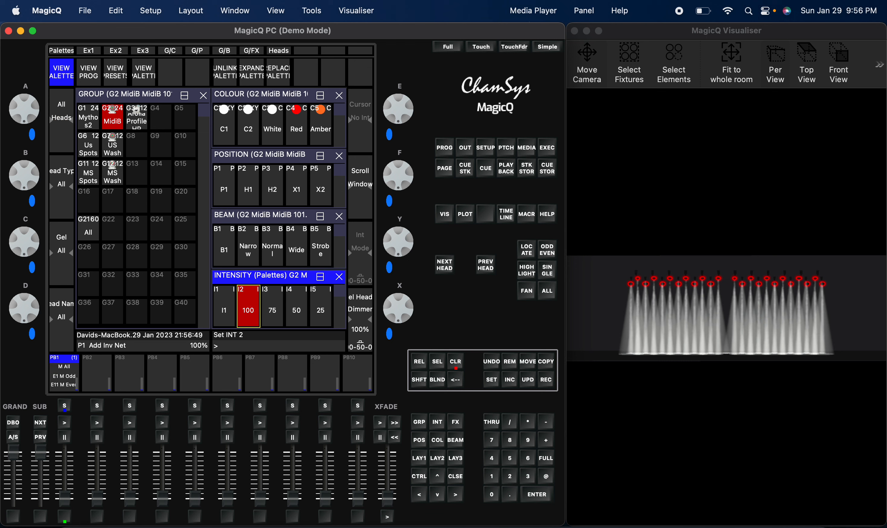
{"action": "left_click", "coordinate": [552, 385]}
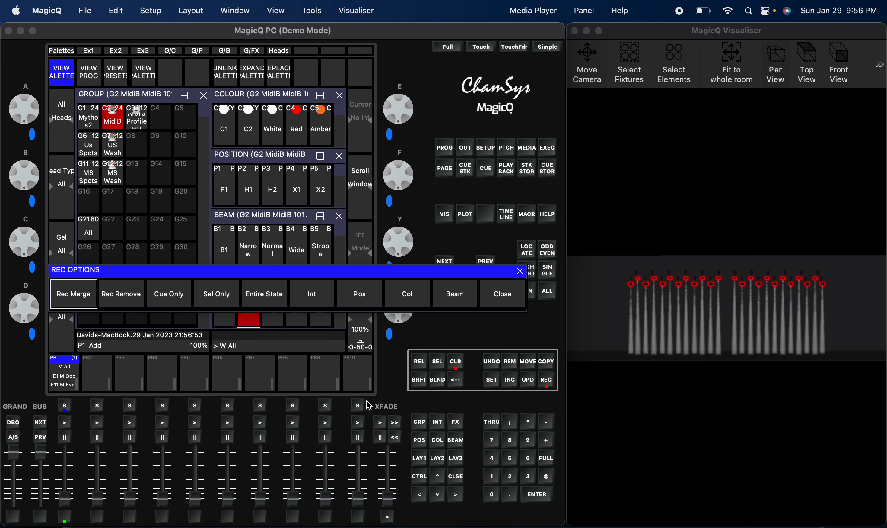
{"action": "left_click", "coordinate": [137, 378]}
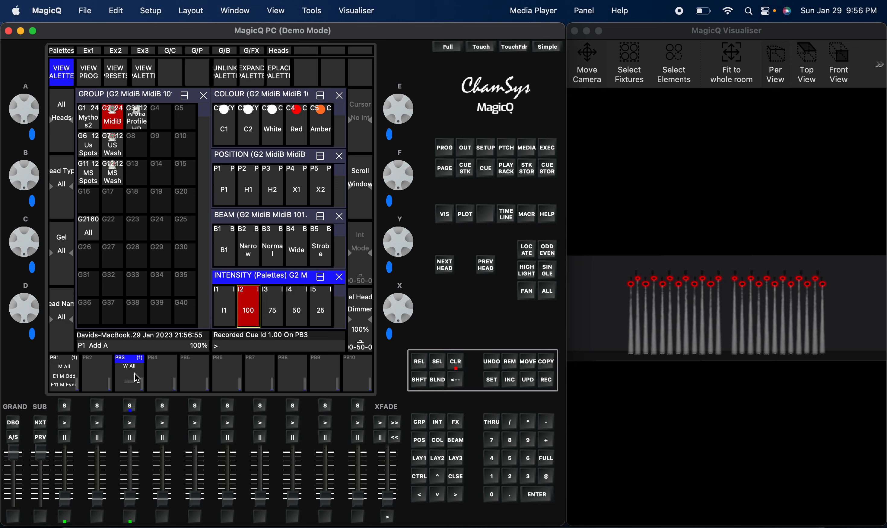
- Clear the programmer and set the intensity of the MidiB group's odd heads to 100
{"action": "left_click", "coordinate": [458, 364]}
{"action": "left_click", "coordinate": [114, 121]}
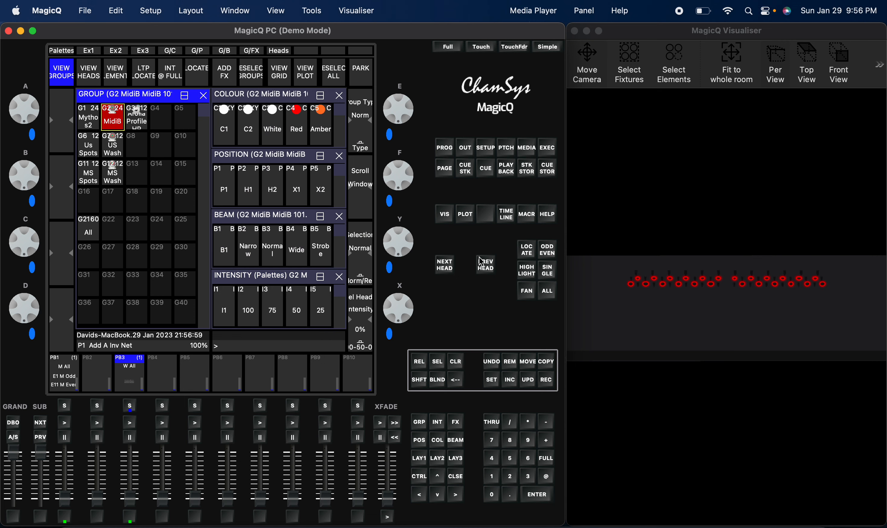
{"action": "left_click", "coordinate": [549, 251]}
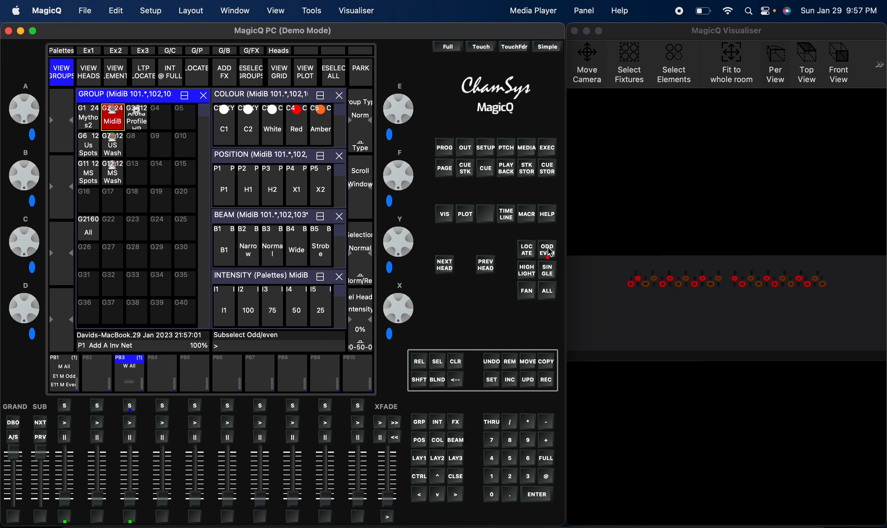
{"action": "left_click", "coordinate": [248, 307]}
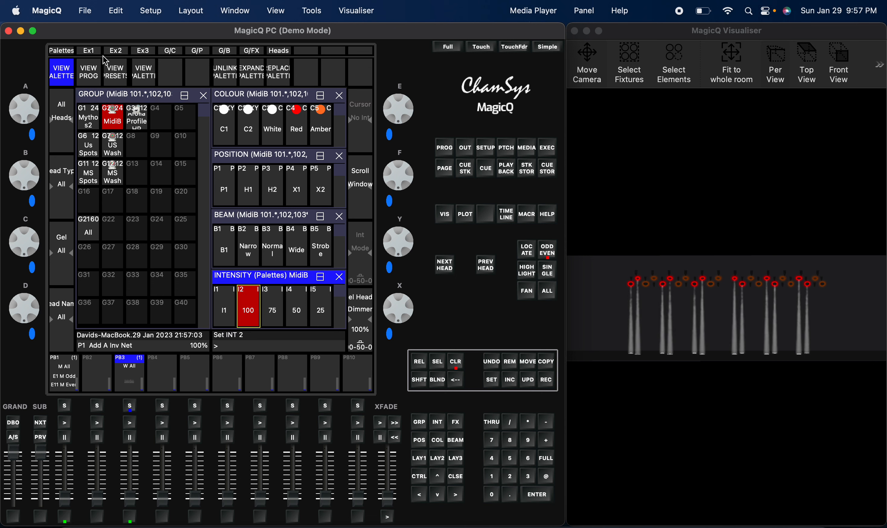
- Record the odd-head look as W Odd on execute item E3 and set its item type to Button (Flash)
{"action": "left_click", "coordinate": [93, 54]}
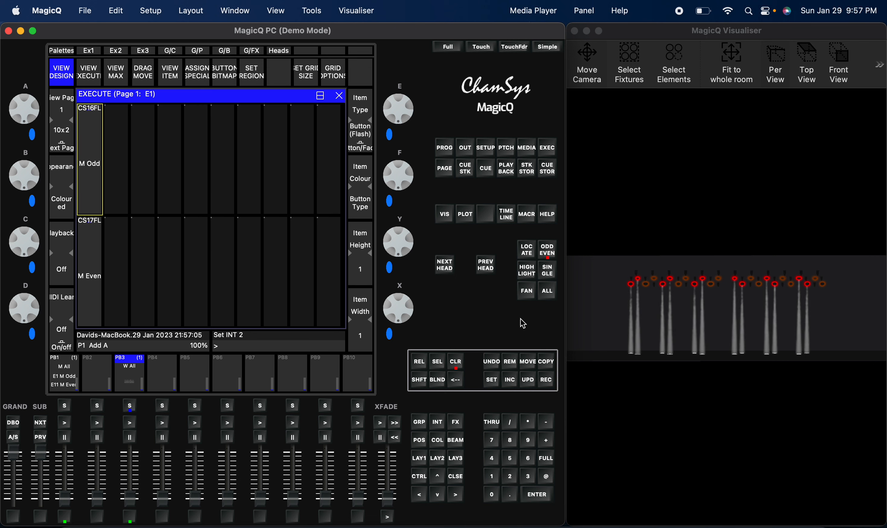
{"action": "left_click", "coordinate": [547, 380]}
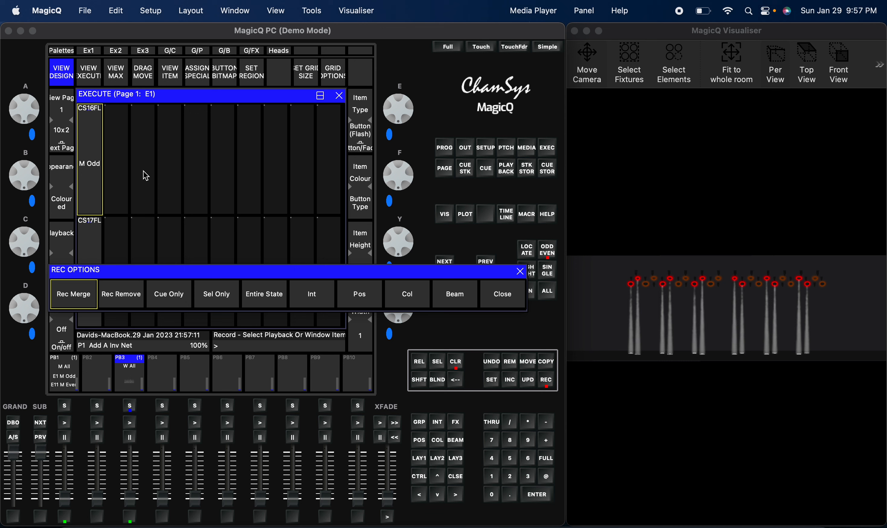
{"action": "type", "text": "W Odd"}
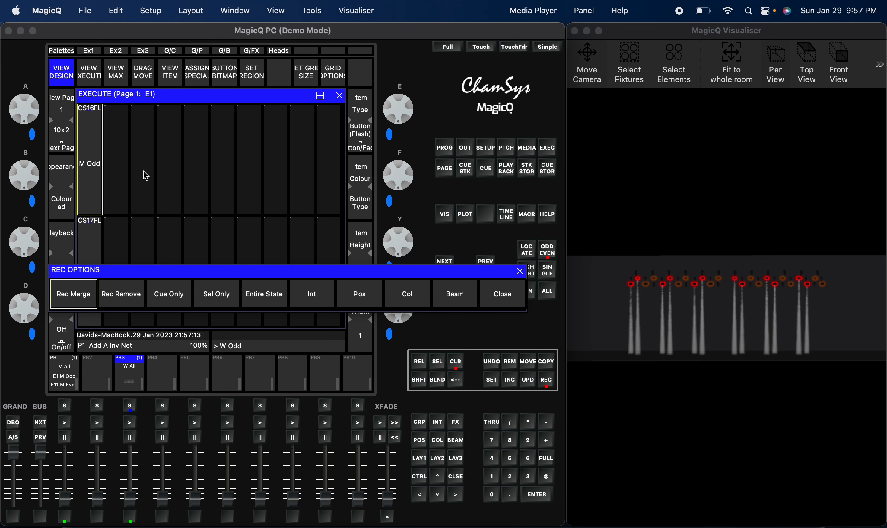
{"action": "left_click", "coordinate": [144, 173]}
{"action": "left_click", "coordinate": [363, 146]}
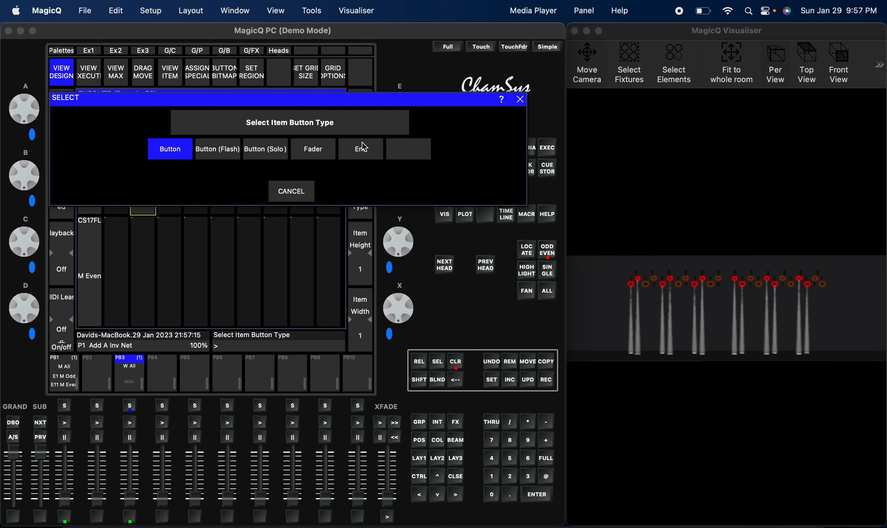
{"action": "left_click", "coordinate": [227, 150]}
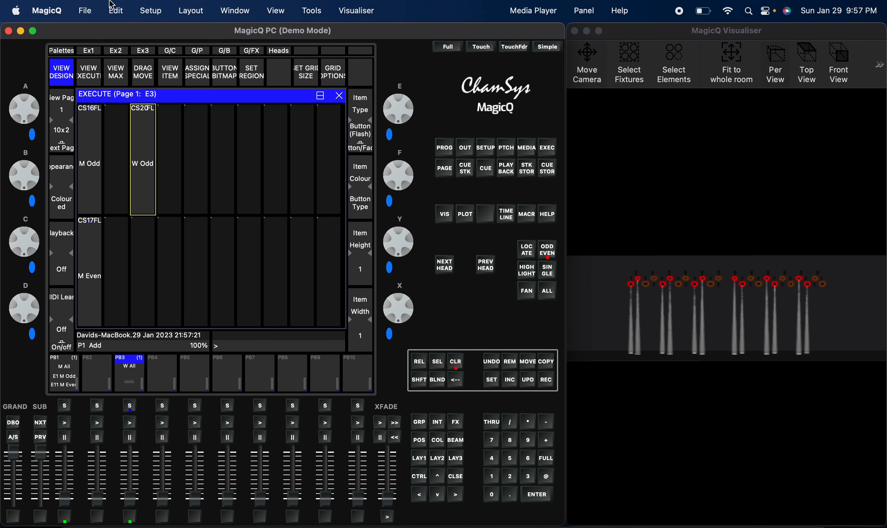
- Return to the palettes layout, clear the programmer and set the MidiB group's even heads to intensity 100
{"action": "left_click", "coordinate": [68, 54]}
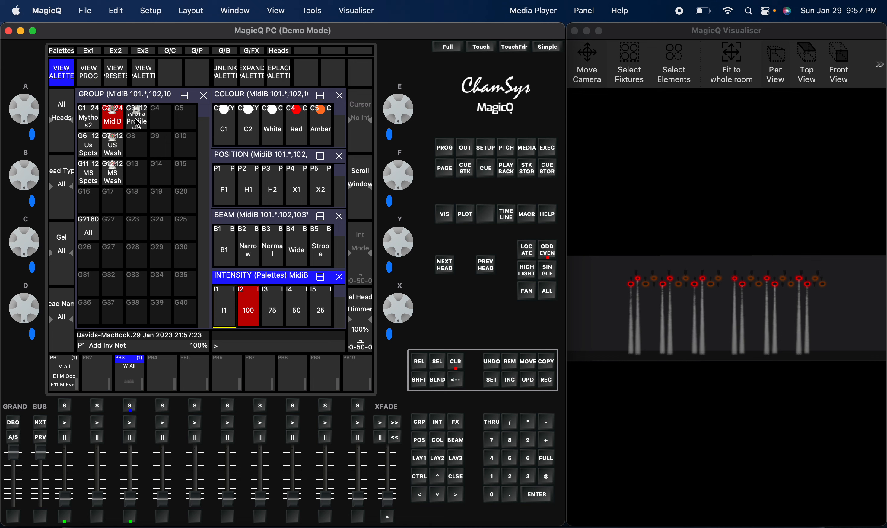
{"action": "left_click", "coordinate": [457, 362]}
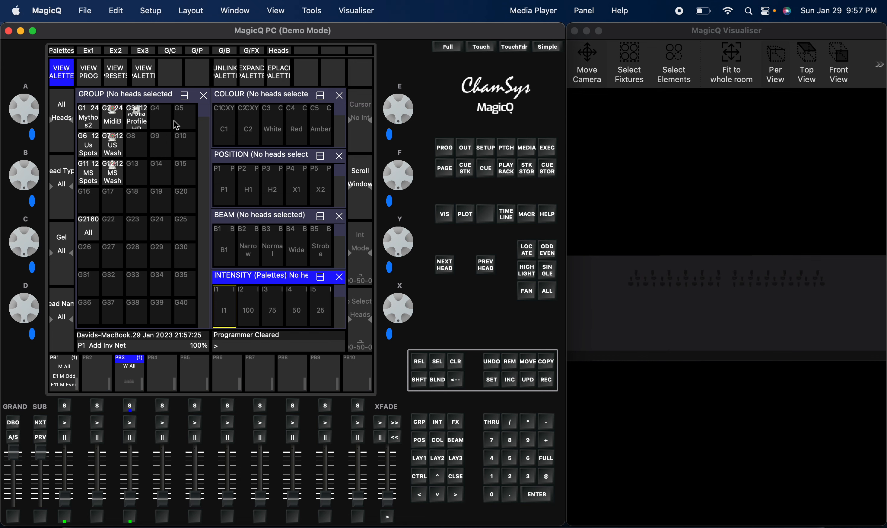
{"action": "left_click", "coordinate": [123, 120]}
{"action": "left_click", "coordinate": [550, 254]}
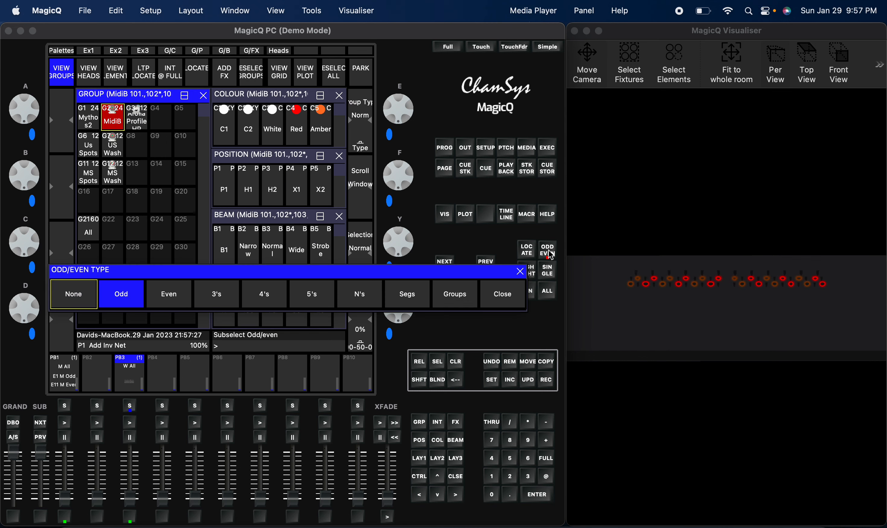
{"action": "left_click", "coordinate": [550, 255]}
{"action": "left_click", "coordinate": [248, 301]}
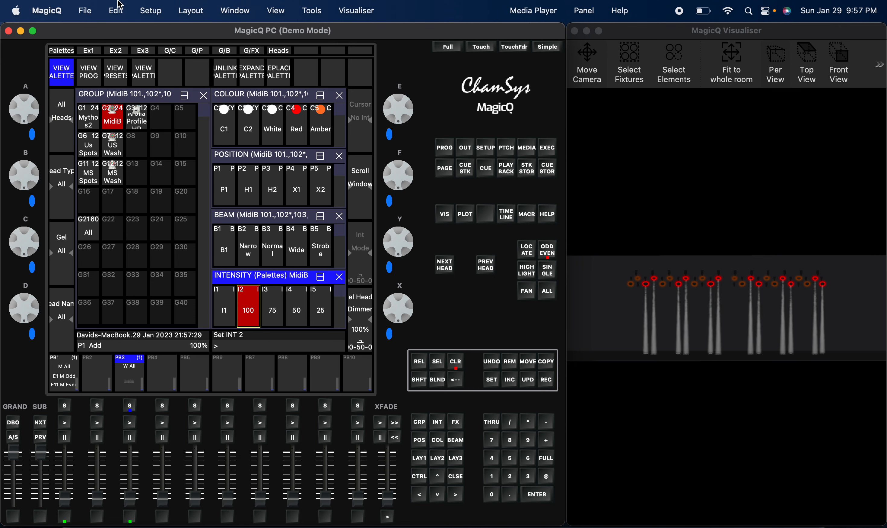
- Record the even-head look as W Even on execute item E13 as a Button (Flash) item, and clear the programmer
{"action": "left_click", "coordinate": [97, 50]}
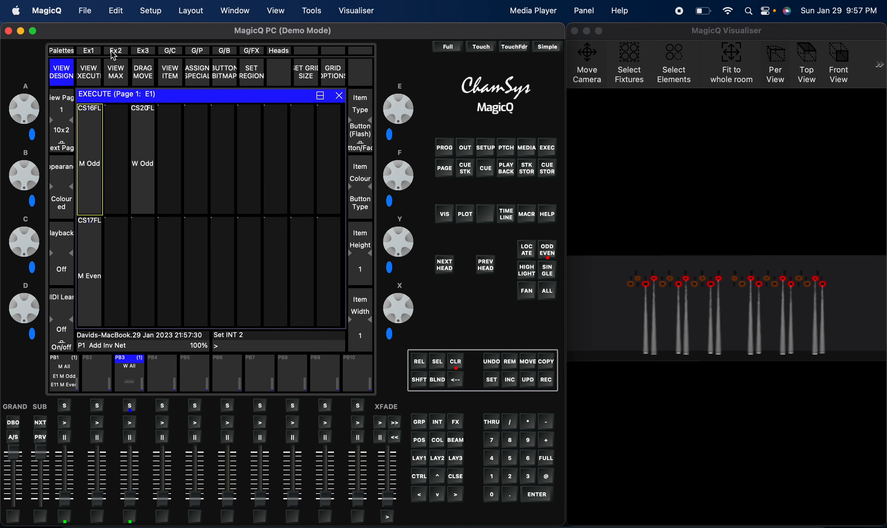
{"action": "left_click", "coordinate": [547, 380]}
{"action": "type", "text": "W Even"}
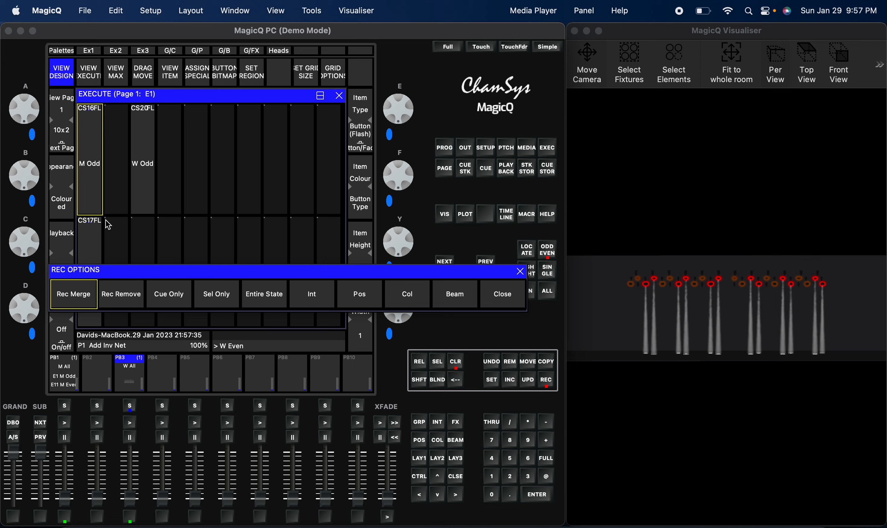
{"action": "left_click", "coordinate": [147, 241]}
{"action": "left_click", "coordinate": [366, 143]}
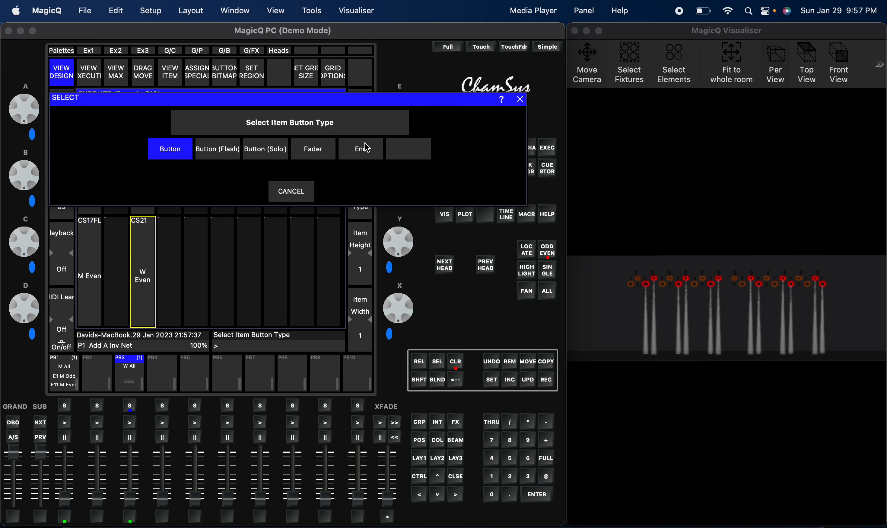
{"action": "left_click", "coordinate": [222, 151]}
{"action": "left_click", "coordinate": [455, 361]}
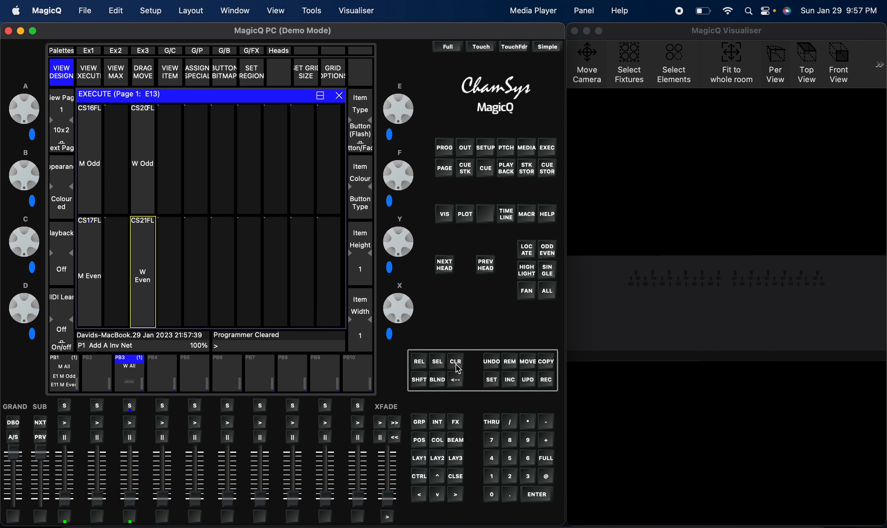
- Set Fader Activates Stack and Fader Releases Stack to Yes in playback 3's cue stack options
{"action": "left_click", "coordinate": [130, 388]}
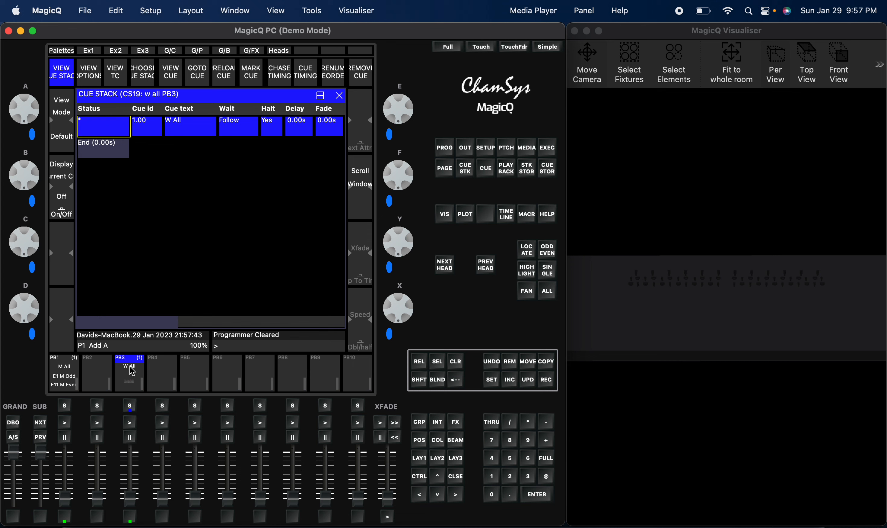
{"action": "left_click", "coordinate": [88, 72]}
{"action": "left_click", "coordinate": [104, 121]}
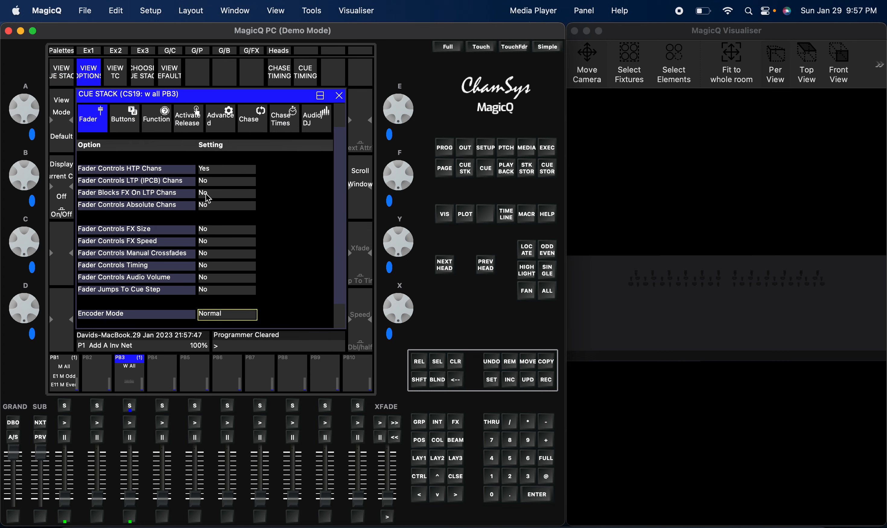
{"action": "key", "text": "Up"}
{"action": "key", "text": "Up"}
{"action": "key", "text": "Up"}
{"action": "key", "text": "Up"}
{"action": "key", "text": "Up"}
{"action": "key", "text": "Up"}
{"action": "key", "text": "Up"}
{"action": "key", "text": "Up"}
{"action": "key", "text": "Up"}
{"action": "key", "text": "Up"}
{"action": "key", "text": "Up"}
{"action": "key", "text": "Up"}
{"action": "key", "text": "Up"}
{"action": "key", "text": "Up"}
{"action": "key", "text": "Up"}
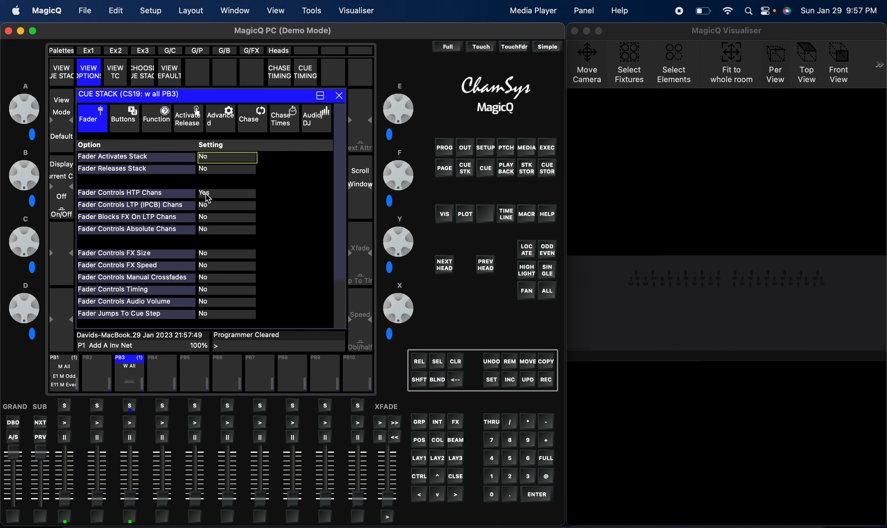
{"action": "left_click_drag", "start_coordinate": [230, 159], "coordinate": [233, 171]}
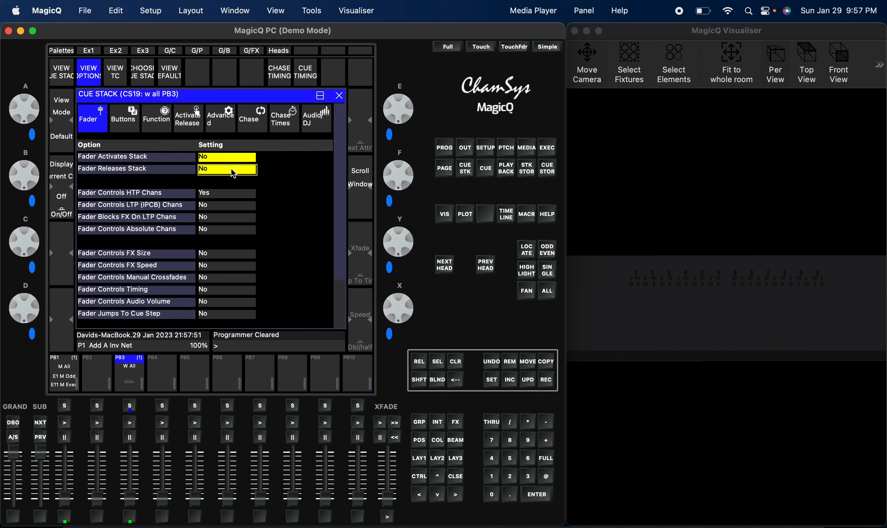
- Set Go Uses Exec Grid 1 and Pause Uses Exec Grid 1 to Yes in playback 3's button options
{"action": "left_click", "coordinate": [124, 117]}
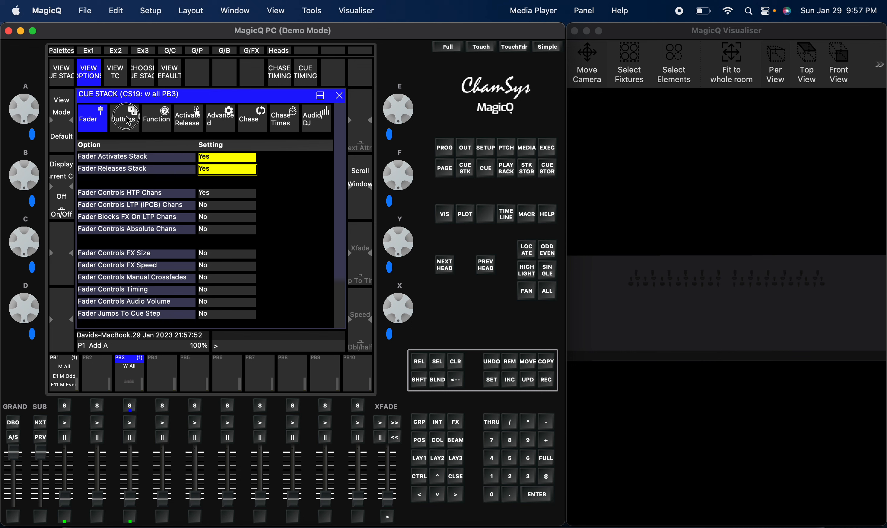
{"action": "left_click", "coordinate": [207, 153]}
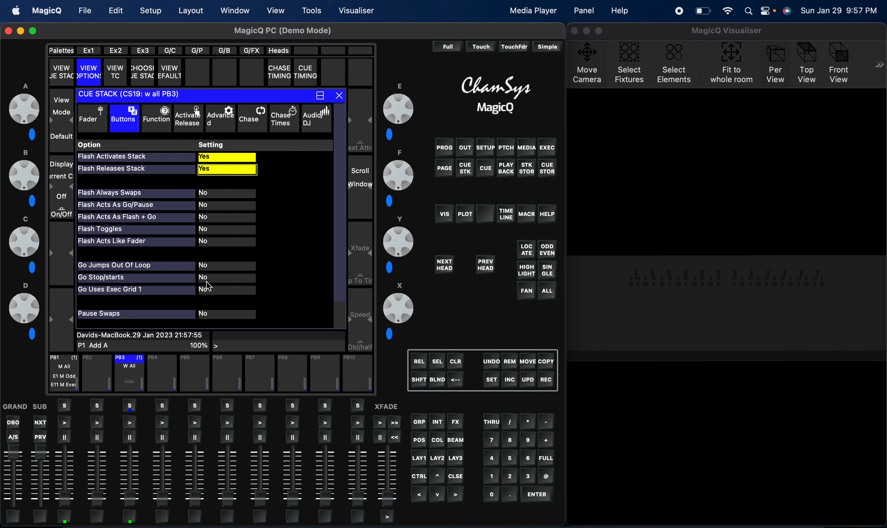
{"action": "left_click", "coordinate": [207, 292]}
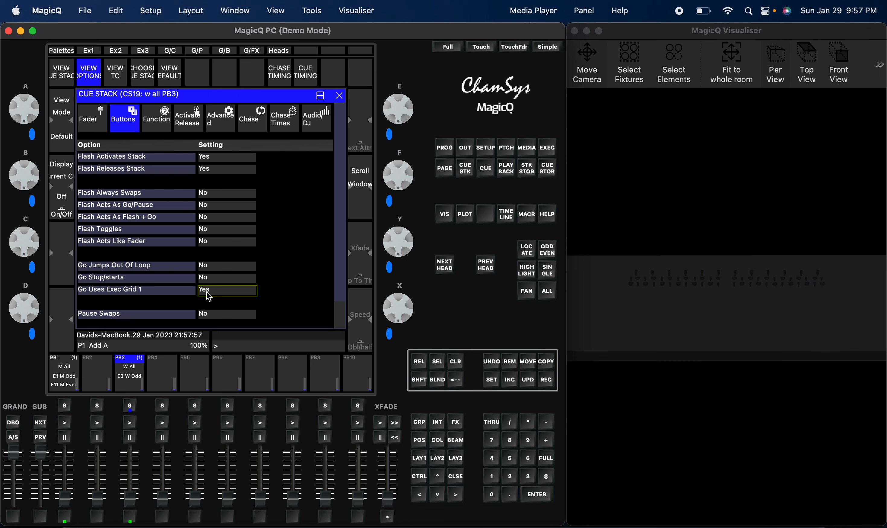
{"action": "scroll", "coordinate": [209, 297], "scroll_direction": "down", "scroll_amount": 4}
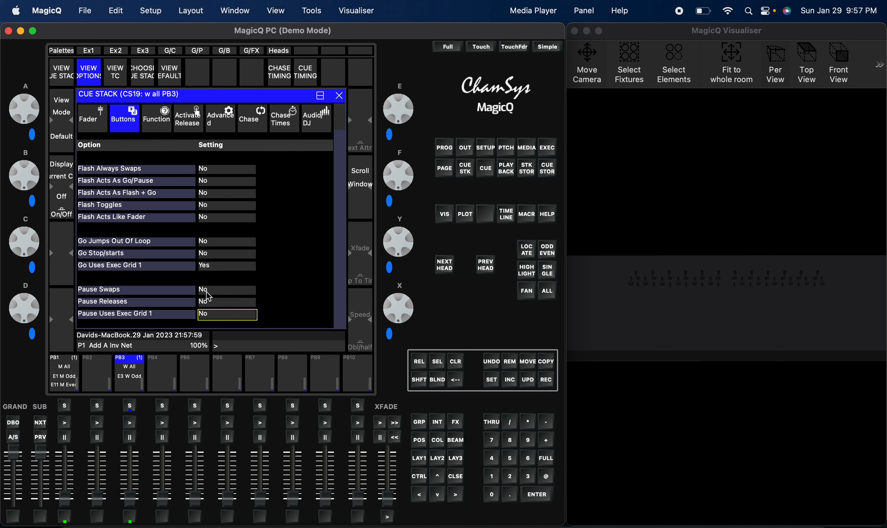
{"action": "left_click", "coordinate": [207, 312]}
- Test playback 3's go, pause, fader and flash controls, and return to the palettes layout
{"action": "left_click", "coordinate": [130, 424]}
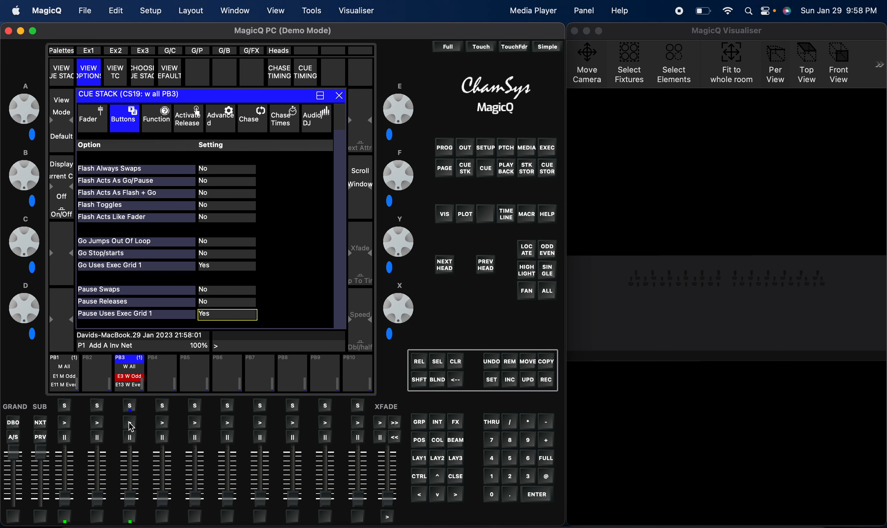
{"action": "left_click", "coordinate": [131, 437]}
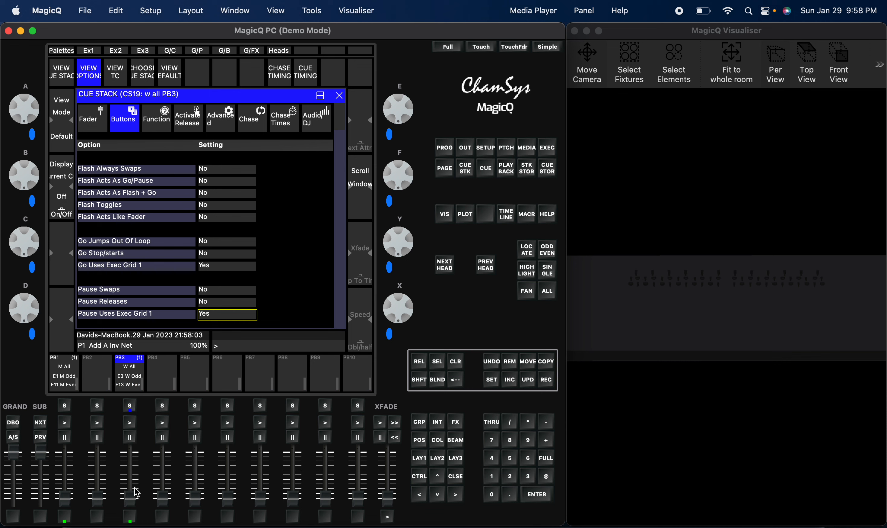
{"action": "left_click_drag", "start_coordinate": [136, 492], "coordinate": [128, 511]}
{"action": "left_click", "coordinate": [133, 514]}
{"action": "left_click", "coordinate": [133, 514]}
{"action": "left_click", "coordinate": [64, 53]}
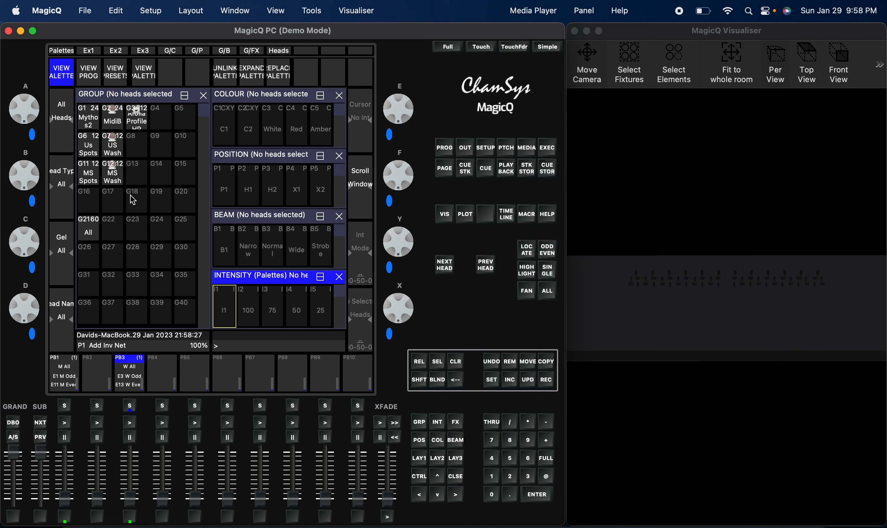
{"action": "left_click", "coordinate": [95, 118]}
{"action": "left_click", "coordinate": [112, 121]}
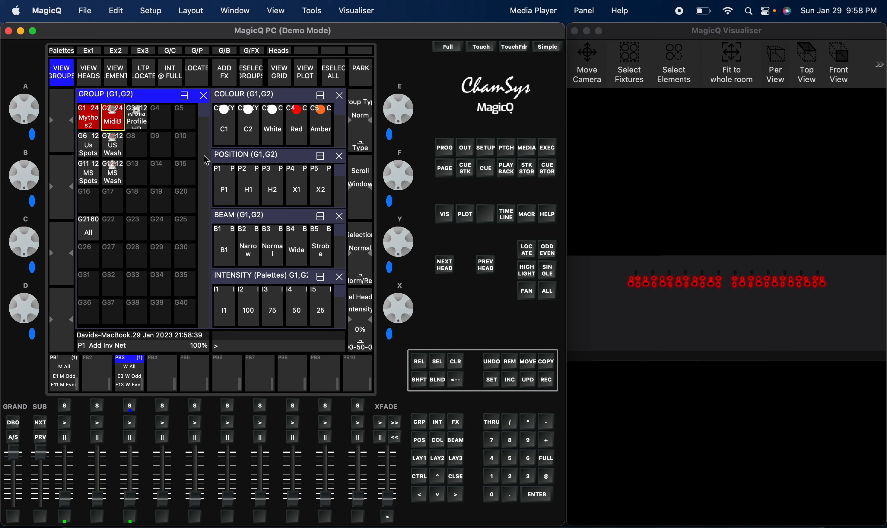
{"action": "left_click", "coordinate": [456, 362]}
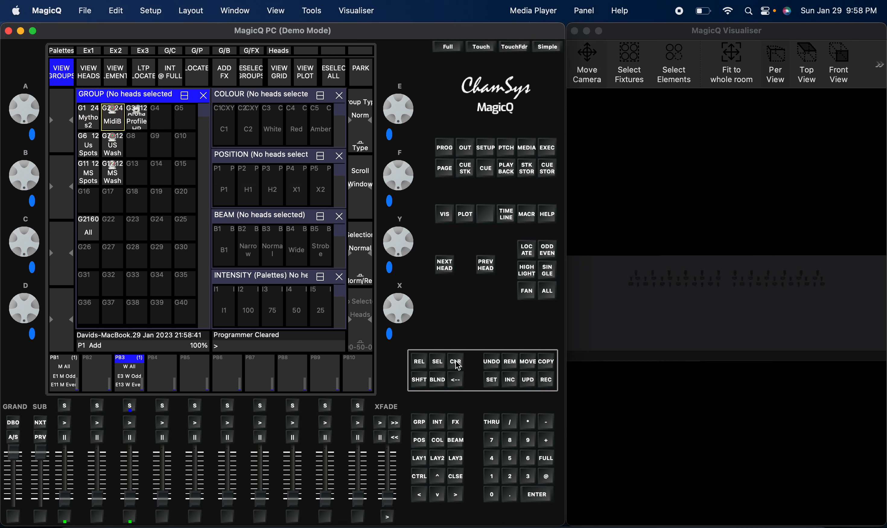
- Select the All group and set its tilt position to 94
{"action": "left_click", "coordinate": [90, 236]}
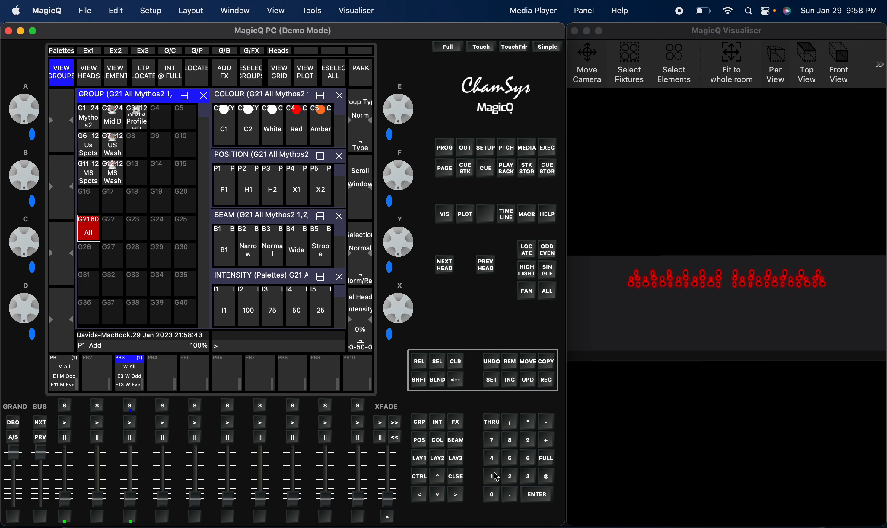
{"action": "left_click", "coordinate": [420, 441]}
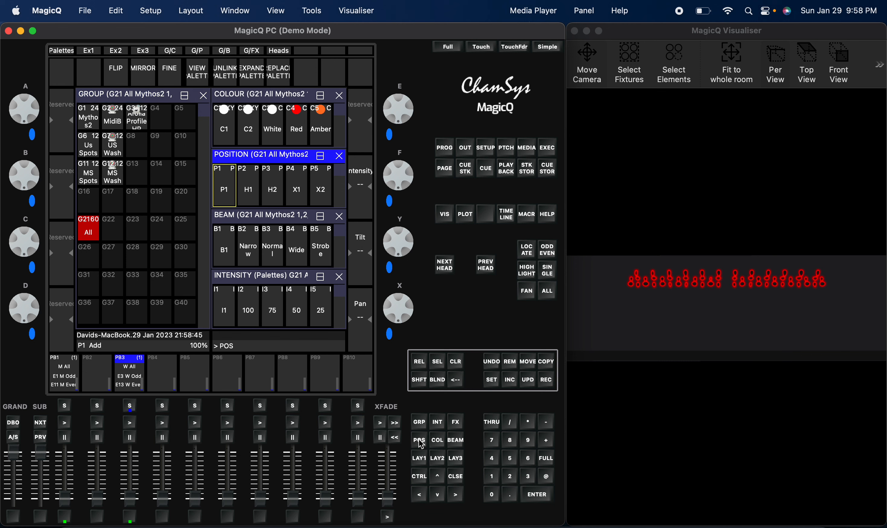
{"action": "left_click_drag", "start_coordinate": [410, 237], "coordinate": [409, 336]}
{"action": "left_click", "coordinate": [535, 418]}
- Record the tilt position on playback 10 with the name Tilt, and clear the programmer
{"action": "left_click", "coordinate": [546, 380]}
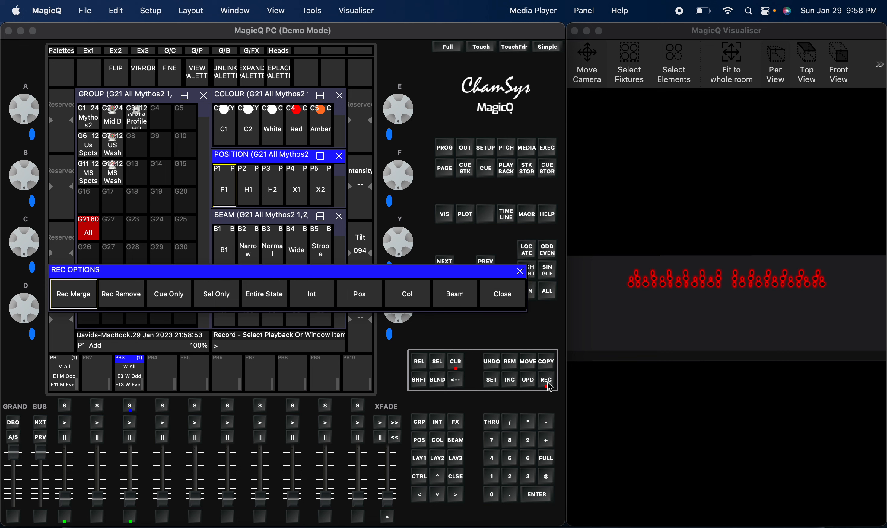
{"action": "type", "text": "Tilt"}
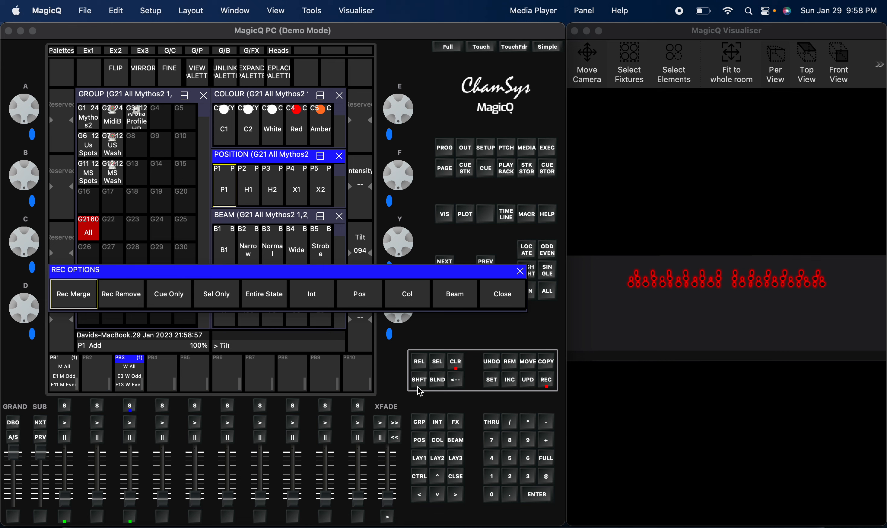
{"action": "left_click", "coordinate": [364, 378]}
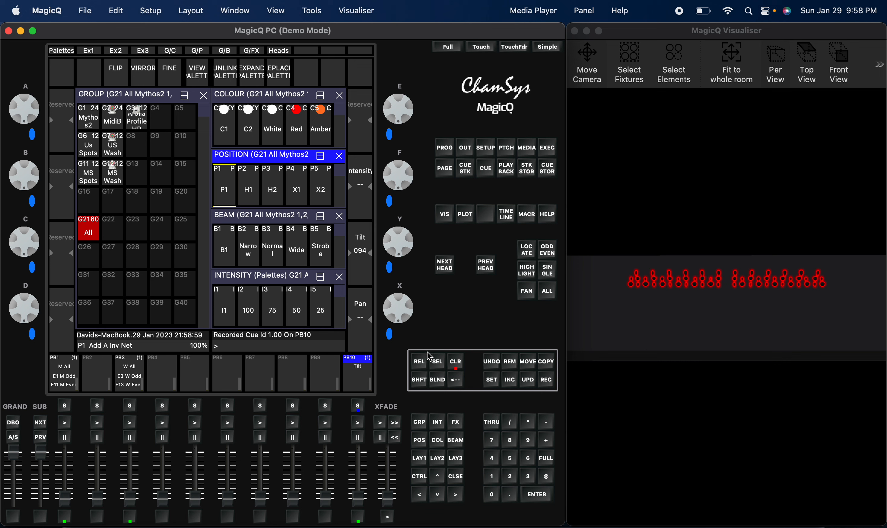
{"action": "left_click", "coordinate": [457, 366]}
- Set the All group's pan to 127, record it on playback 9 with the name Pan, and clear the programmer
{"action": "left_click", "coordinate": [98, 227]}
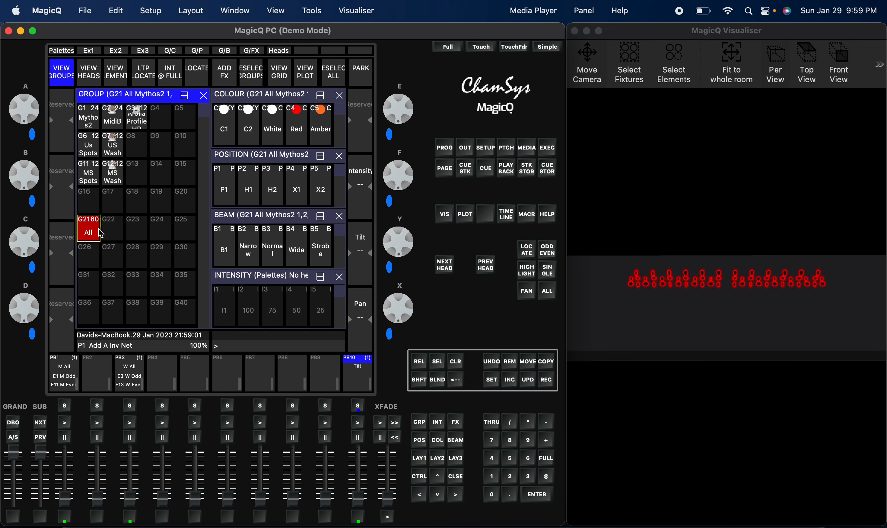
{"action": "mouse_move", "coordinate": [412, 312]}
{"action": "left_mouse_down"}
{"action": "mouse_move", "coordinate": [410, 321]}
{"action": "mouse_move", "coordinate": [403, 309]}
{"action": "mouse_move", "coordinate": [414, 319]}
{"action": "left_mouse_up"}
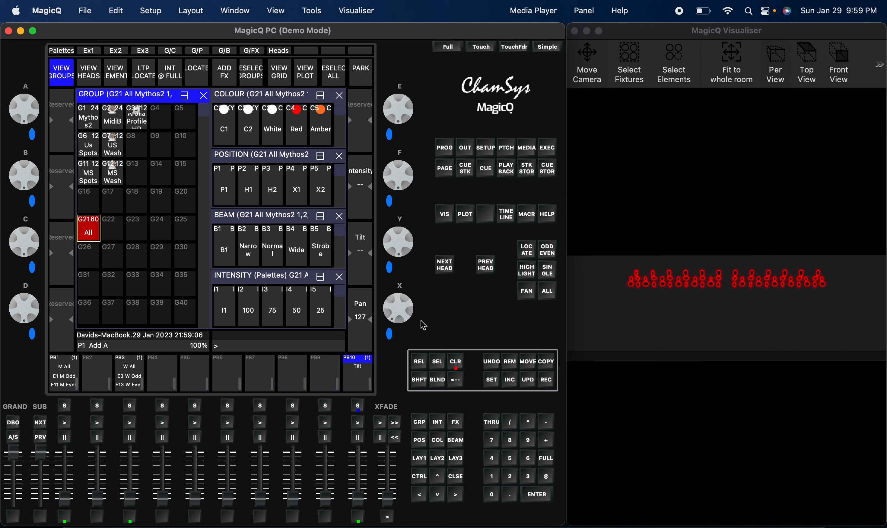
{"action": "left_click", "coordinate": [546, 380]}
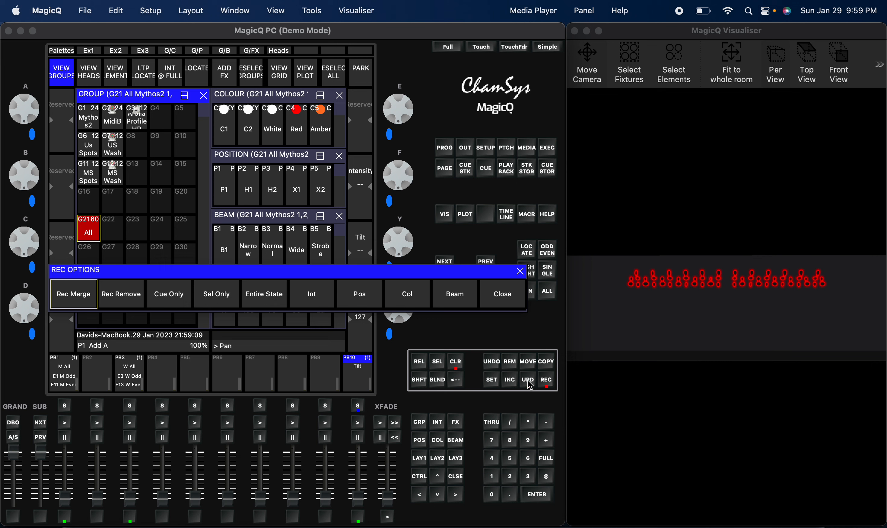
{"action": "left_click", "coordinate": [313, 382]}
{"action": "left_click", "coordinate": [457, 362]}
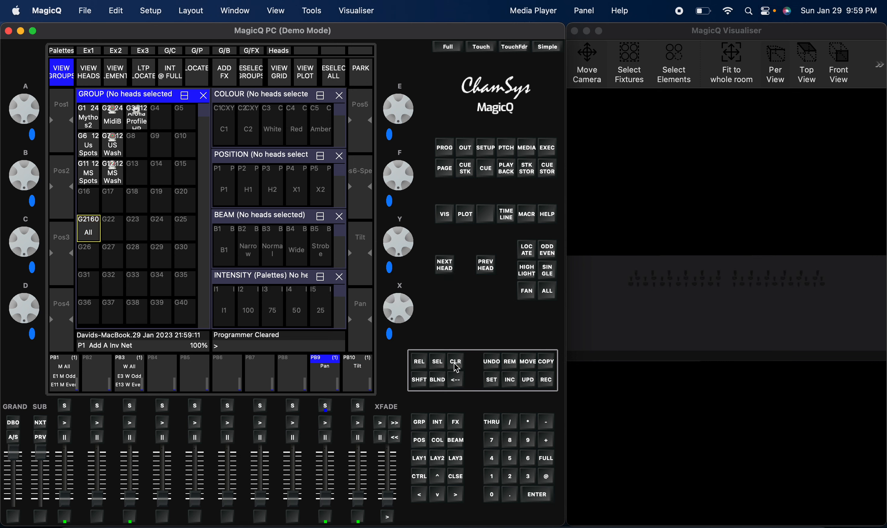
- Set Cue Stack Is A Size Master to Yes in the function options of the Pan playback 9 and Tilt playback 10
{"action": "left_click", "coordinate": [323, 376]}
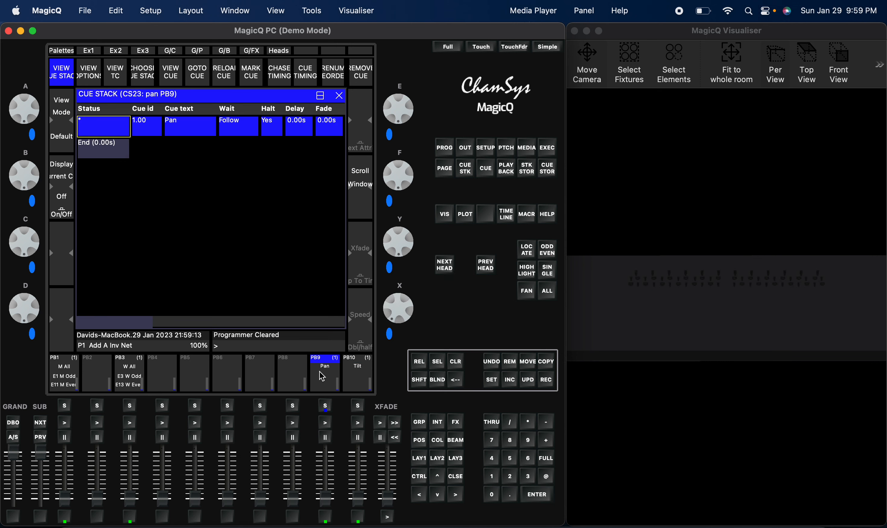
{"action": "left_click", "coordinate": [320, 372]}
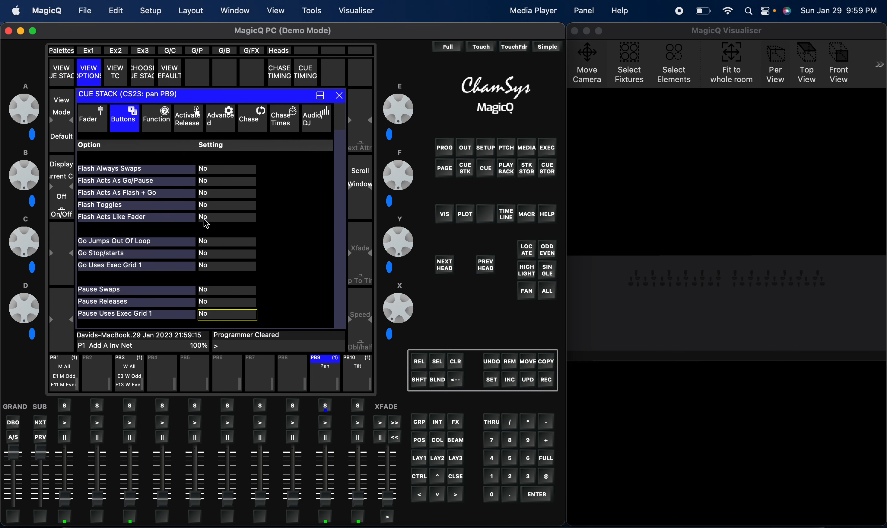
{"action": "left_click", "coordinate": [166, 125]}
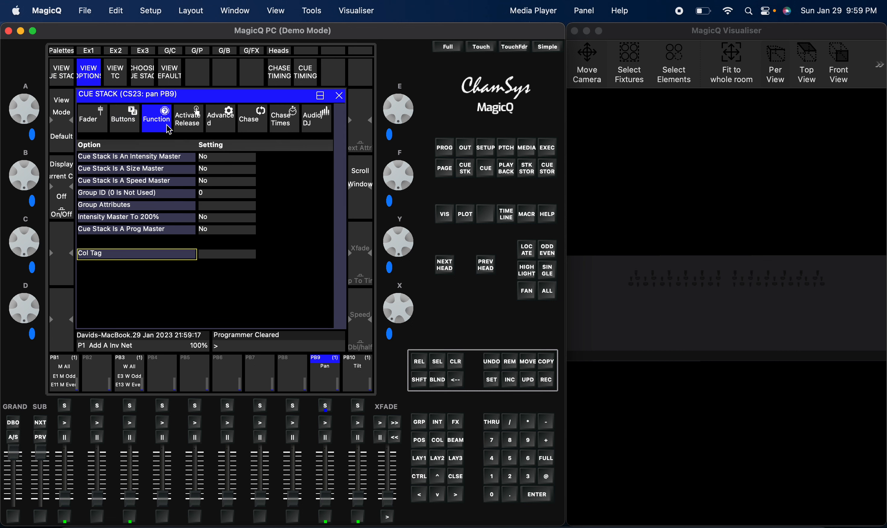
{"action": "left_click", "coordinate": [206, 171]}
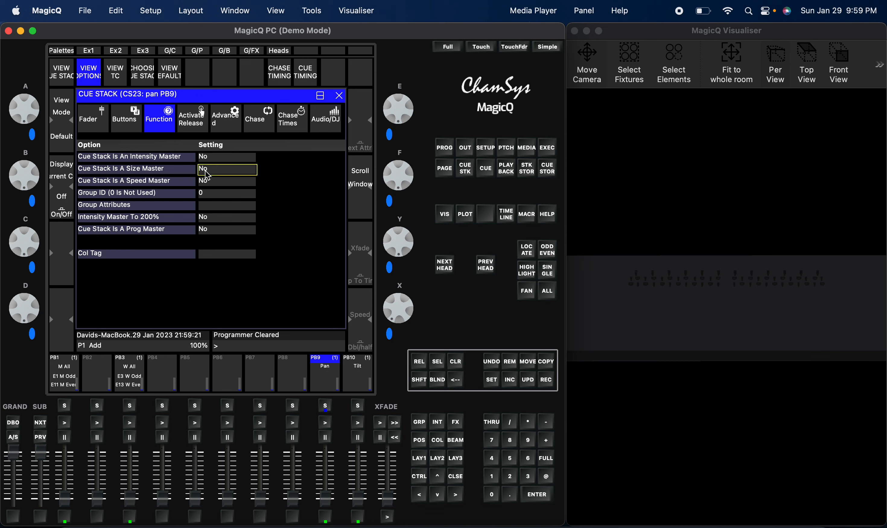
{"action": "left_click", "coordinate": [207, 171]}
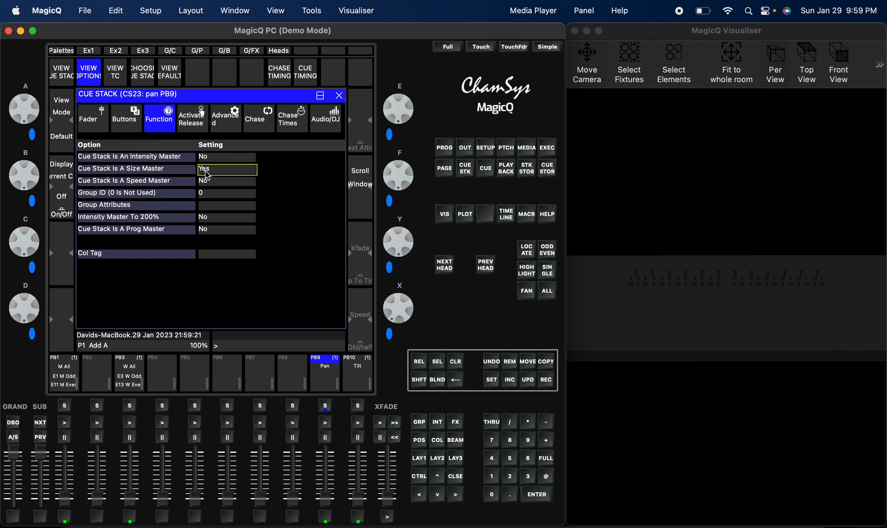
{"action": "left_click", "coordinate": [361, 363]}
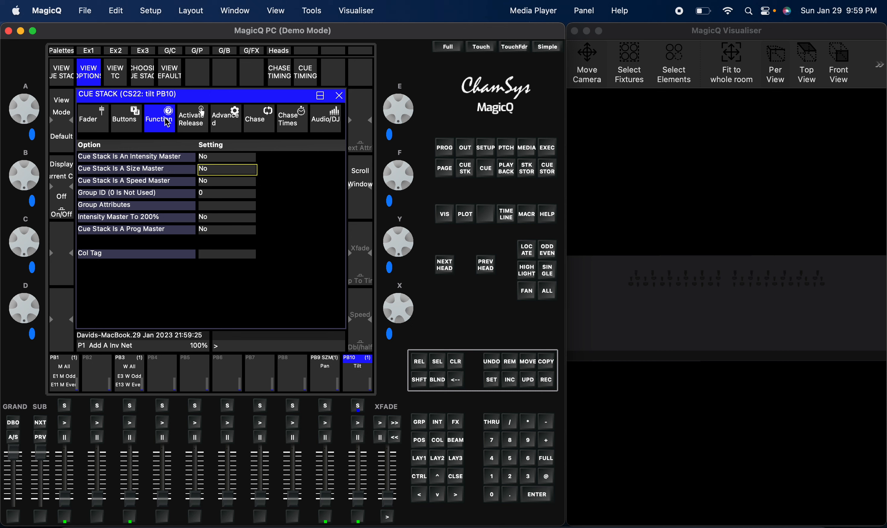
{"action": "left_click", "coordinate": [215, 171]}
- Activate the Tilt and Pan playbacks, raise both faders to full, and return to the palettes layout with the programmer cleared
{"action": "left_click", "coordinate": [357, 422]}
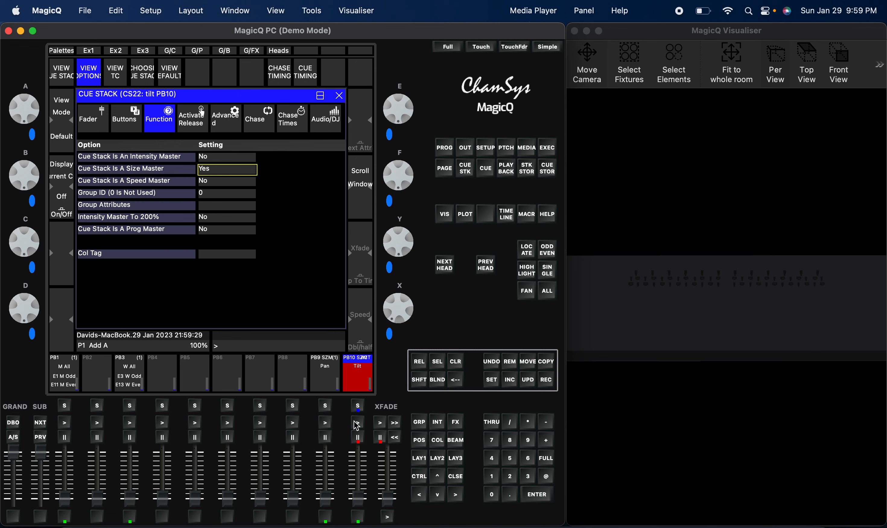
{"action": "left_click", "coordinate": [326, 425]}
{"action": "left_click_drag", "start_coordinate": [328, 497], "coordinate": [331, 414]}
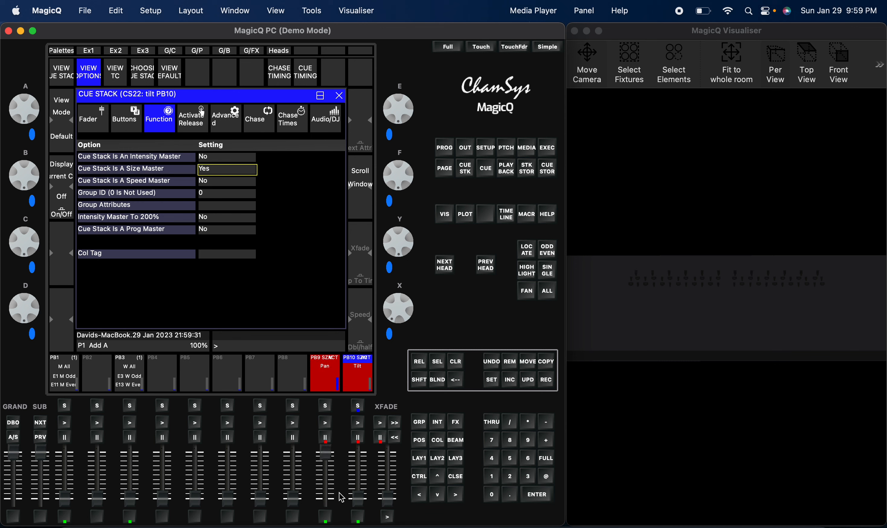
{"action": "left_click_drag", "start_coordinate": [359, 496], "coordinate": [359, 425]}
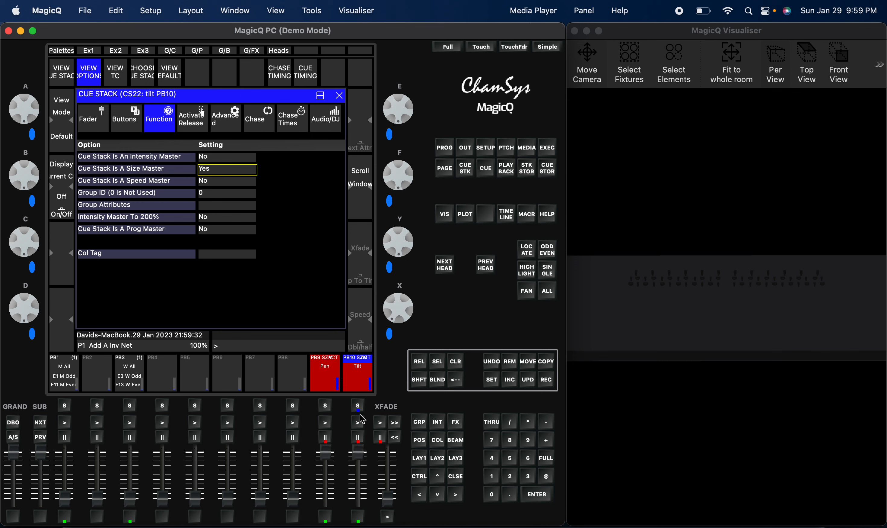
{"action": "left_click", "coordinate": [455, 362]}
{"action": "left_click", "coordinate": [420, 458]}
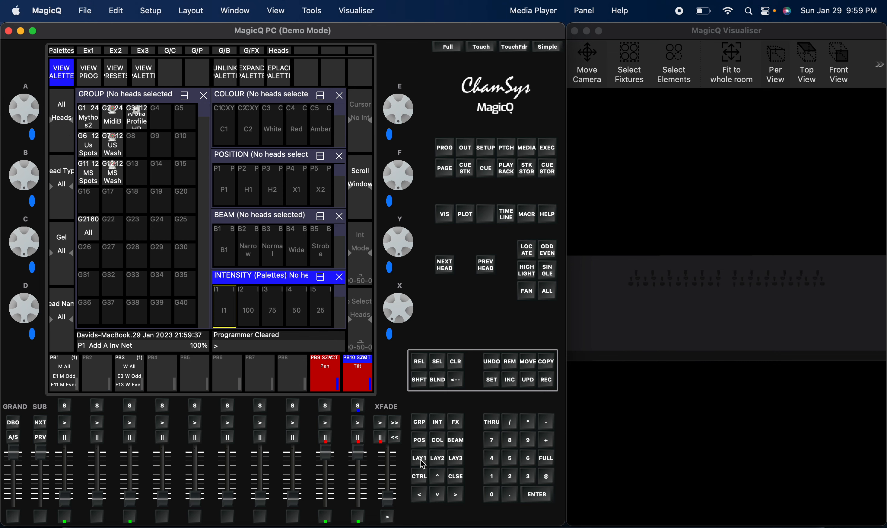
{"action": "left_click", "coordinate": [122, 52]}
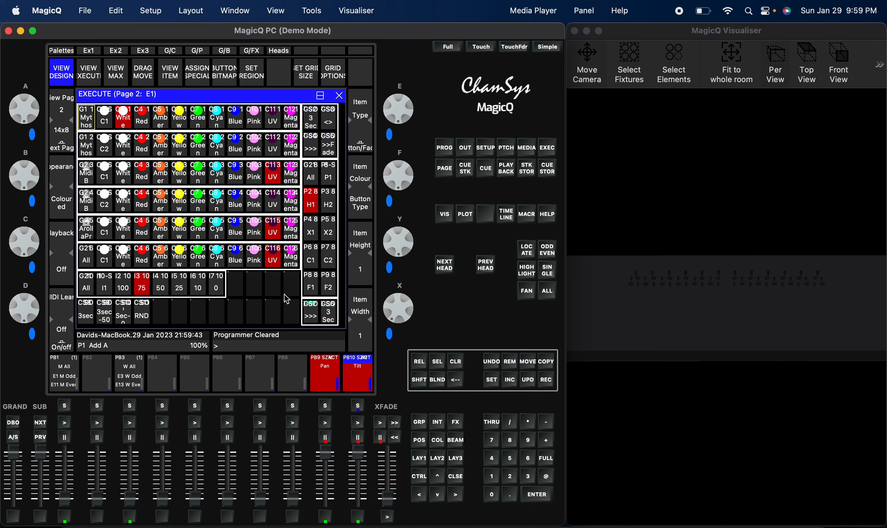
{"action": "left_click", "coordinate": [69, 54]}
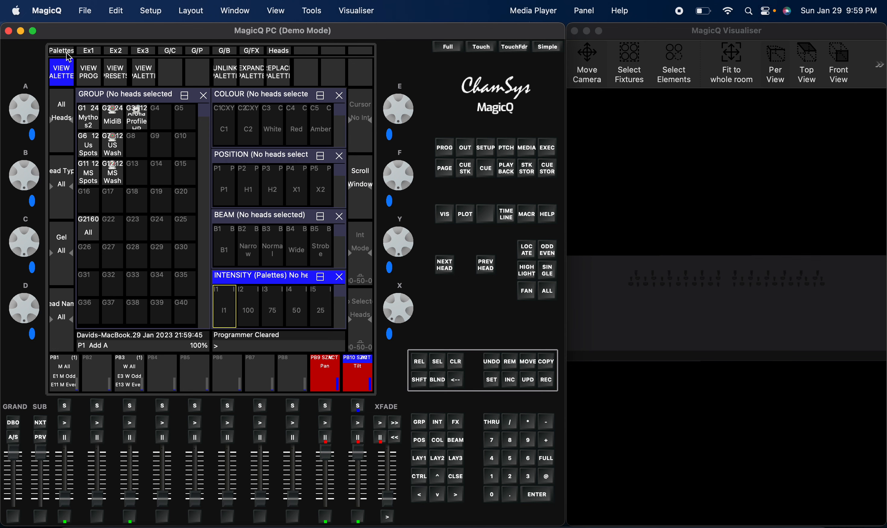
- Raise playback 1's fader slightly and add the circle position FX to the Us Spots group
{"action": "left_click", "coordinate": [94, 152]}
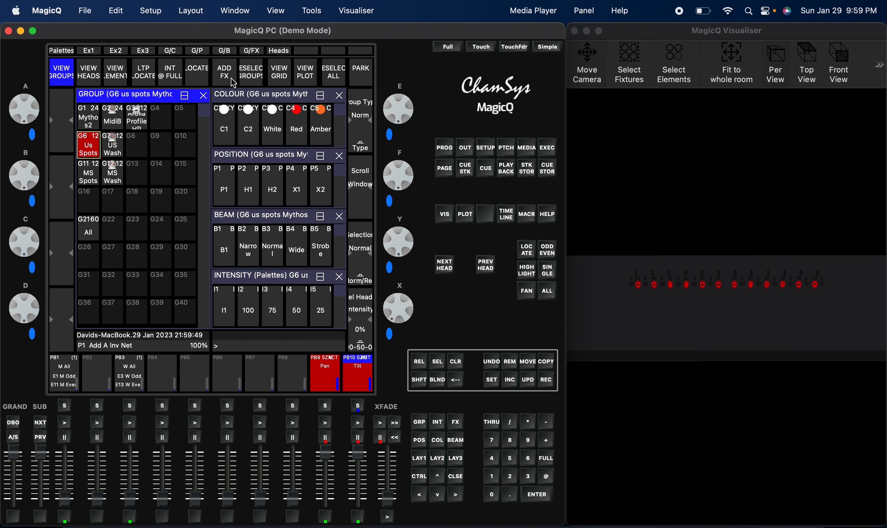
{"action": "left_click_drag", "start_coordinate": [66, 499], "coordinate": [69, 490]}
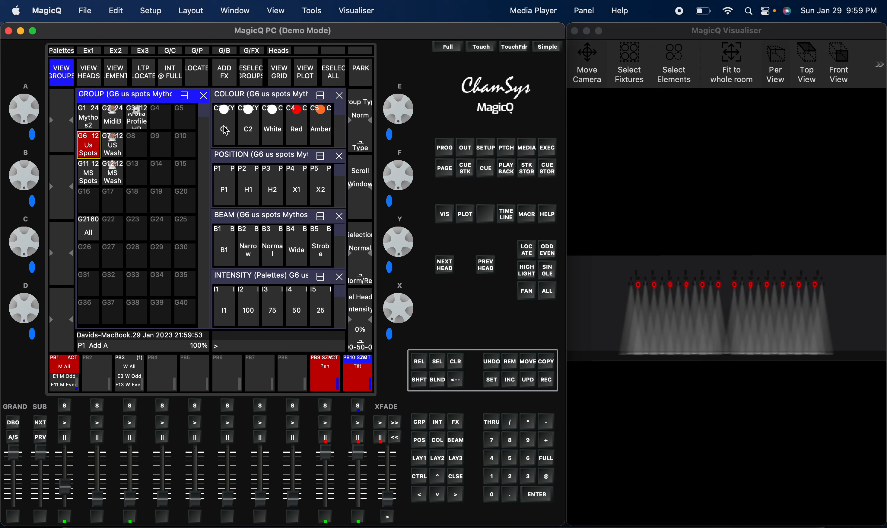
{"action": "left_click", "coordinate": [229, 78]}
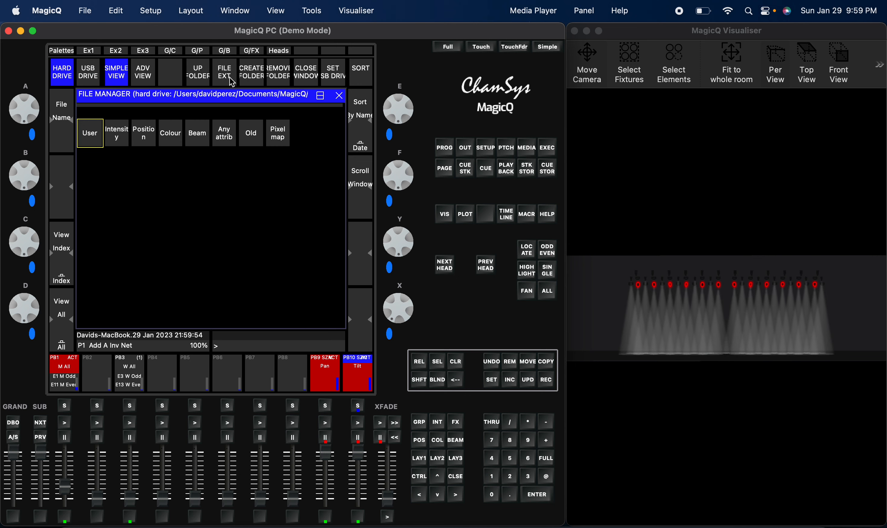
{"action": "left_click", "coordinate": [144, 134]}
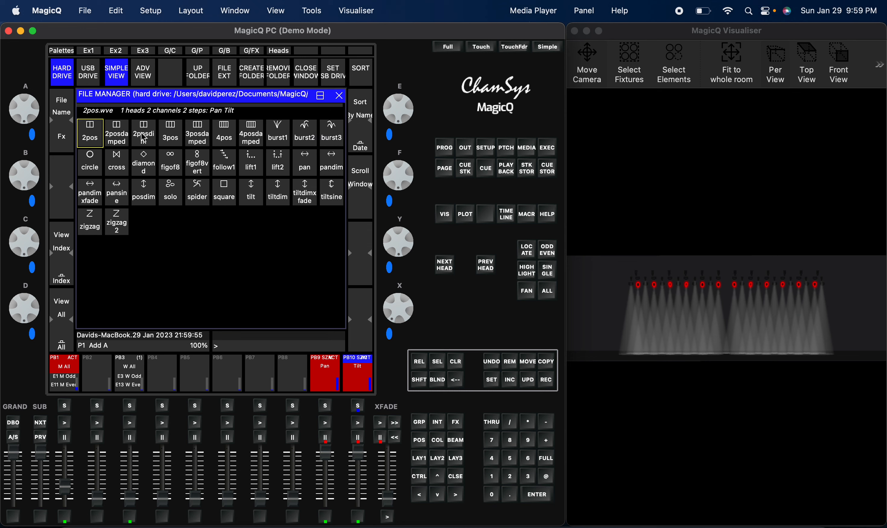
{"action": "left_click", "coordinate": [95, 169]}
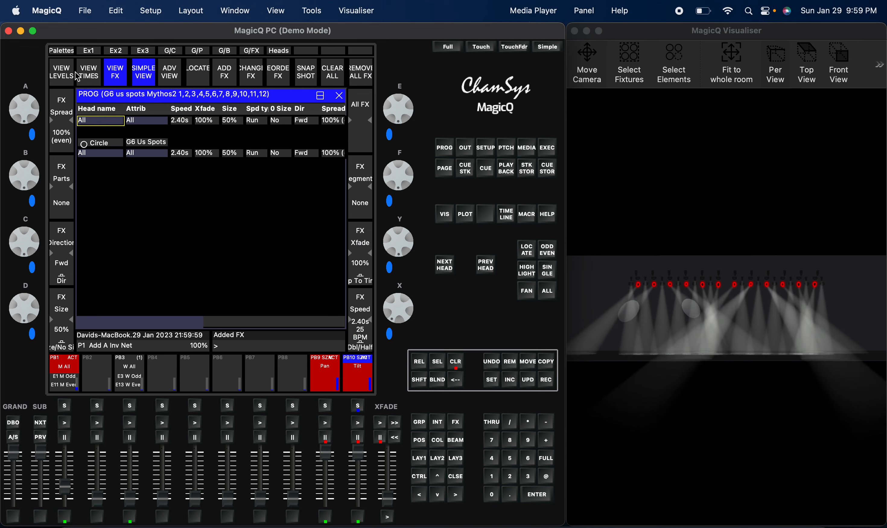
- Deselect the Us Spots group and add the circle position FX to the MS Spots group
{"action": "left_click", "coordinate": [71, 53]}
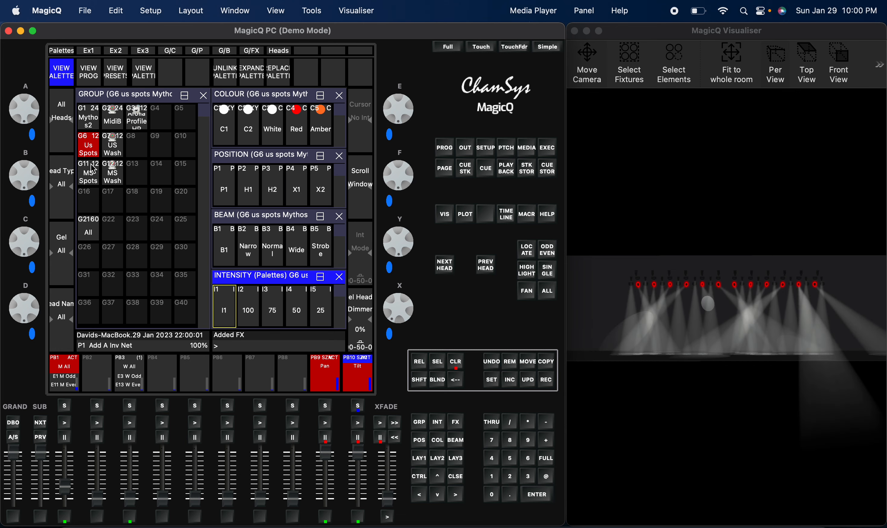
{"action": "left_click", "coordinate": [92, 153]}
{"action": "left_click", "coordinate": [88, 173]}
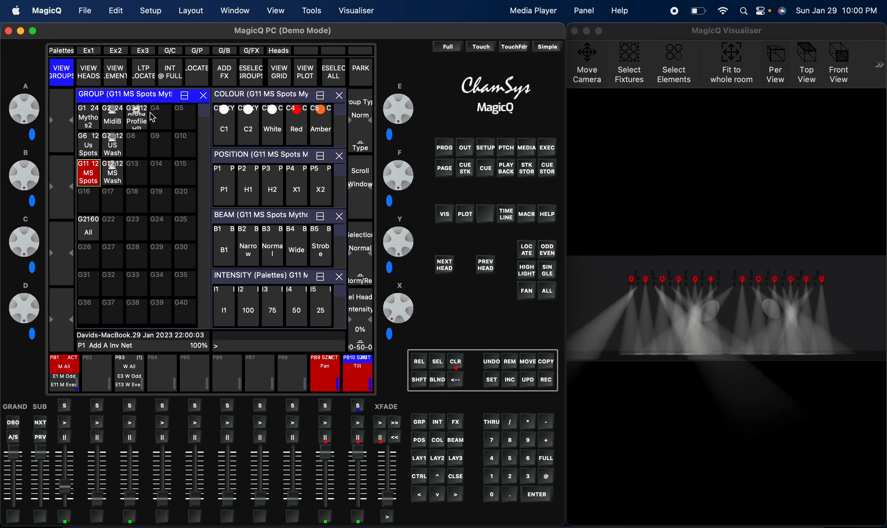
{"action": "left_click", "coordinate": [226, 79]}
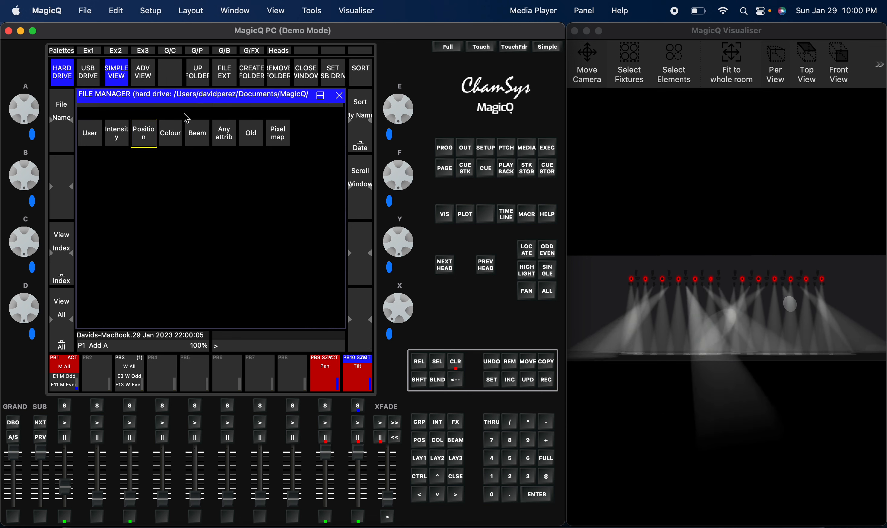
{"action": "left_click", "coordinate": [147, 141]}
{"action": "left_click", "coordinate": [90, 162]}
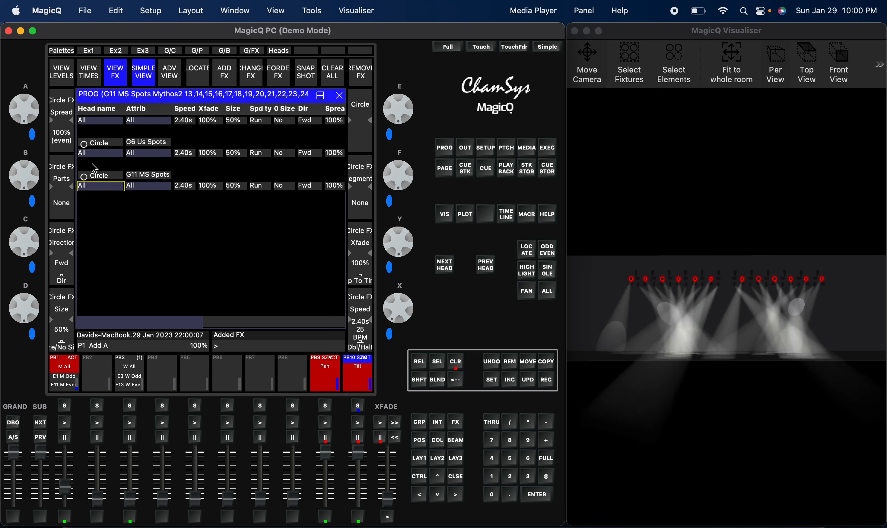
- Raise playback 3's fader partway and add the circle position FX to the US Wash group
{"action": "left_click", "coordinate": [67, 51]}
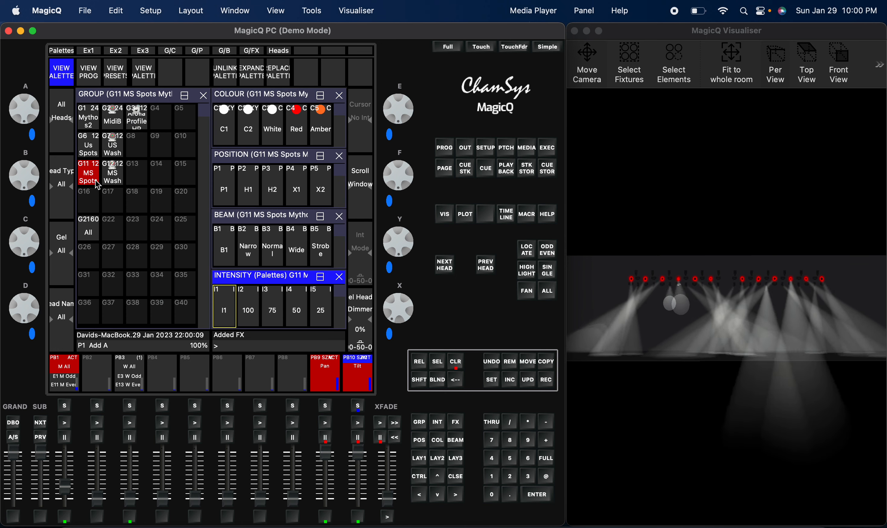
{"action": "left_click_drag", "start_coordinate": [134, 500], "coordinate": [136, 480]}
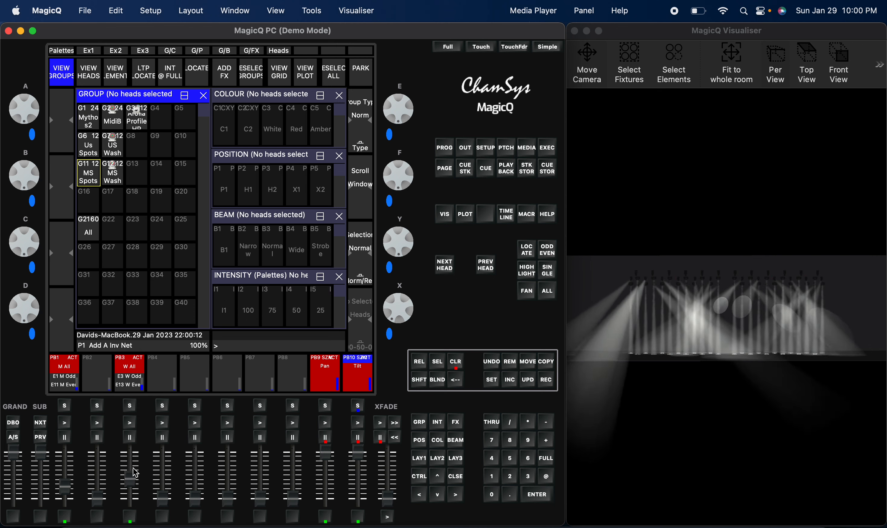
{"action": "left_click", "coordinate": [112, 146]}
{"action": "left_click", "coordinate": [223, 73]}
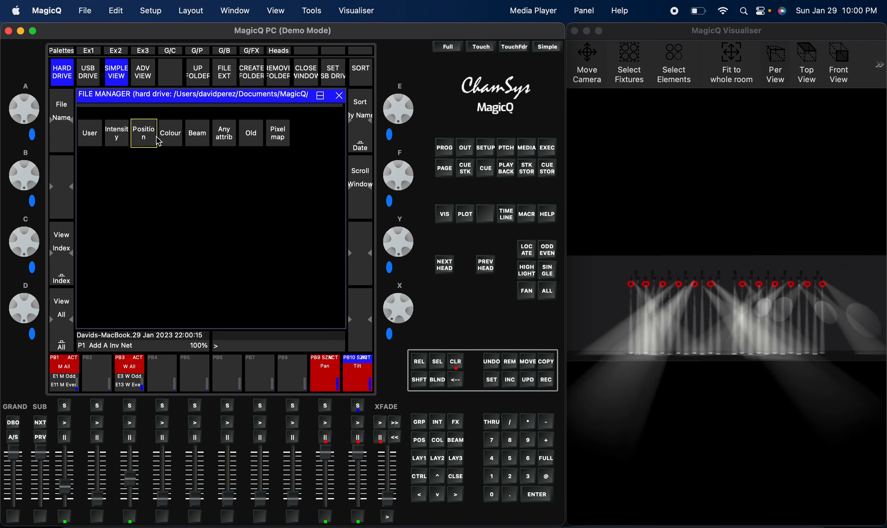
{"action": "left_click", "coordinate": [149, 144]}
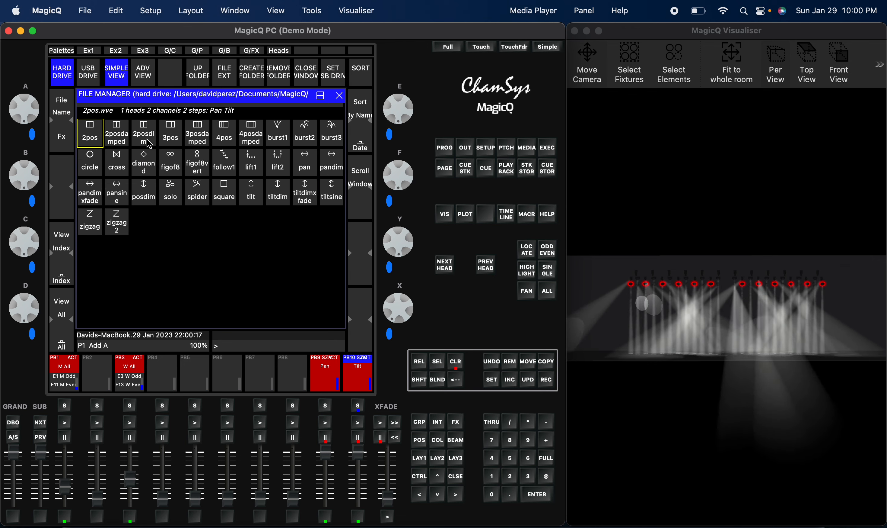
{"action": "left_click", "coordinate": [93, 167]}
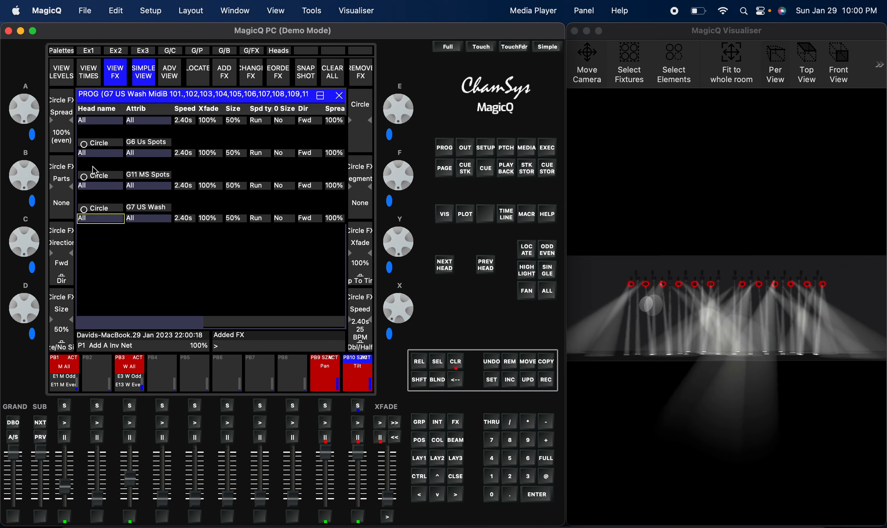
- Select only the MS Wash group and add the circle position FX to it
{"action": "left_click", "coordinate": [67, 52]}
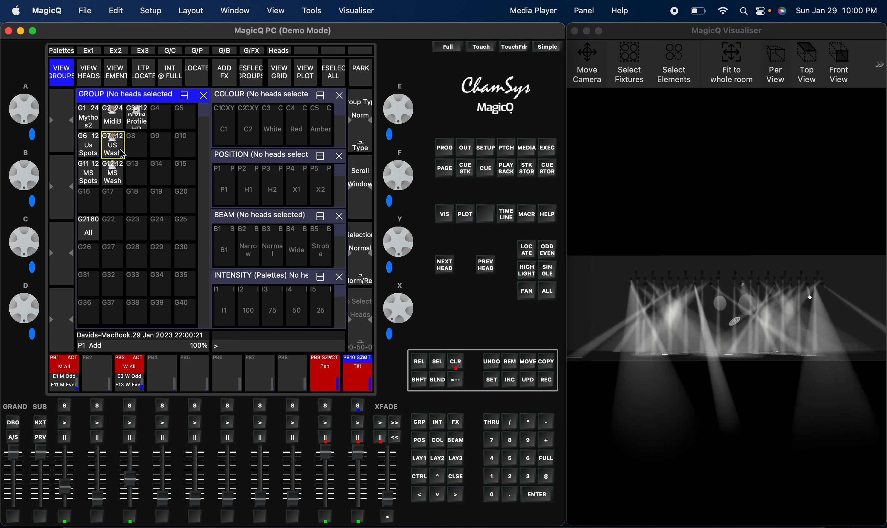
{"action": "left_click", "coordinate": [120, 177]}
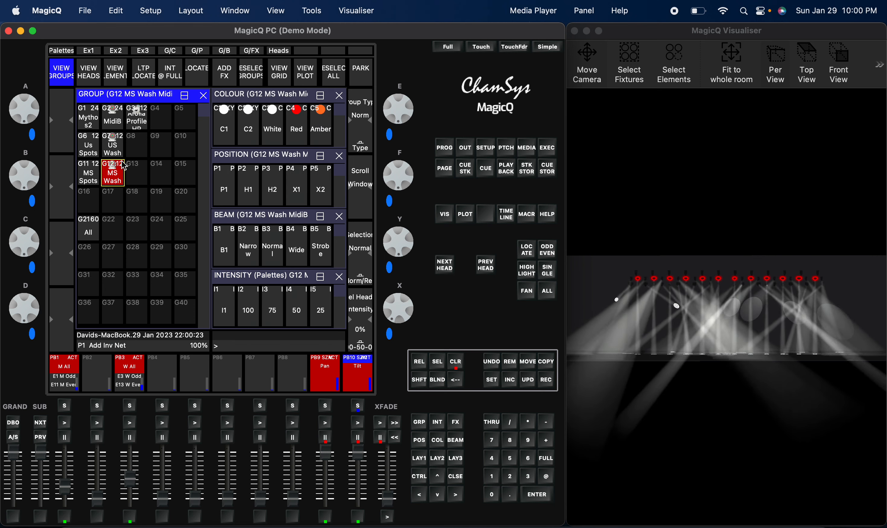
{"action": "left_click", "coordinate": [228, 74]}
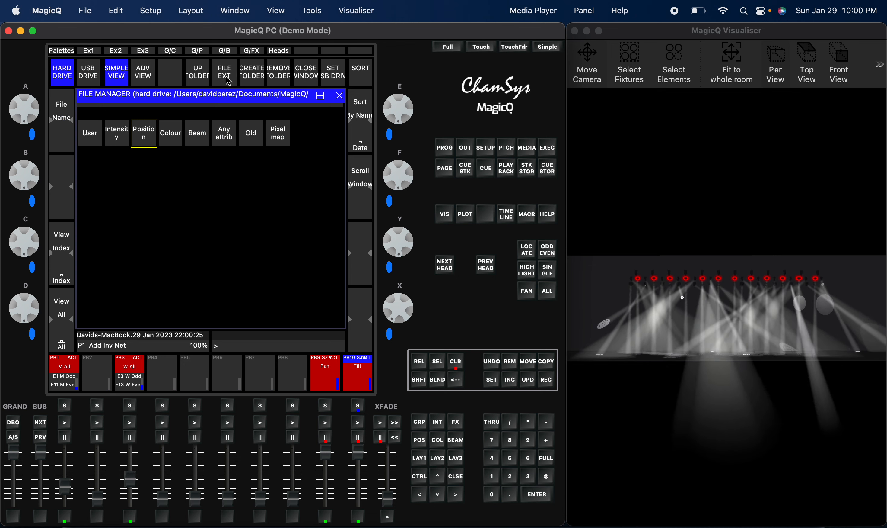
{"action": "left_click", "coordinate": [144, 135]}
{"action": "left_click", "coordinate": [92, 162]}
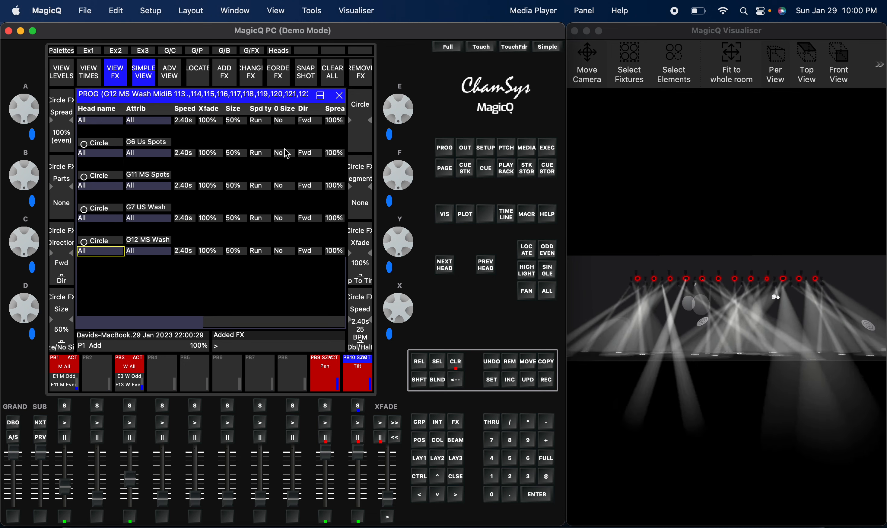
- Set the direction of all circle FX in the programmer to Centre Out
{"action": "left_click", "coordinate": [312, 123]}
{"action": "left_click", "coordinate": [229, 149]}
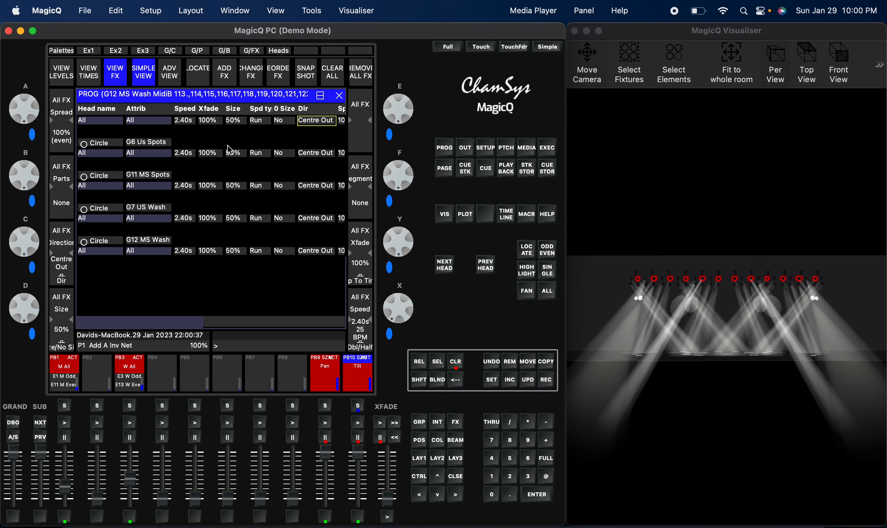
- Set the size of all circle FX in the programmer to 25%
{"action": "left_click", "coordinate": [242, 123]}
{"action": "left_click", "coordinate": [241, 122]}
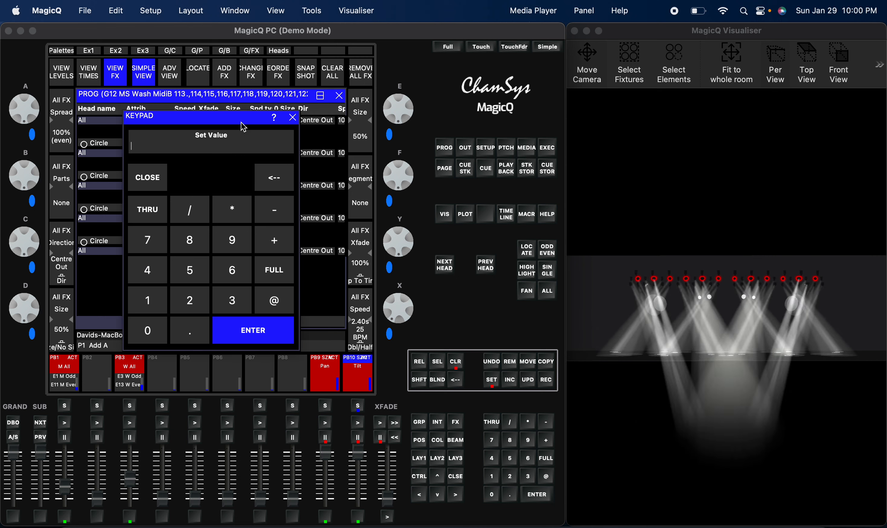
{"action": "type", "text": "2"}
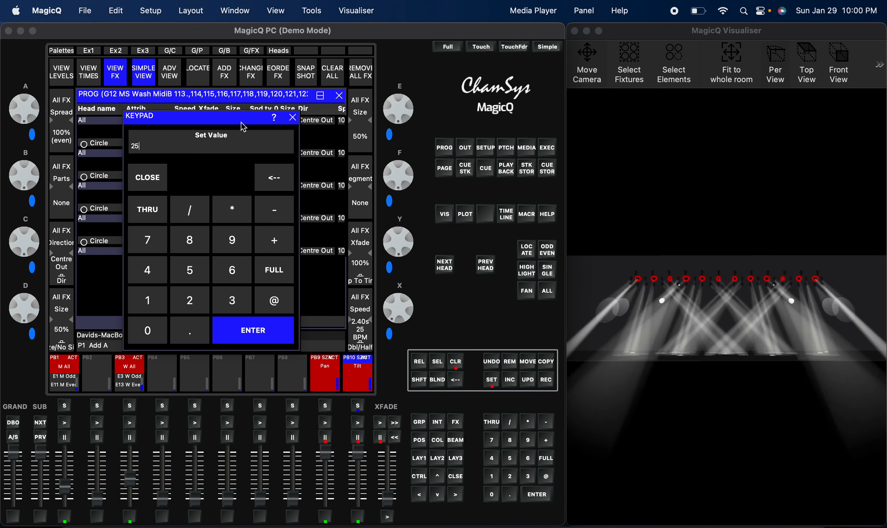
{"action": "type", "text": "5"}
{"action": "left_click", "coordinate": [252, 329]}
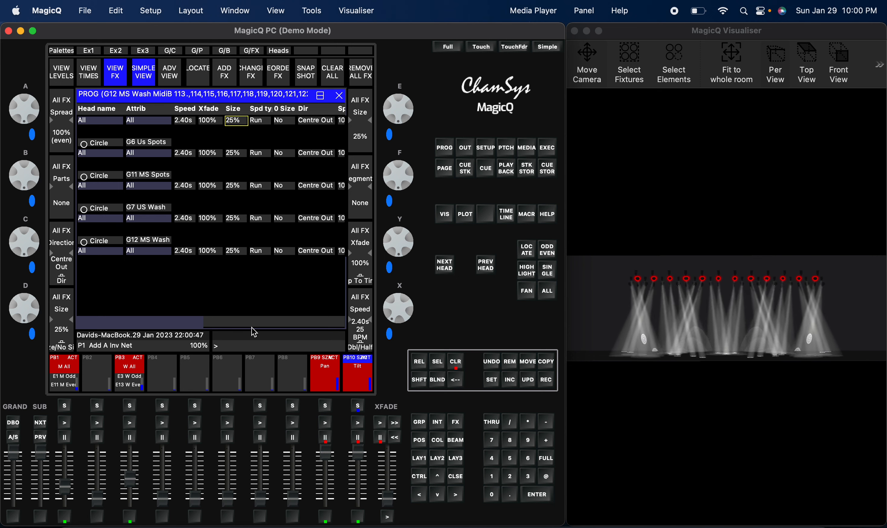
- Set the speed of all circle FX in the programmer to 6 seconds
{"action": "left_click", "coordinate": [192, 122]}
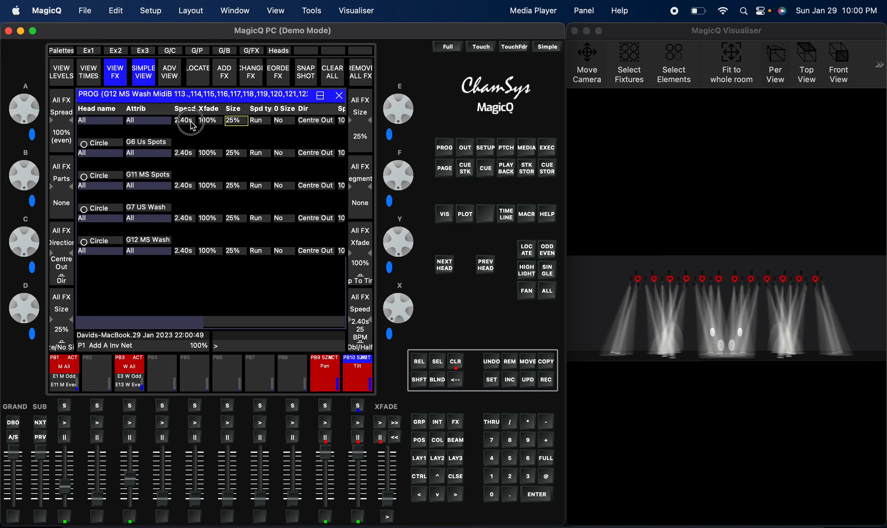
{"action": "left_click", "coordinate": [192, 123]}
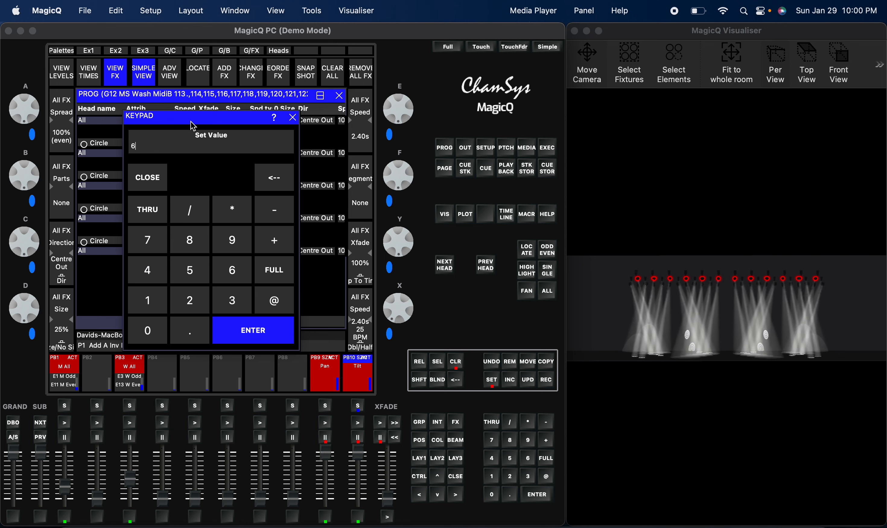
{"action": "type", "text": "6"}
{"action": "key", "text": "Return"}
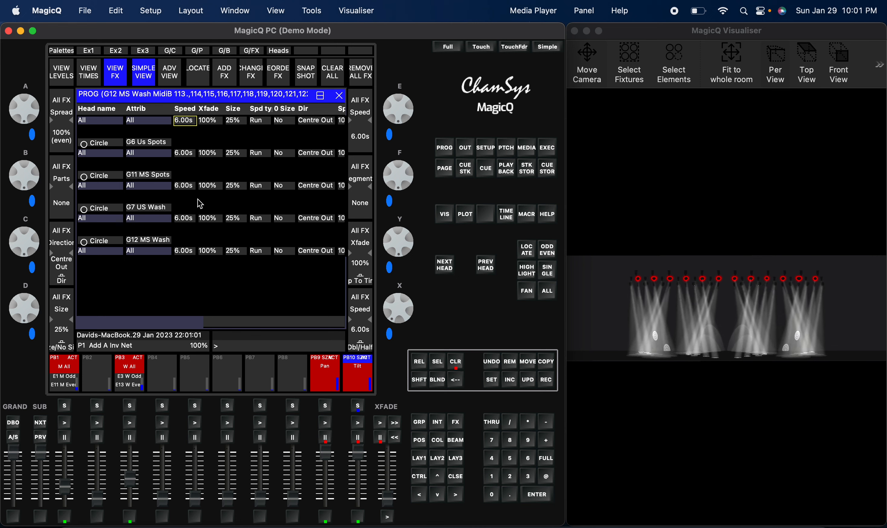
- Record the four circle FX as an FX palette named Center Circle in slot F1 and recall it
{"action": "left_click", "coordinate": [252, 52]}
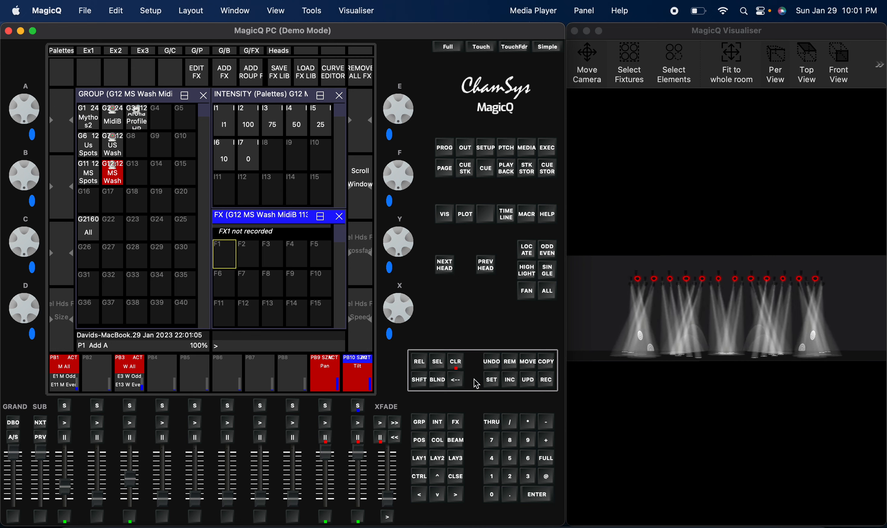
{"action": "left_click", "coordinate": [546, 381]}
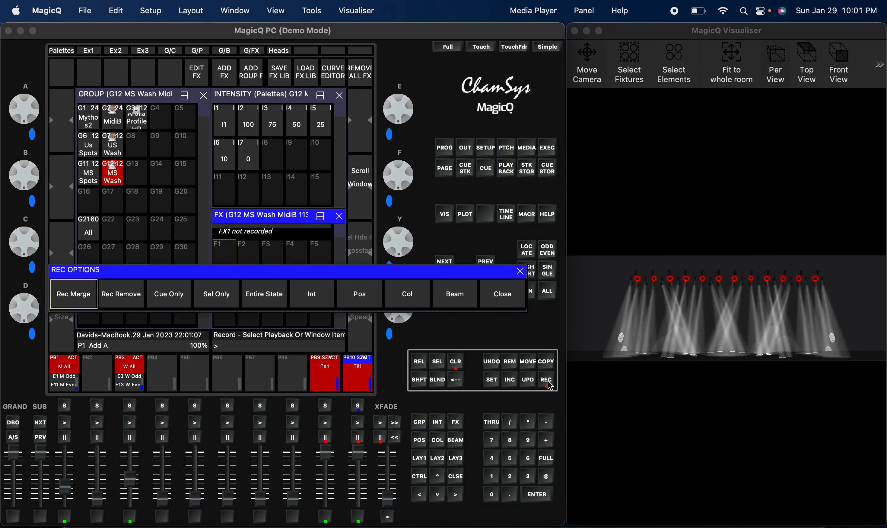
{"action": "key", "text": "shift"}
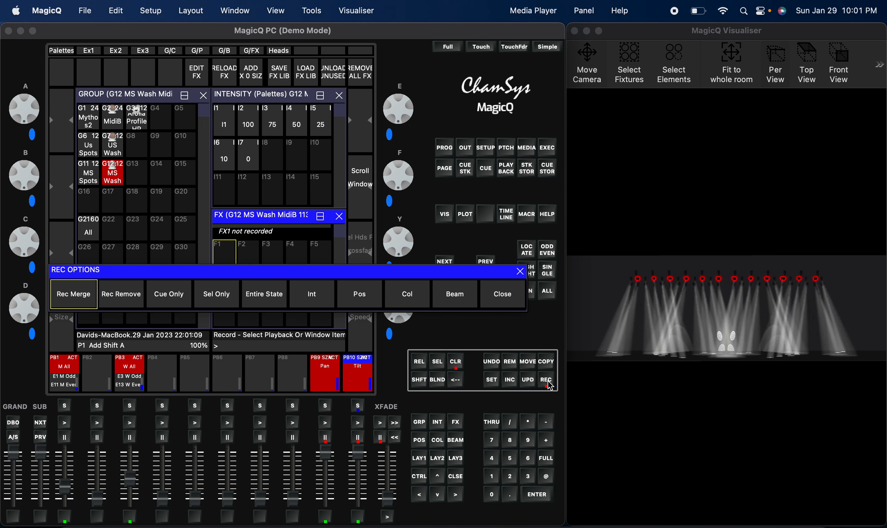
{"action": "type", "text": "C"}
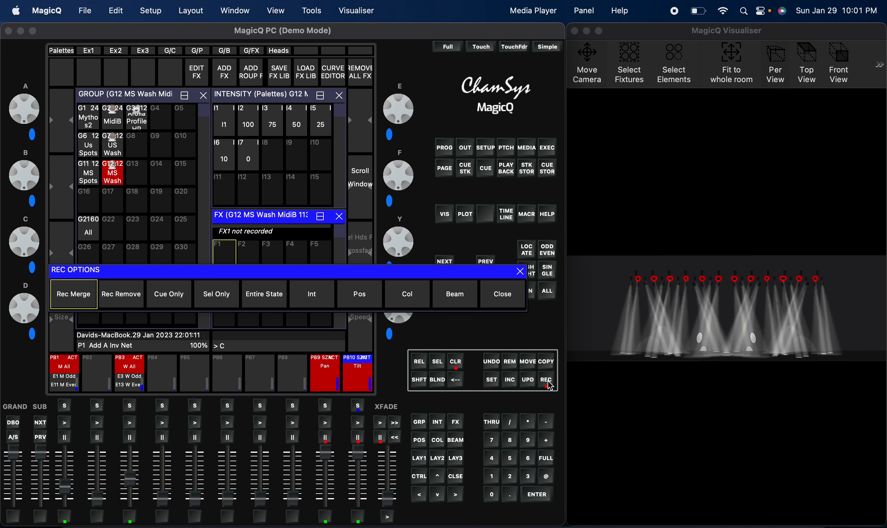
{"action": "type", "text": "enter"}
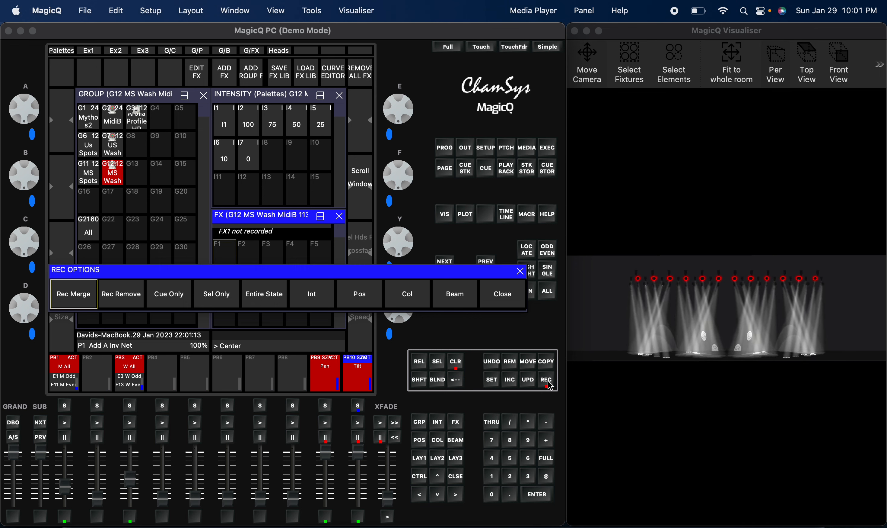
{"action": "type", "text": " Circle"}
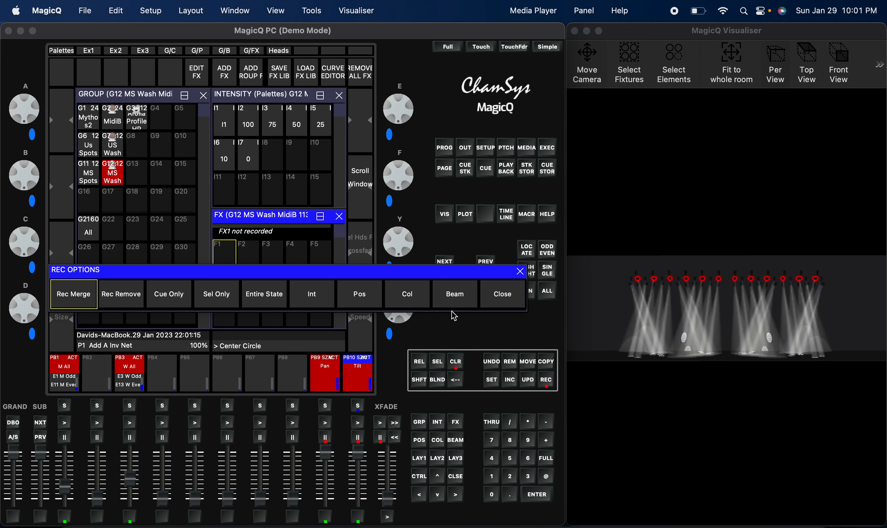
{"action": "left_click", "coordinate": [224, 256]}
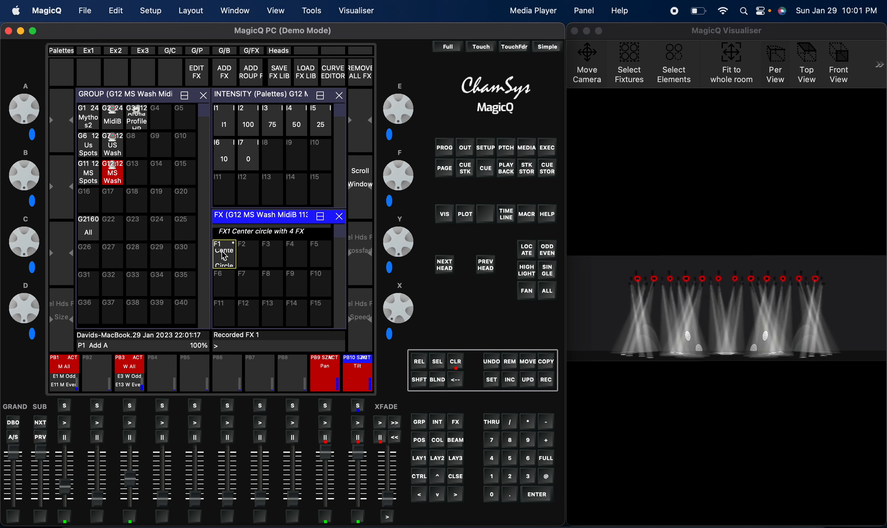
{"action": "left_click", "coordinate": [231, 266]}
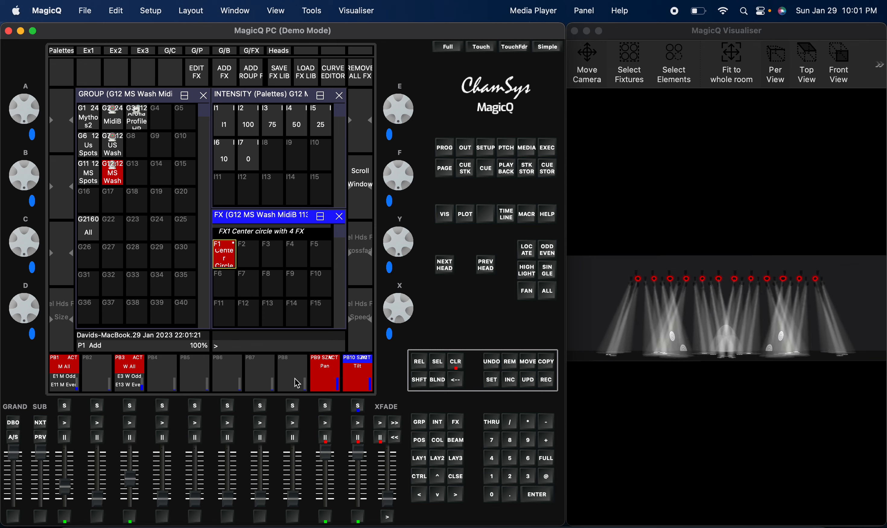
- Record the programmer as a cue stack named Circle in an empty slot of execute page 2
{"action": "left_click", "coordinate": [69, 54]}
{"action": "left_click", "coordinate": [118, 54]}
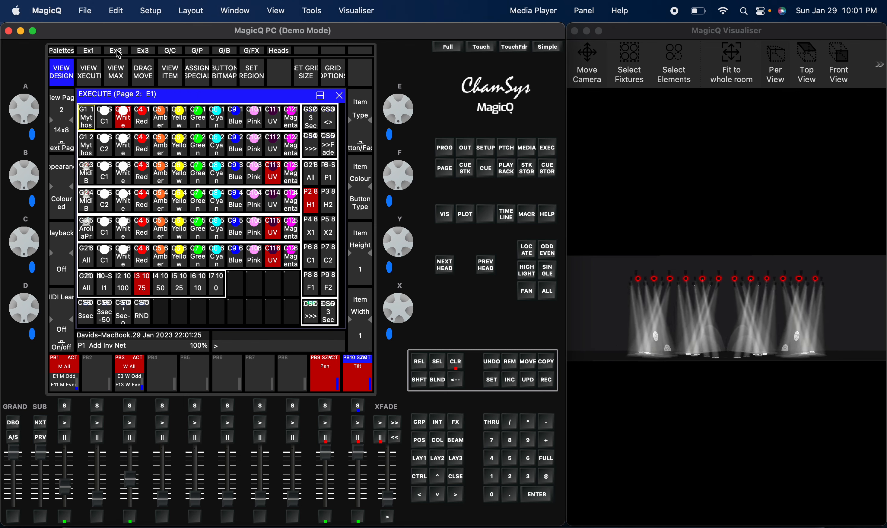
{"action": "left_click", "coordinate": [546, 380]}
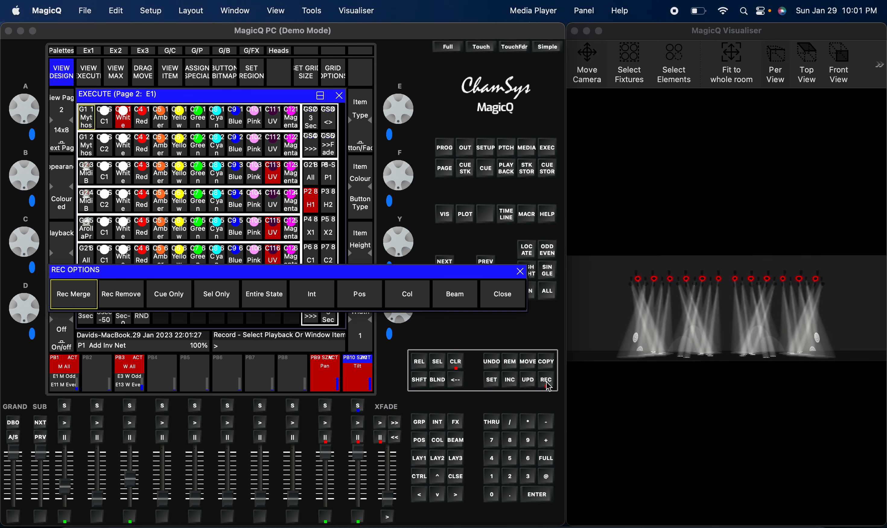
{"action": "type", "text": "Circle"}
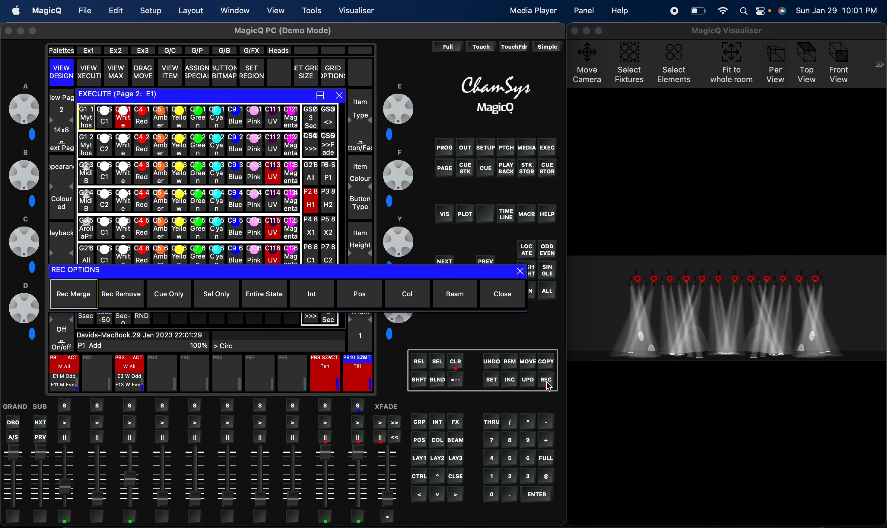
{"action": "left_click", "coordinate": [294, 321]}
- Move the Circle execute item to the empty slot directly after the 0 intensity palette
{"action": "left_click", "coordinate": [528, 361]}
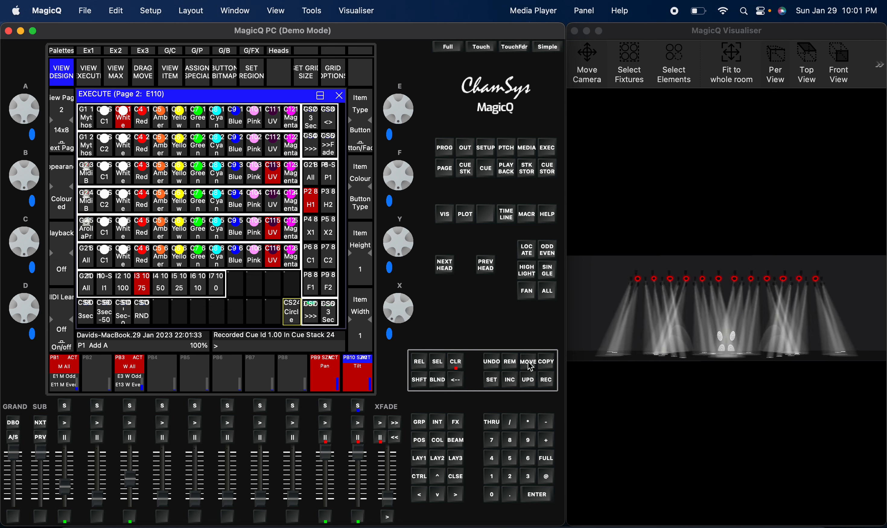
{"action": "left_click", "coordinate": [291, 312]}
{"action": "left_click", "coordinate": [242, 283]}
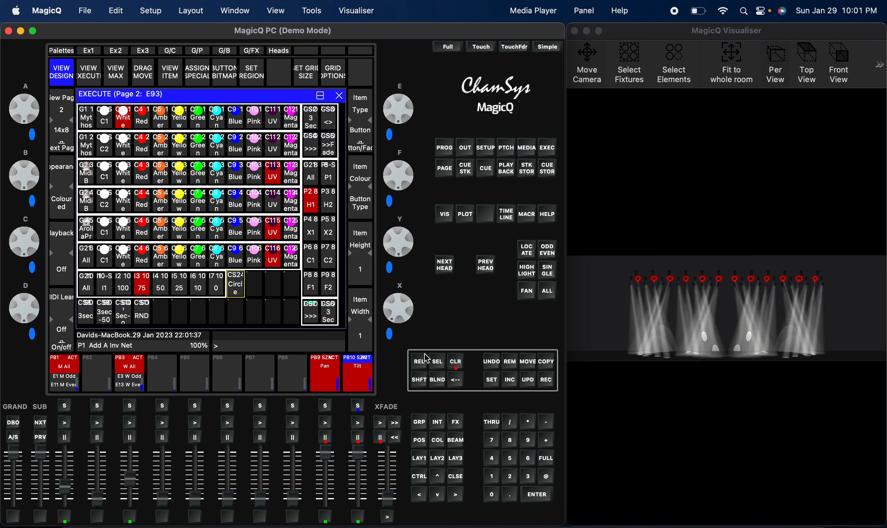
- Clear the programmer and set the Circle execute item's width to 2
{"action": "left_click", "coordinate": [458, 366]}
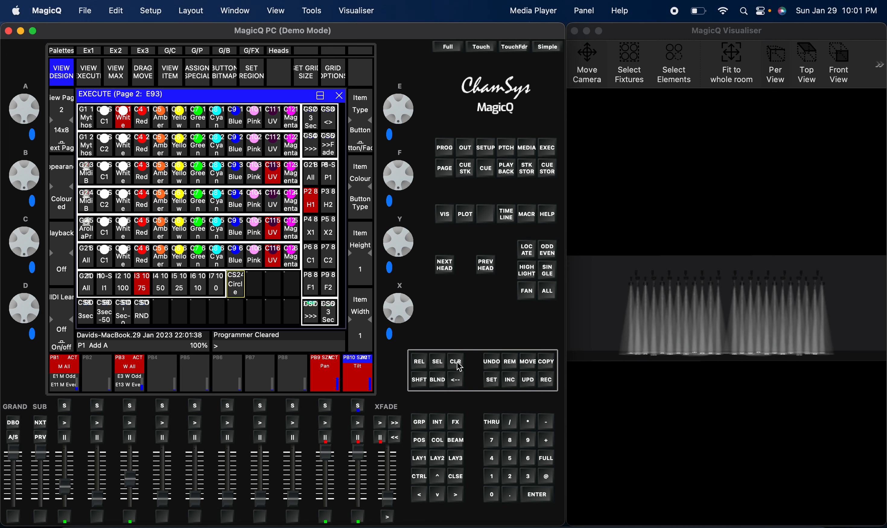
{"action": "left_click", "coordinate": [371, 338]}
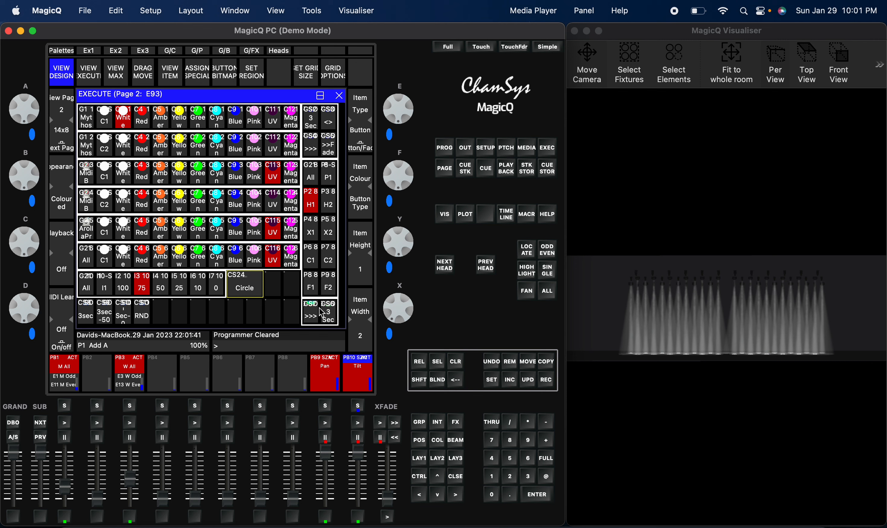
- Activate the Circle execute item and inspect the beam movement in the visualiser
{"action": "left_click", "coordinate": [253, 292]}
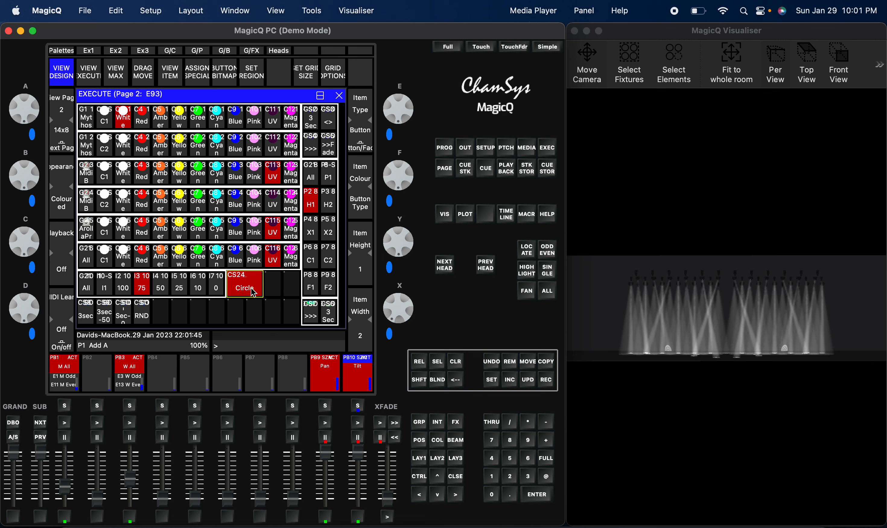
{"action": "left_click", "coordinate": [675, 330]}
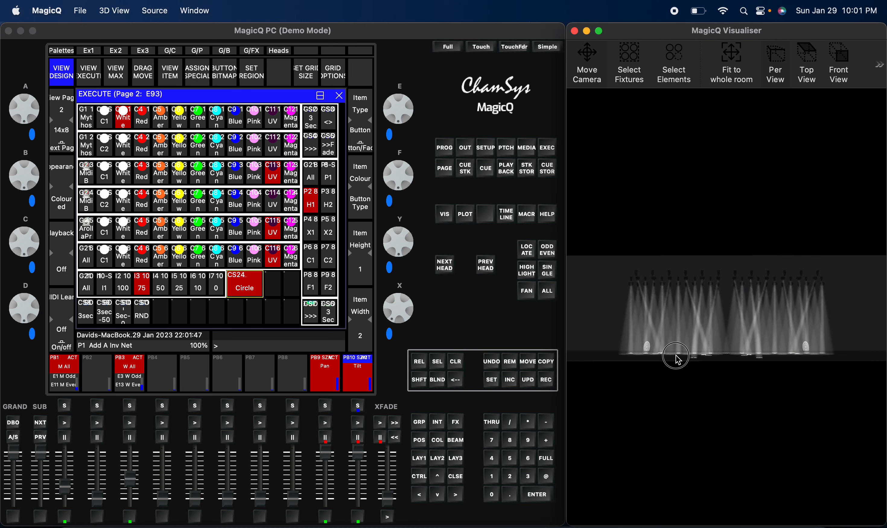
{"action": "left_click_drag", "start_coordinate": [676, 355], "coordinate": [678, 358]}
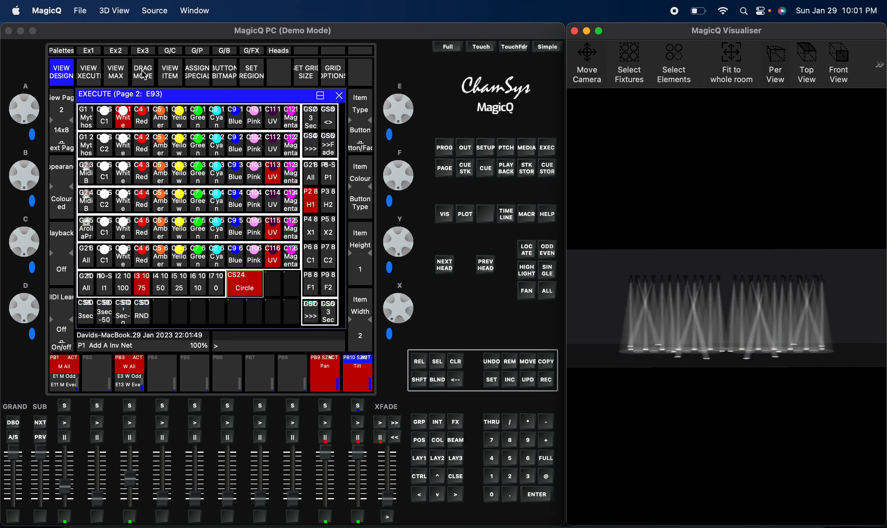
- Select the Us Spots, MS Spots, US Wash and MS Wash groups together
{"action": "left_click", "coordinate": [70, 54]}
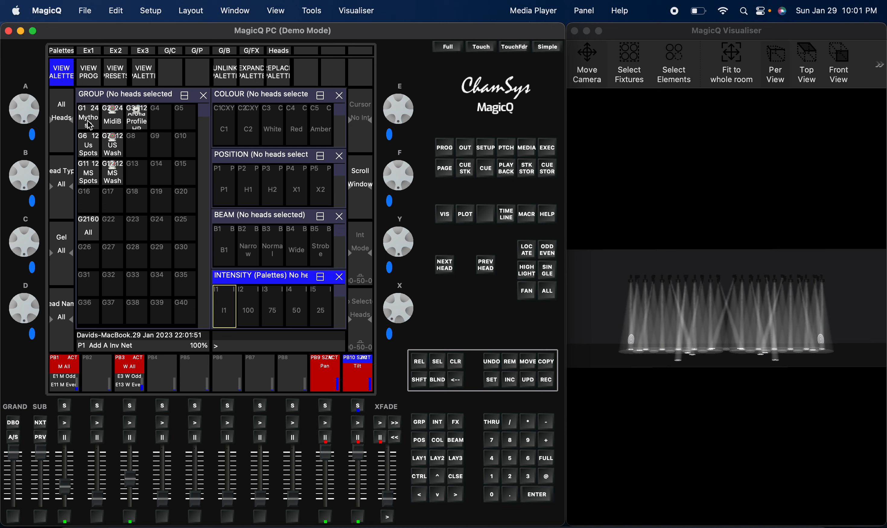
{"action": "left_click", "coordinate": [89, 123]}
{"action": "left_click", "coordinate": [89, 122]}
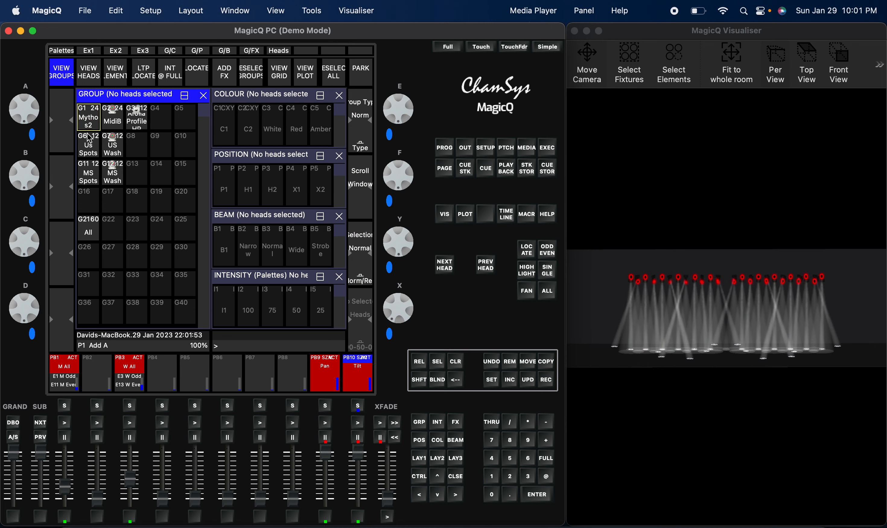
{"action": "left_click", "coordinate": [88, 144]}
{"action": "left_click", "coordinate": [91, 175]}
{"action": "left_click", "coordinate": [112, 144]}
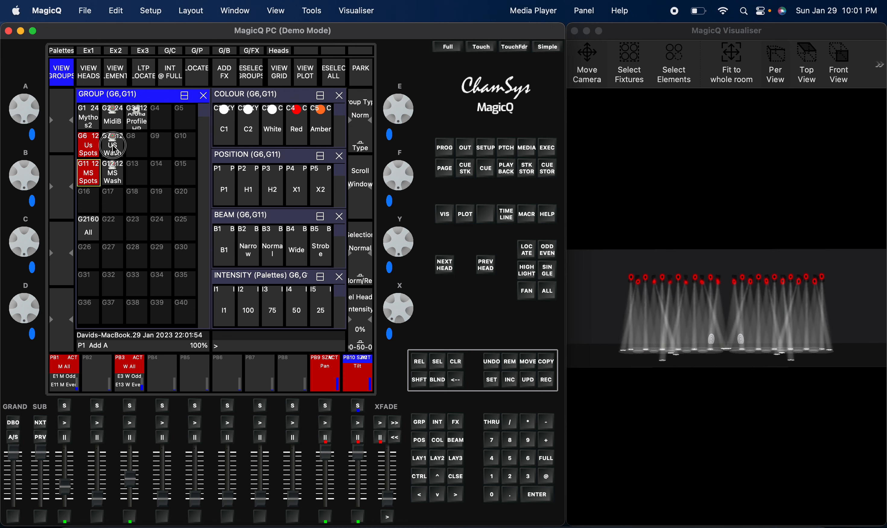
{"action": "left_click", "coordinate": [112, 173]}
- Try the Center Circle FX palette on the four selected groups, check it in the visualiser, and clear the programmer
{"action": "left_click", "coordinate": [233, 73]}
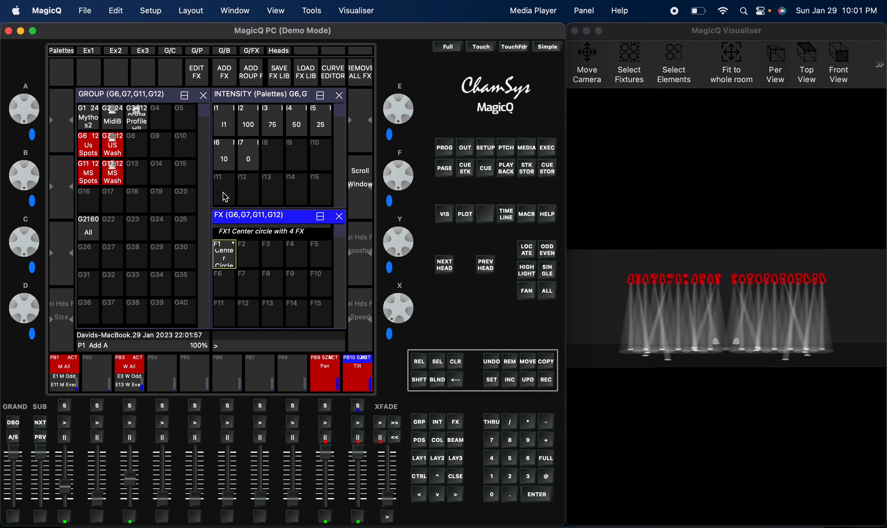
{"action": "left_click", "coordinate": [226, 255]}
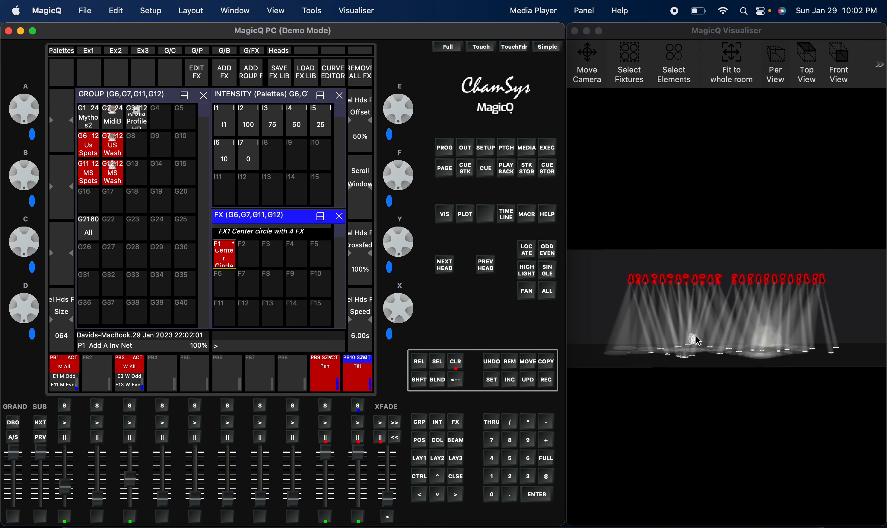
{"action": "left_click", "coordinate": [699, 349]}
{"action": "left_click_drag", "start_coordinate": [683, 382], "coordinate": [697, 326]}
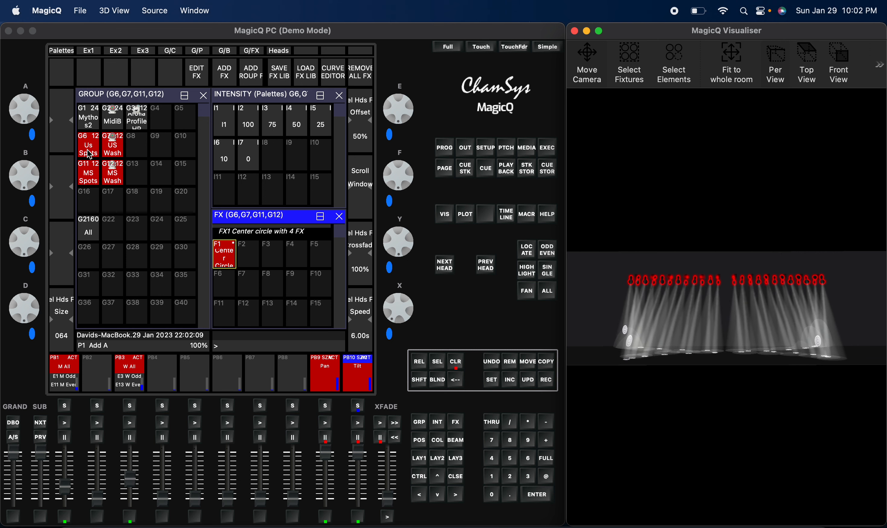
{"action": "left_click", "coordinate": [459, 365]}
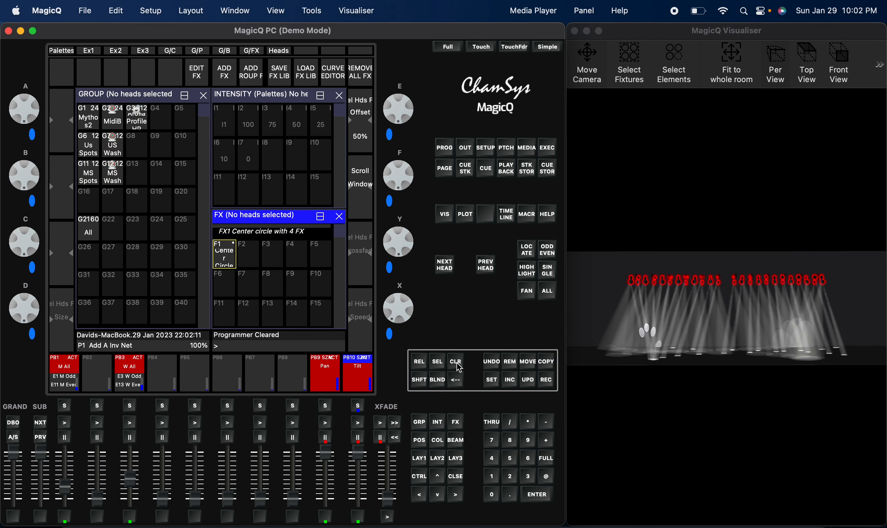
- Apply the Center Circle FX palette to the Us Spots group alone and deselect all groups
{"action": "left_click", "coordinate": [90, 146]}
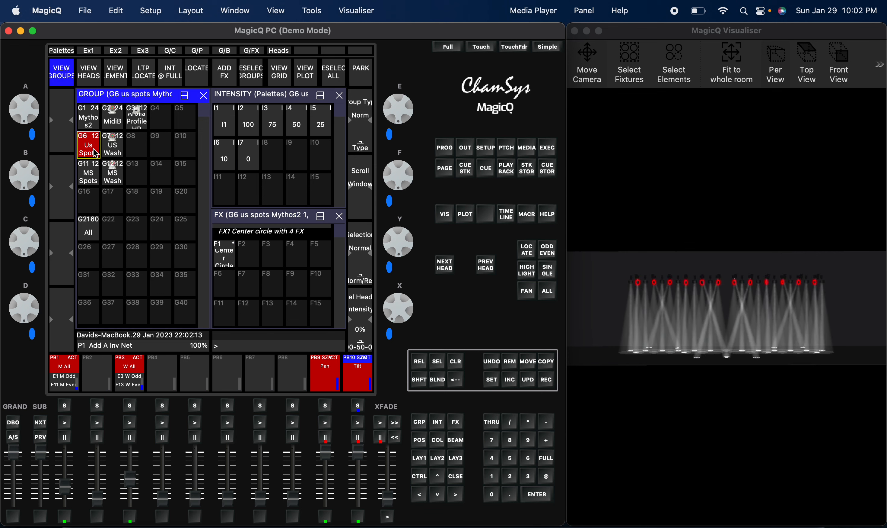
{"action": "left_click", "coordinate": [224, 254]}
{"action": "left_click", "coordinate": [90, 174]}
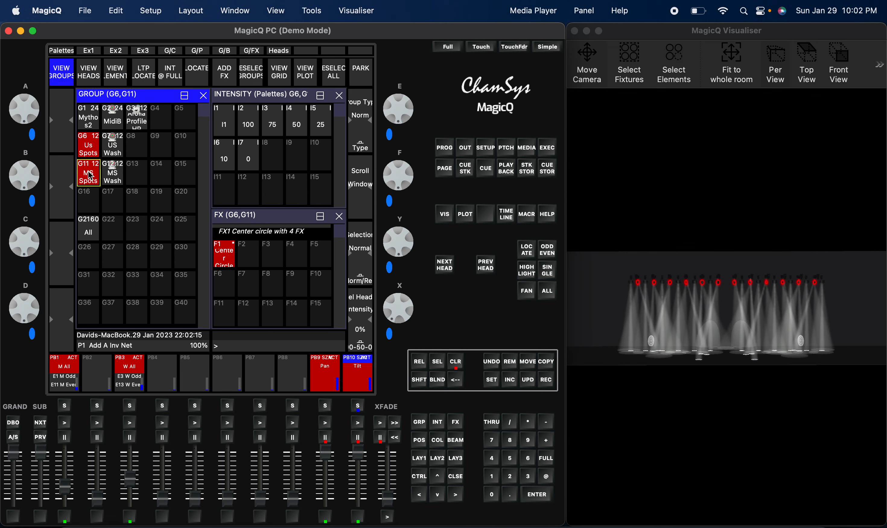
{"action": "left_click", "coordinate": [91, 145]}
{"action": "left_click", "coordinate": [94, 179]}
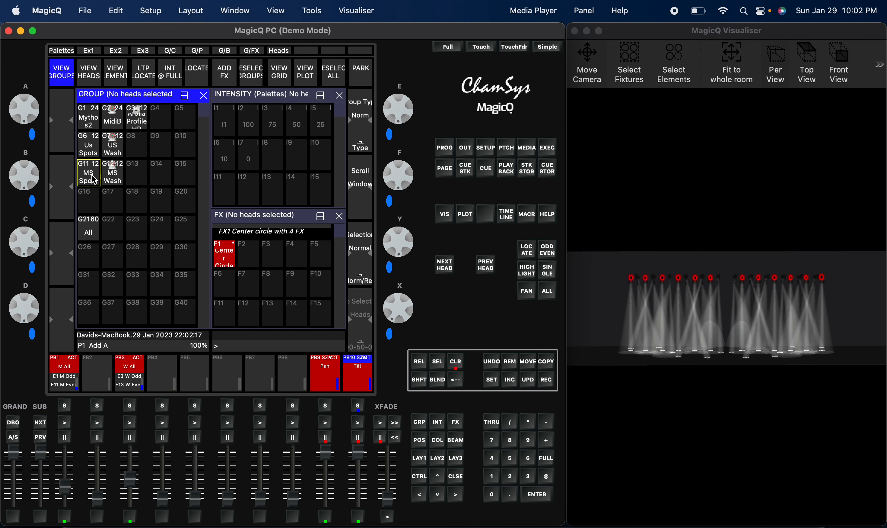
- Apply the Center Circle FX palette to the MS Spots, US Wash and MS Wash groups in turn, deselecting each group after its effect
{"action": "left_click", "coordinate": [94, 179]}
{"action": "left_click", "coordinate": [228, 267]}
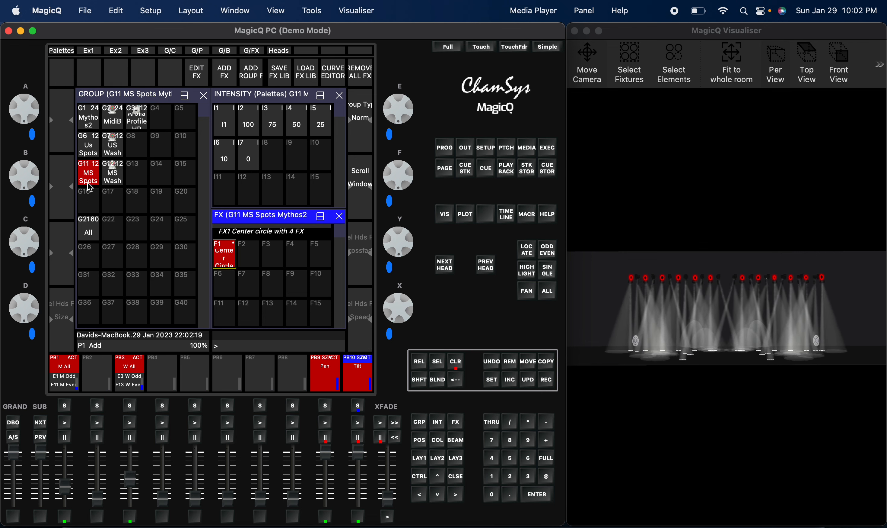
{"action": "left_click", "coordinate": [90, 187]}
{"action": "left_click", "coordinate": [115, 148]}
{"action": "left_click", "coordinate": [220, 260]}
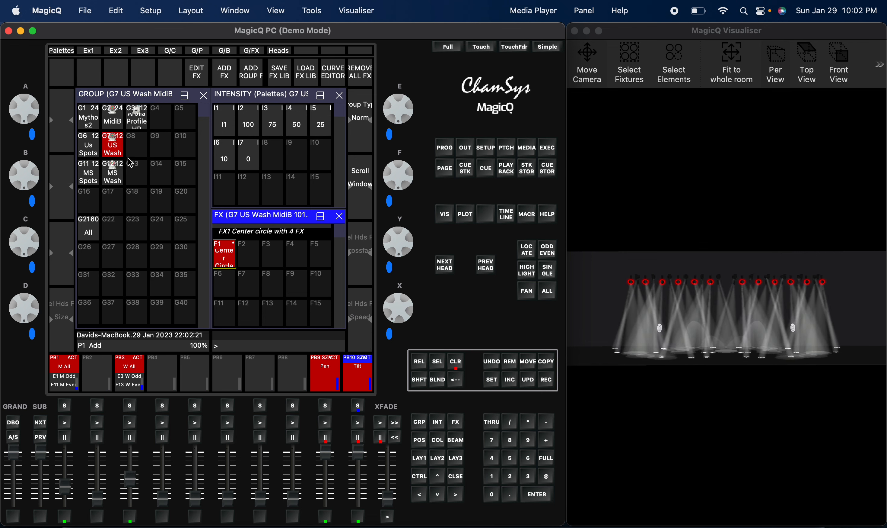
{"action": "left_click", "coordinate": [113, 145]}
{"action": "left_click", "coordinate": [120, 181]}
{"action": "left_click", "coordinate": [226, 259]}
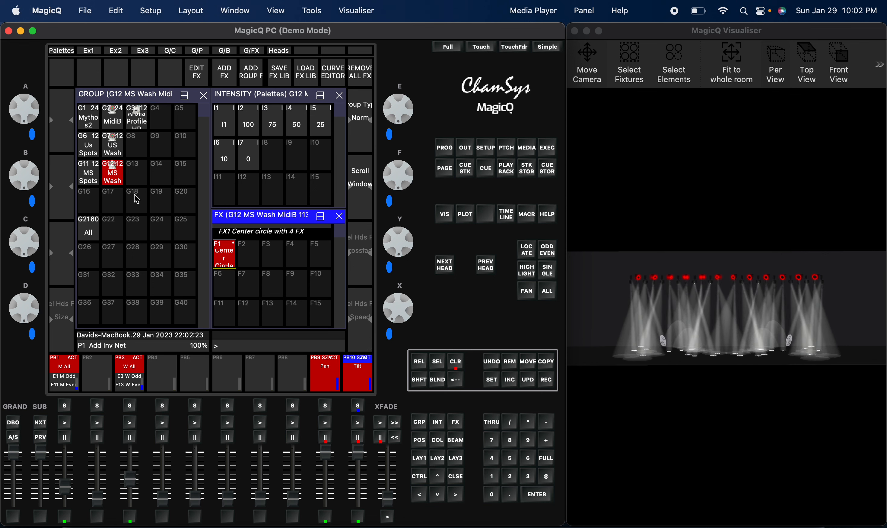
{"action": "left_click", "coordinate": [114, 174]}
- Record the programmer into the Circle cue stack on Execute page 2, merging with the existing contents, and clear the programmer
{"action": "left_click", "coordinate": [115, 52]}
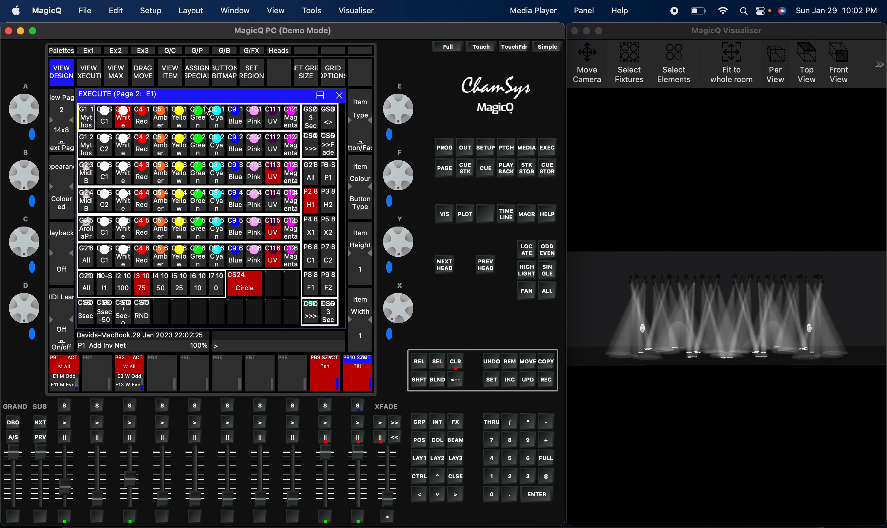
{"action": "left_click", "coordinate": [546, 379]}
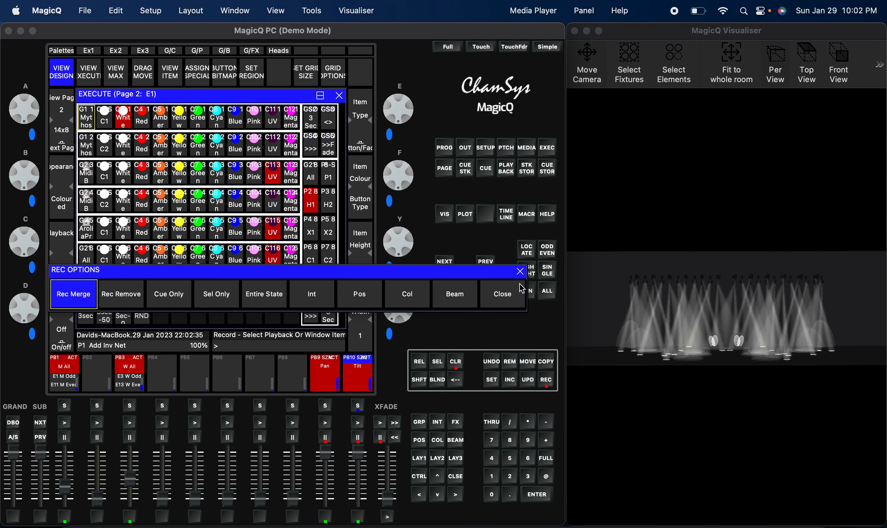
{"action": "left_click", "coordinate": [520, 271]}
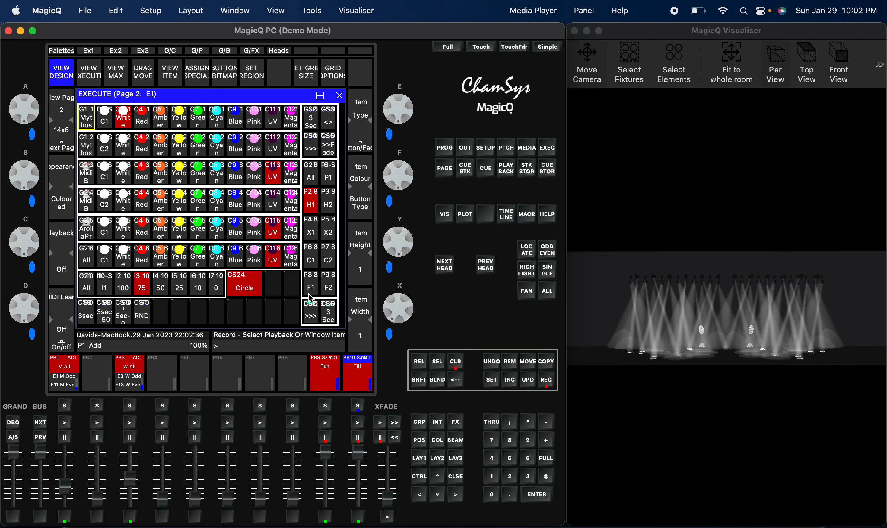
{"action": "left_click", "coordinate": [249, 286]}
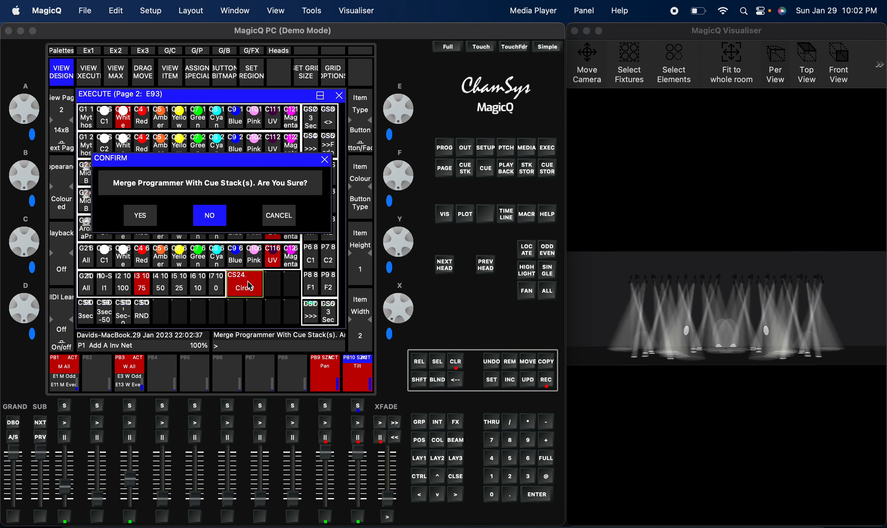
{"action": "left_click", "coordinate": [141, 215]}
{"action": "left_click", "coordinate": [463, 368]}
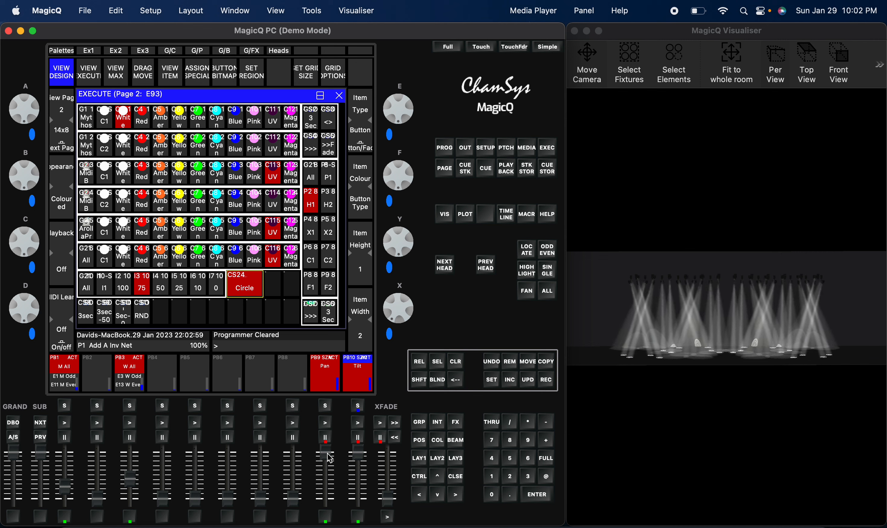
- Fade the Pan size on playback 9 down and back to full, and fade the Tilt size on playback 10 to zero
{"action": "left_click_drag", "start_coordinate": [329, 457], "coordinate": [329, 500]}
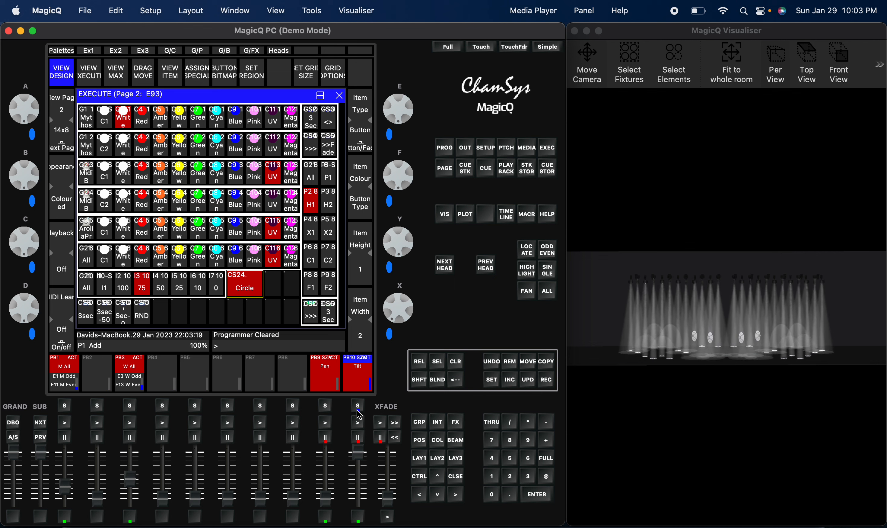
{"action": "left_click_drag", "start_coordinate": [328, 503], "coordinate": [334, 427]}
{"action": "left_click_drag", "start_coordinate": [362, 454], "coordinate": [360, 501]}
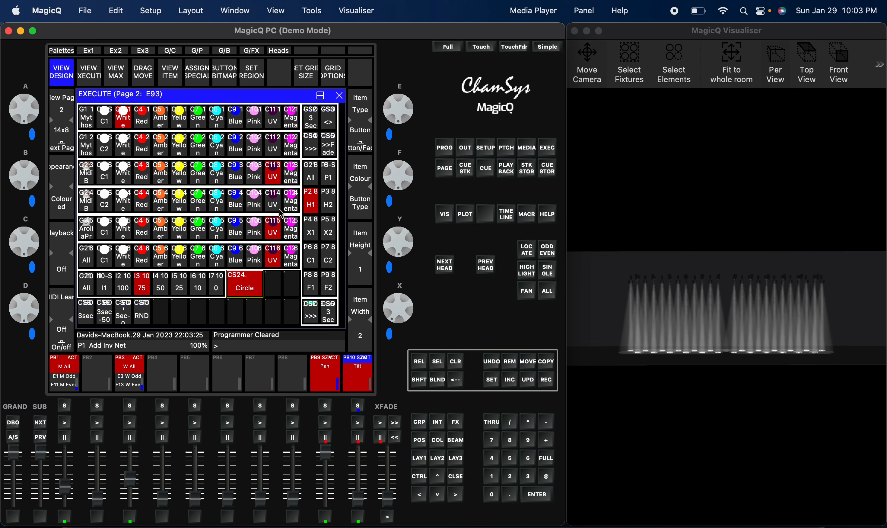
- Activate the 3 Sec item beside the lower >>> item and retrigger the Circle cue stack with the Pan size at full
{"action": "left_click", "coordinate": [329, 313]}
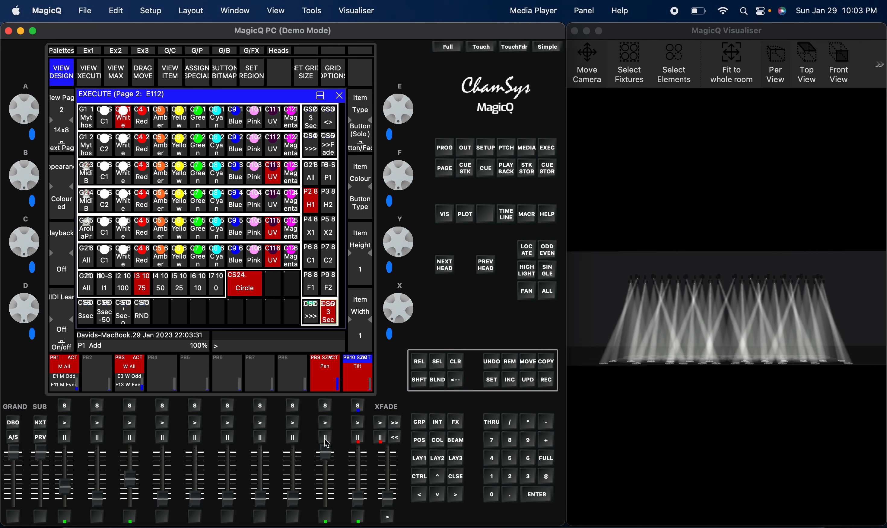
{"action": "left_click_drag", "start_coordinate": [325, 457], "coordinate": [325, 405]}
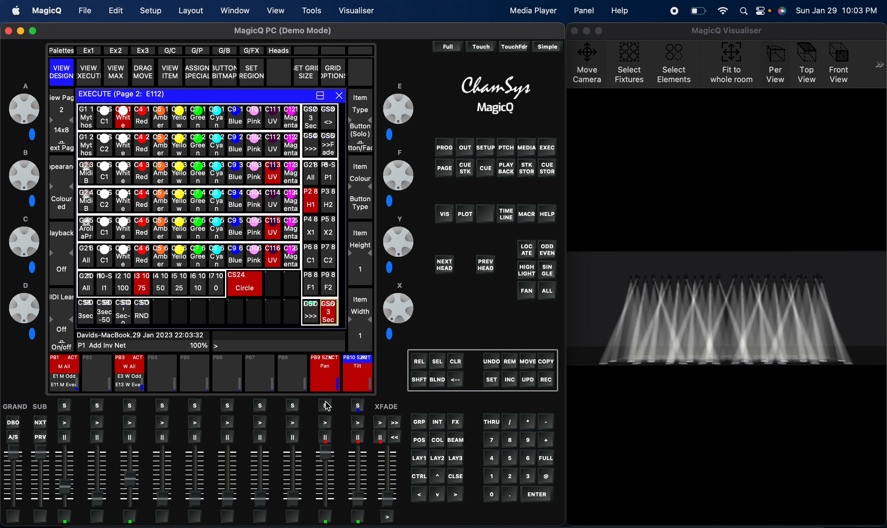
{"action": "left_click", "coordinate": [248, 292]}
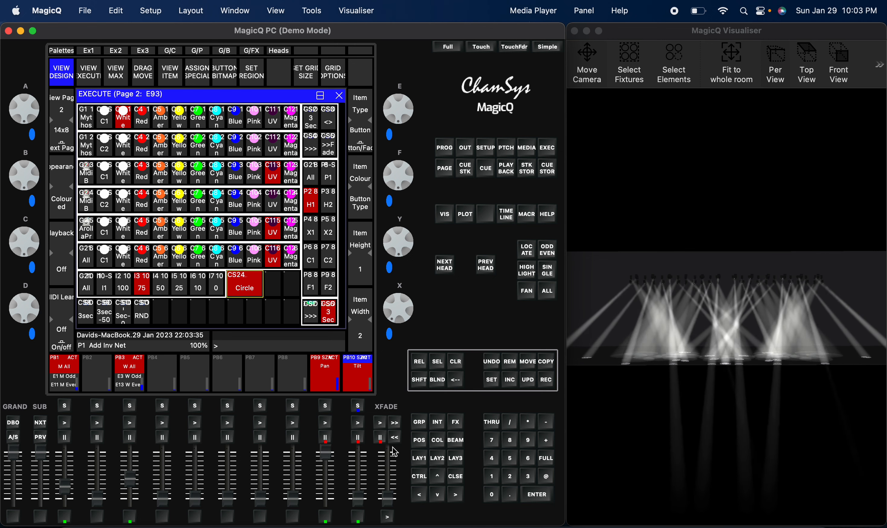
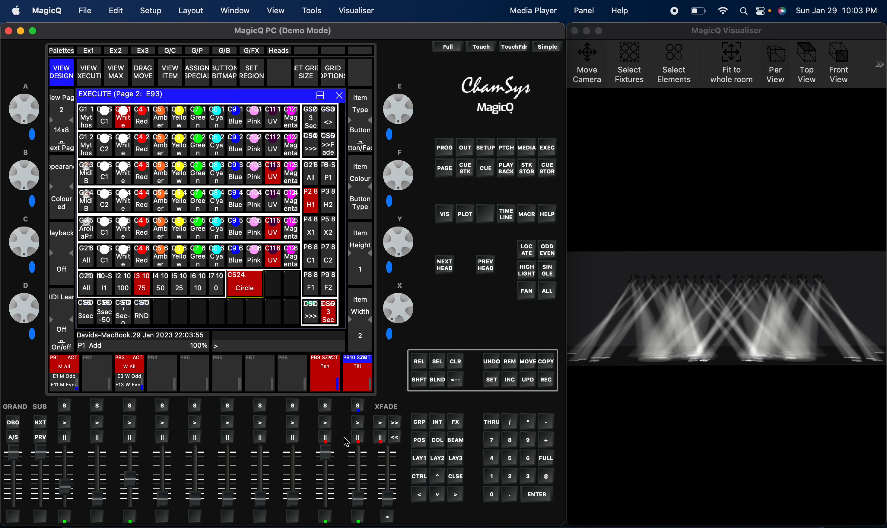
- Dip the Pan size and restore it to full, and sweep the crossfade speed up to 376% and down to 37%
{"action": "left_click_drag", "start_coordinate": [328, 452], "coordinate": [329, 497]}
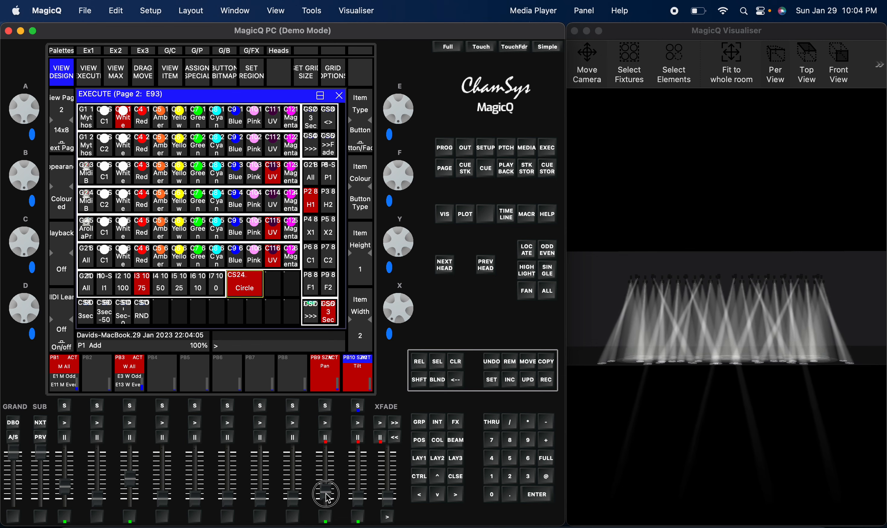
{"action": "left_click_drag", "start_coordinate": [328, 498], "coordinate": [330, 444]}
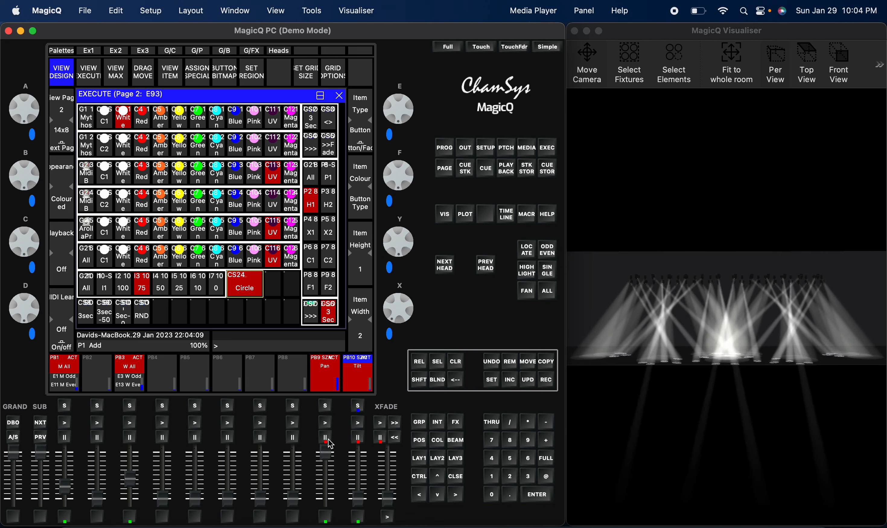
{"action": "left_click_drag", "start_coordinate": [389, 500], "coordinate": [389, 458]}
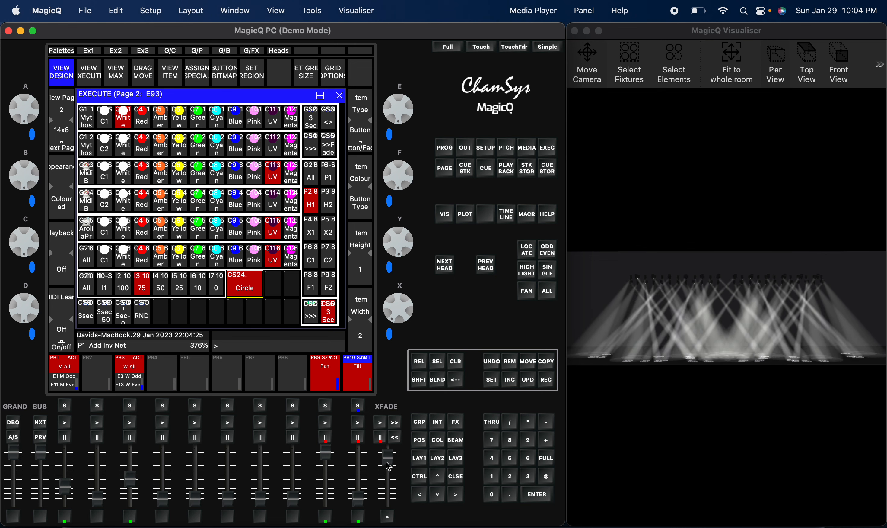
{"action": "left_click_drag", "start_coordinate": [388, 466], "coordinate": [391, 495]}
- Reduce the Pan size and return it to full, and raise the Tilt size to full on playback 10
{"action": "left_click_drag", "start_coordinate": [329, 458], "coordinate": [332, 494]}
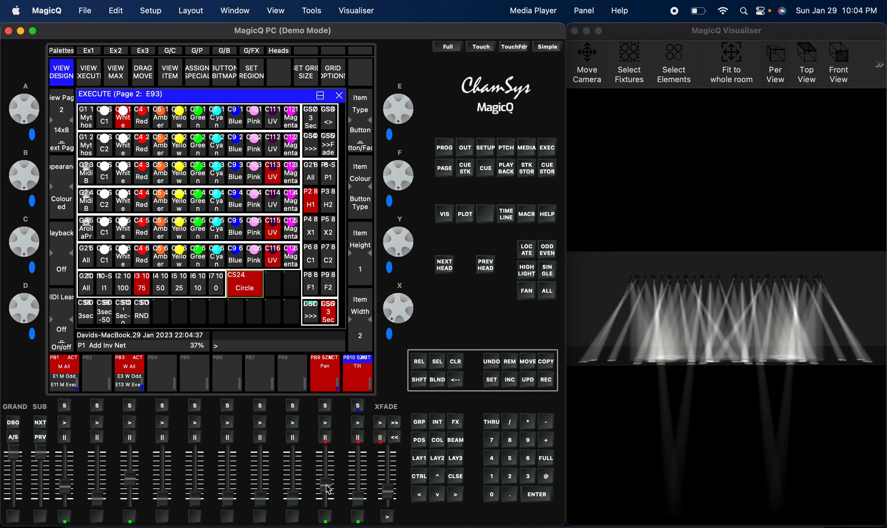
{"action": "left_click_drag", "start_coordinate": [327, 484], "coordinate": [331, 451]}
{"action": "left_click_drag", "start_coordinate": [361, 498], "coordinate": [359, 452]}
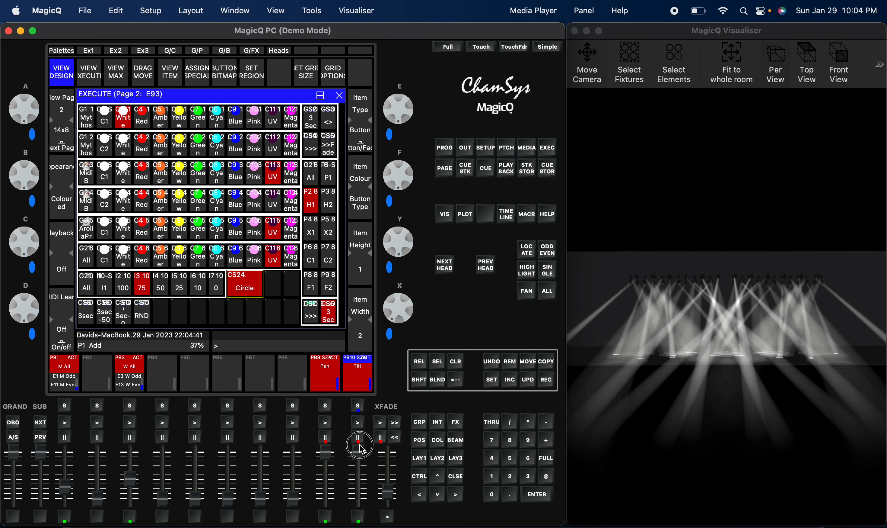
- Sweep the crossfade speed up to 434% and down to 36%, and reset it to 100%
{"action": "left_click_drag", "start_coordinate": [389, 492], "coordinate": [390, 457]}
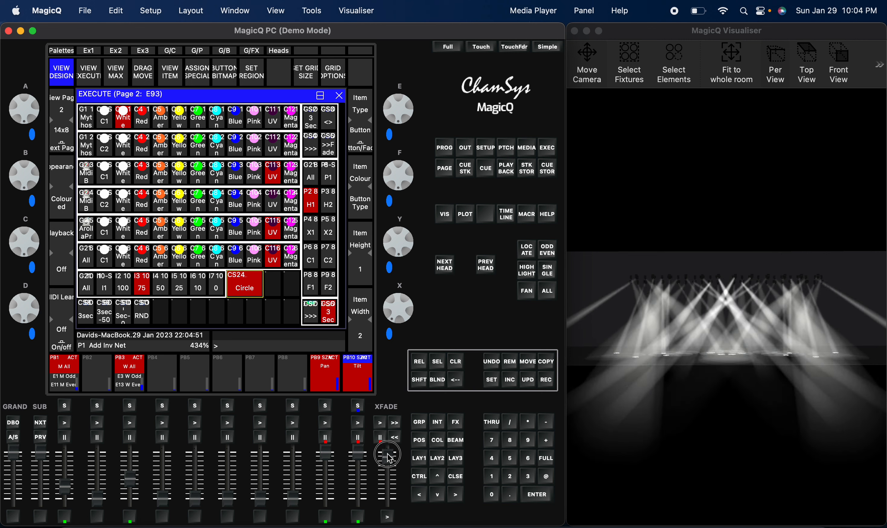
{"action": "left_click_drag", "start_coordinate": [390, 458], "coordinate": [393, 493]}
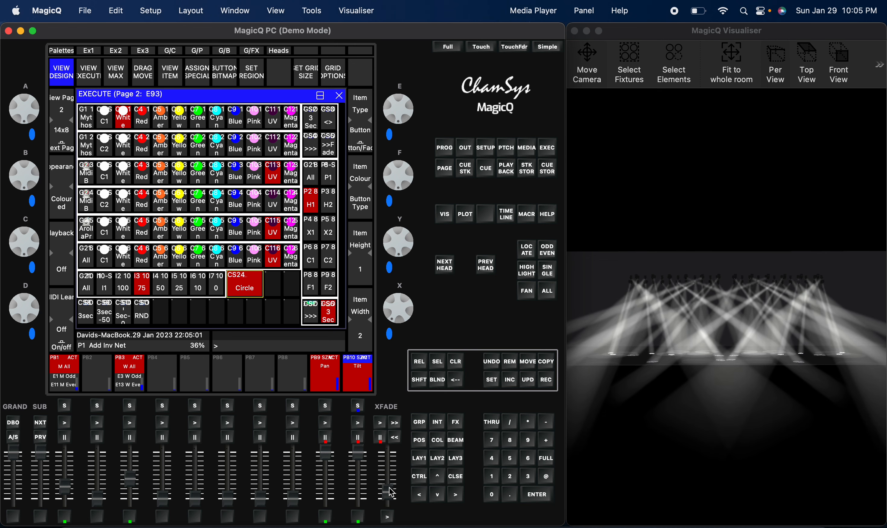
{"action": "left_click_drag", "start_coordinate": [388, 491], "coordinate": [391, 475]}
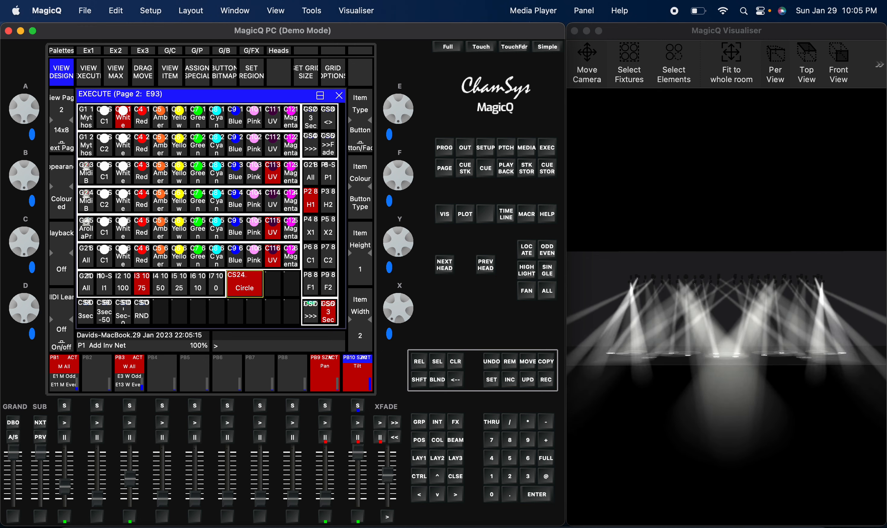
- Fade the Pan and Tilt sizes to zero and recall position F1
{"action": "left_click_drag", "start_coordinate": [329, 453], "coordinate": [329, 501]}
{"action": "left_click_drag", "start_coordinate": [358, 452], "coordinate": [358, 495]}
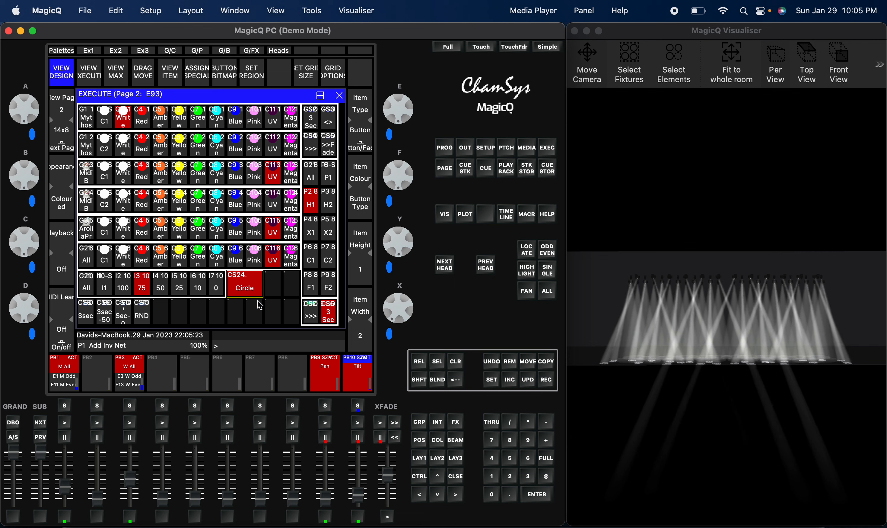
{"action": "mouse_move", "coordinate": [359, 496]}
{"action": "left_mouse_down"}
{"action": "mouse_move", "coordinate": [363, 462]}
{"action": "mouse_move", "coordinate": [362, 504]}
{"action": "left_mouse_up"}
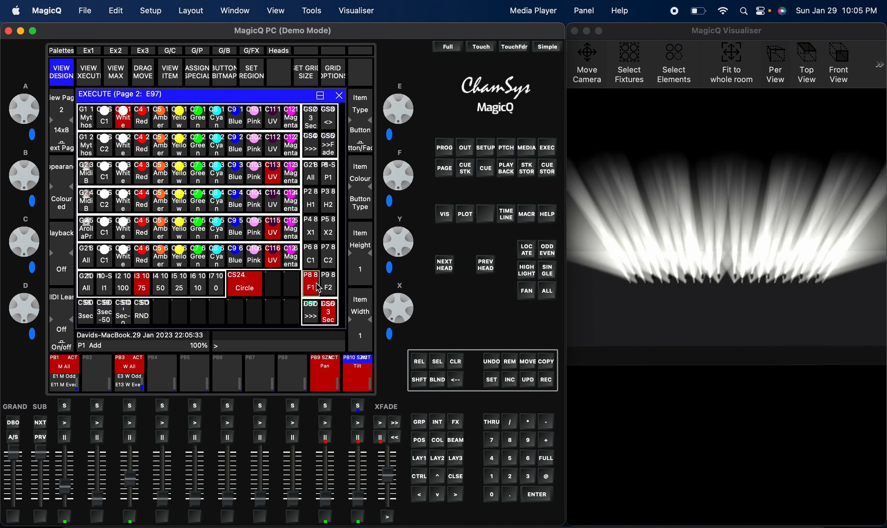
- Raise the Pan size and the Tilt size back to full while position F1 is active
{"action": "left_click_drag", "start_coordinate": [328, 498], "coordinate": [333, 453]}
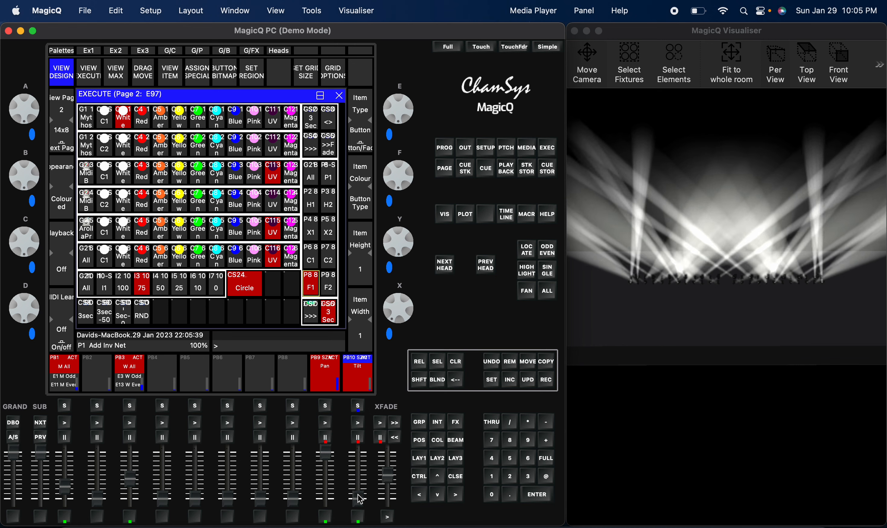
{"action": "left_click_drag", "start_coordinate": [360, 499], "coordinate": [358, 420]}
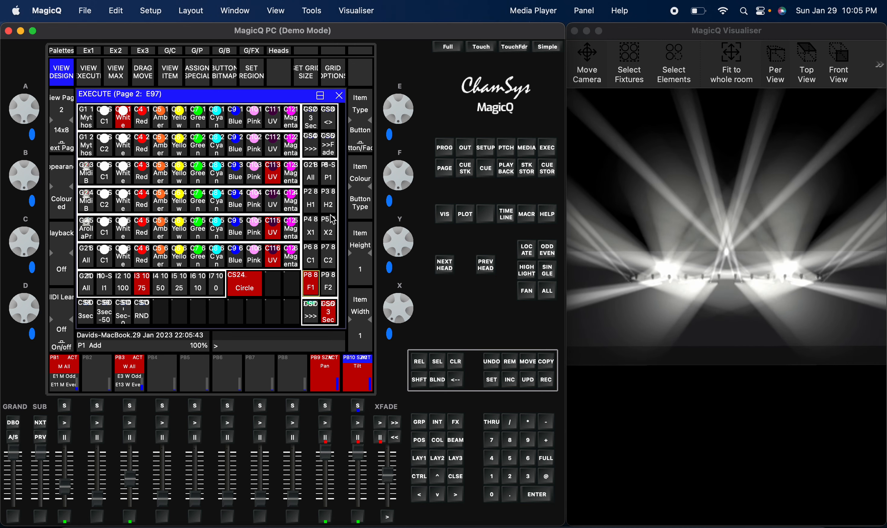
- Recall position X2, position X1 and finally position H1 for all heads
{"action": "left_click", "coordinate": [331, 233]}
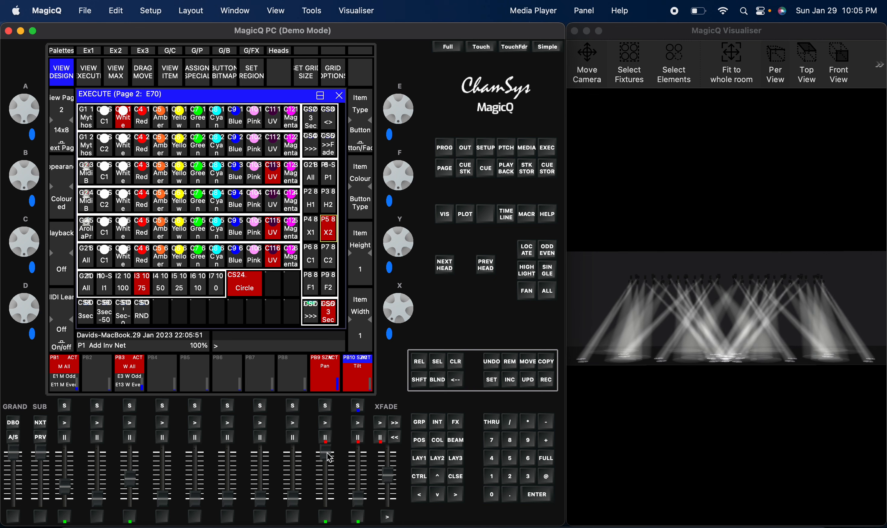
{"action": "left_click", "coordinate": [314, 222]}
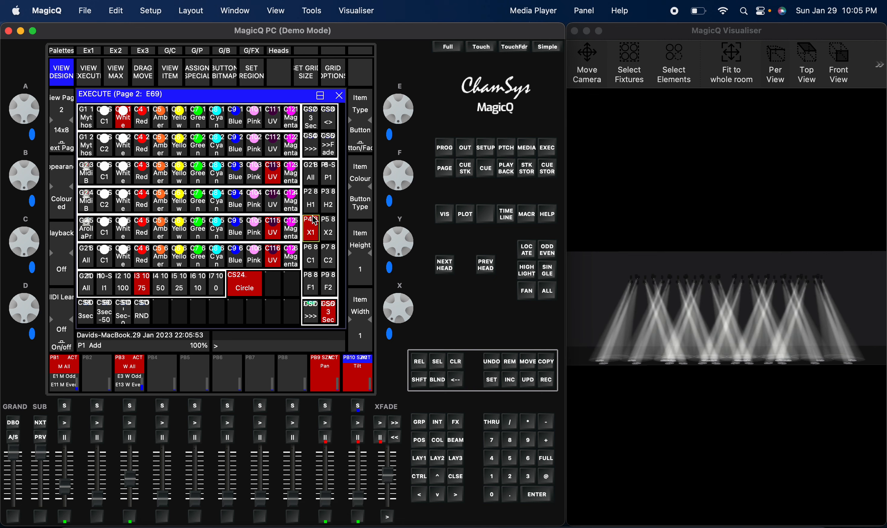
{"action": "left_click", "coordinate": [317, 195]}
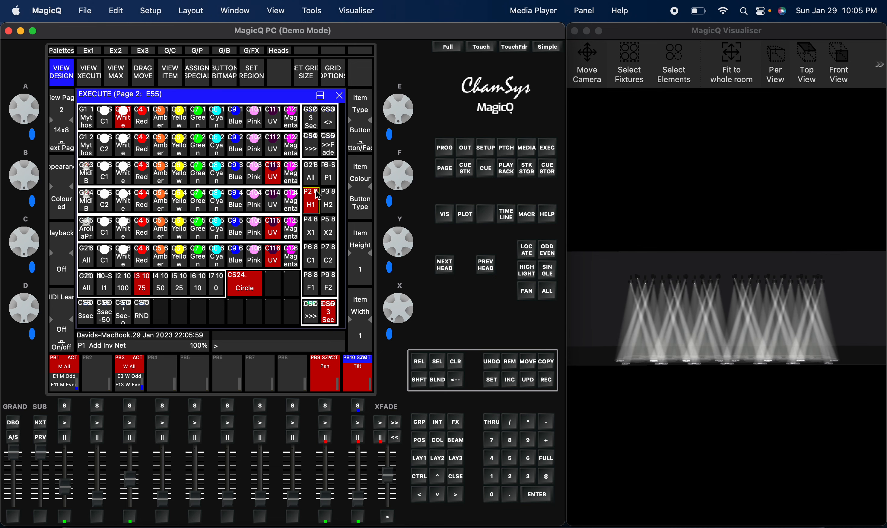
- Clear the programmer in the palettes view and select the Us Spots group
{"action": "left_click", "coordinate": [61, 51]}
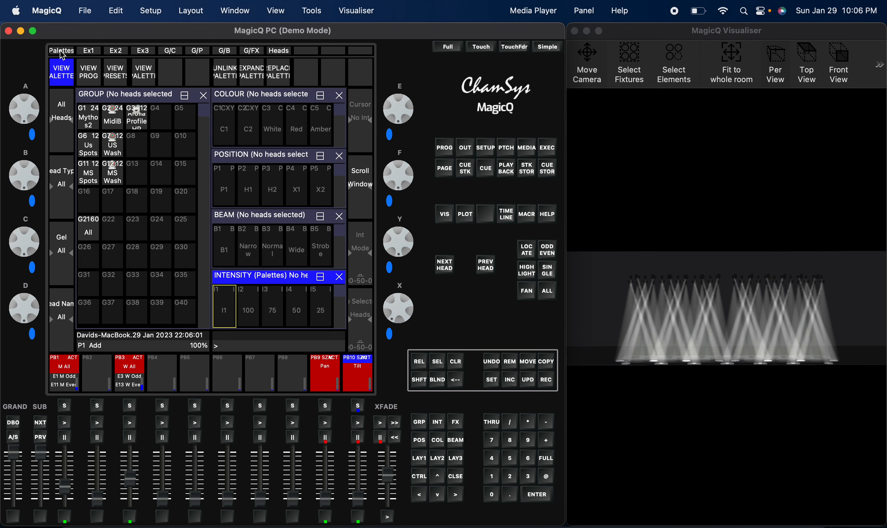
{"action": "left_click", "coordinate": [457, 361]}
{"action": "left_click", "coordinate": [89, 145]}
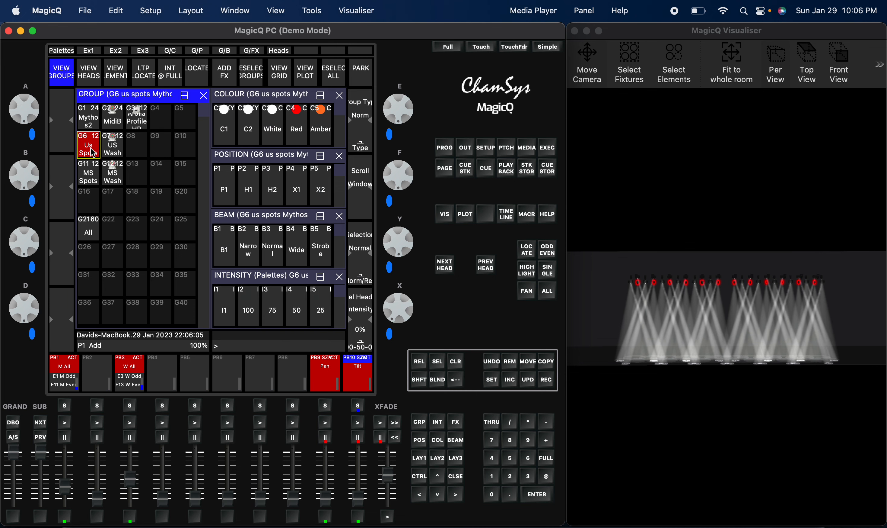
{"action": "left_click", "coordinate": [228, 72]}
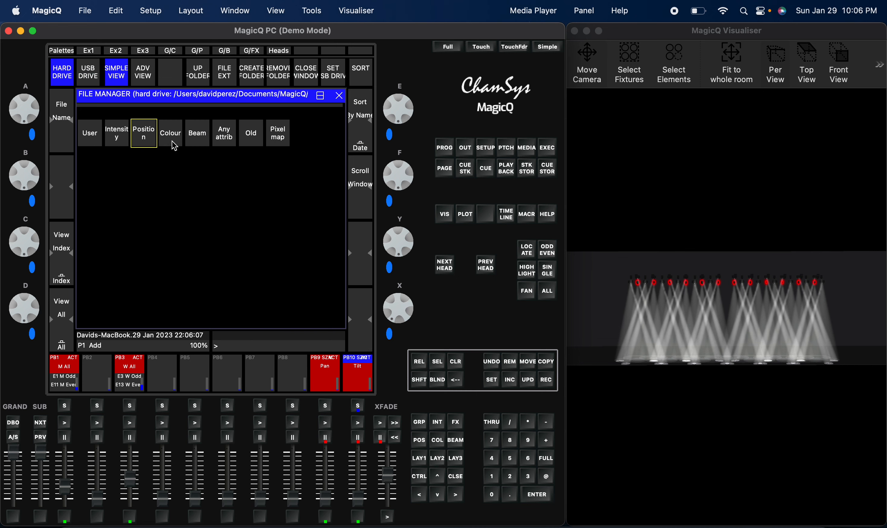
{"action": "left_click", "coordinate": [339, 97]}
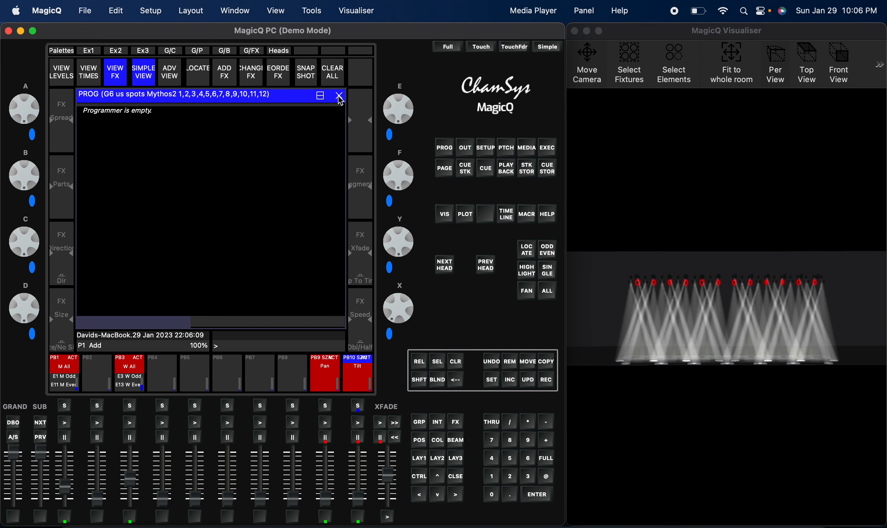
{"action": "left_click", "coordinate": [70, 53]}
- Add the 2col colour effect to the Us Spots group using palettes C1 and C2
{"action": "left_click", "coordinate": [93, 148]}
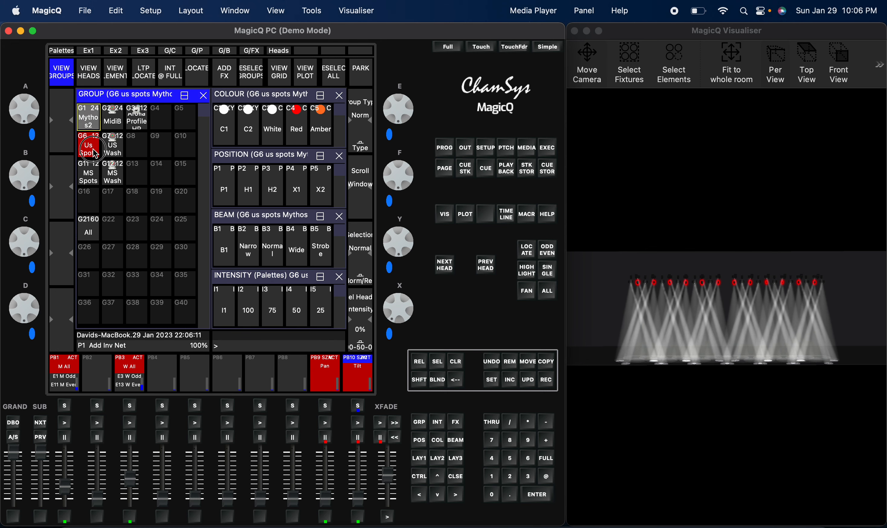
{"action": "left_click", "coordinate": [93, 149]}
{"action": "left_click", "coordinate": [231, 77]}
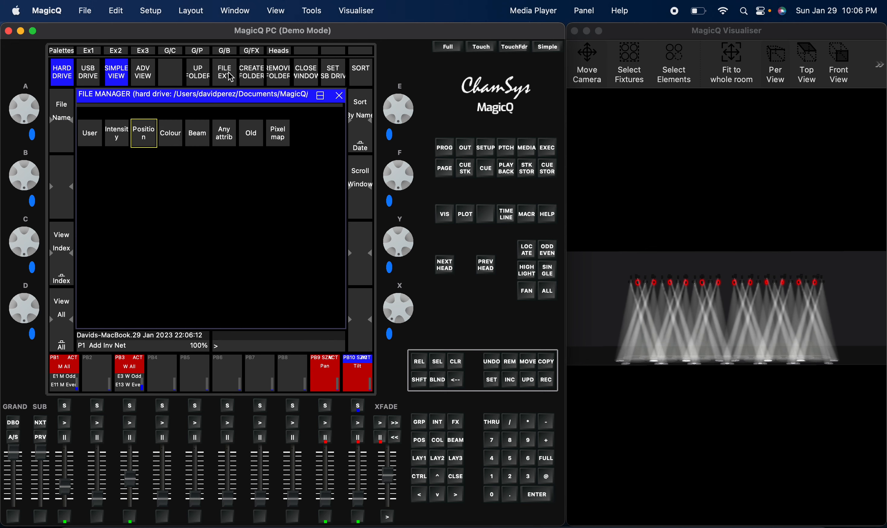
{"action": "left_click", "coordinate": [174, 136]}
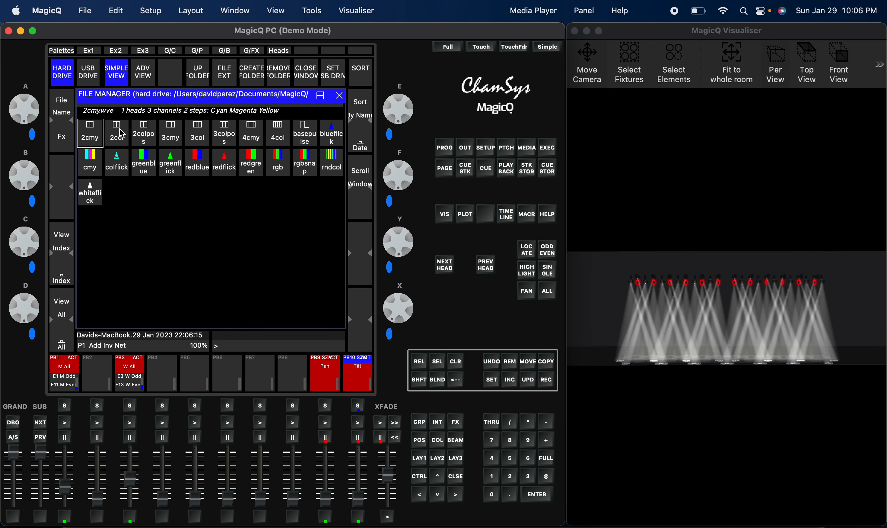
{"action": "left_click", "coordinate": [122, 134]}
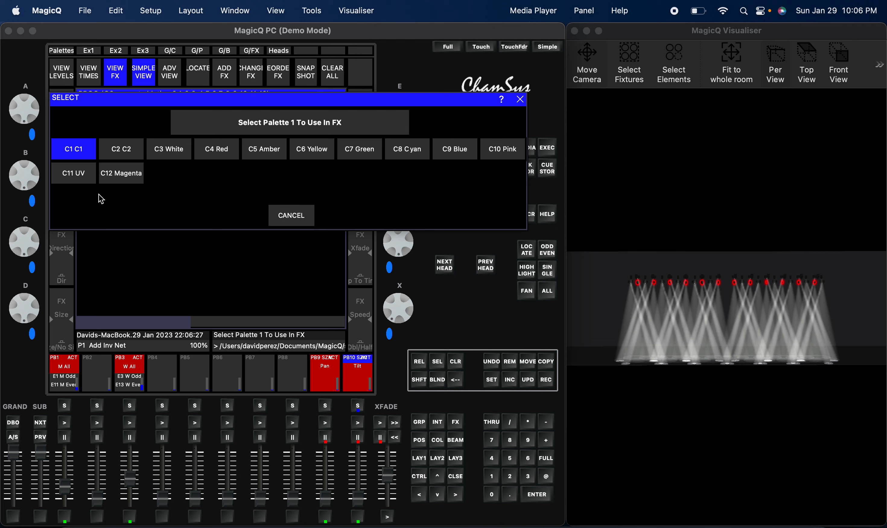
{"action": "left_click", "coordinate": [83, 155]}
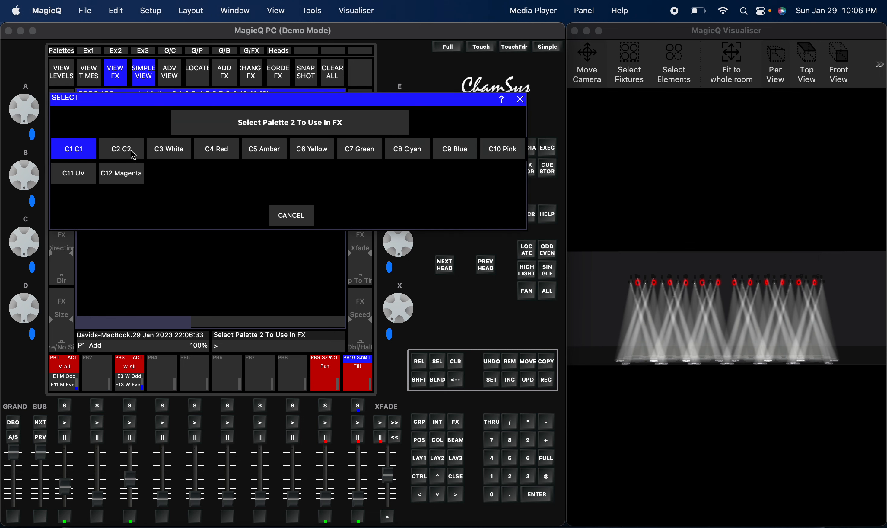
{"action": "left_click", "coordinate": [133, 155]}
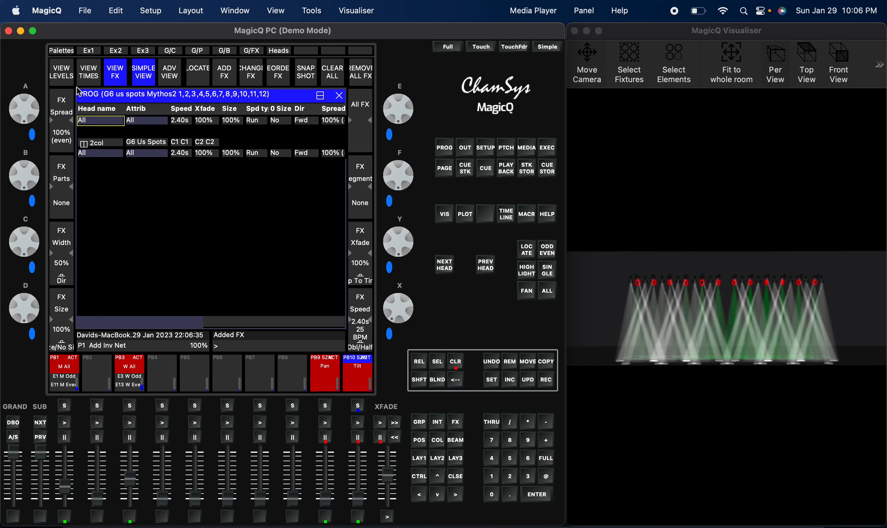
- Add the 2col colour effect to the MS Spots group with palettes C1 and C2
{"action": "left_click", "coordinate": [68, 54]}
{"action": "left_click", "coordinate": [95, 150]}
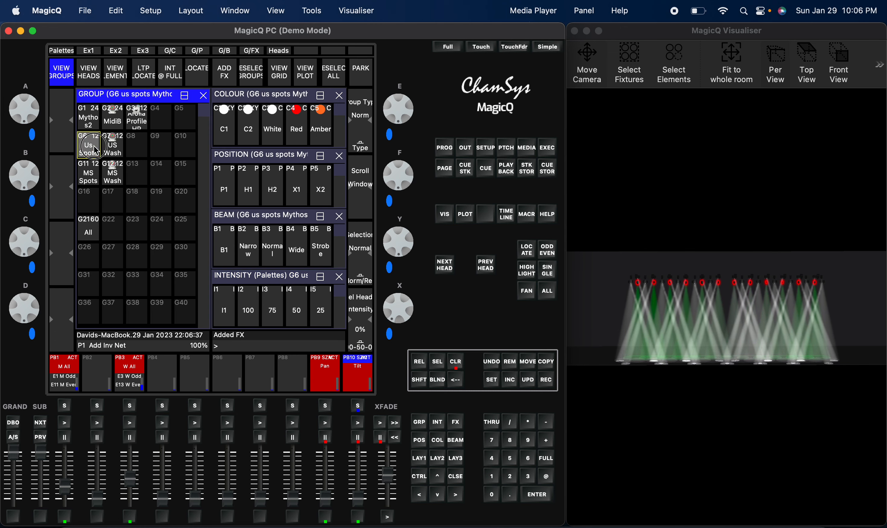
{"action": "left_click", "coordinate": [96, 180]}
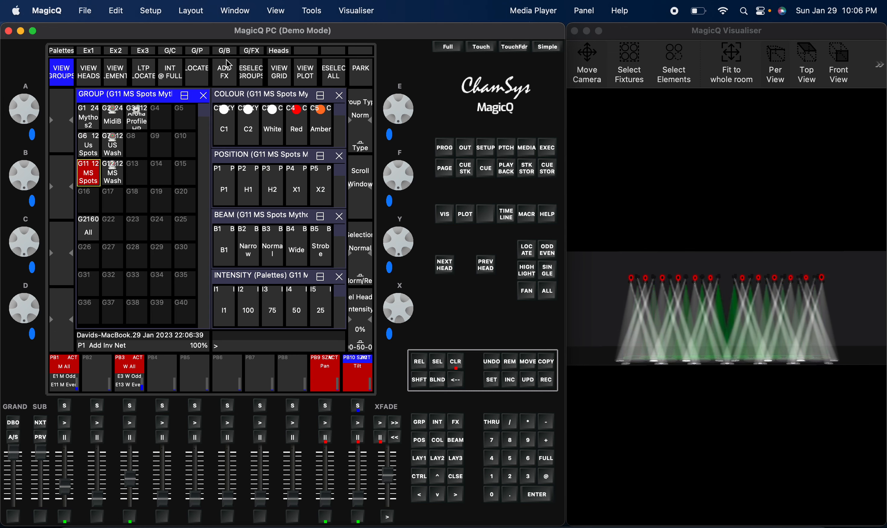
{"action": "left_click", "coordinate": [228, 70]}
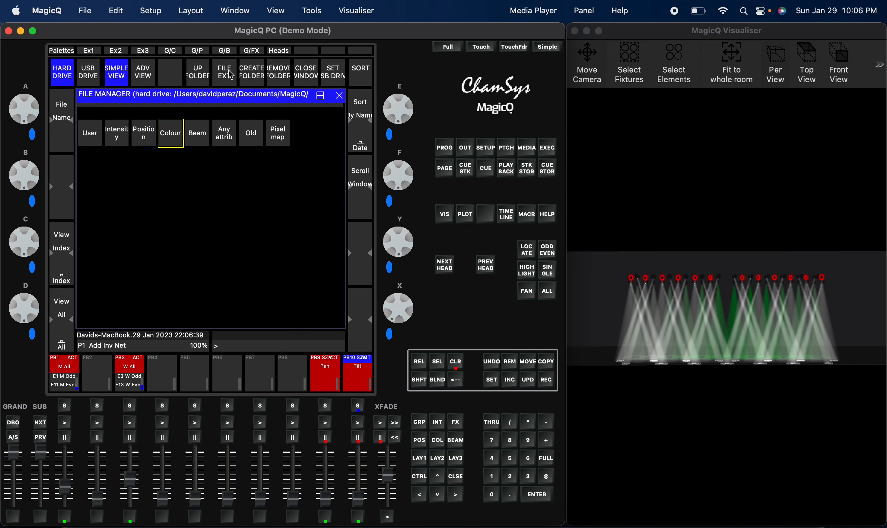
{"action": "left_click", "coordinate": [175, 145]}
{"action": "left_click", "coordinate": [117, 137]}
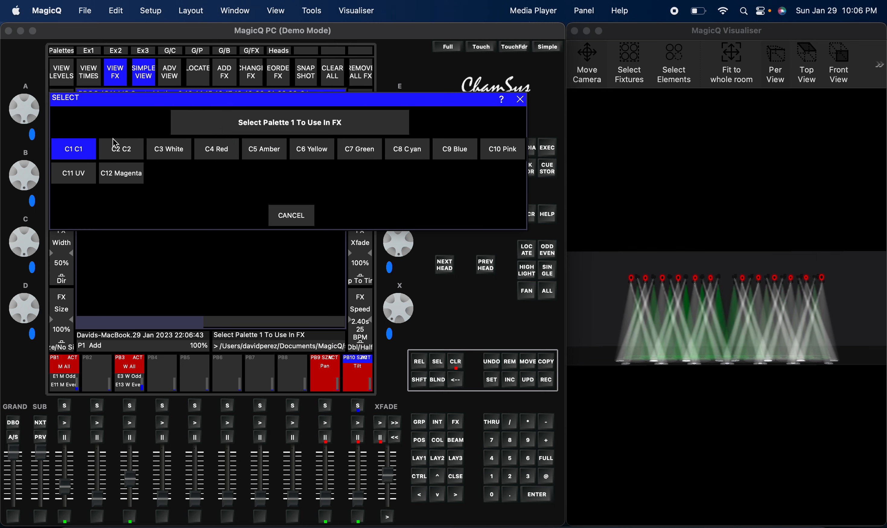
{"action": "left_click", "coordinate": [79, 152]}
{"action": "left_click", "coordinate": [121, 150]}
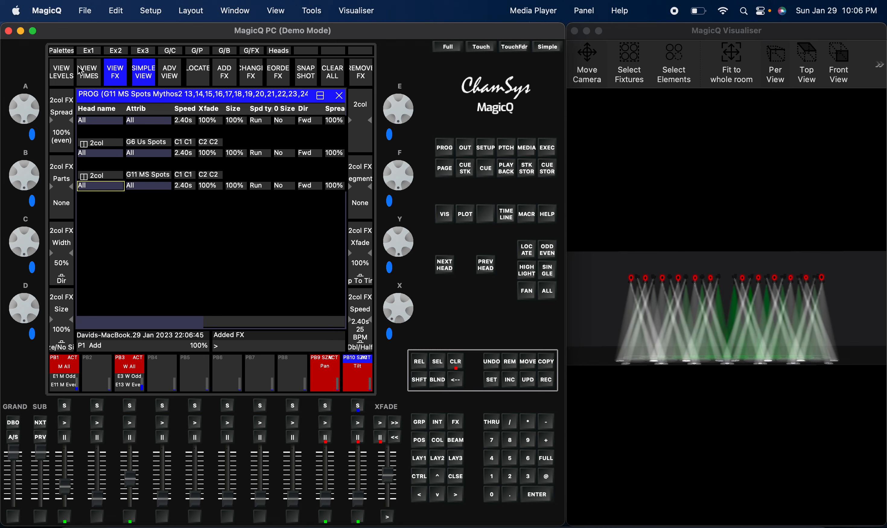
- Add the 2col colour effect to the US Wash group with palettes C1 and C2, using Include Elements
{"action": "left_click", "coordinate": [67, 52]}
{"action": "left_click", "coordinate": [93, 168]}
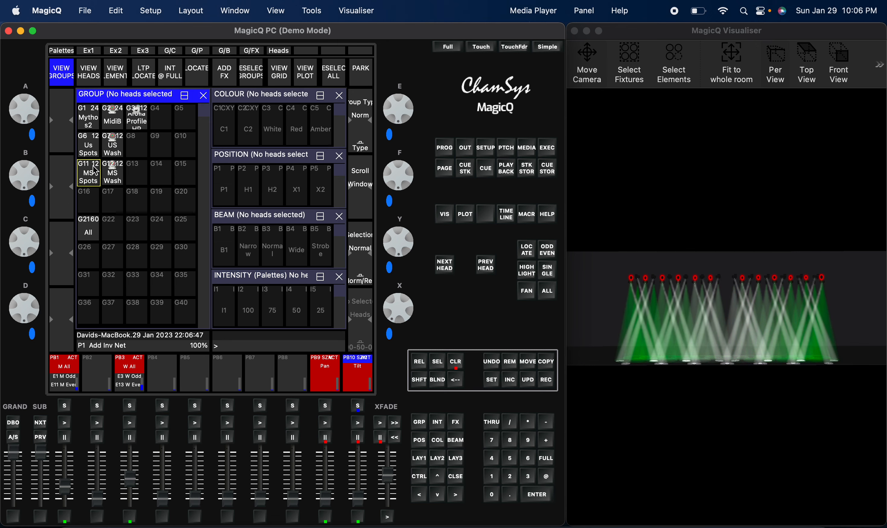
{"action": "left_click", "coordinate": [114, 149]}
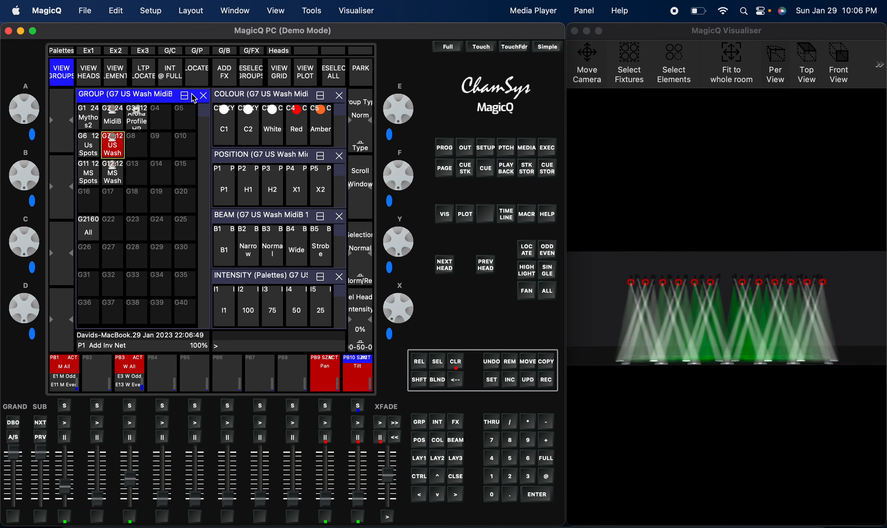
{"action": "left_click", "coordinate": [224, 72]}
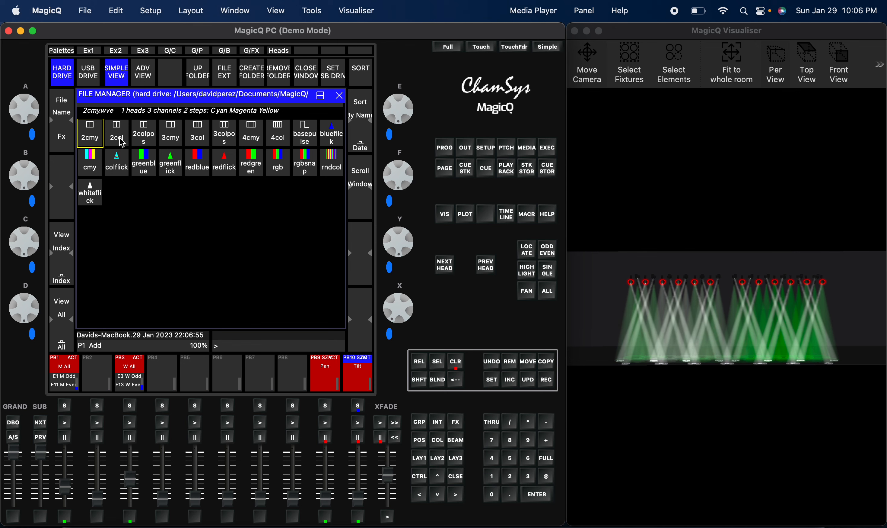
{"action": "left_click", "coordinate": [122, 143]}
{"action": "left_click", "coordinate": [88, 151]}
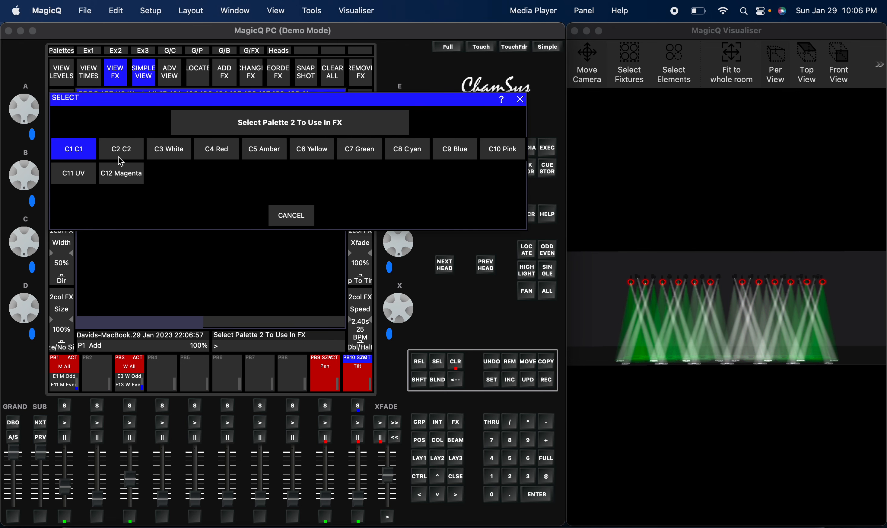
{"action": "left_click", "coordinate": [119, 157]}
{"action": "left_click", "coordinate": [290, 149]}
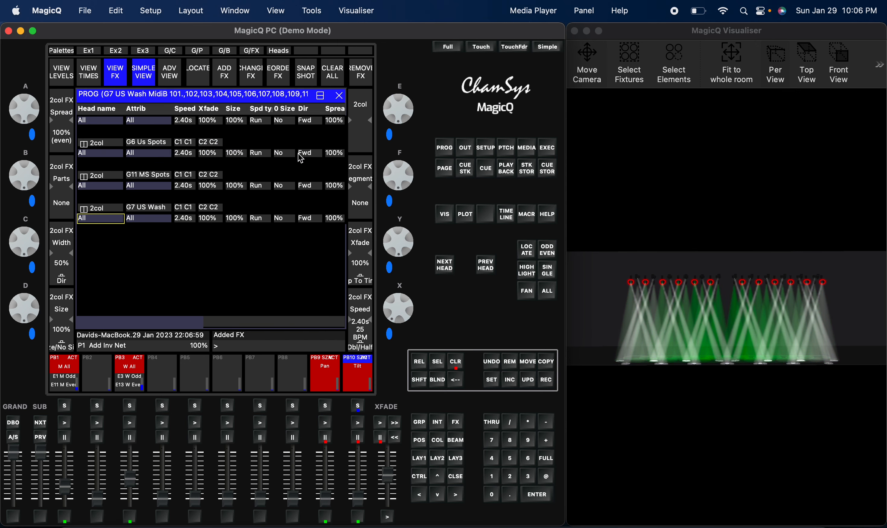
- Add the 2col colour effect to the MS Wash group with palettes C1 and C2, using Include Elements
{"action": "left_click", "coordinate": [61, 51]}
{"action": "left_click", "coordinate": [109, 146]}
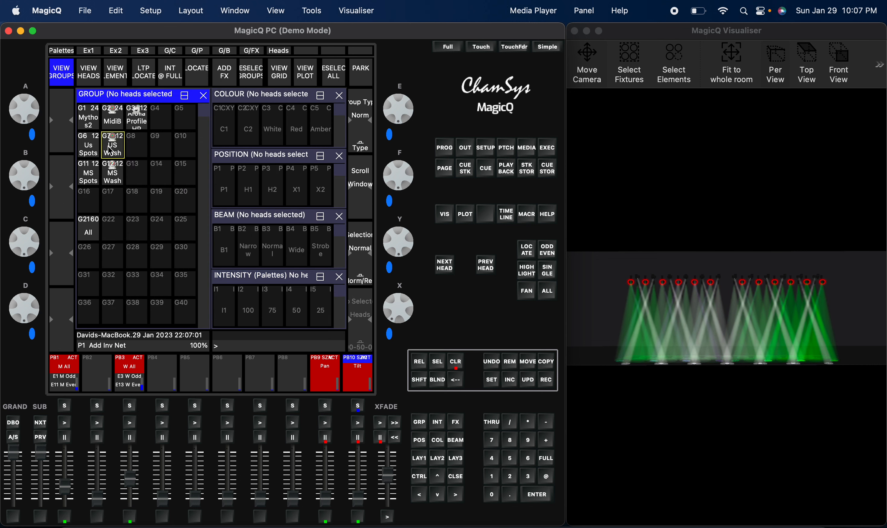
{"action": "left_click", "coordinate": [112, 174]}
{"action": "left_click", "coordinate": [226, 79]}
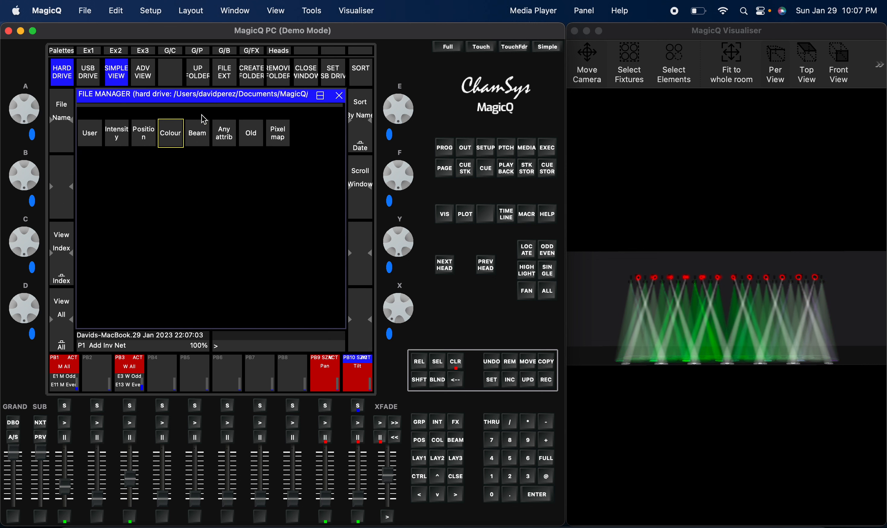
{"action": "left_click", "coordinate": [170, 140]}
{"action": "left_click", "coordinate": [124, 137]}
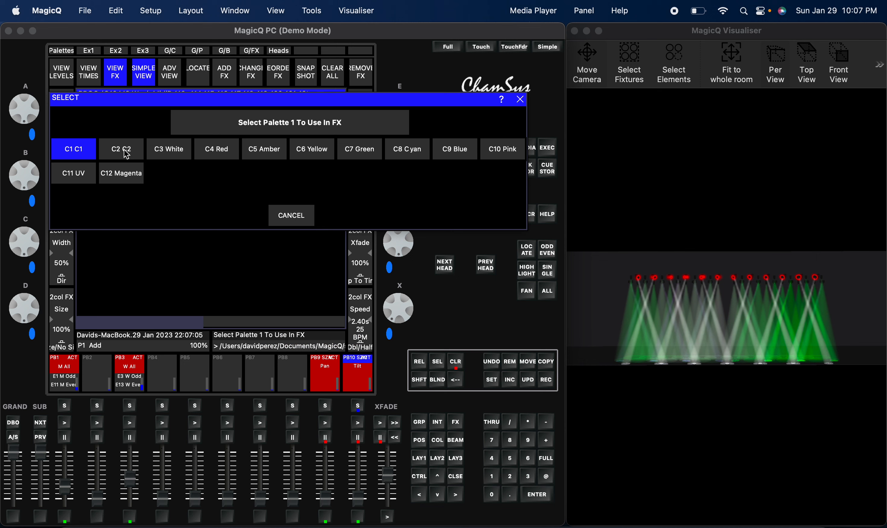
{"action": "left_click", "coordinate": [88, 151]}
{"action": "left_click", "coordinate": [116, 154]}
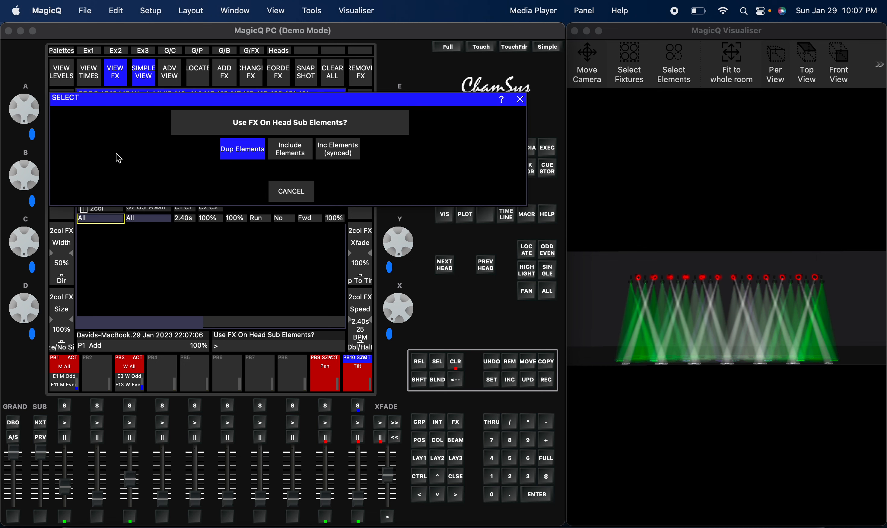
{"action": "left_click", "coordinate": [283, 155]}
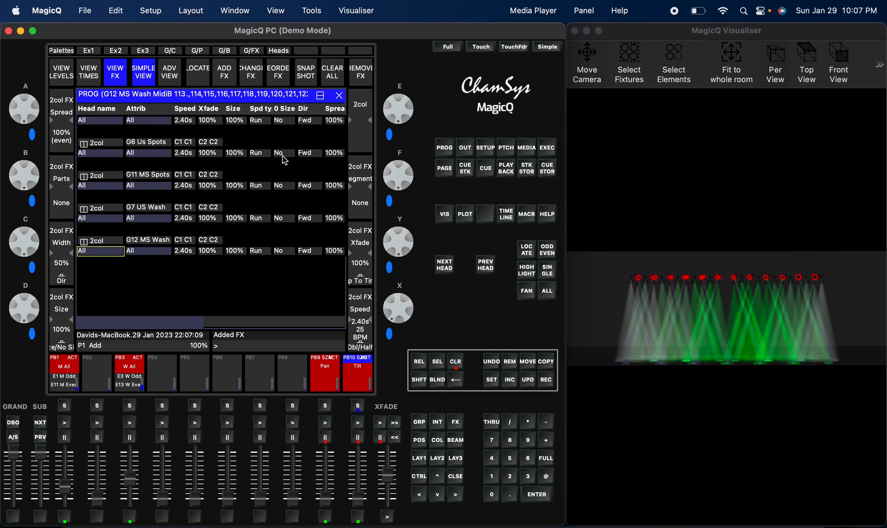
- Set the direction of all the 2col effects to Centre Out
{"action": "left_click", "coordinate": [317, 121]}
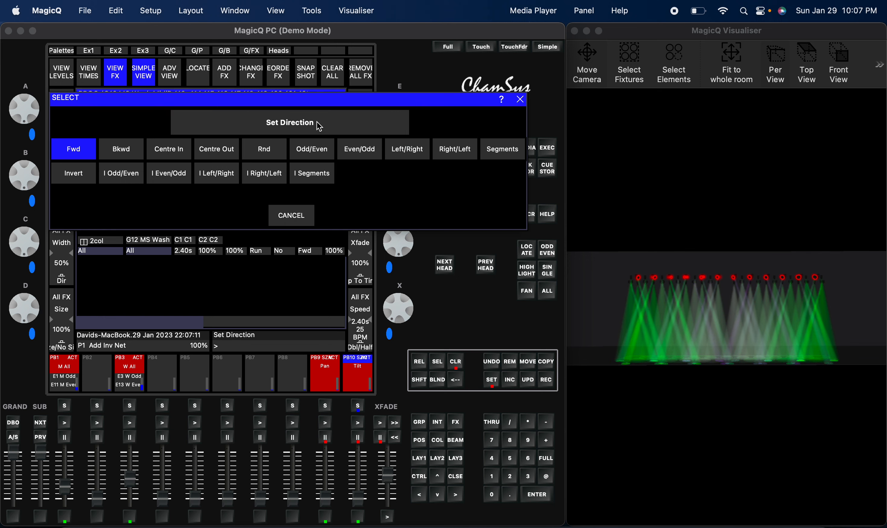
{"action": "left_click", "coordinate": [222, 145]}
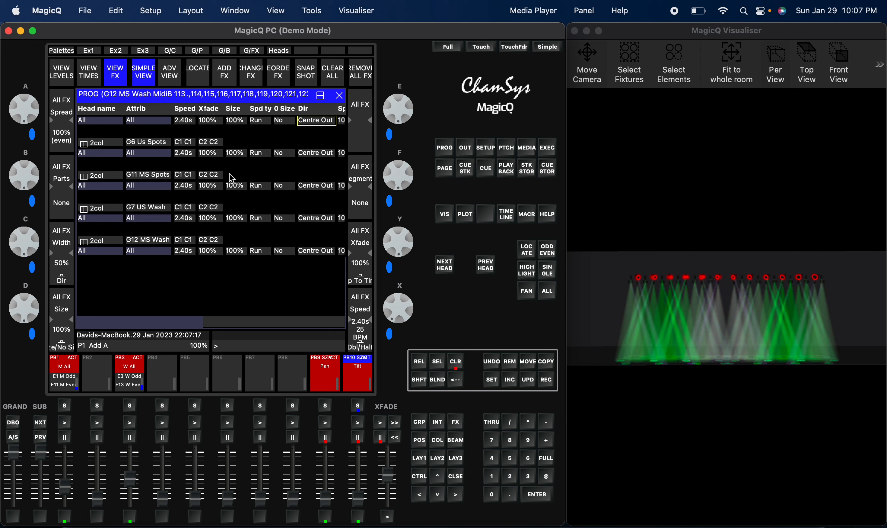
{"action": "left_click", "coordinate": [61, 208]}
{"action": "left_click", "coordinate": [54, 167]}
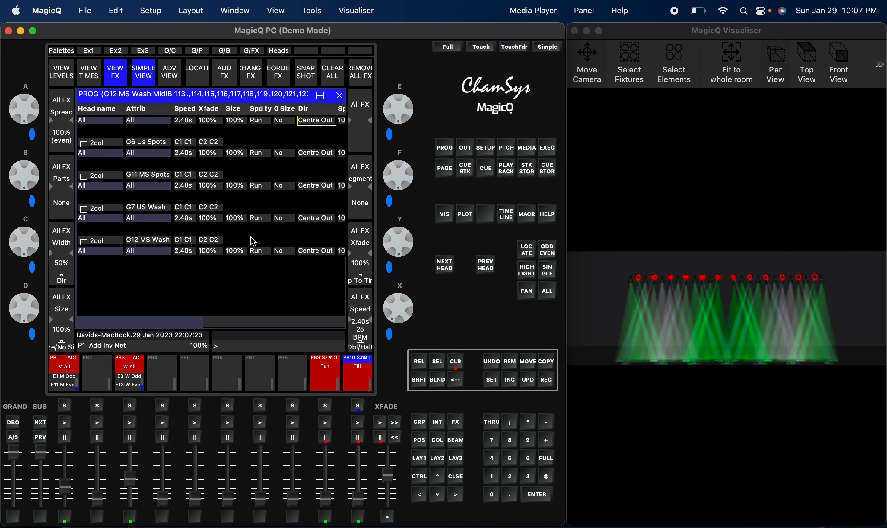
- Set the speed of all the 2col effects to 2 seconds
{"action": "left_click", "coordinate": [186, 120]}
{"action": "left_click", "coordinate": [186, 120]}
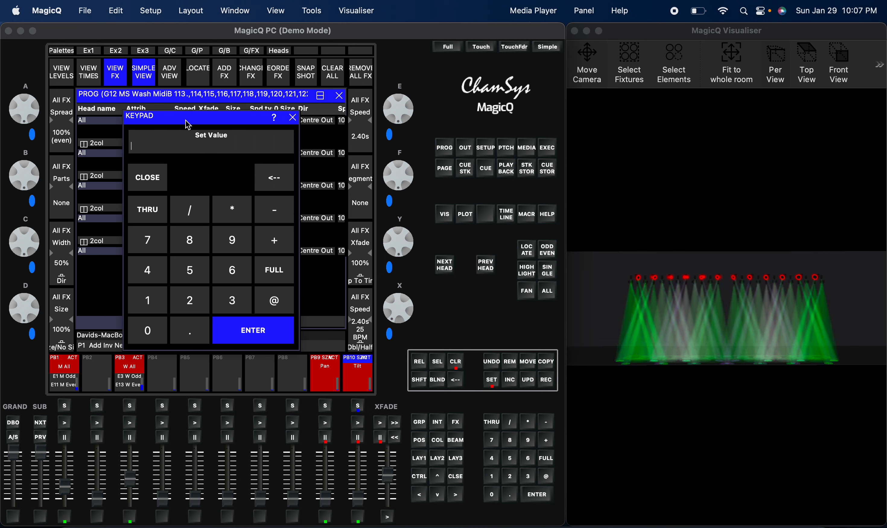
{"action": "type", "text": "2"}
{"action": "key", "text": "Return"}
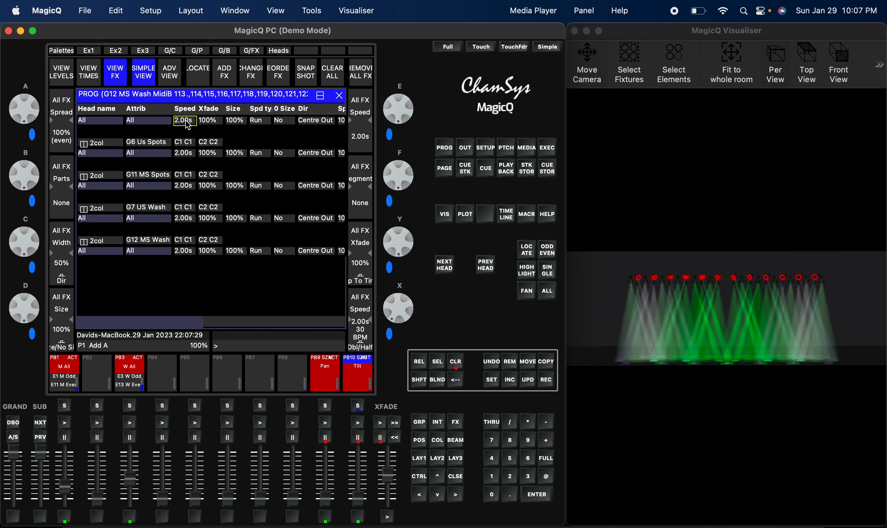
- Select the Us Spots, US Wash, MS Spots and MS Wash groups together with the empty FX palette slot F2
{"action": "left_click", "coordinate": [67, 51]}
{"action": "left_click", "coordinate": [257, 52]}
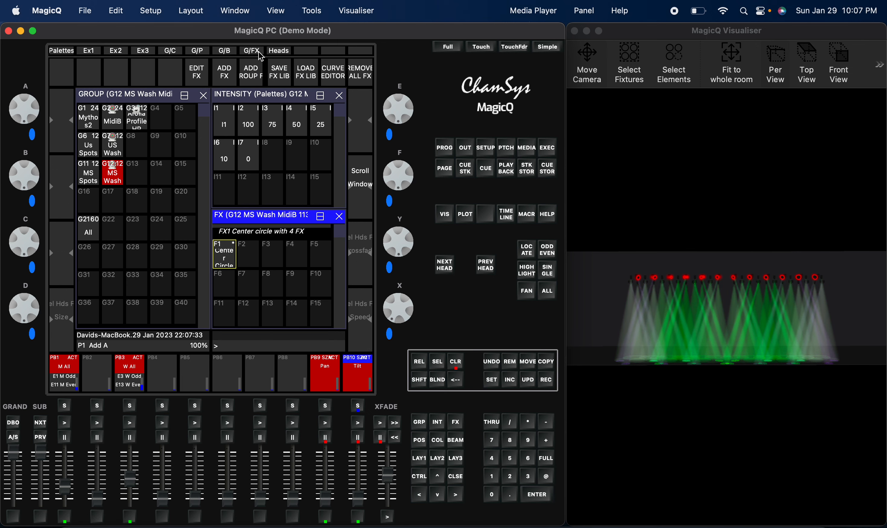
{"action": "left_click", "coordinate": [89, 173]}
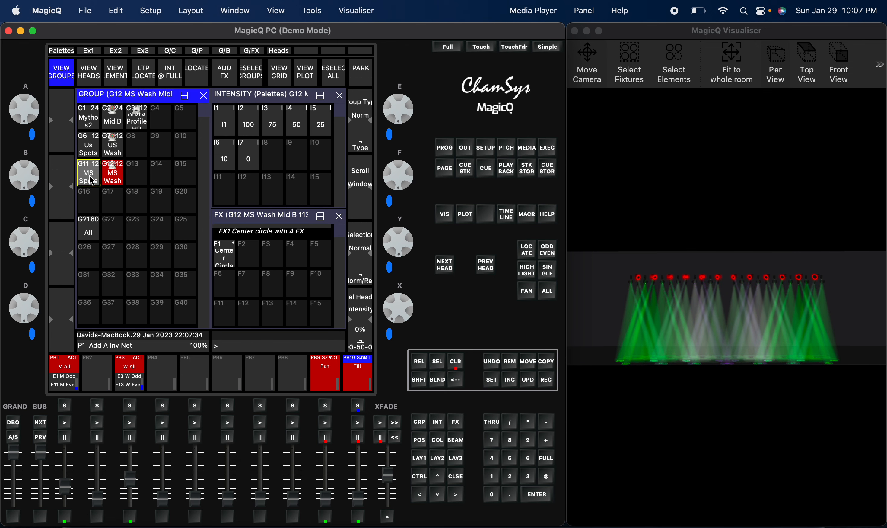
{"action": "left_click", "coordinate": [89, 144]}
{"action": "left_click", "coordinate": [110, 153]}
{"action": "left_click", "coordinate": [112, 174]}
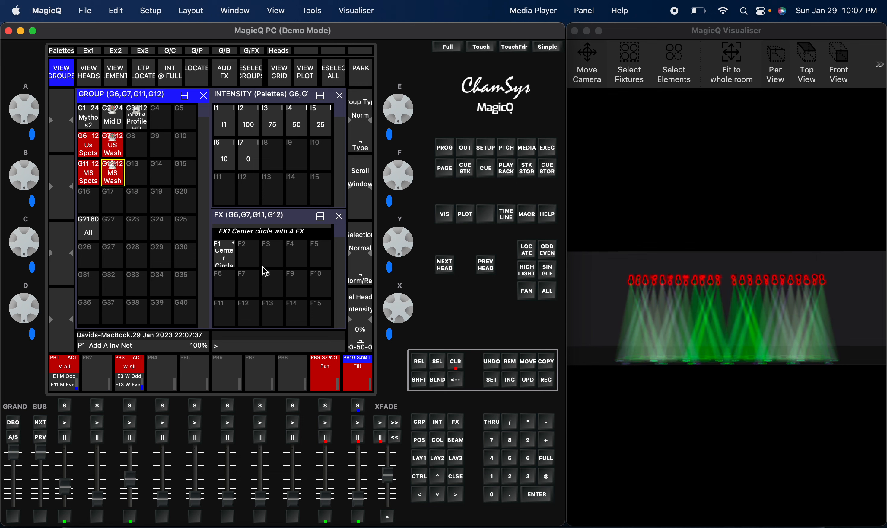
{"action": "left_click", "coordinate": [252, 264]}
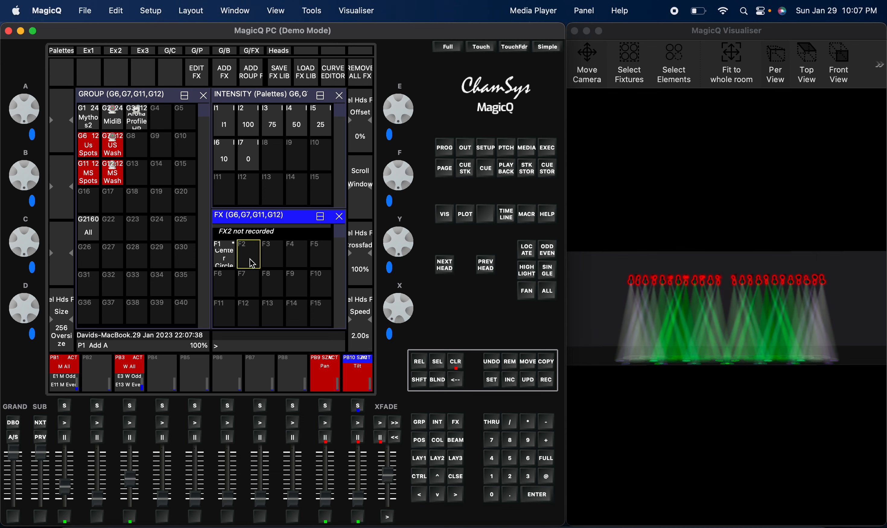
- Record the 2col effect as Col Fx 1 to an empty Execute grid item and set the item's width to 2
{"action": "left_click", "coordinate": [116, 51]}
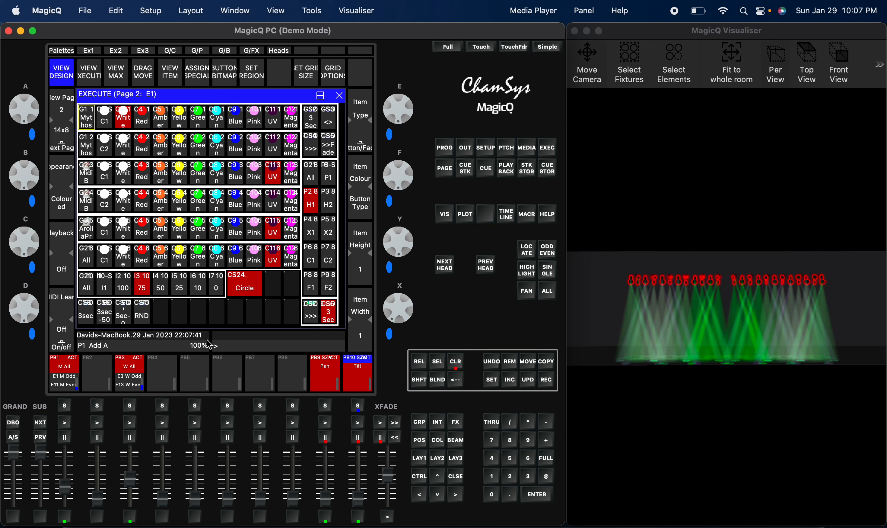
{"action": "left_click", "coordinate": [489, 364]}
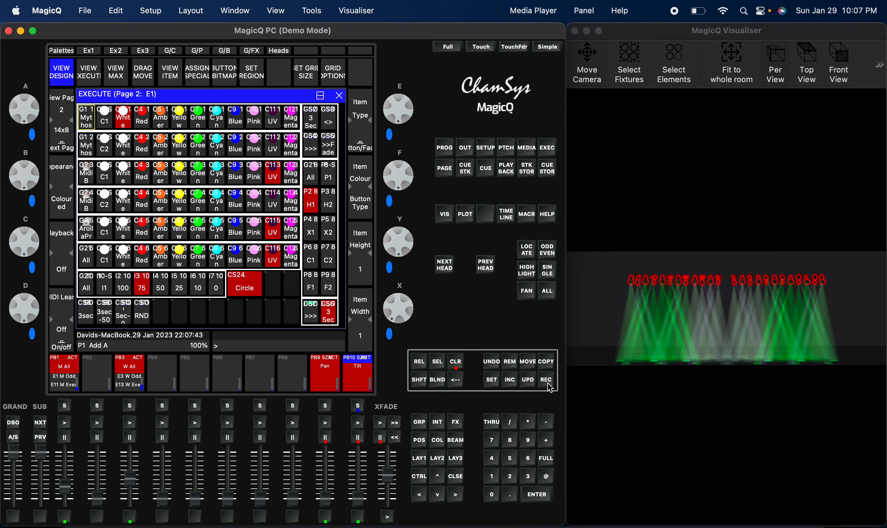
{"action": "left_click", "coordinate": [546, 380]}
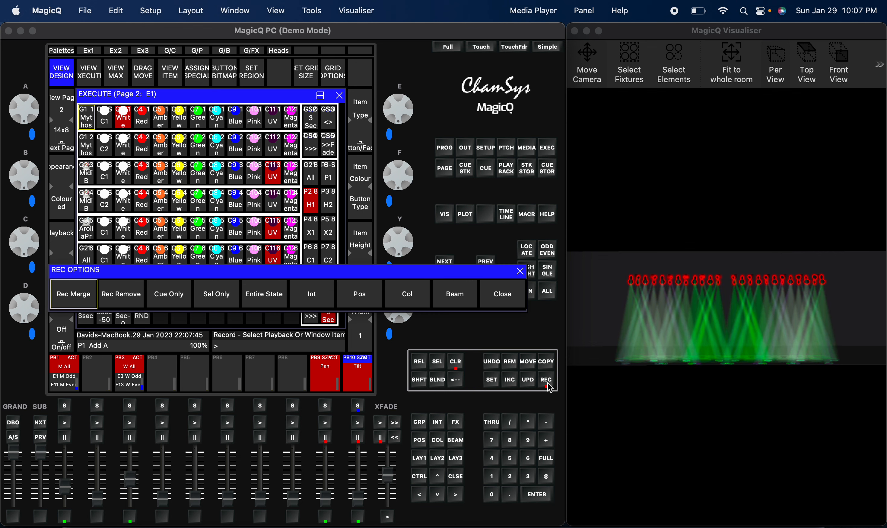
{"action": "type", "text": "Col"}
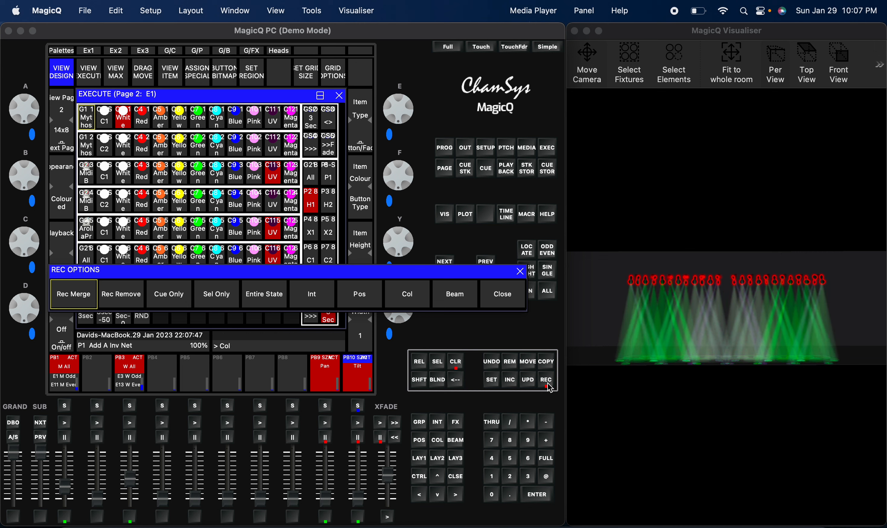
{"action": "type", "text": " Fx 1"}
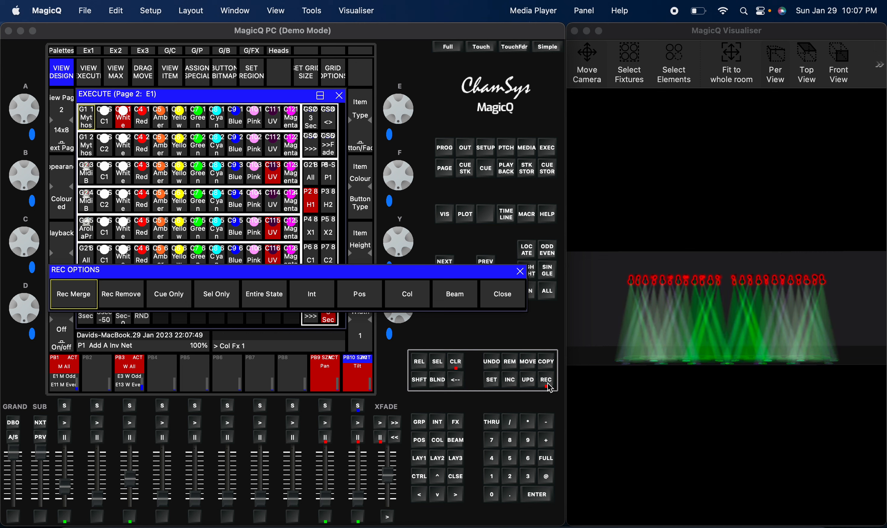
{"action": "left_click", "coordinate": [162, 319]}
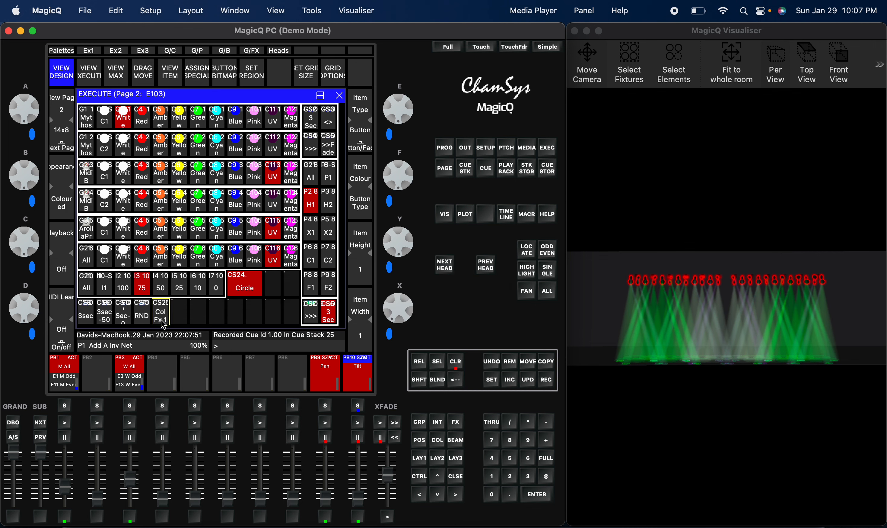
{"action": "left_click", "coordinate": [365, 345]}
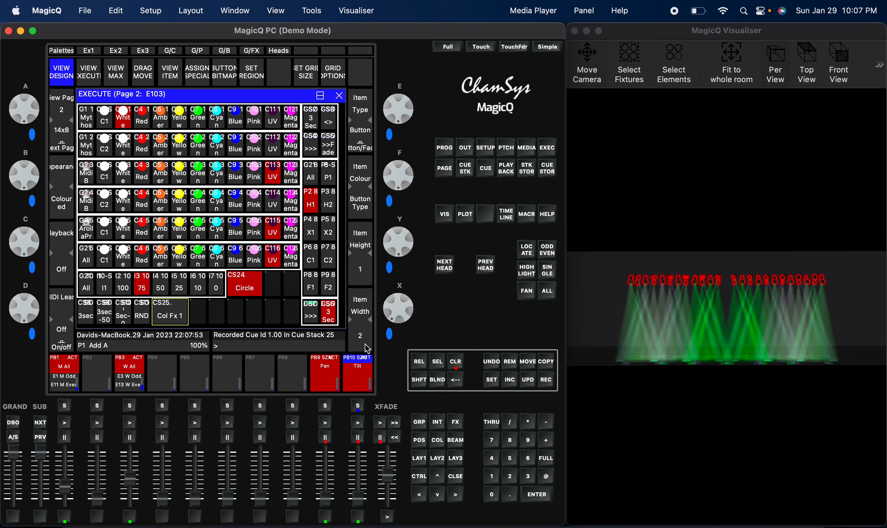
- Clear the programmer and test the recorded Col Fx 1 item by activating it and releasing it again
{"action": "left_click", "coordinate": [461, 362]}
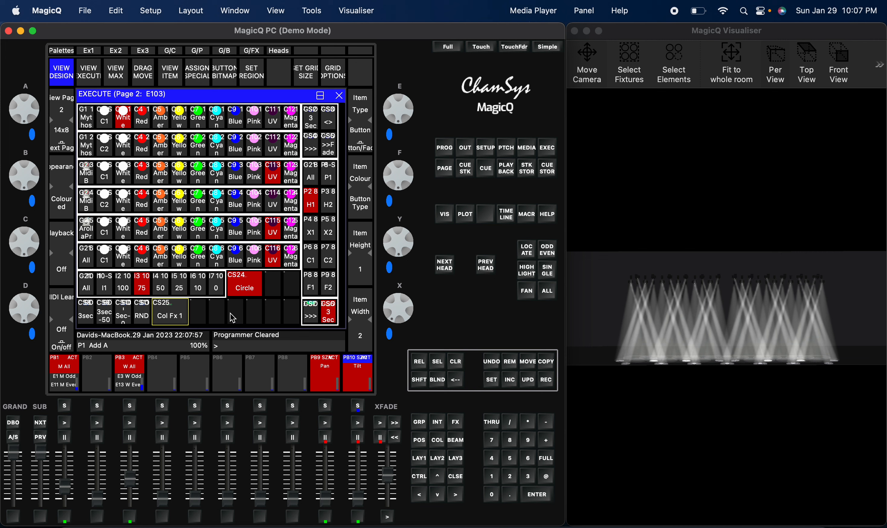
{"action": "left_click", "coordinate": [187, 312]}
{"action": "left_click", "coordinate": [183, 315]}
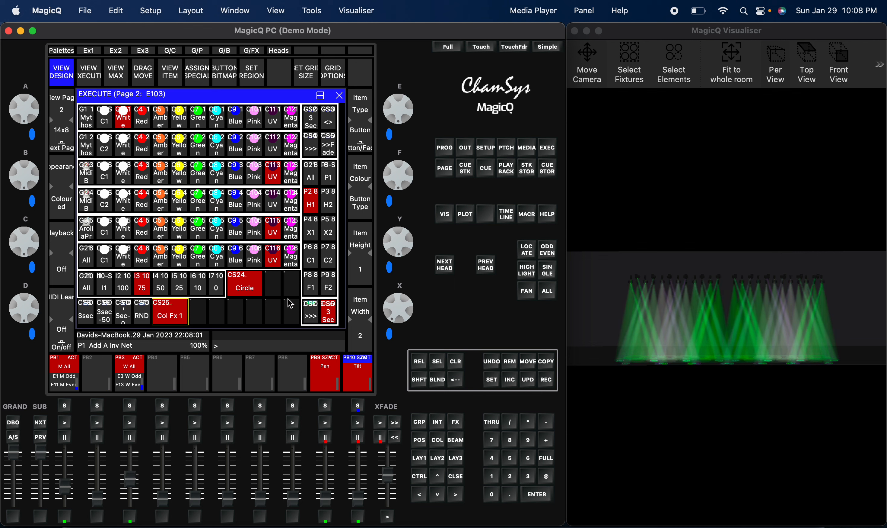
{"action": "left_click", "coordinate": [456, 362]}
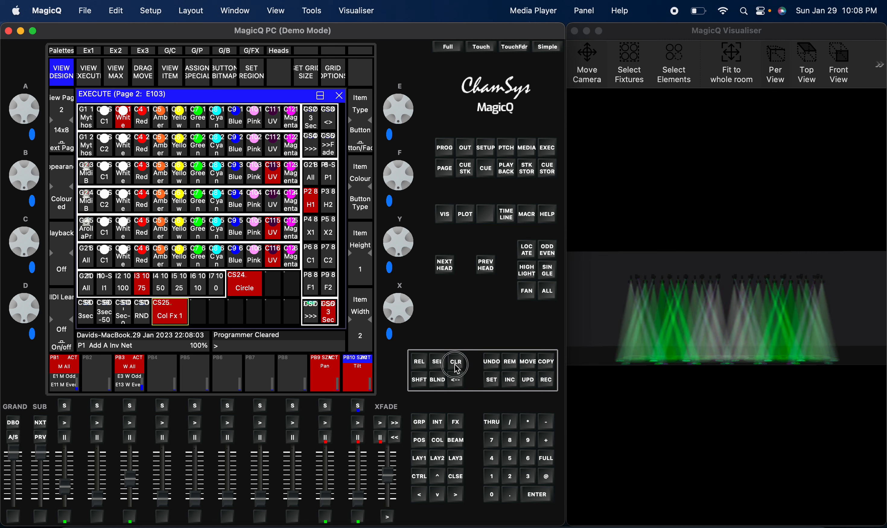
{"action": "left_click", "coordinate": [456, 361]}
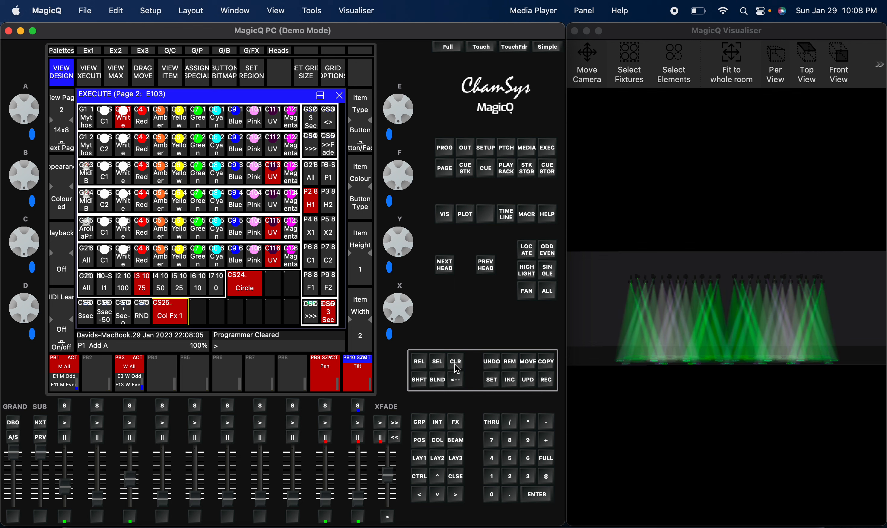
{"action": "left_click", "coordinate": [173, 310]}
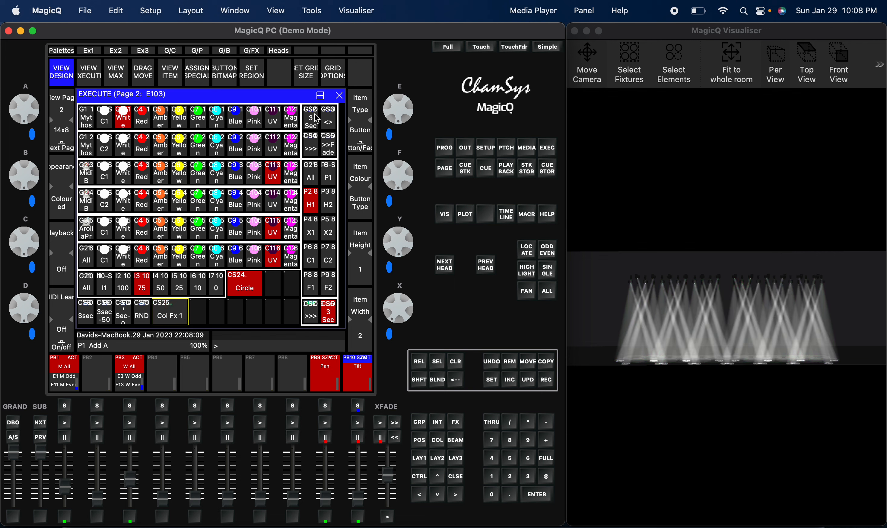
- Set C1 to Blue for the Mythos and MidiB groups, set the All row to Blue, and activate Col Fx 1
{"action": "left_click", "coordinate": [236, 117]}
{"action": "left_click", "coordinate": [236, 173]}
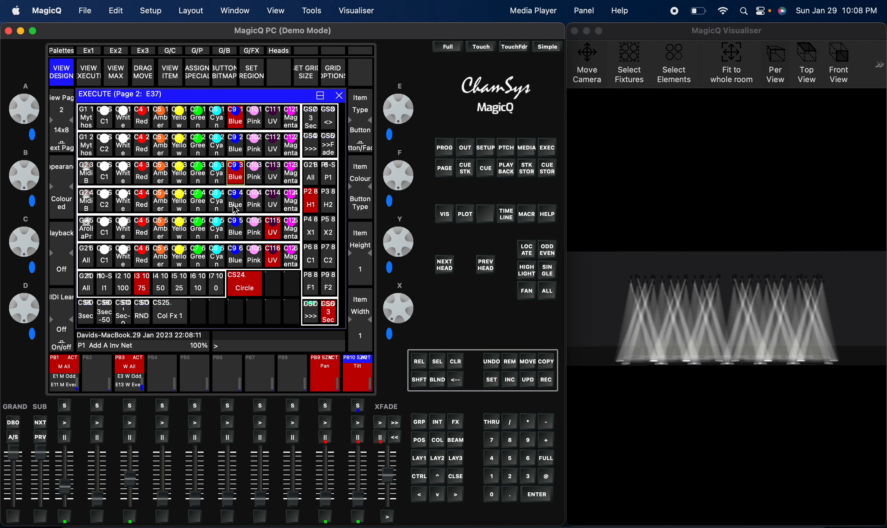
{"action": "left_click", "coordinate": [237, 258]}
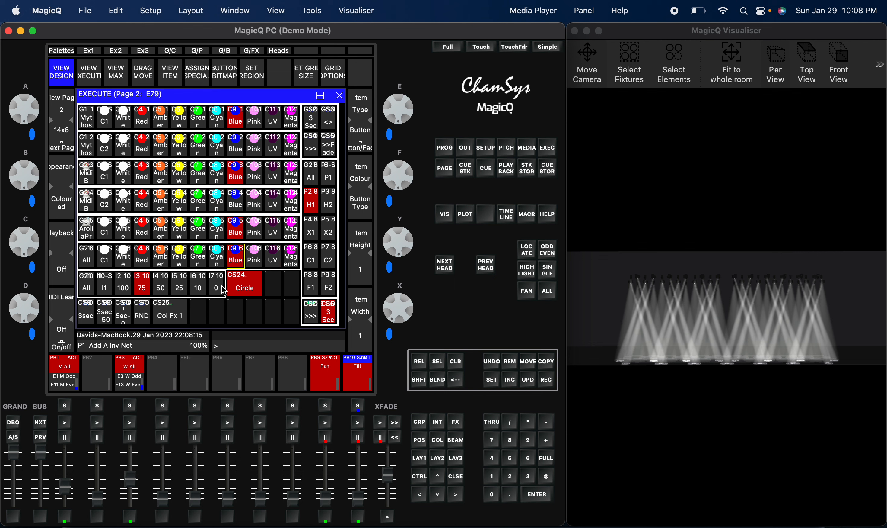
{"action": "left_click", "coordinate": [243, 288]}
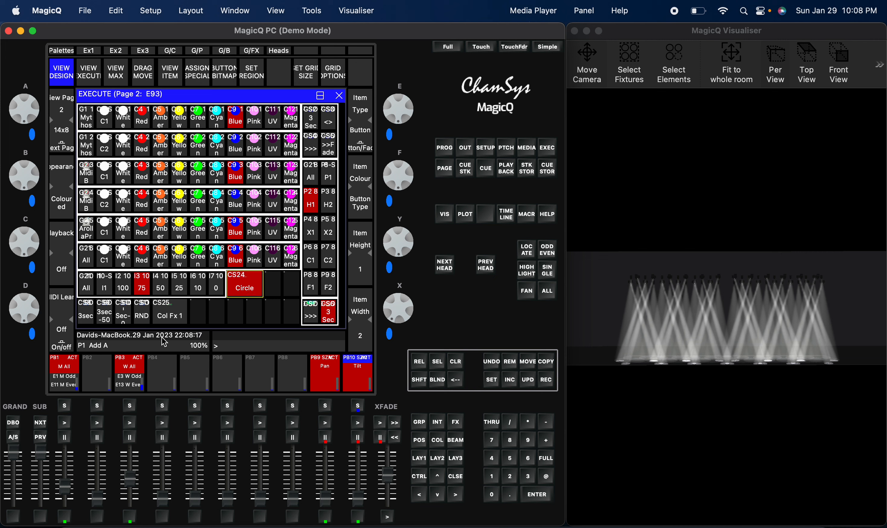
{"action": "left_click", "coordinate": [175, 317]}
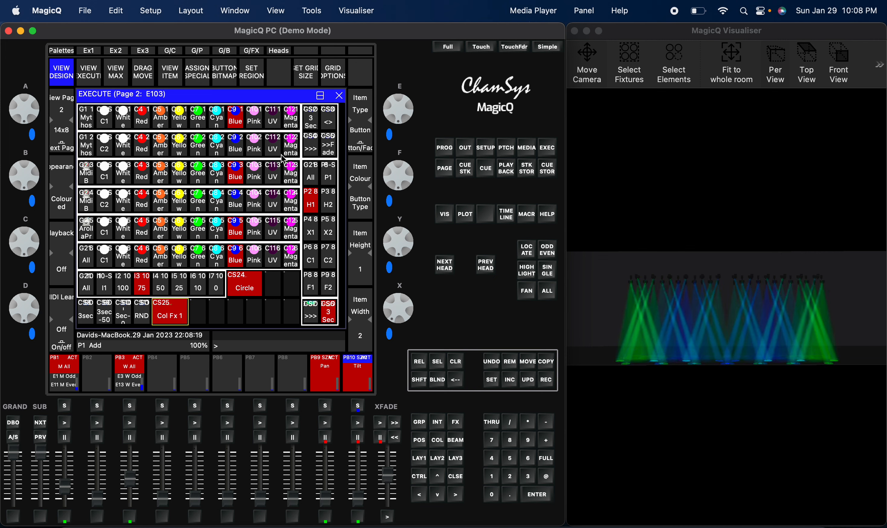
- Enable the 3 Sec time for the colour rows and set C1 to Green for the MidiB and Mythos groups
{"action": "left_click", "coordinate": [316, 128]}
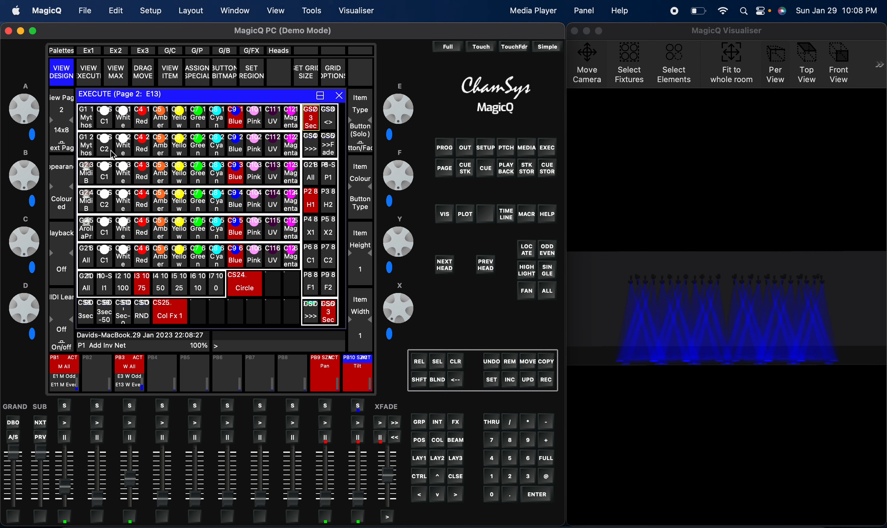
{"action": "left_click", "coordinate": [197, 180]}
{"action": "left_click", "coordinate": [205, 123]}
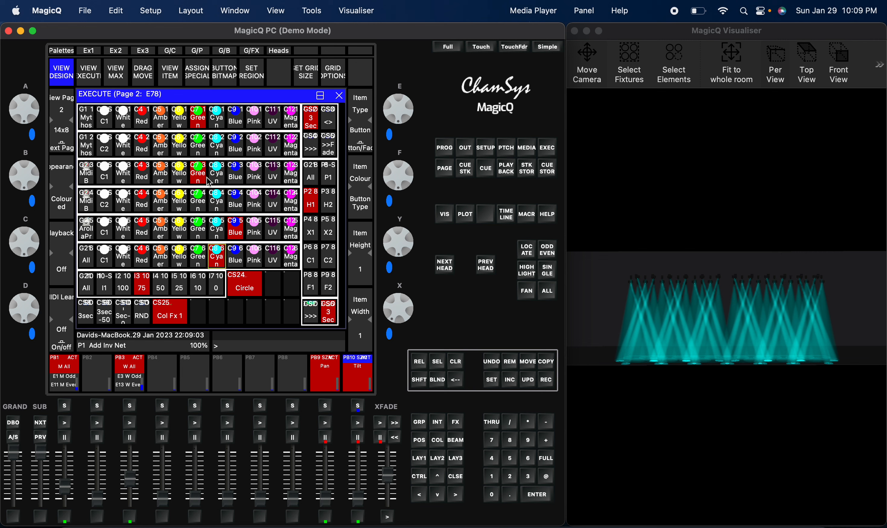
- Set C2 to Yellow and C1 to Green for the Mythos and MidiB groups, and trigger Col Fx 1
{"action": "left_click", "coordinate": [187, 154]}
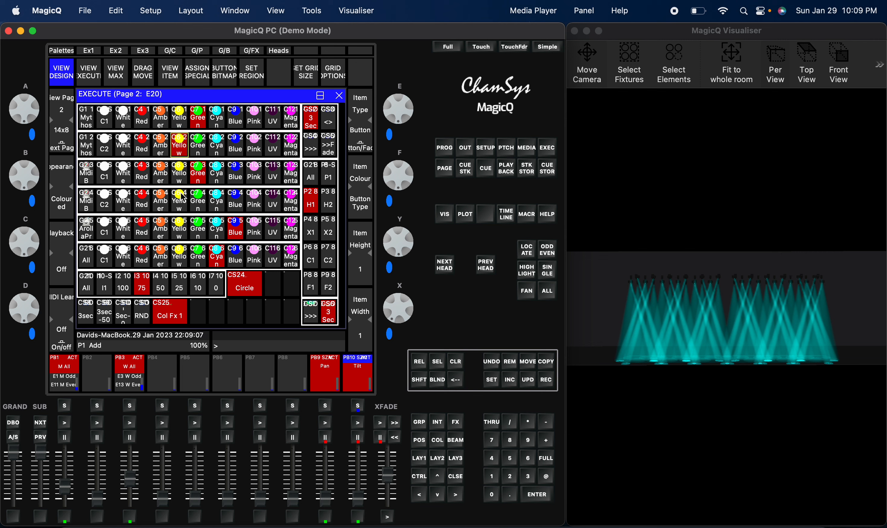
{"action": "left_click", "coordinate": [185, 208]}
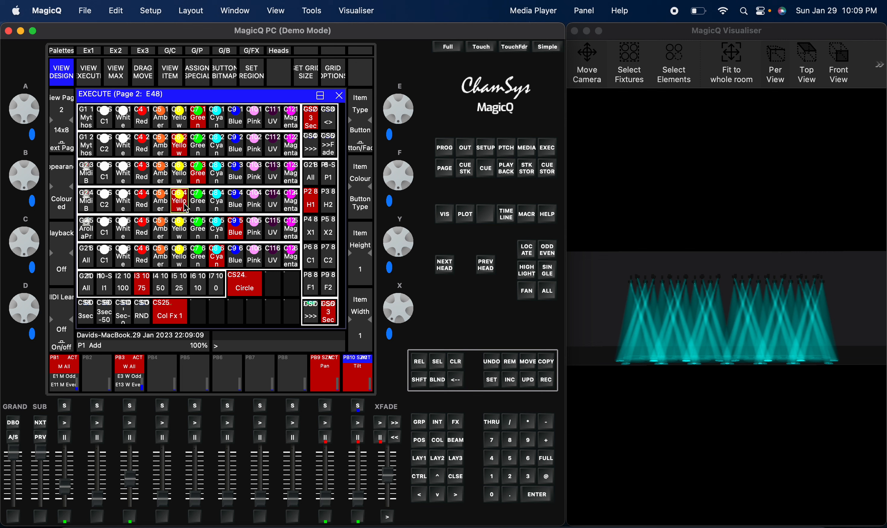
{"action": "left_click", "coordinate": [205, 119]}
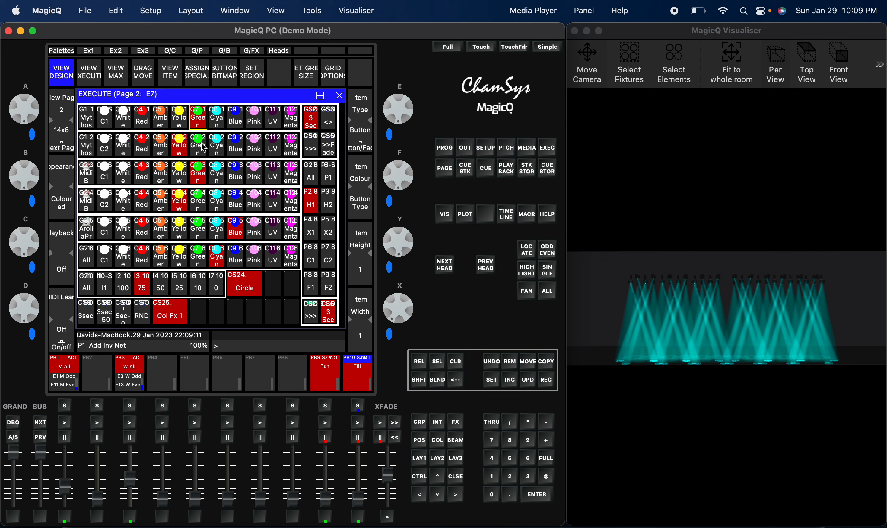
{"action": "left_click", "coordinate": [203, 174]}
{"action": "left_click", "coordinate": [186, 319]}
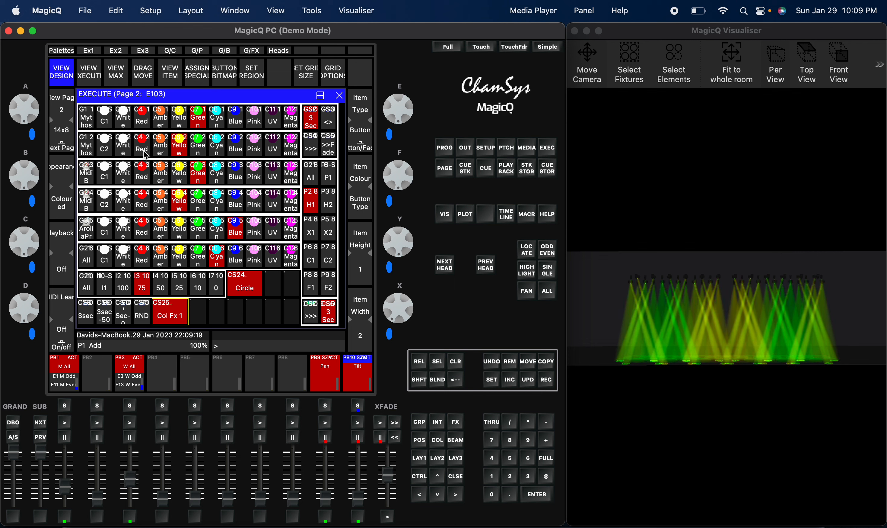
- Set C2 to White and C1 to Red for the Mythos and MidiB groups
{"action": "left_click", "coordinate": [124, 148]}
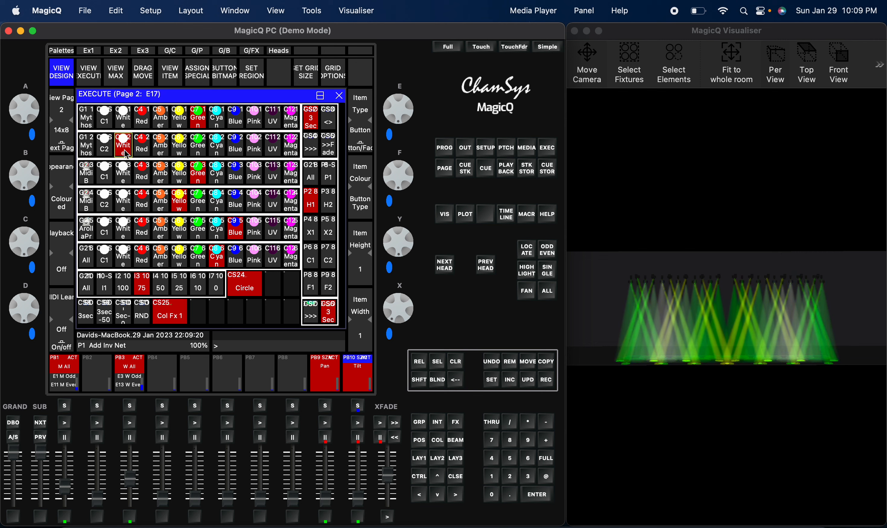
{"action": "left_click", "coordinate": [126, 208]}
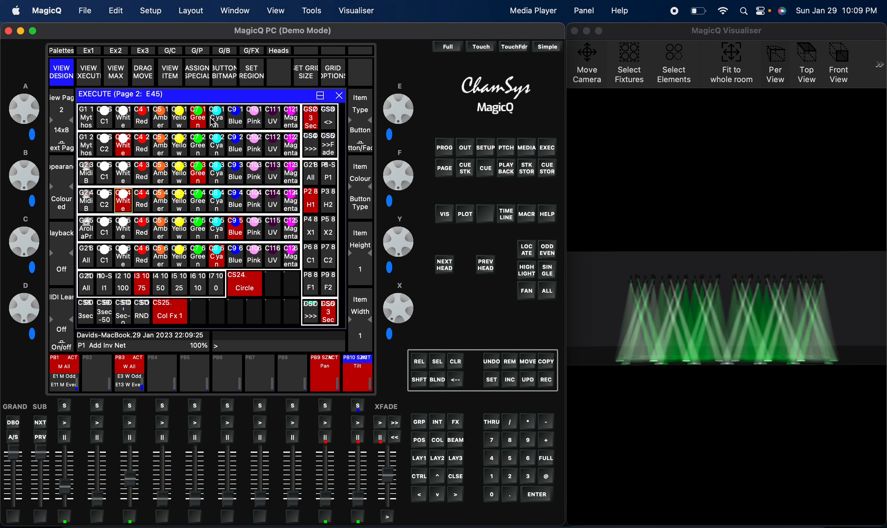
{"action": "left_click", "coordinate": [145, 120]}
{"action": "left_click", "coordinate": [143, 174]}
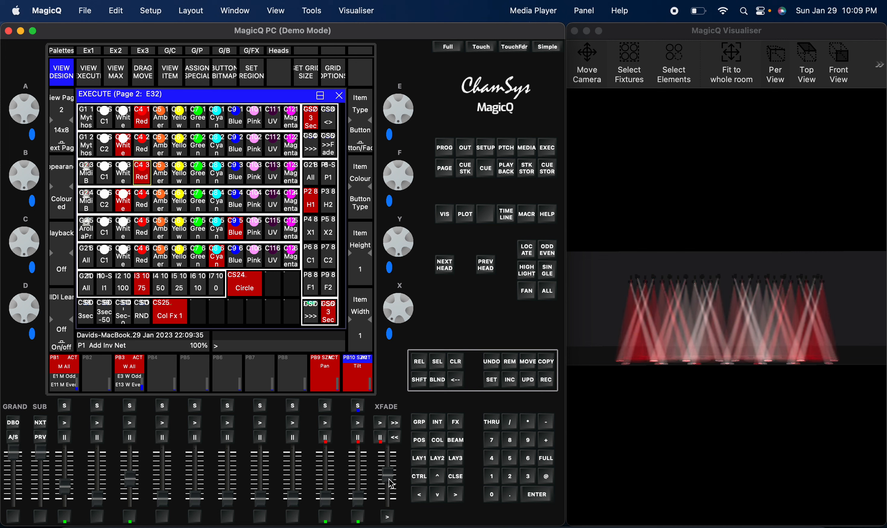
- Raise the Tilt and Pan playback faders to full to combine movement with the colour effect
{"action": "left_click_drag", "start_coordinate": [389, 481], "coordinate": [360, 429]}
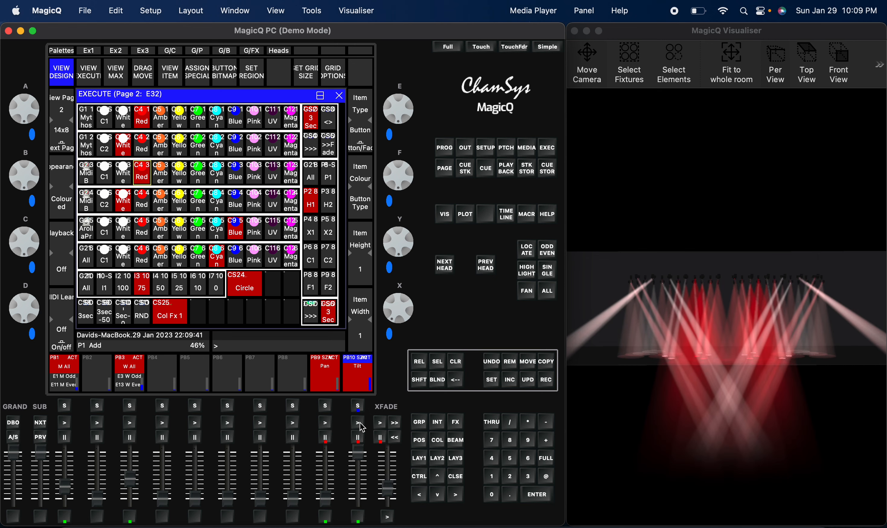
{"action": "left_click_drag", "start_coordinate": [338, 494], "coordinate": [326, 452]}
{"action": "mouse_move", "coordinate": [388, 489]}
{"action": "left_mouse_down"}
{"action": "mouse_move", "coordinate": [388, 461]}
{"action": "mouse_move", "coordinate": [391, 486]}
{"action": "mouse_move", "coordinate": [393, 478]}
{"action": "left_mouse_up"}
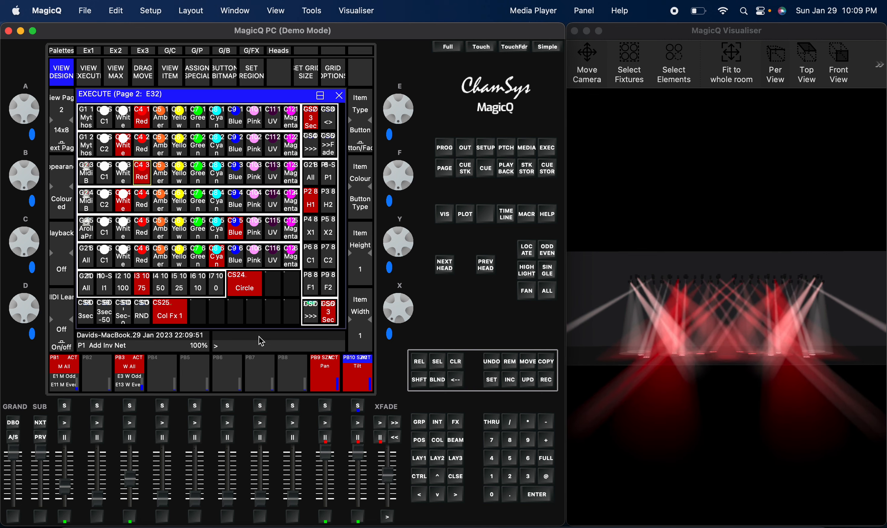
- Change C1 for the Mythos and MidiB groups to Yellow and on to Magenta, and release Col Fx 1 with the programmer cleared
{"action": "left_click", "coordinate": [182, 120]}
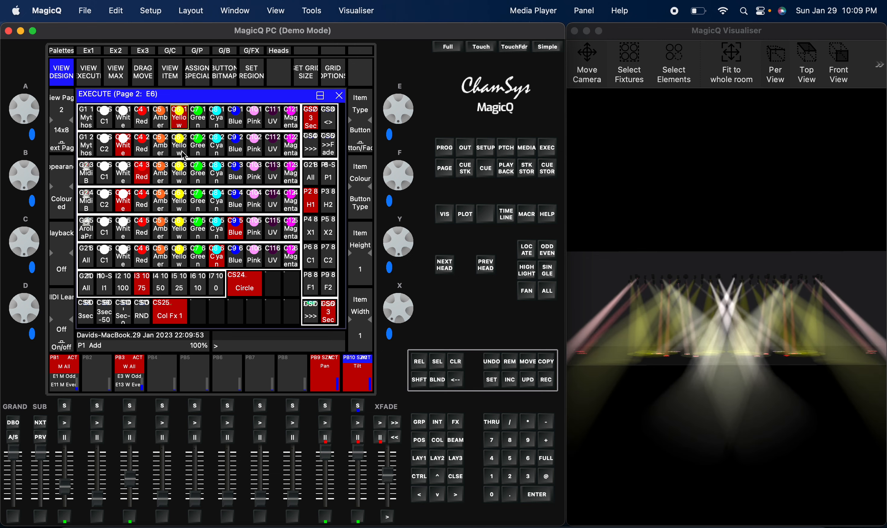
{"action": "left_click", "coordinate": [180, 174]}
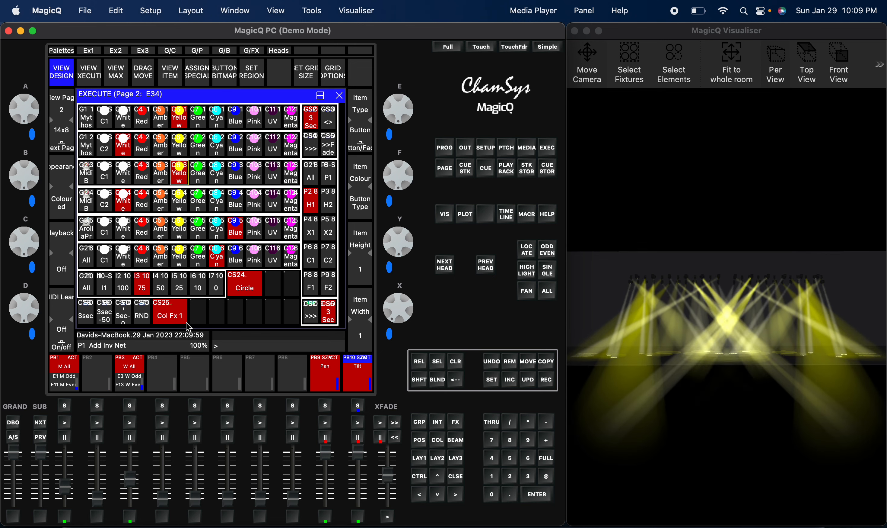
{"action": "left_click", "coordinate": [291, 119]}
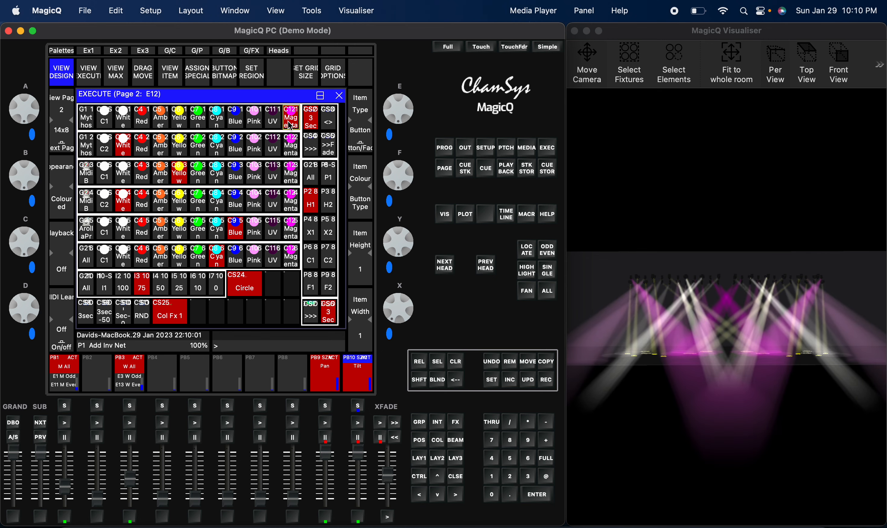
{"action": "left_click", "coordinate": [296, 178]}
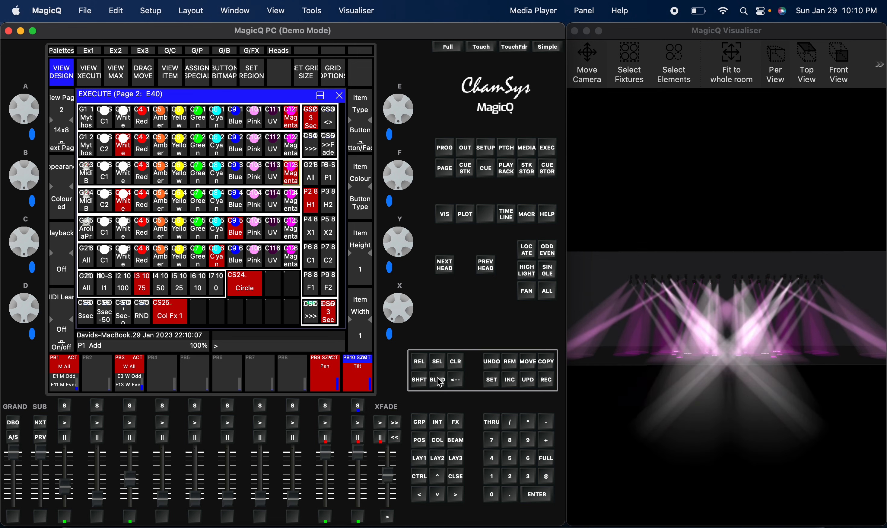
{"action": "left_click", "coordinate": [462, 363]}
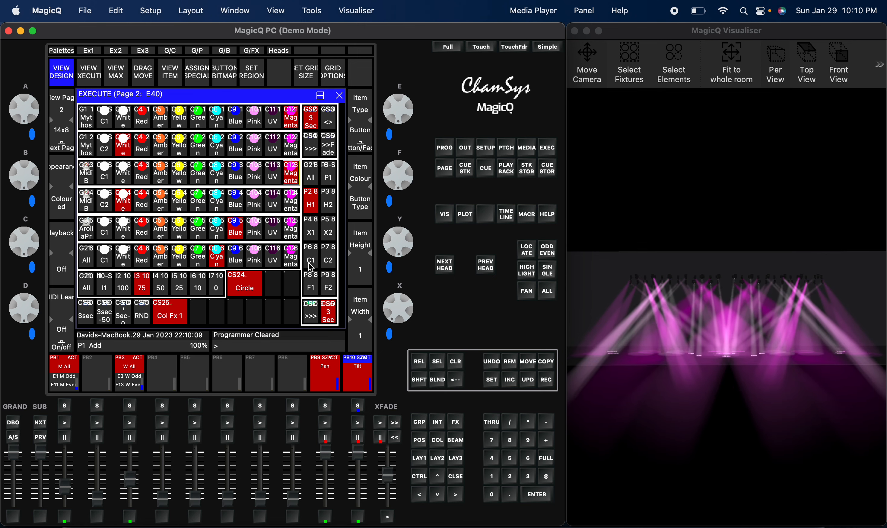
{"action": "left_click", "coordinate": [179, 309]}
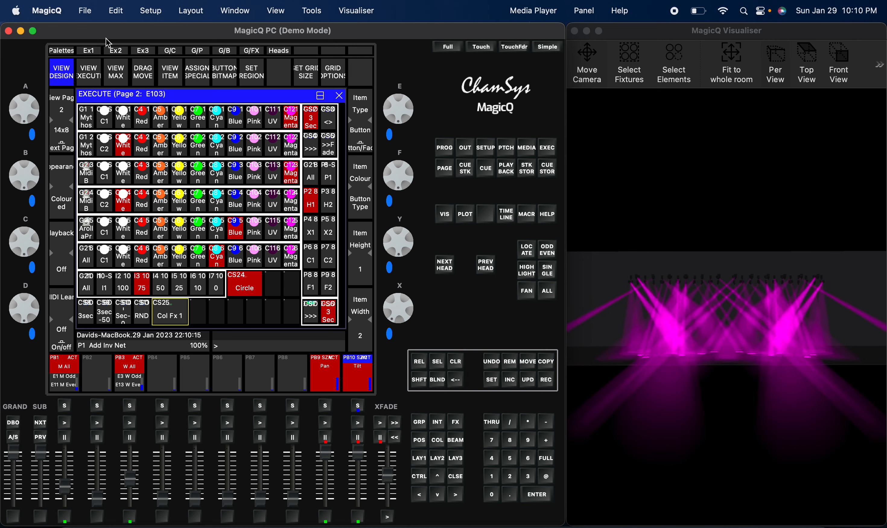
- Return to the palettes layout with the programmer cleared and lower the Pan and Tilt playback faders to zero
{"action": "left_click", "coordinate": [61, 51]}
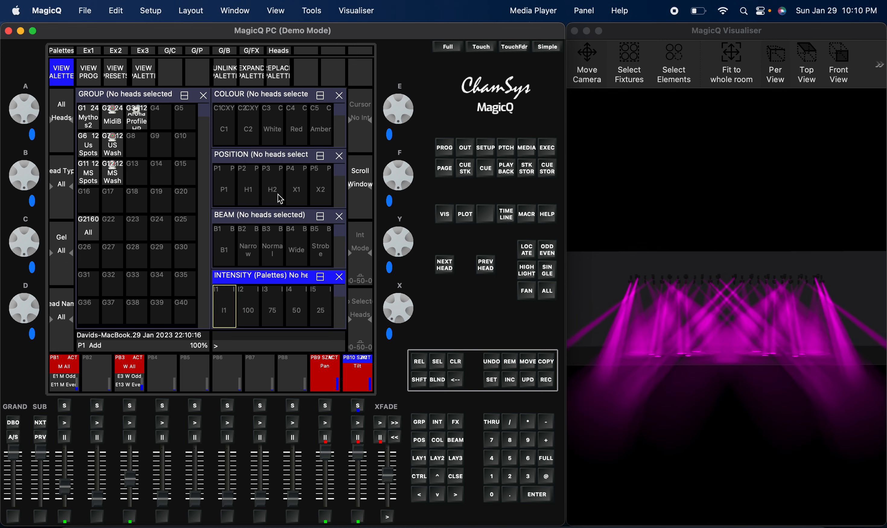
{"action": "left_click", "coordinate": [456, 360]}
{"action": "left_click_drag", "start_coordinate": [358, 451], "coordinate": [358, 501]}
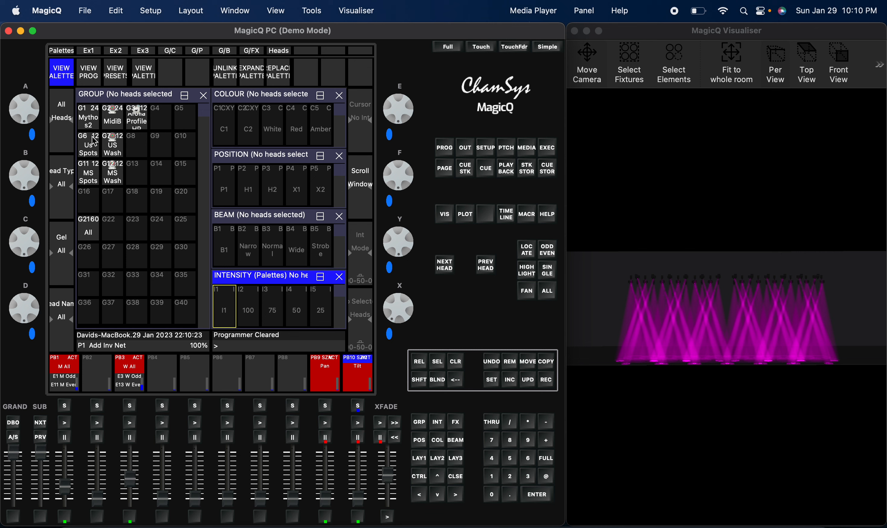
{"action": "left_click", "coordinate": [90, 119]}
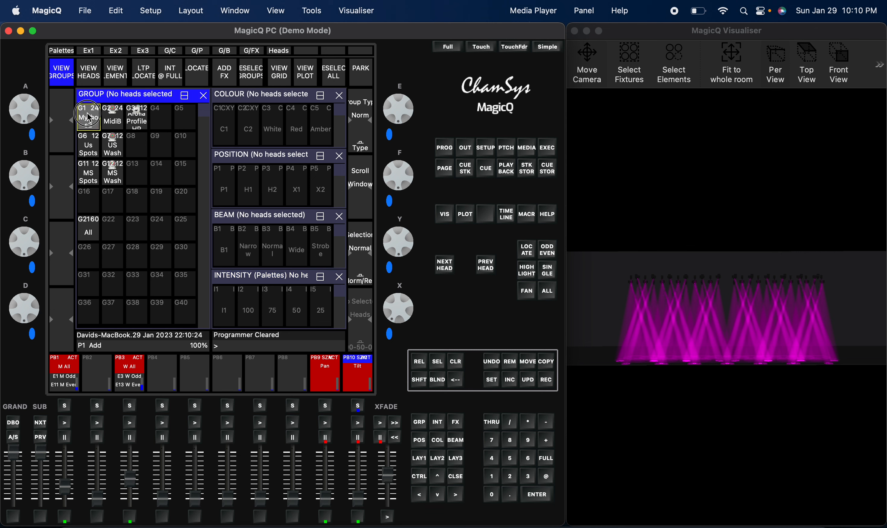
{"action": "left_click", "coordinate": [113, 123]}
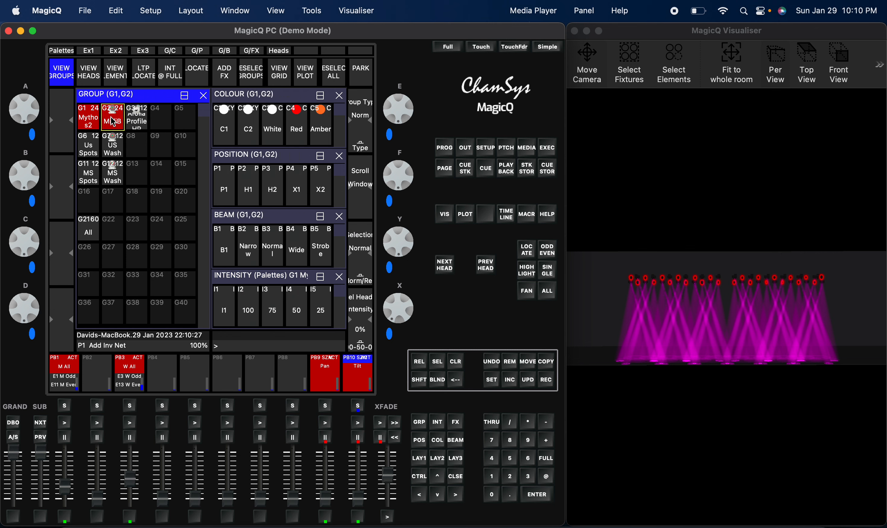
{"action": "left_click", "coordinate": [89, 117]}
{"action": "left_click", "coordinate": [90, 117]}
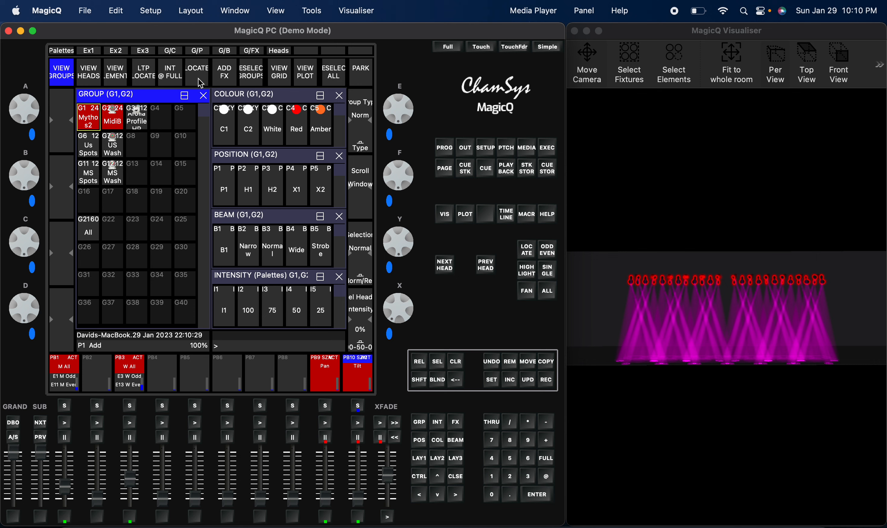
{"action": "left_click", "coordinate": [224, 74]}
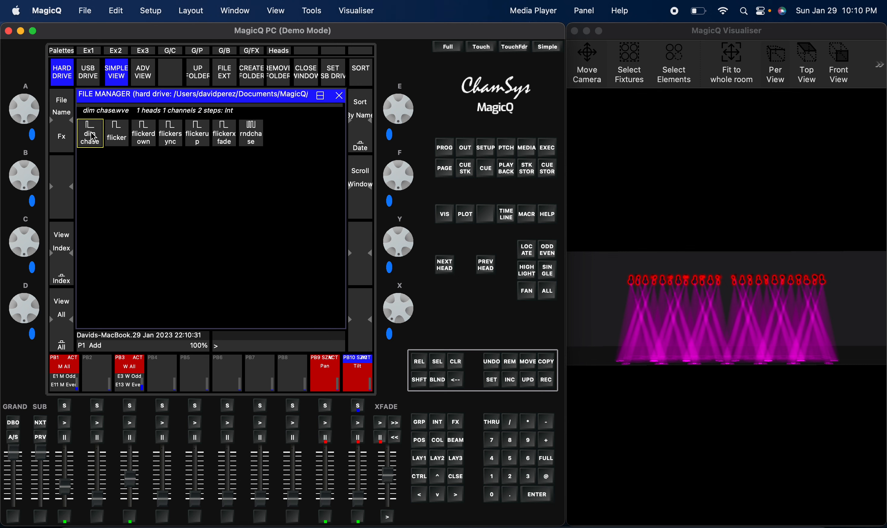
{"action": "left_click", "coordinate": [92, 136]}
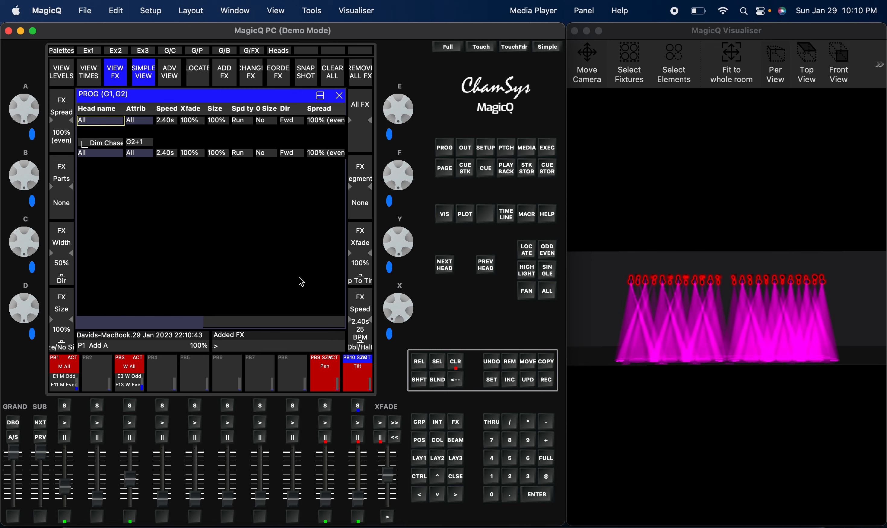
{"action": "left_click", "coordinate": [455, 362]}
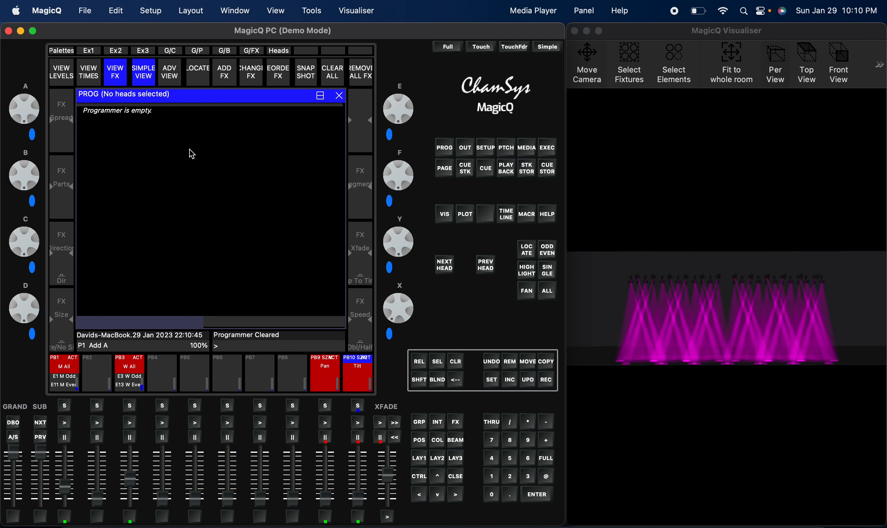
- Add the dim chase intensity effect to the US Spots group
{"action": "left_click", "coordinate": [69, 50]}
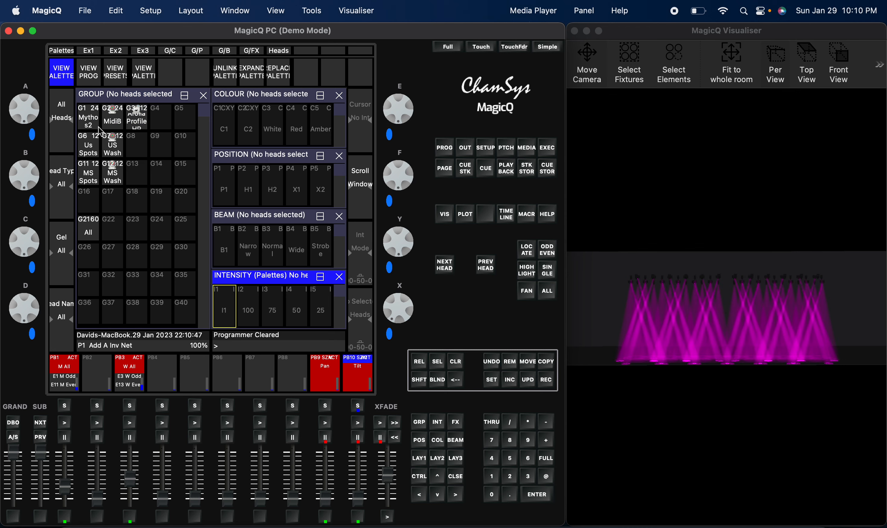
{"action": "left_click", "coordinate": [90, 144]}
{"action": "left_click", "coordinate": [226, 77]}
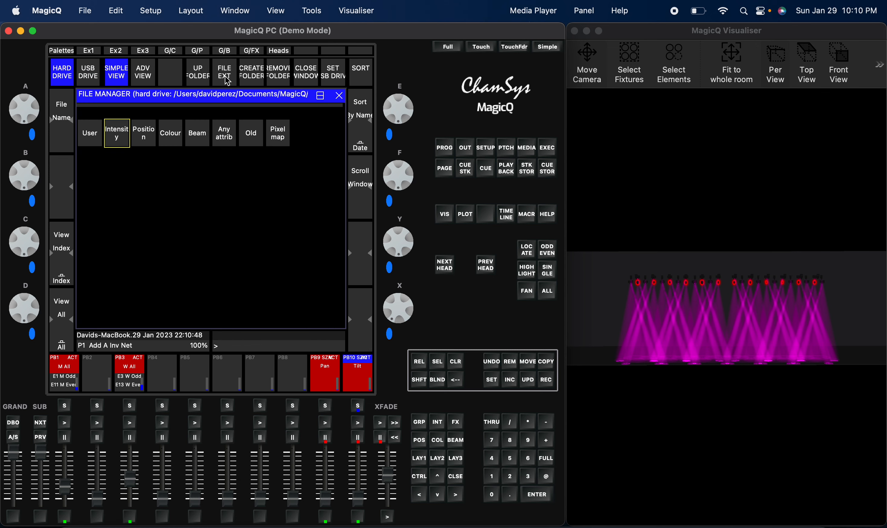
{"action": "left_click", "coordinate": [123, 139]}
{"action": "left_click", "coordinate": [90, 139]}
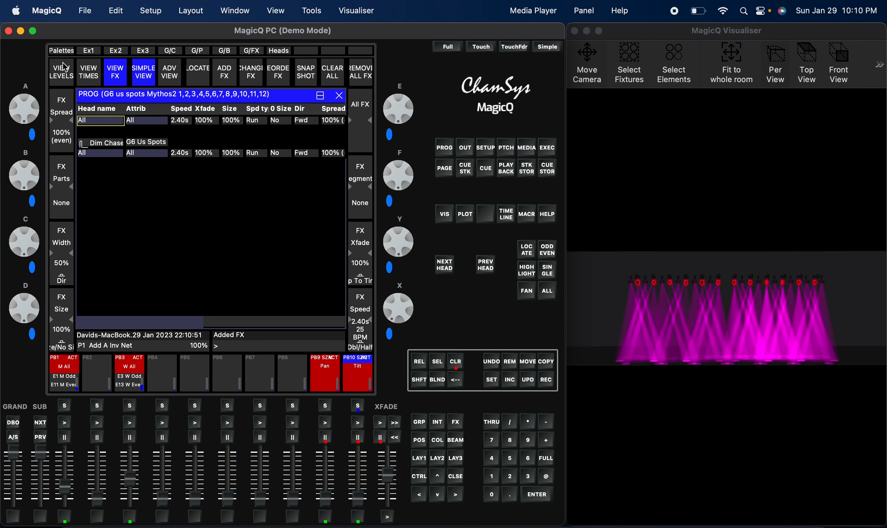
- Add the dim chase intensity effect to the MS Spots group as a separate effect
{"action": "left_click", "coordinate": [64, 50]}
{"action": "left_click", "coordinate": [90, 175]}
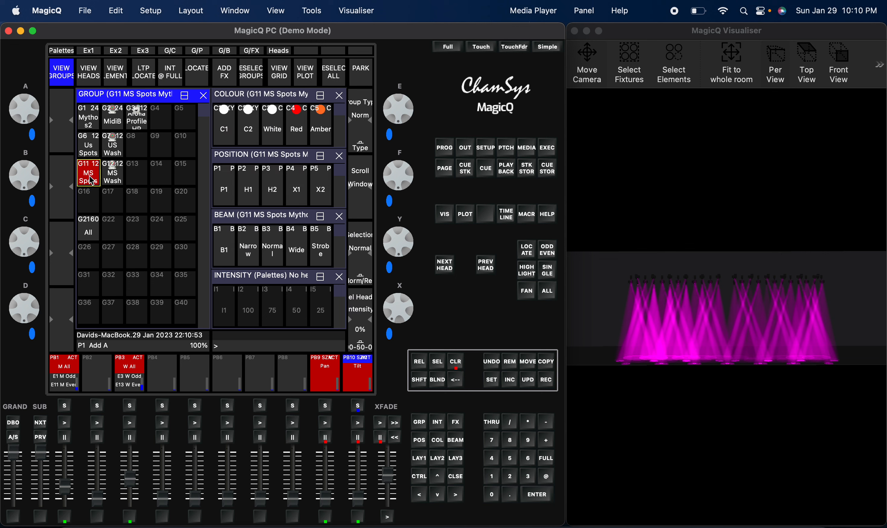
{"action": "left_click", "coordinate": [224, 74]}
{"action": "left_click", "coordinate": [121, 134]}
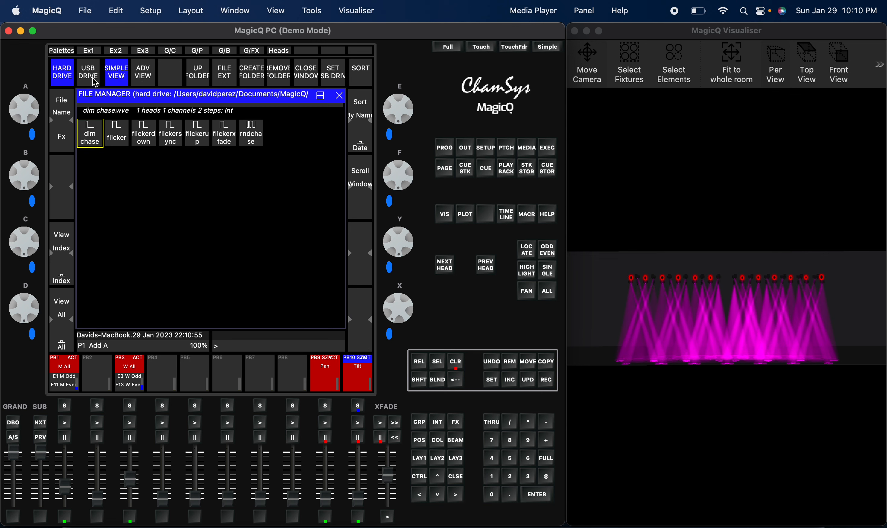
{"action": "left_click", "coordinate": [90, 136]}
- Select only the US Wash group and add the dim chase intensity effect to it
{"action": "left_click", "coordinate": [62, 51]}
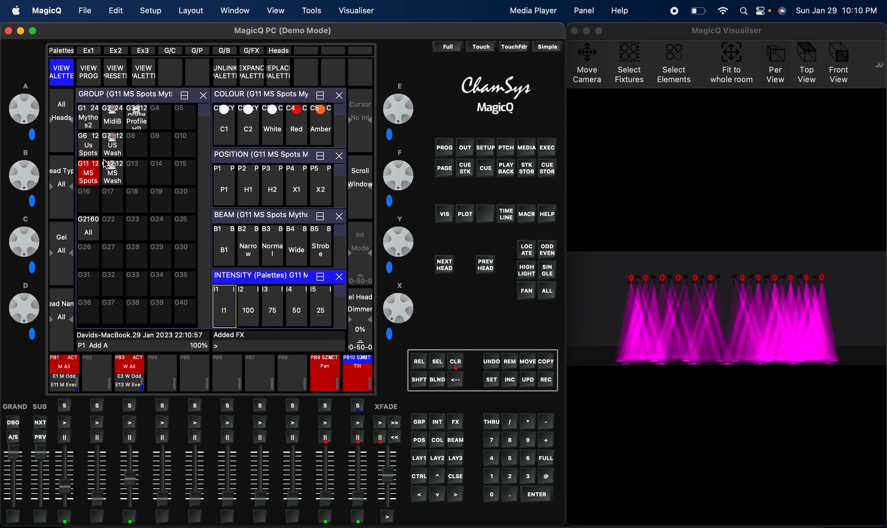
{"action": "left_click", "coordinate": [93, 173]}
{"action": "left_click", "coordinate": [112, 145]}
{"action": "left_click", "coordinate": [220, 77]}
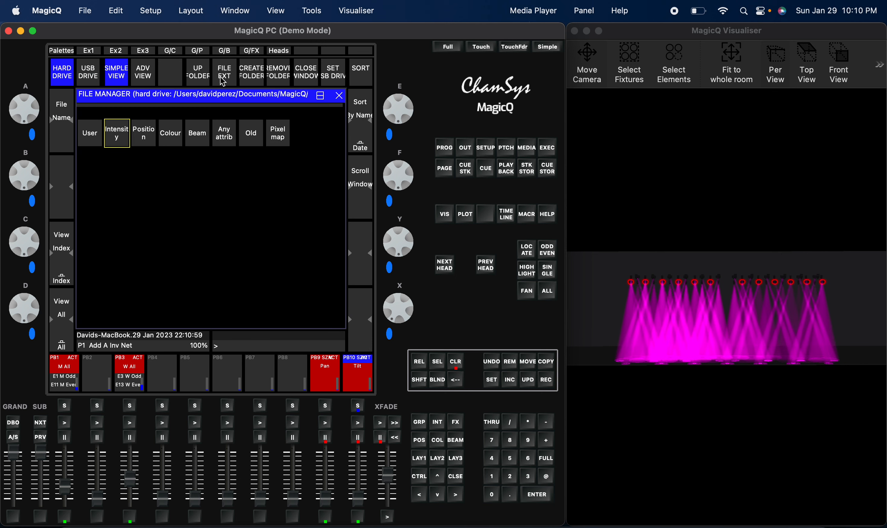
{"action": "left_click", "coordinate": [119, 134]}
{"action": "left_click", "coordinate": [88, 128]}
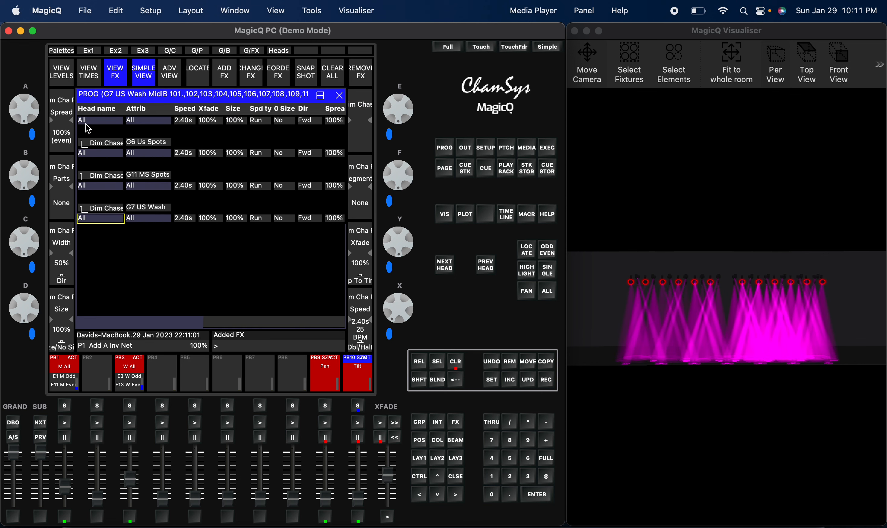
- Select only the MS Wash group and add the dim chase intensity effect to it
{"action": "left_click", "coordinate": [61, 50]}
{"action": "left_click", "coordinate": [112, 145]}
{"action": "left_click", "coordinate": [113, 175]}
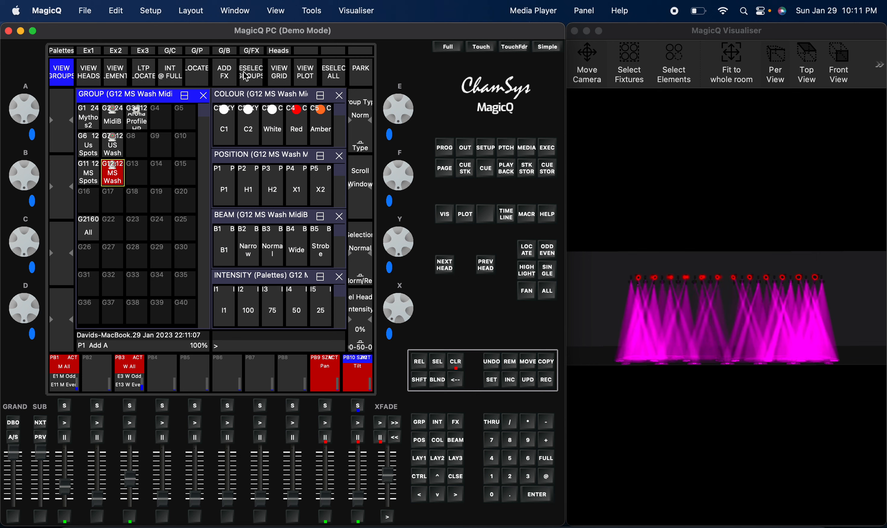
{"action": "left_click", "coordinate": [227, 73]}
{"action": "left_click", "coordinate": [112, 143]}
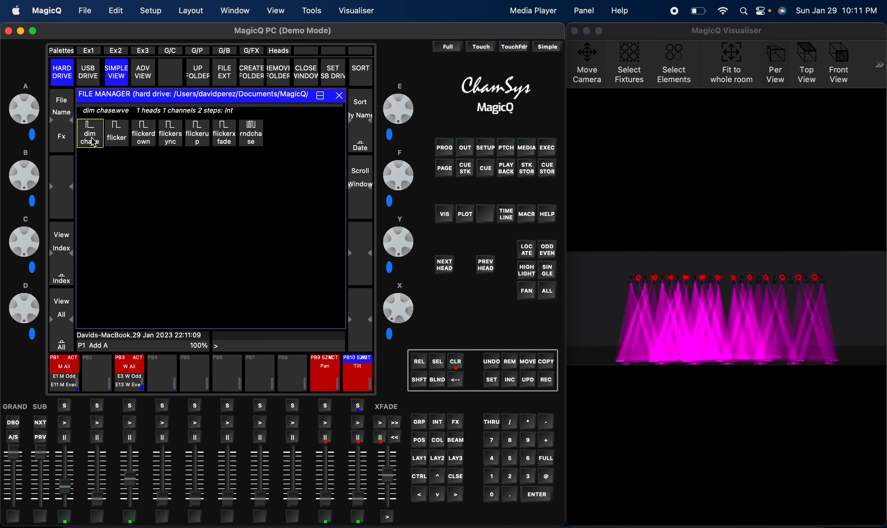
{"action": "left_click", "coordinate": [93, 142]}
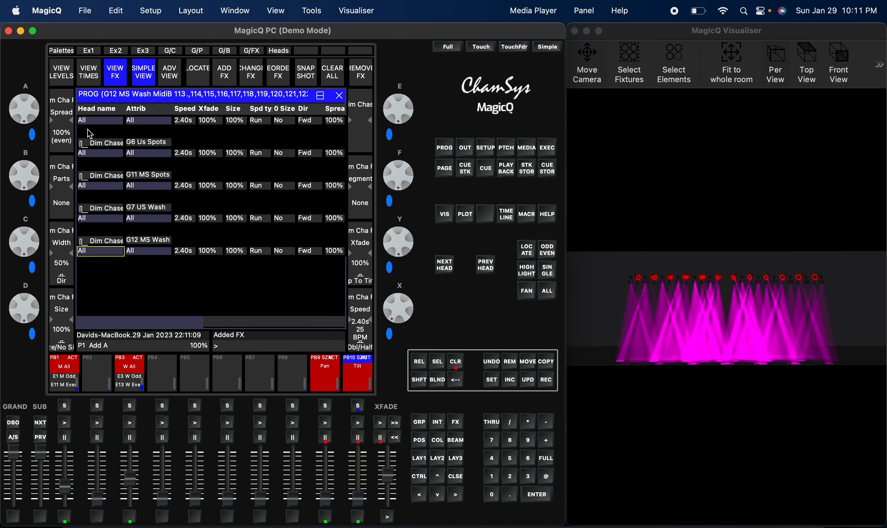
- Set all four dim chases to a speed of 2 s and a width of 46%, with direction Fwd
{"action": "left_click", "coordinate": [306, 120]}
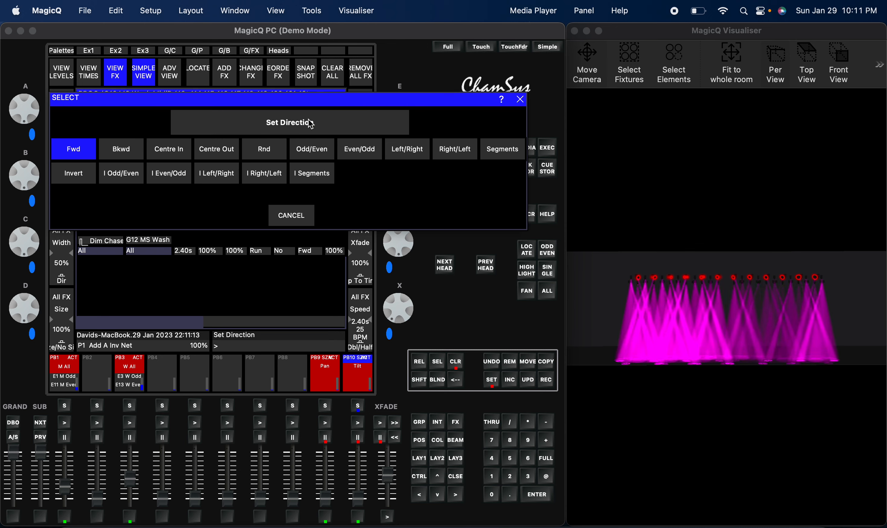
{"action": "left_click", "coordinate": [79, 147]}
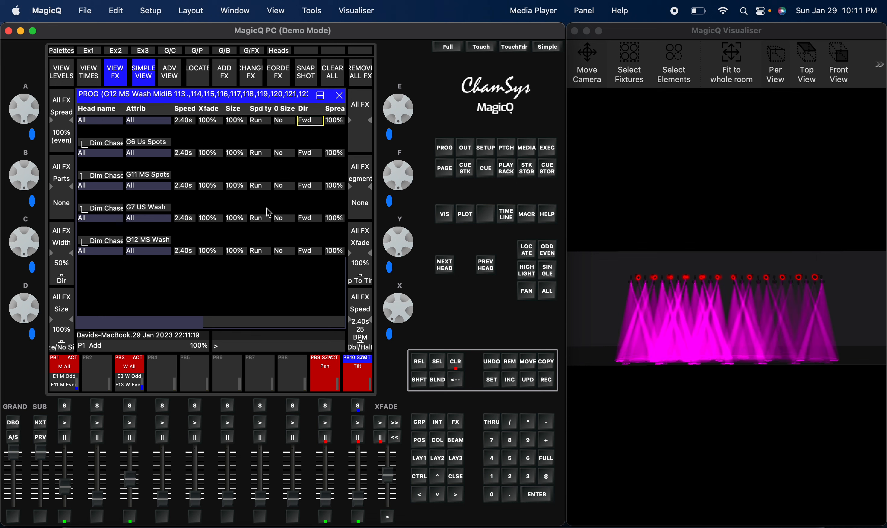
{"action": "left_click", "coordinate": [185, 121]}
{"action": "type", "text": "2"}
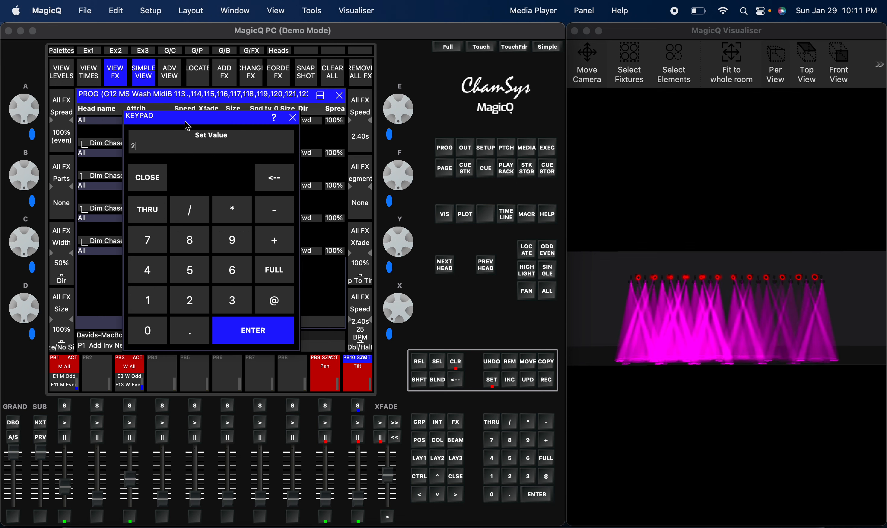
{"action": "key", "text": "Return"}
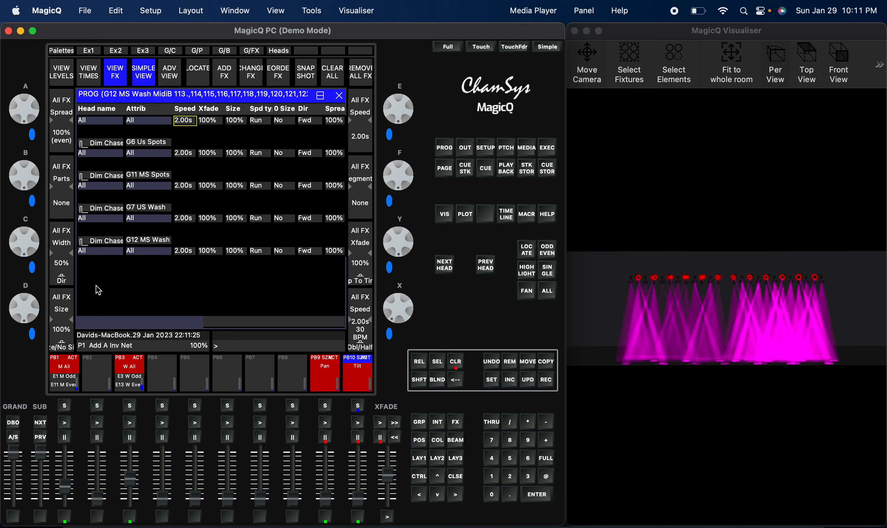
{"action": "left_click_drag", "start_coordinate": [41, 253], "coordinate": [20, 198]}
{"action": "left_click_drag", "start_coordinate": [35, 250], "coordinate": [41, 307]}
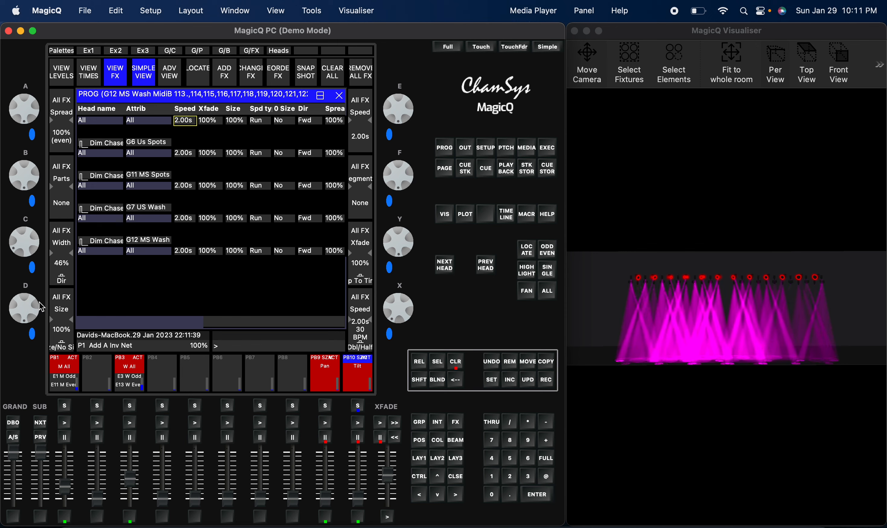
- Record the dim chases as Int Fx in the empty Execute cell beside Col Fx 1 and make the item 2 cells wide
{"action": "left_click", "coordinate": [121, 56]}
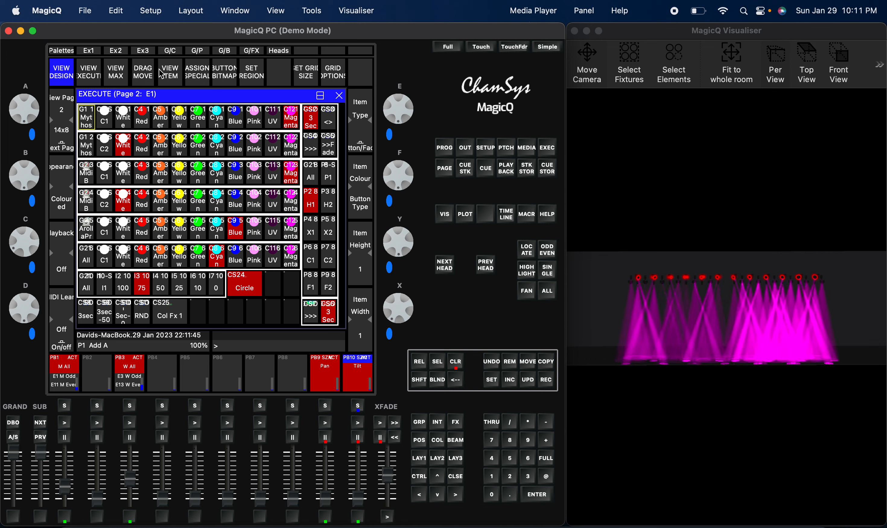
{"action": "left_click", "coordinate": [546, 379]}
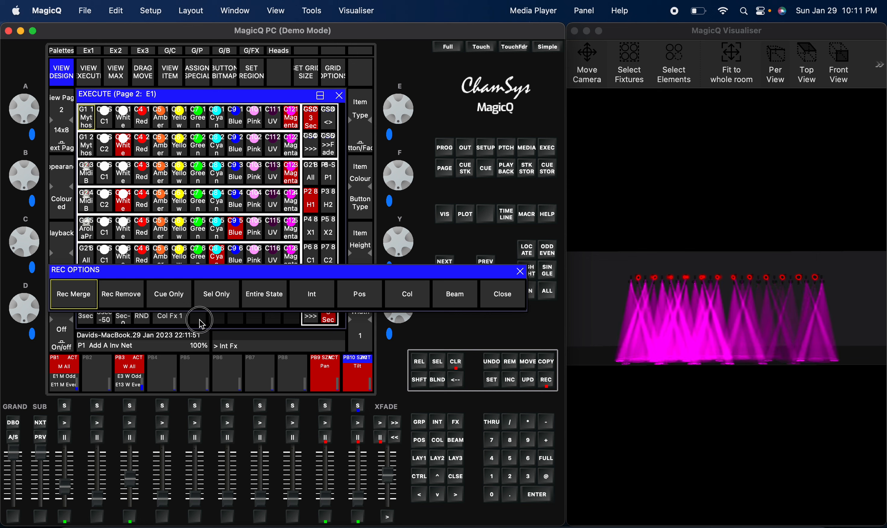
{"action": "left_click", "coordinate": [199, 319]}
{"action": "left_click", "coordinate": [368, 345]}
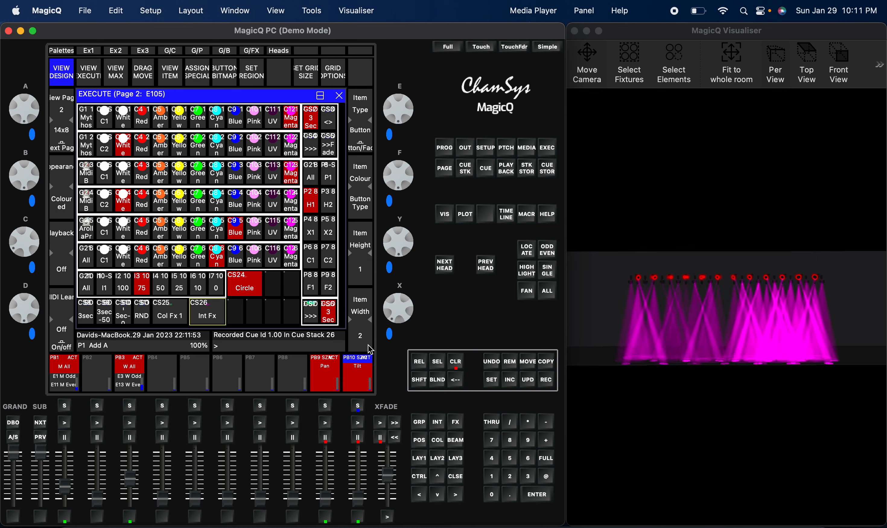
- Clear the programmer and activate Int Fx from the Execute grid
{"action": "left_click", "coordinate": [456, 363]}
{"action": "left_click", "coordinate": [203, 321]}
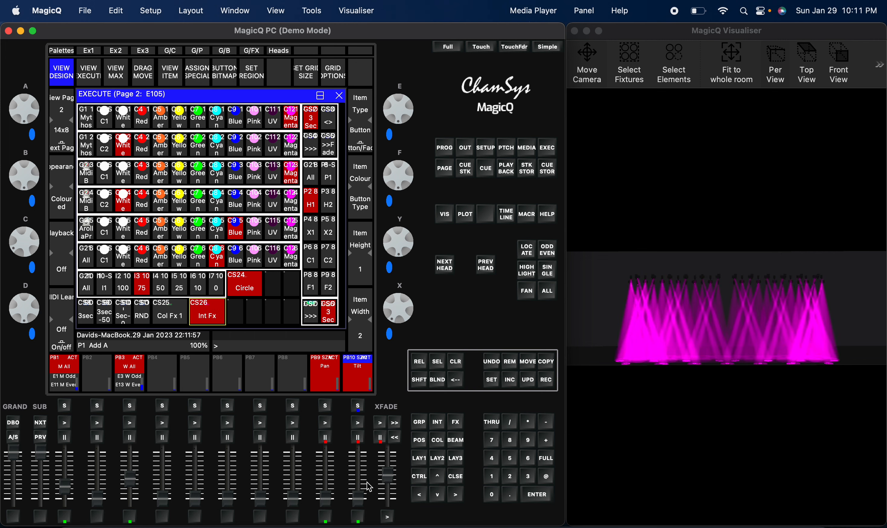
{"action": "mouse_move", "coordinate": [391, 482]}
{"action": "left_mouse_down"}
{"action": "mouse_move", "coordinate": [387, 463]}
{"action": "mouse_move", "coordinate": [388, 500]}
{"action": "mouse_move", "coordinate": [388, 480]}
{"action": "left_mouse_up"}
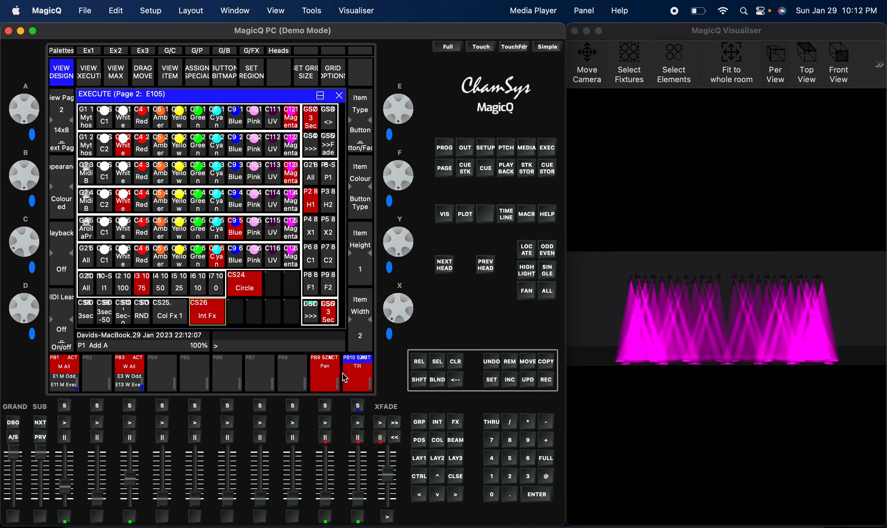
{"action": "left_click", "coordinate": [456, 360]}
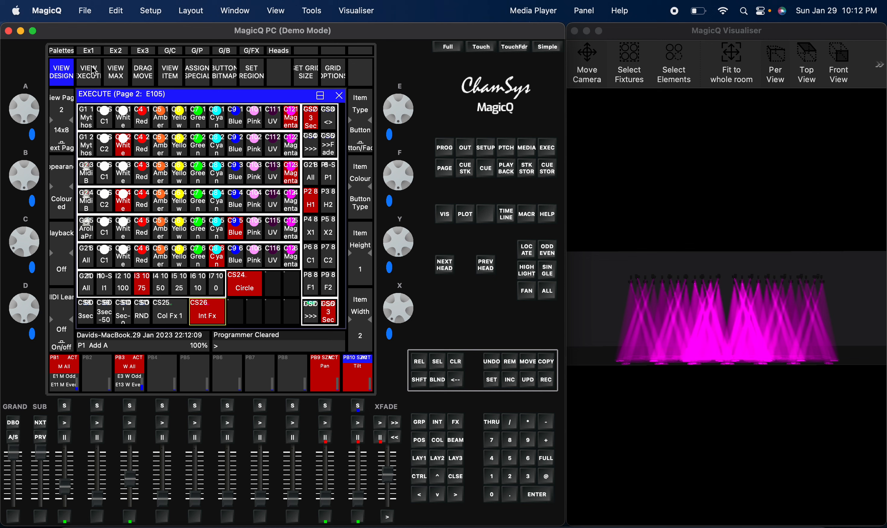
- Return to the palettes layout and add the zoomchase beam effect to the US Spots group
{"action": "left_click", "coordinate": [67, 53]}
{"action": "left_click", "coordinate": [98, 154]}
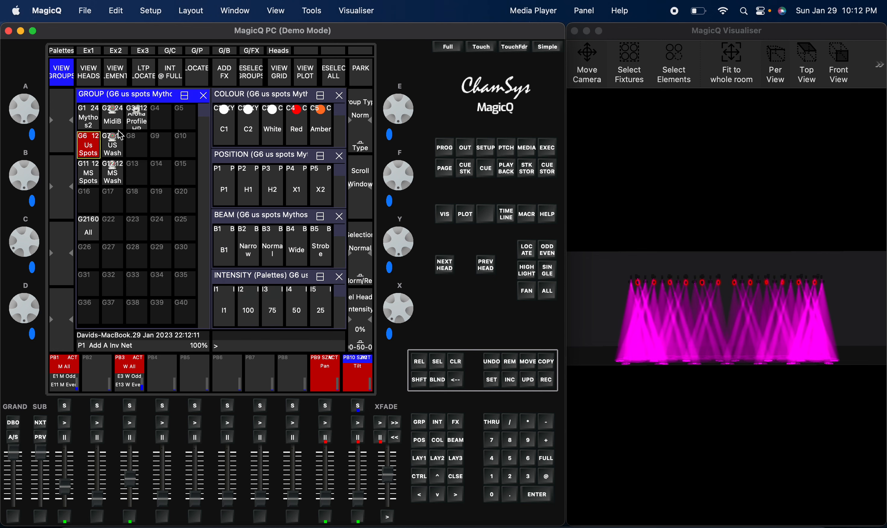
{"action": "left_click", "coordinate": [226, 80]}
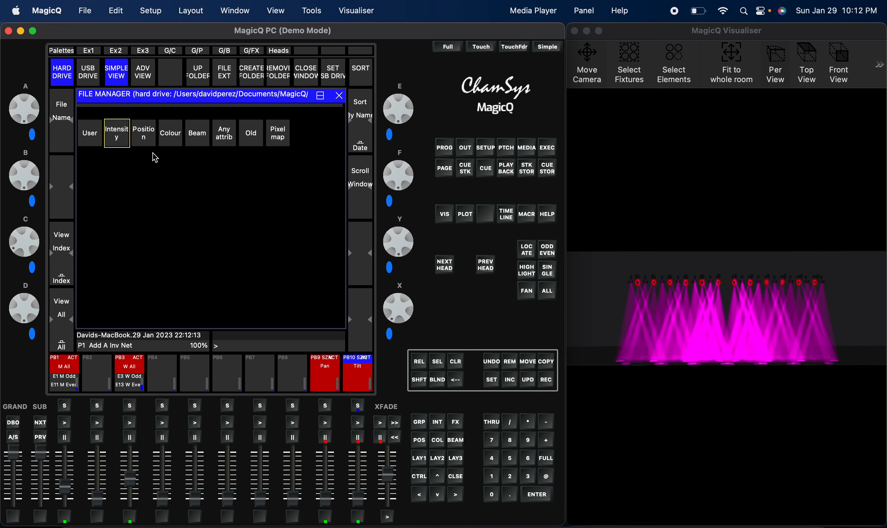
{"action": "left_click", "coordinate": [198, 142]}
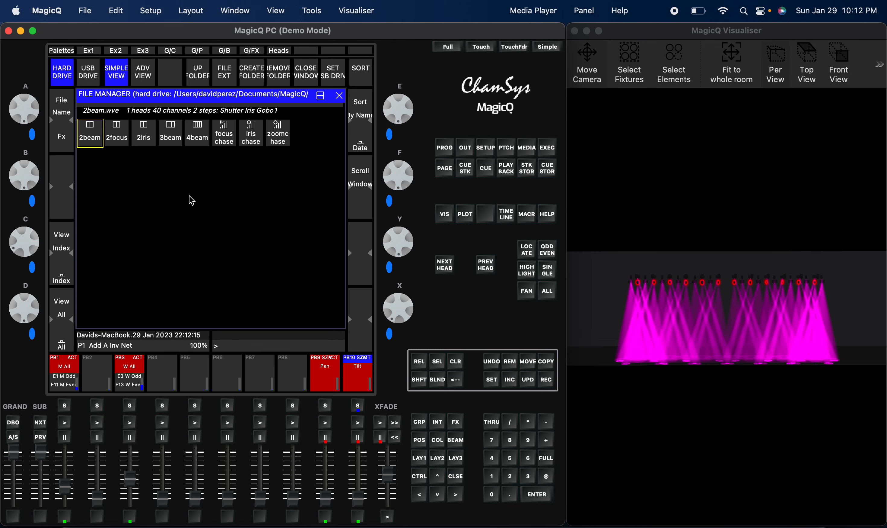
{"action": "left_click", "coordinate": [282, 147]}
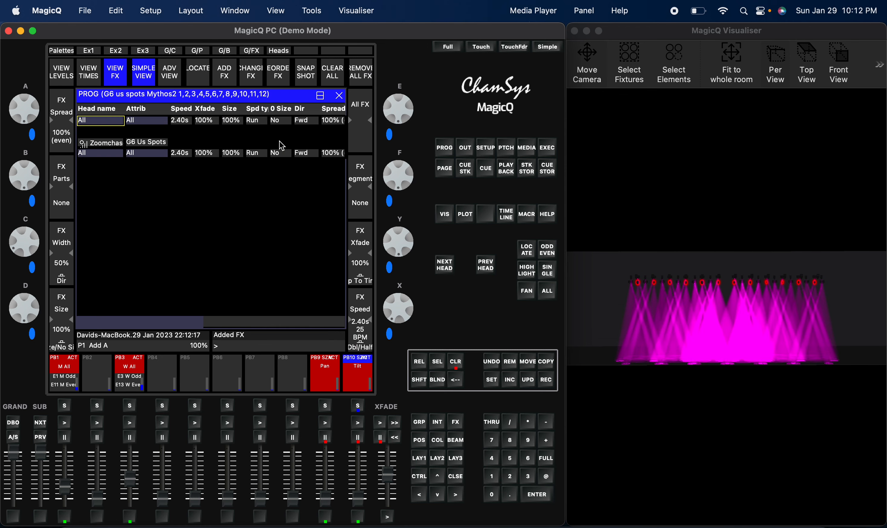
- Add the zoomchase beam effect to the MS Spots group and return to the palettes layout
{"action": "left_click", "coordinate": [66, 51]}
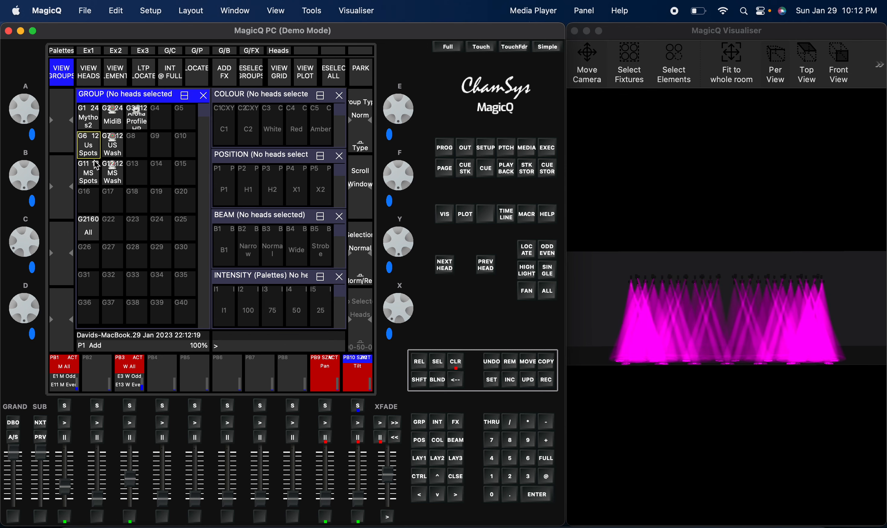
{"action": "left_click", "coordinate": [88, 173]}
{"action": "left_click", "coordinate": [221, 79]}
{"action": "left_click", "coordinate": [196, 139]}
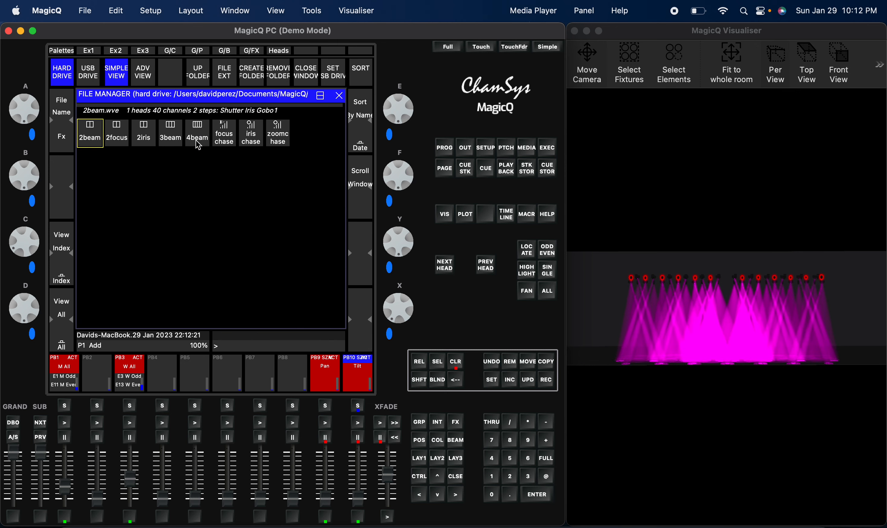
{"action": "left_click", "coordinate": [272, 140]}
{"action": "left_click", "coordinate": [62, 51]}
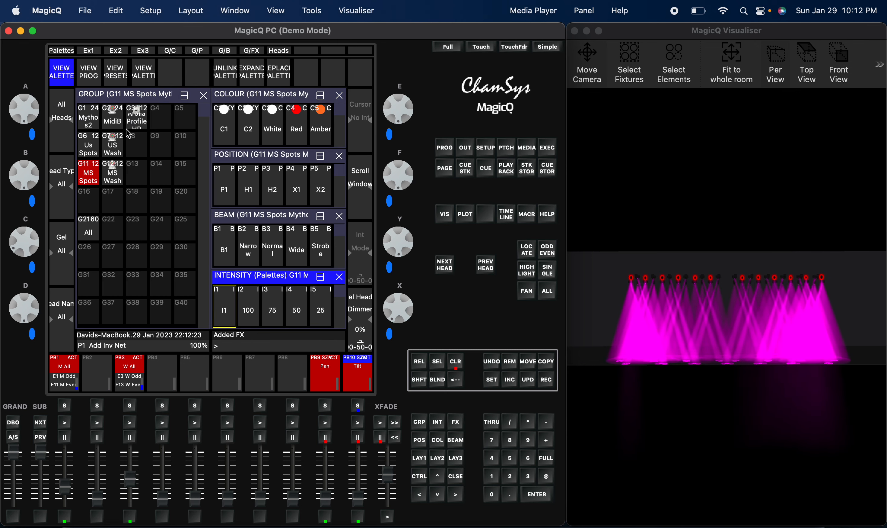
- Add the zoomchase beam effect to the US Wash group and return to the palettes layout
{"action": "left_click", "coordinate": [112, 147]}
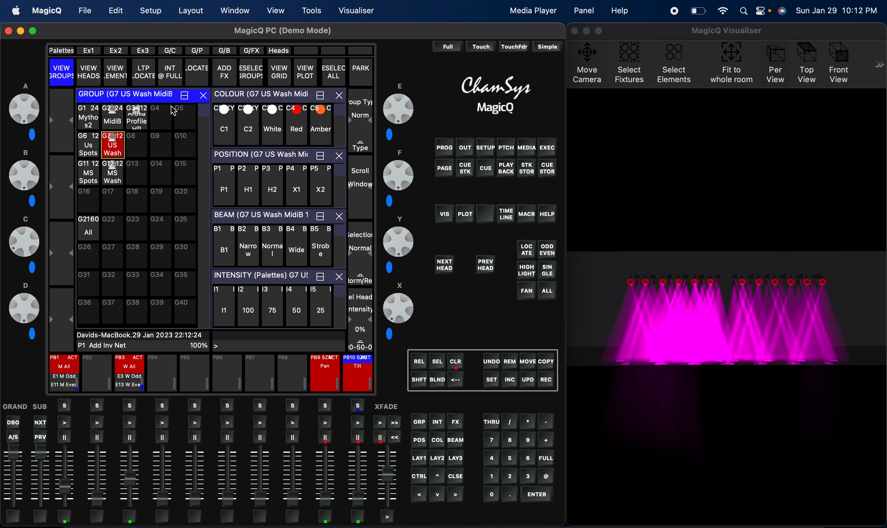
{"action": "left_click", "coordinate": [224, 72]}
{"action": "left_click", "coordinate": [198, 139]}
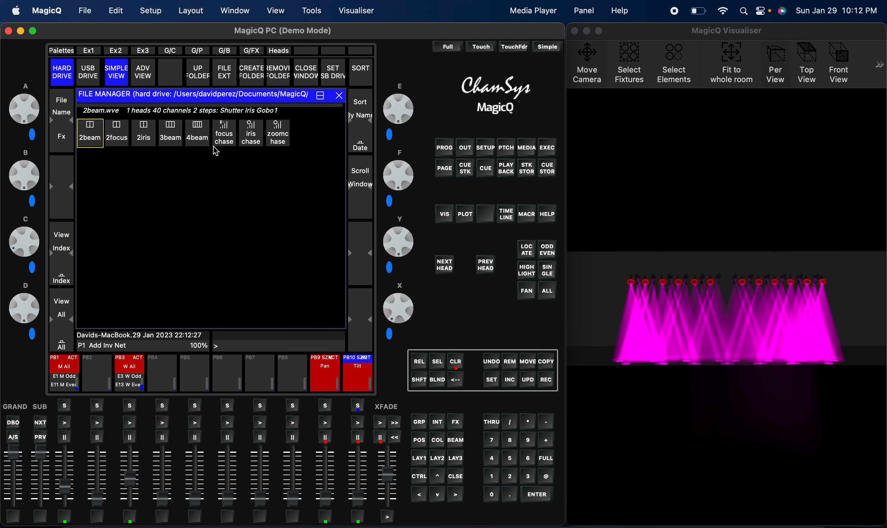
{"action": "left_click", "coordinate": [287, 147]}
{"action": "left_click", "coordinate": [62, 50]}
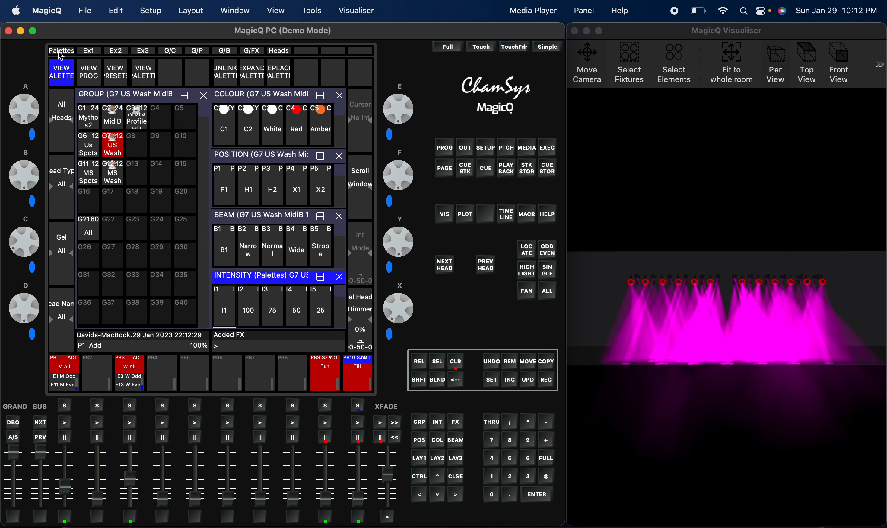
- Select only the MS Wash group and add the zoomchase beam effect to it
{"action": "left_click", "coordinate": [111, 154]}
{"action": "left_click", "coordinate": [112, 174]}
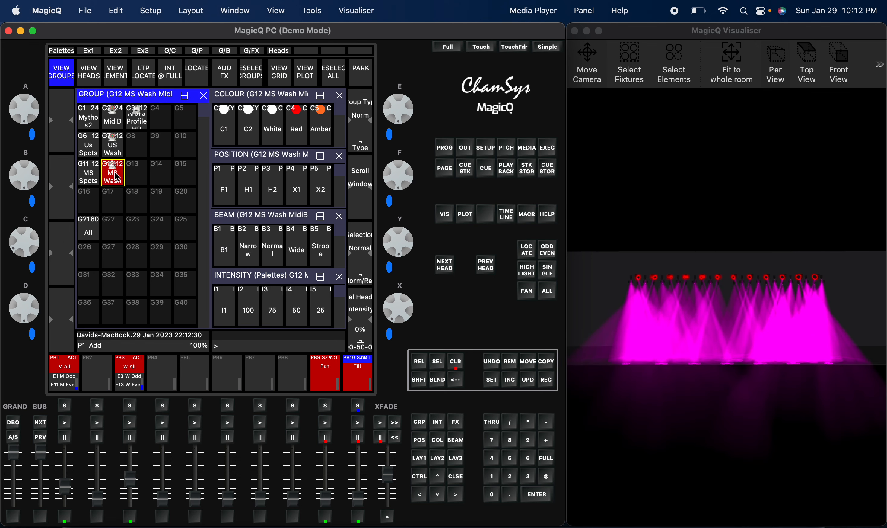
{"action": "left_click", "coordinate": [224, 73]}
{"action": "left_click", "coordinate": [200, 136]}
{"action": "left_click", "coordinate": [200, 134]}
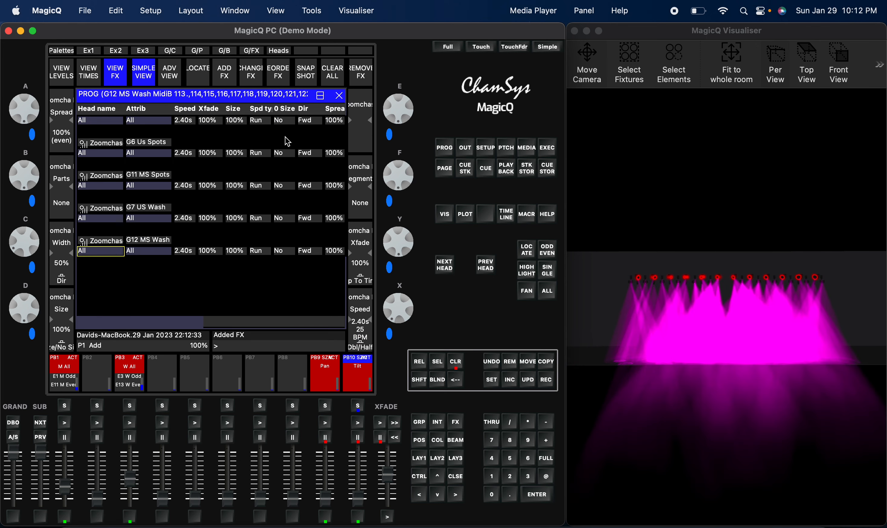
- Set the direction of all four zoomchase effects to Rnd and return to the palettes layout
{"action": "left_click", "coordinate": [312, 123]}
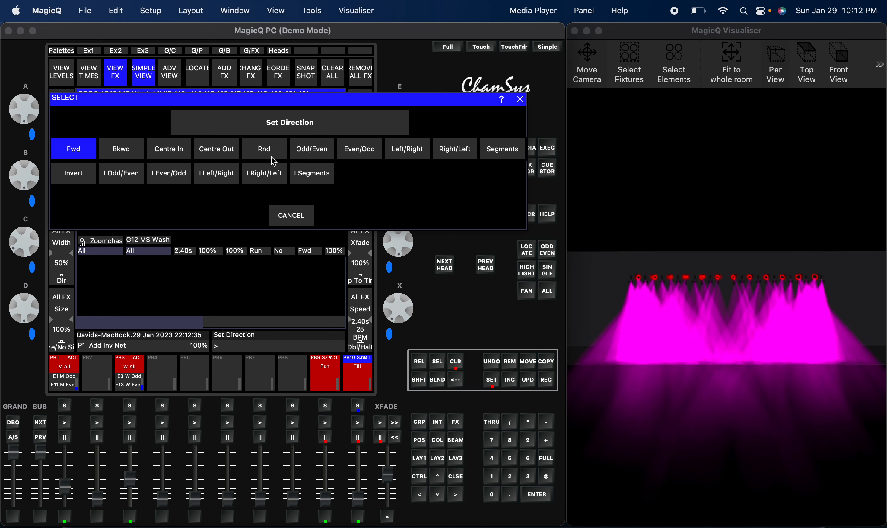
{"action": "left_click", "coordinate": [273, 154]}
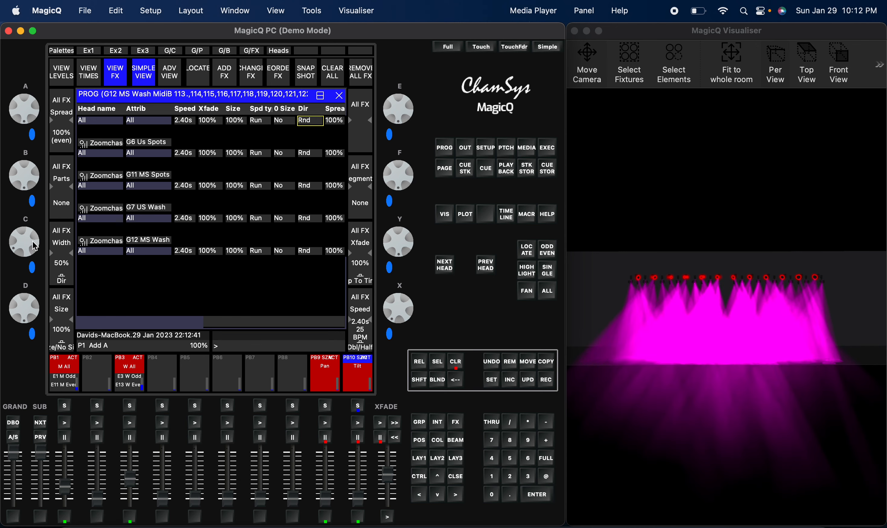
{"action": "left_click", "coordinate": [64, 50]}
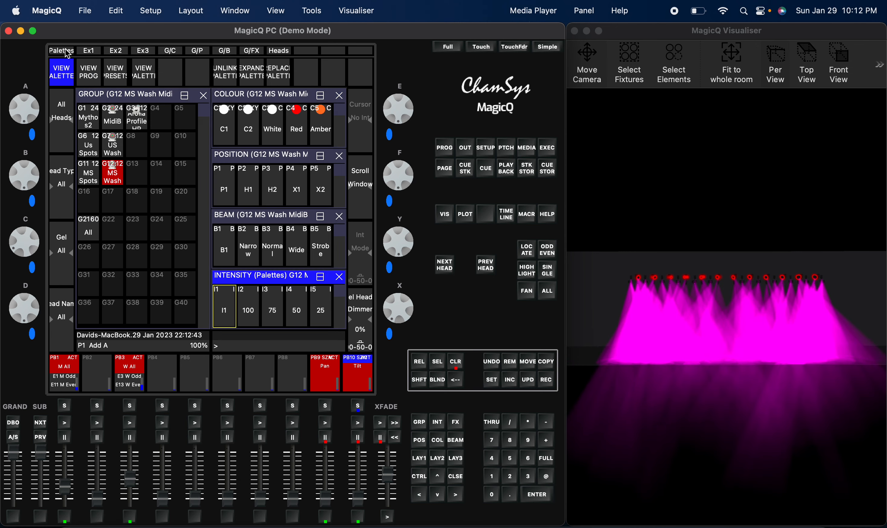
- Record the zoomchases as Zoom in the empty Execute cell beside Int Fx and make the item 2 cells wide
{"action": "left_click", "coordinate": [117, 52]}
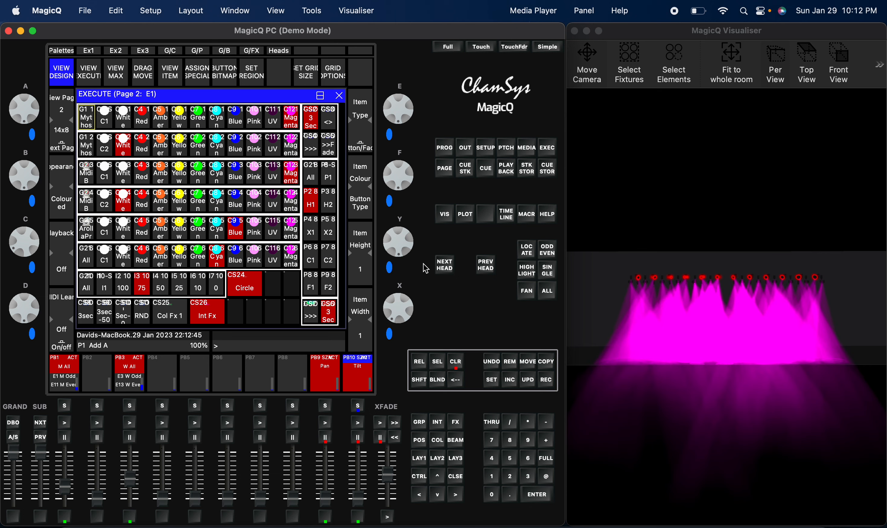
{"action": "left_click", "coordinate": [547, 381]}
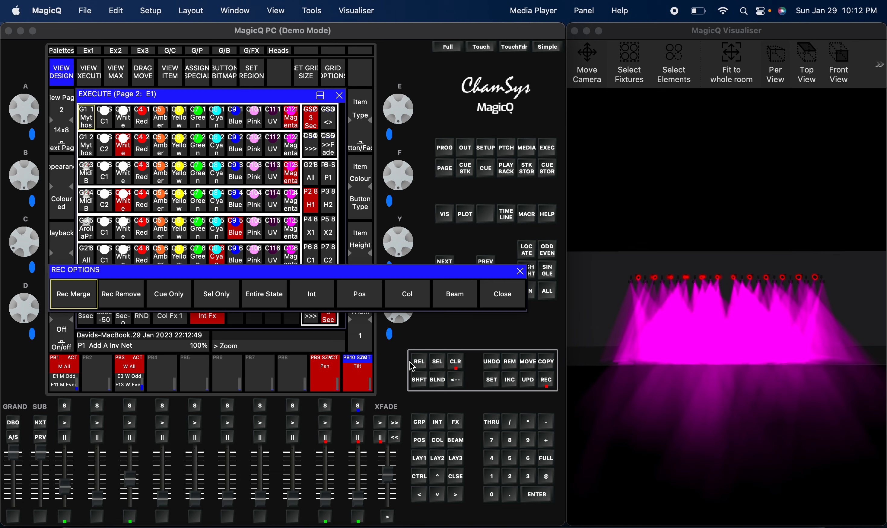
{"action": "left_click", "coordinate": [242, 320]}
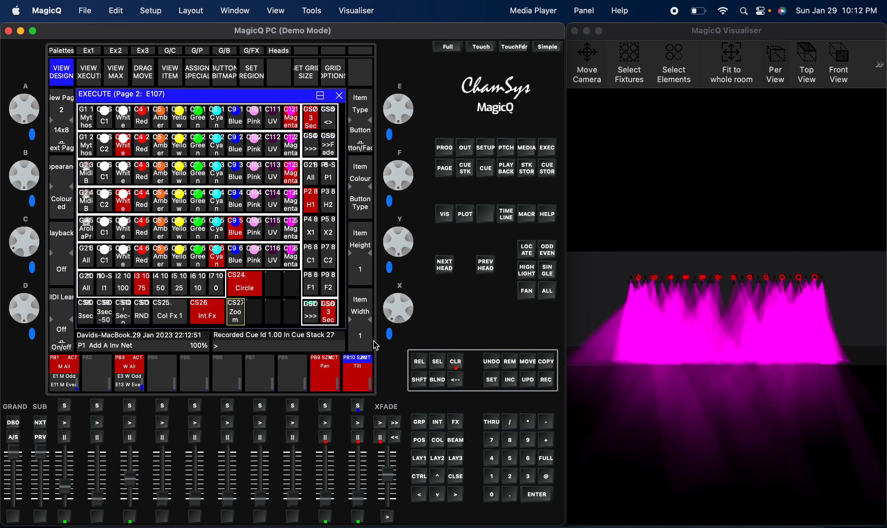
{"action": "left_click", "coordinate": [365, 344]}
- Clear the programmer, test the Zoom item by activating and releasing it, and release Int Fx
{"action": "left_click", "coordinate": [456, 361]}
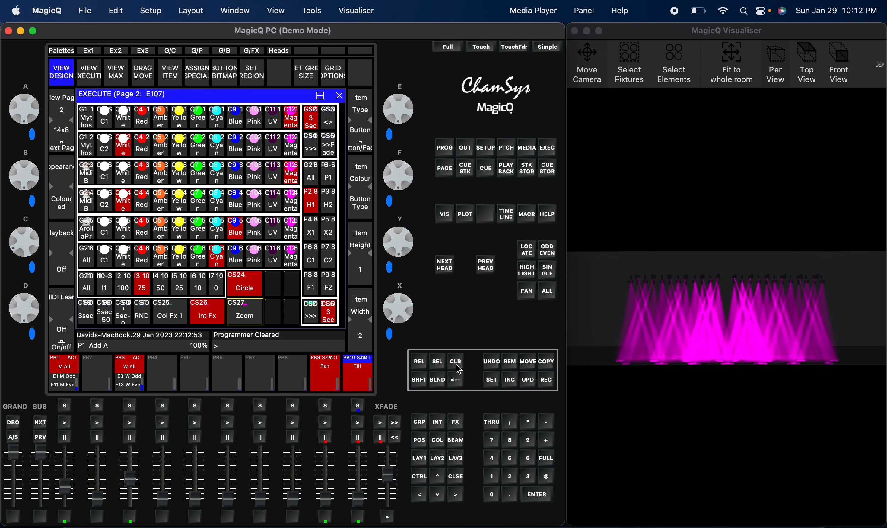
{"action": "left_click", "coordinate": [253, 318]}
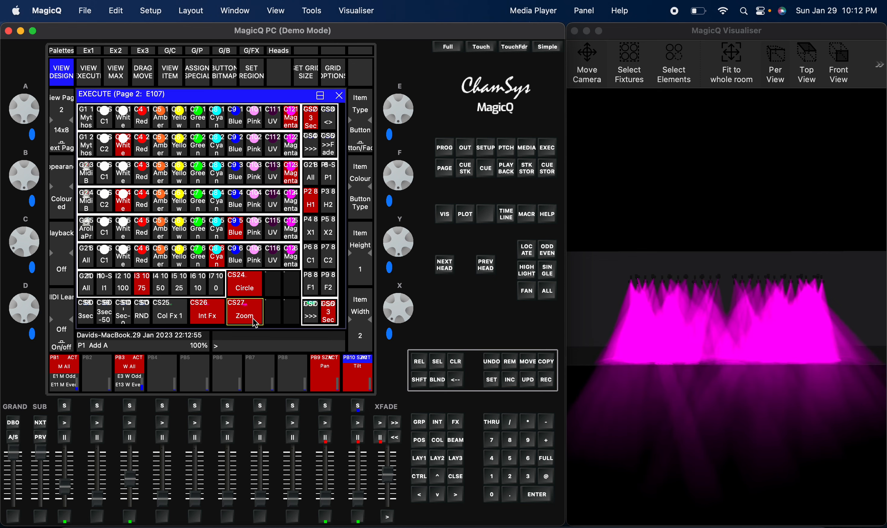
{"action": "left_click", "coordinate": [253, 317]}
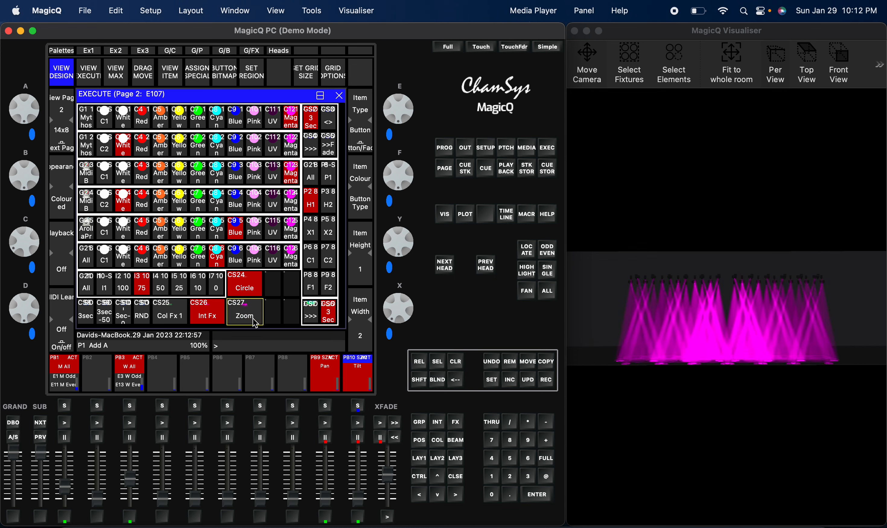
{"action": "left_click", "coordinate": [216, 320]}
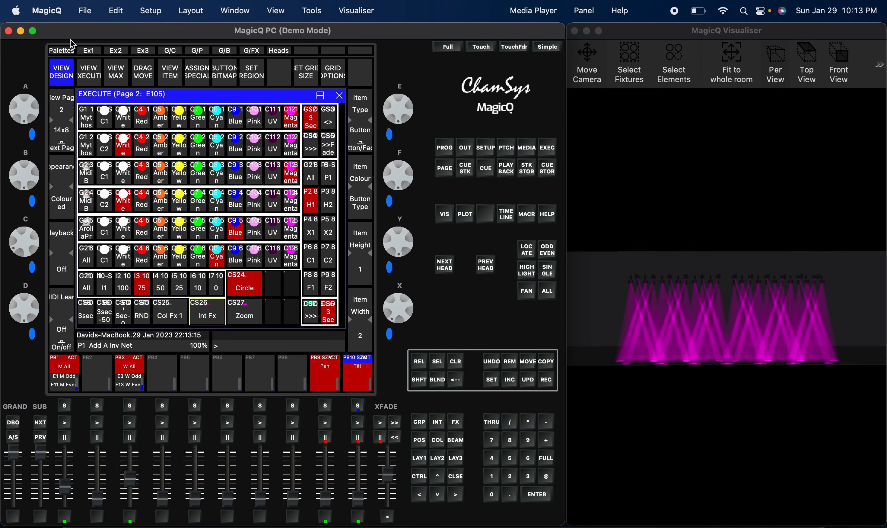
- Select the All group in the palettes layout and switch the console to the Touch layout with its shifted functions latched
{"action": "left_click", "coordinate": [61, 51]}
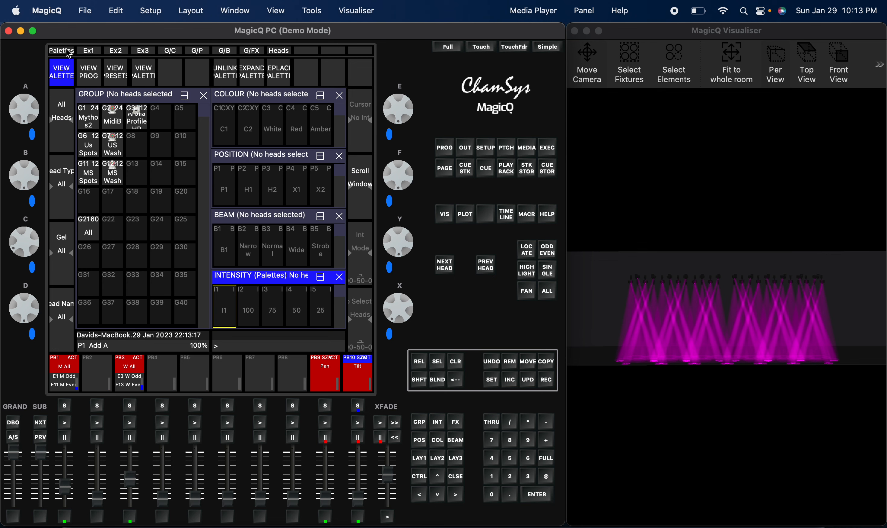
{"action": "left_click", "coordinate": [100, 232]}
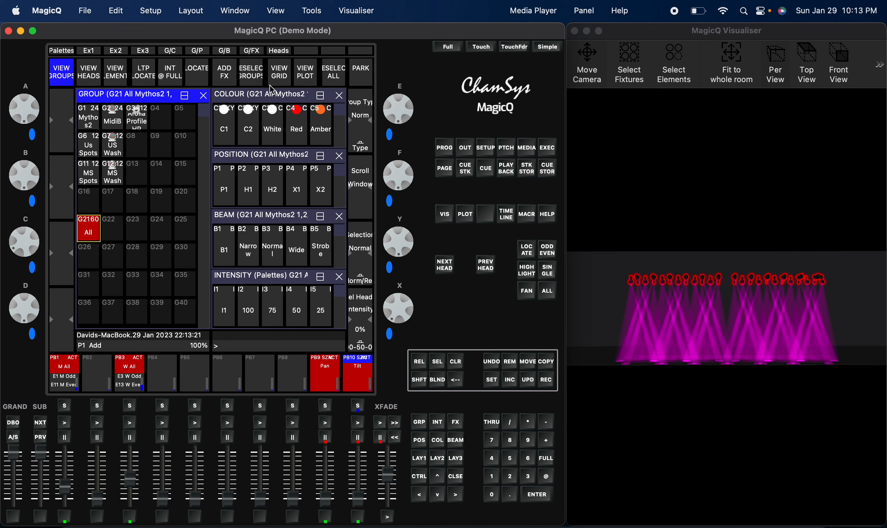
{"action": "key", "text": "shift"}
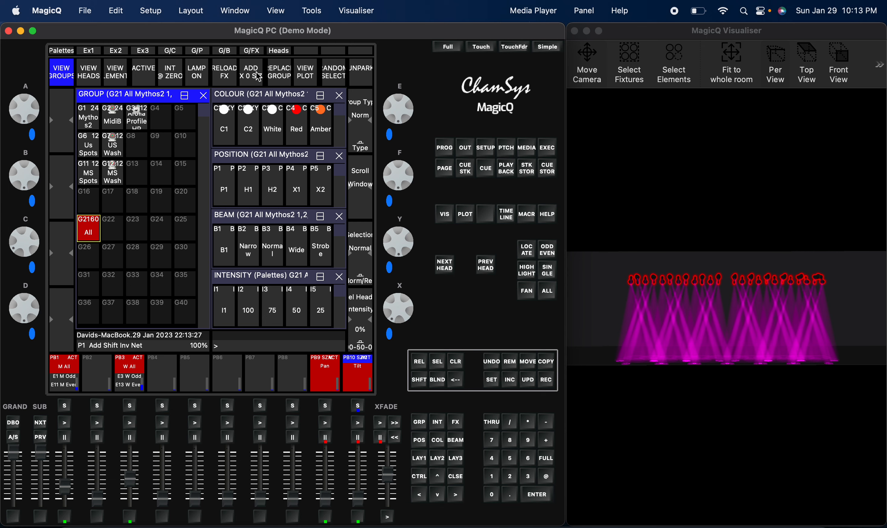
{"action": "left_click", "coordinate": [485, 48]}
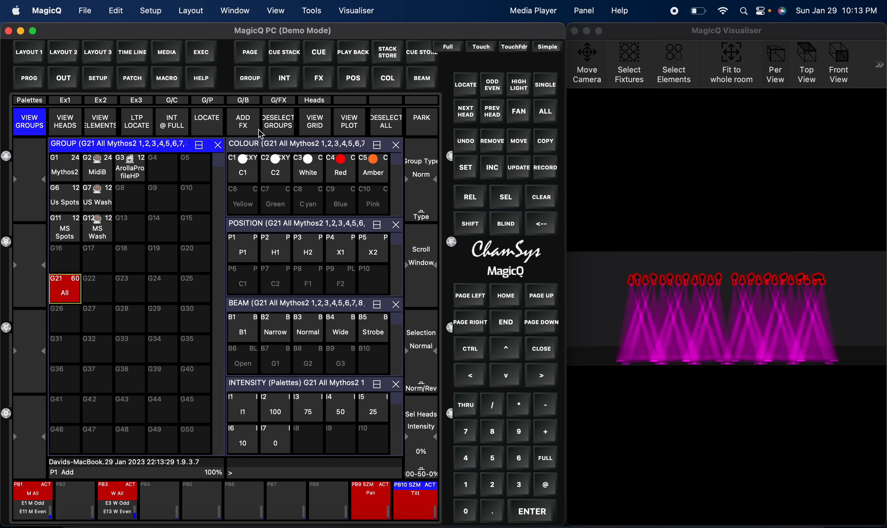
{"action": "key", "text": "shift"}
{"action": "left_click", "coordinate": [78, 289]}
{"action": "left_click", "coordinate": [76, 289]}
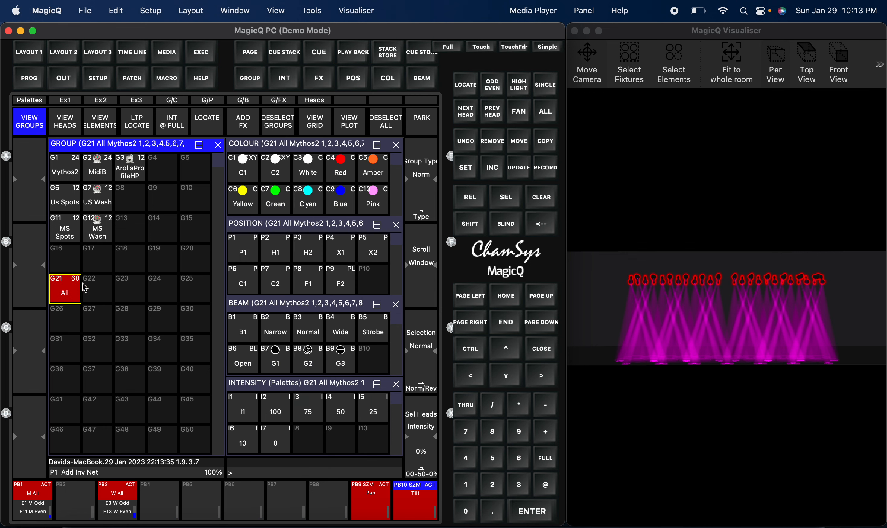
{"action": "left_click", "coordinate": [474, 234]}
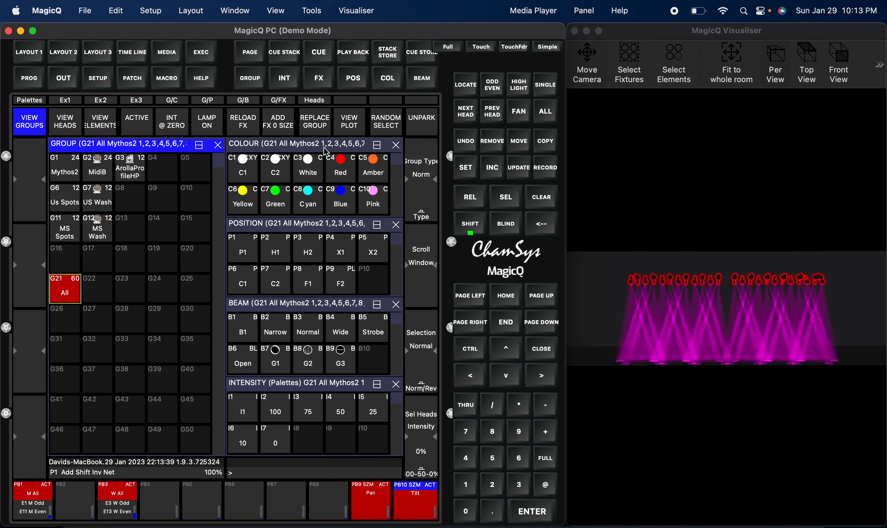
- Add the dim chase intensity effect at zero size to the All group and return to the palettes layout
{"action": "left_click", "coordinate": [287, 126]}
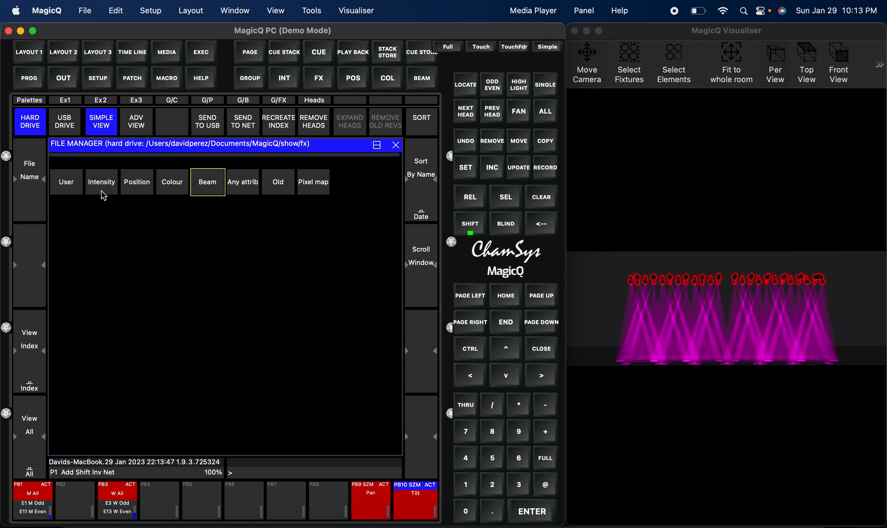
{"action": "left_click", "coordinate": [102, 195]}
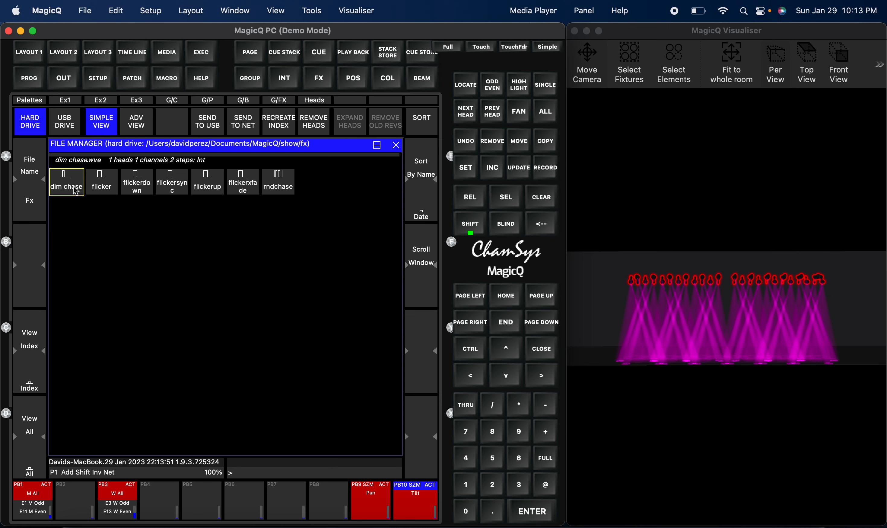
{"action": "left_click", "coordinate": [75, 191]}
{"action": "left_click", "coordinate": [43, 102]}
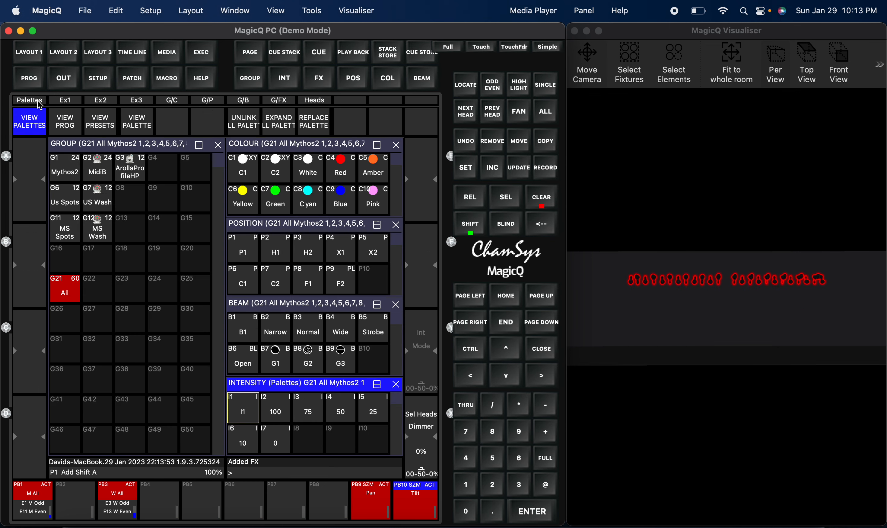
- Add the circle position effect at zero size to the All group and return to the palettes layout
{"action": "left_click", "coordinate": [80, 298]}
{"action": "left_click", "coordinate": [80, 298]}
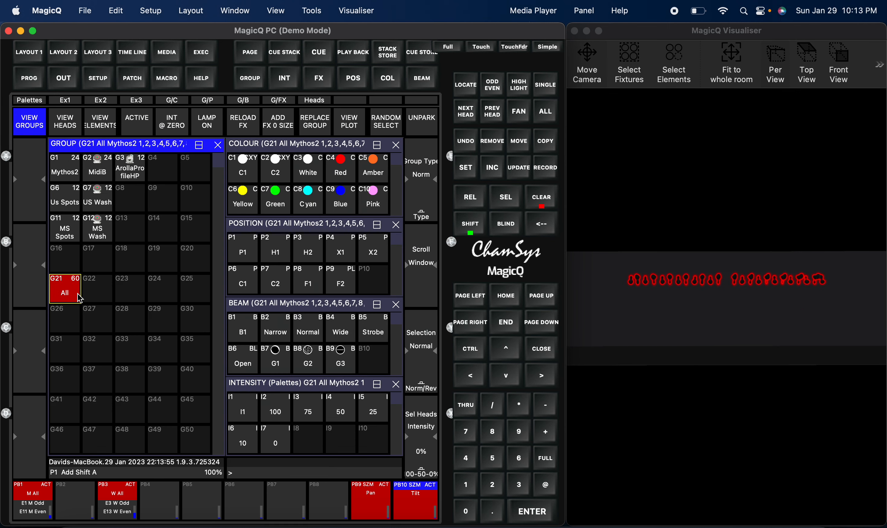
{"action": "left_click", "coordinate": [279, 127]}
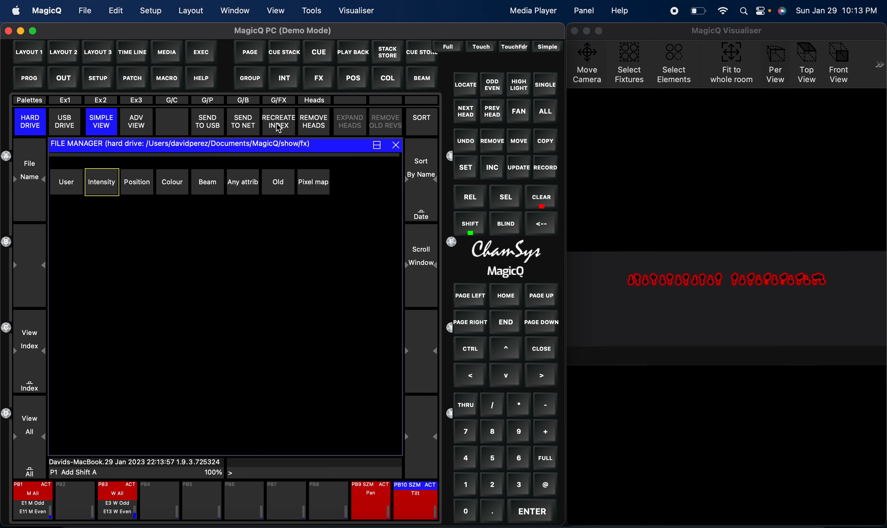
{"action": "left_click", "coordinate": [138, 185]}
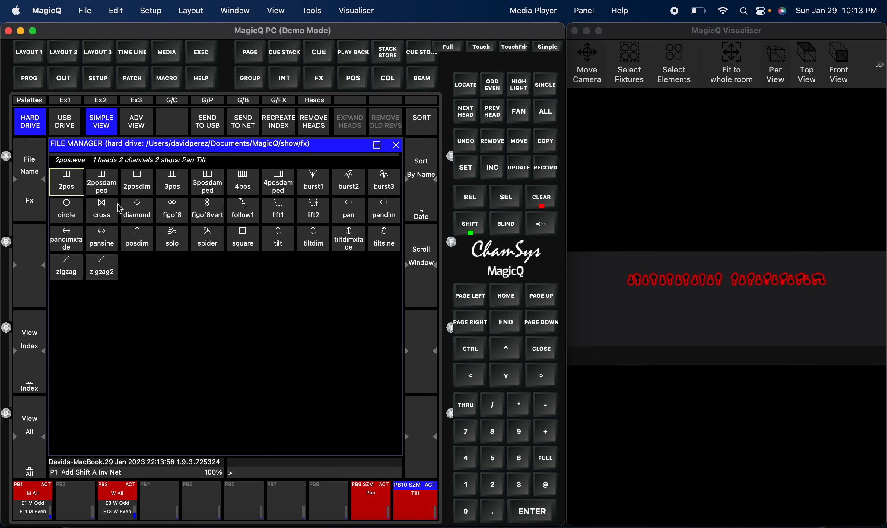
{"action": "left_click", "coordinate": [72, 219]}
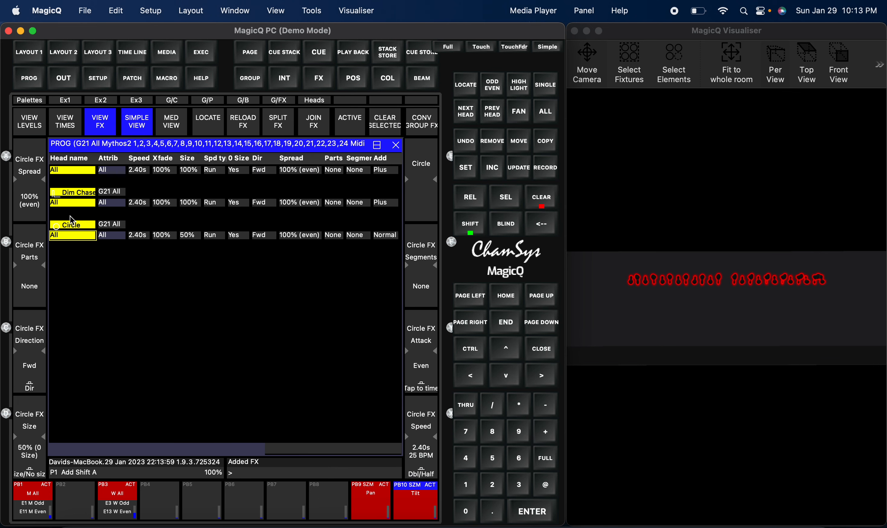
{"action": "left_click", "coordinate": [34, 101]}
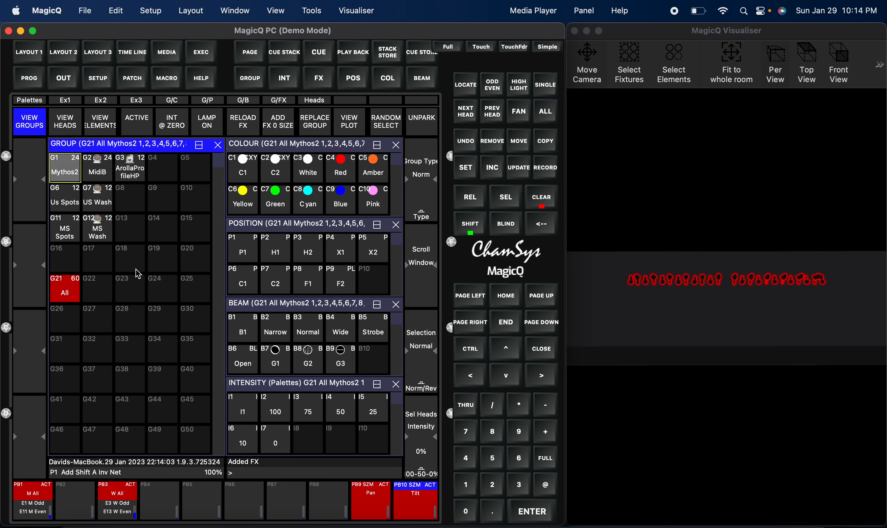
- Add the 2col effect at zero size to the All group with palettes C1 and C2, including head elements, and return to the groups
{"action": "left_click", "coordinate": [74, 290]}
{"action": "left_click", "coordinate": [74, 290]}
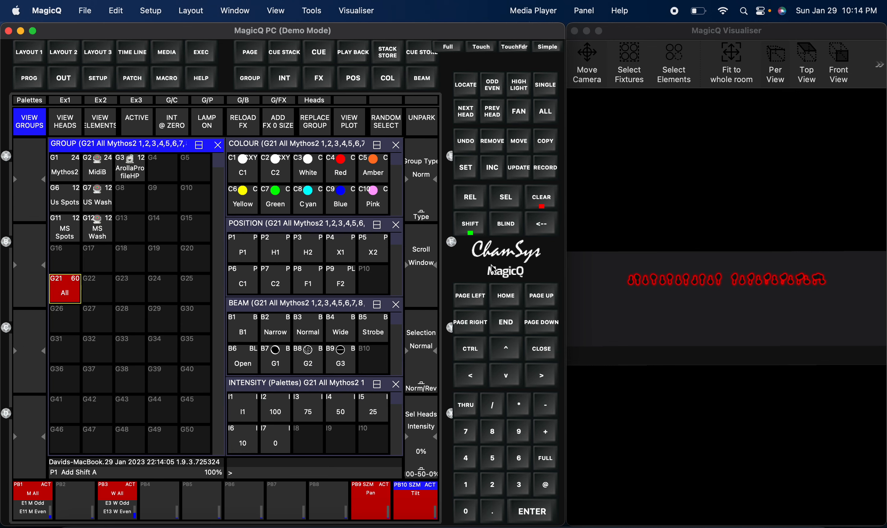
{"action": "left_click", "coordinate": [278, 130]}
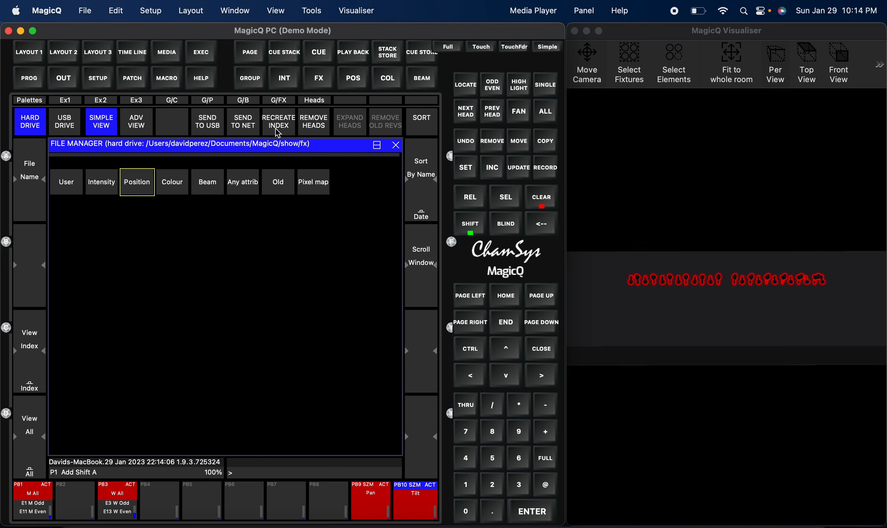
{"action": "left_click", "coordinate": [182, 189]}
{"action": "left_click", "coordinate": [107, 191]}
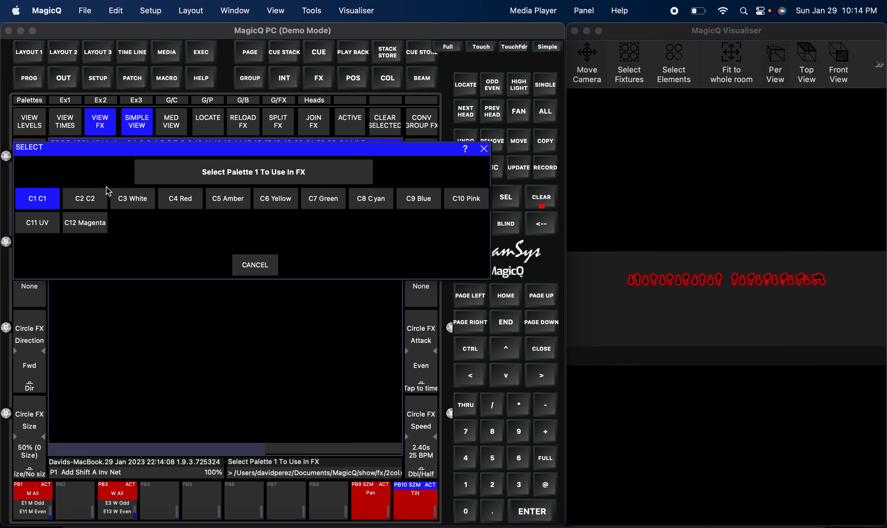
{"action": "left_click", "coordinate": [76, 201]}
{"action": "left_click", "coordinate": [85, 204]}
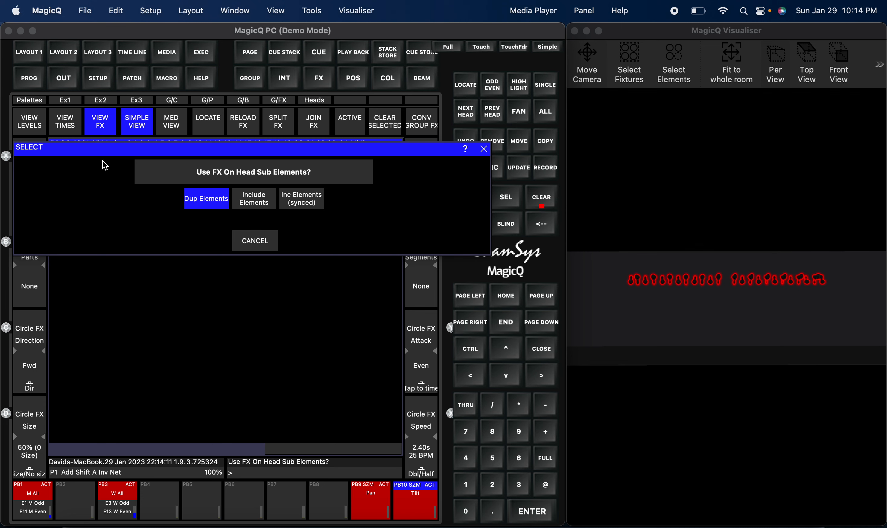
{"action": "left_click", "coordinate": [253, 204]}
{"action": "left_click", "coordinate": [33, 102]}
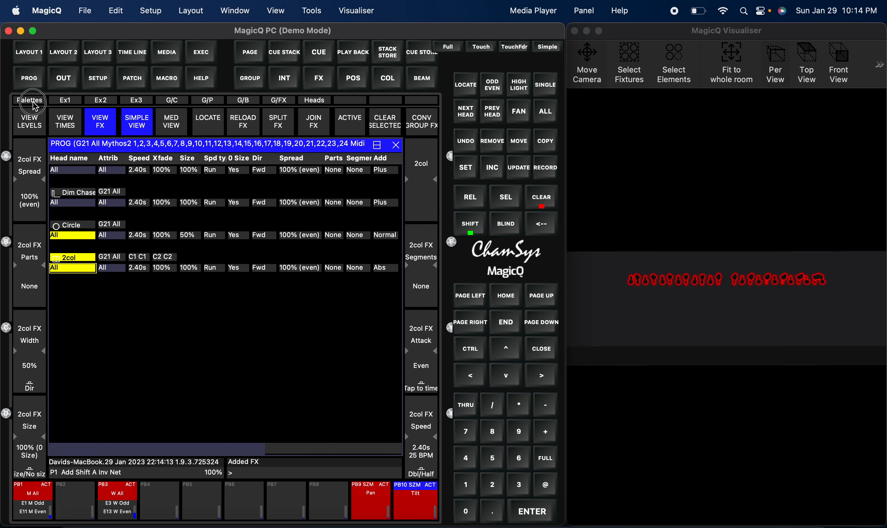
{"action": "left_click", "coordinate": [108, 310]}
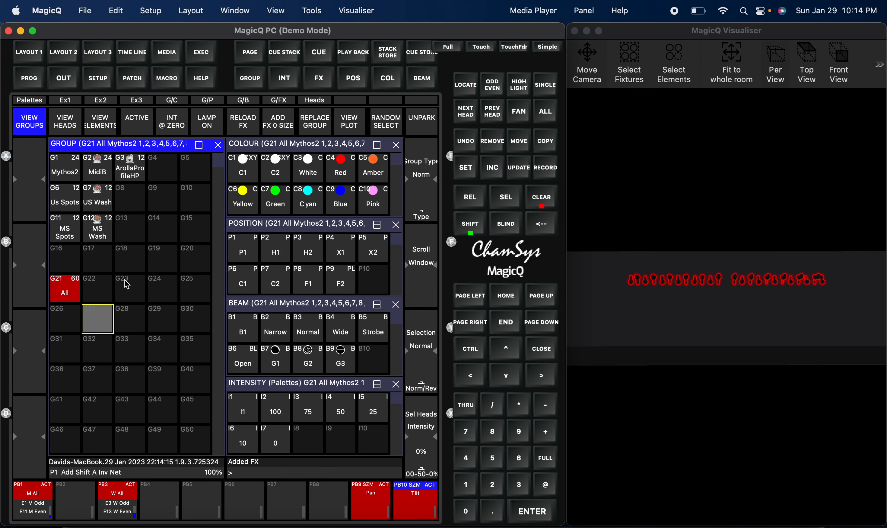
- Add the Zoomchase effect at zero size to the All group
{"action": "left_click", "coordinate": [65, 290]}
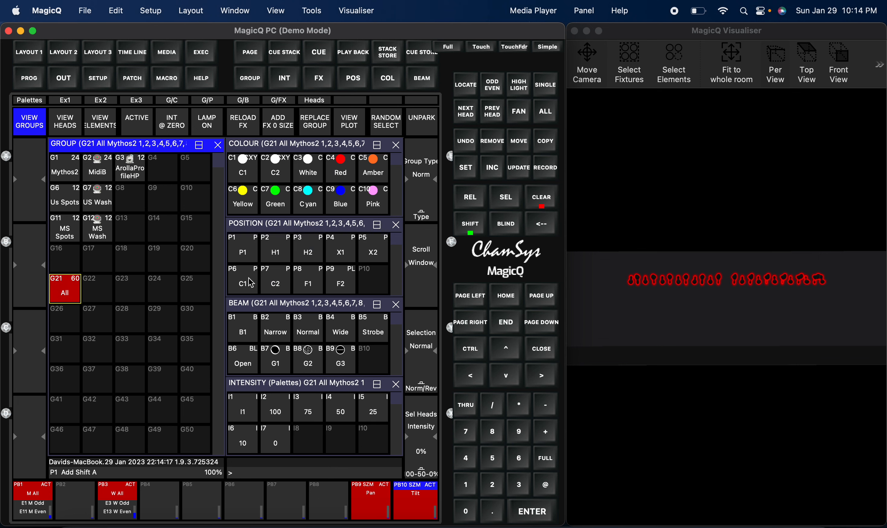
{"action": "left_click", "coordinate": [278, 126]}
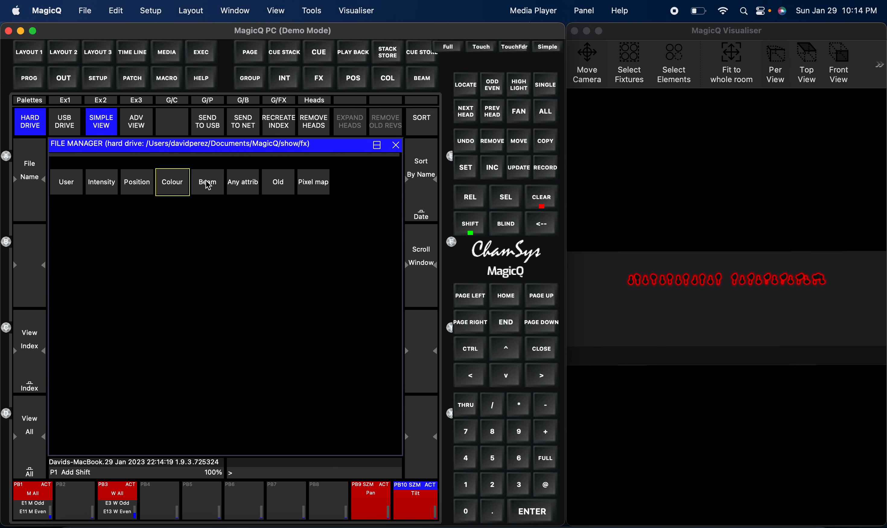
{"action": "left_click", "coordinate": [322, 185]}
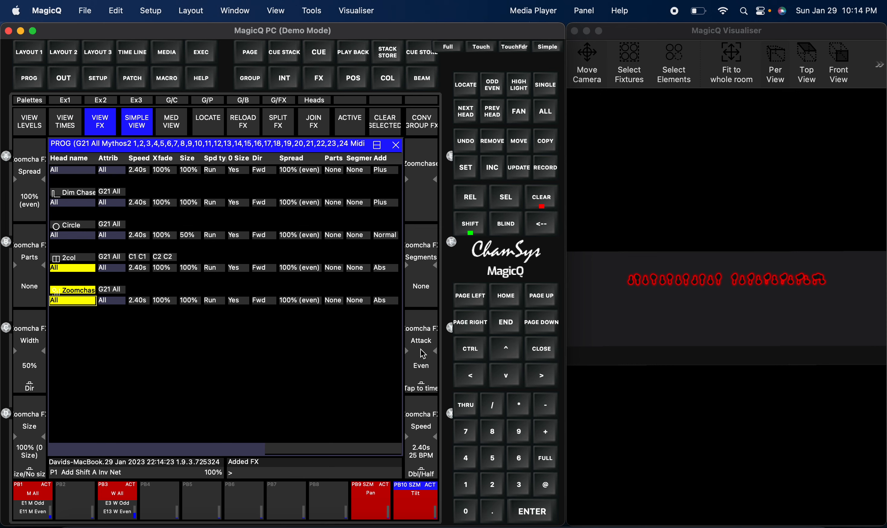
- Record the programmer as Stomp Fx on the empty slot beside Circle in the second Execute page
{"action": "left_click", "coordinate": [103, 101]}
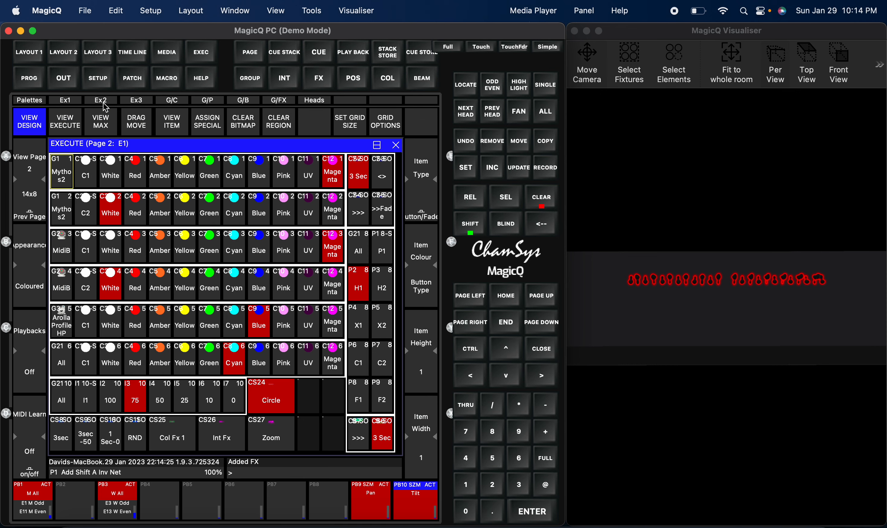
{"action": "left_click", "coordinate": [549, 171]}
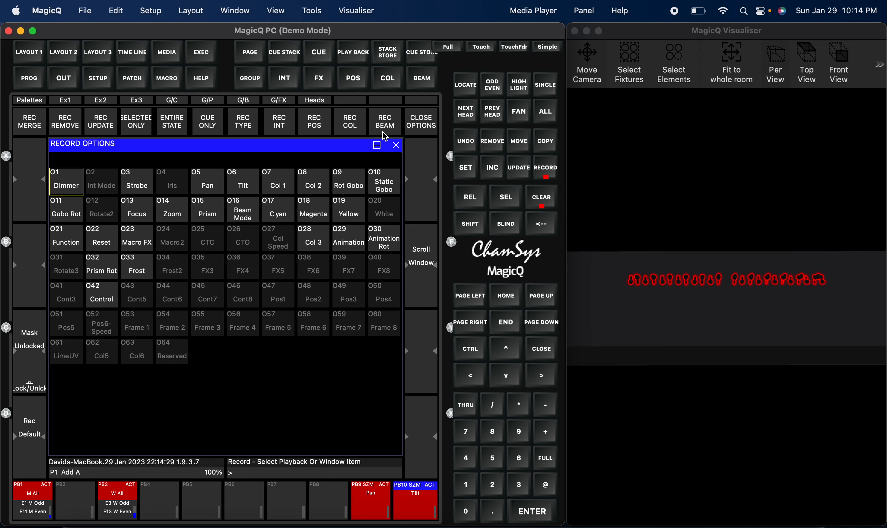
{"action": "left_click", "coordinate": [395, 144]}
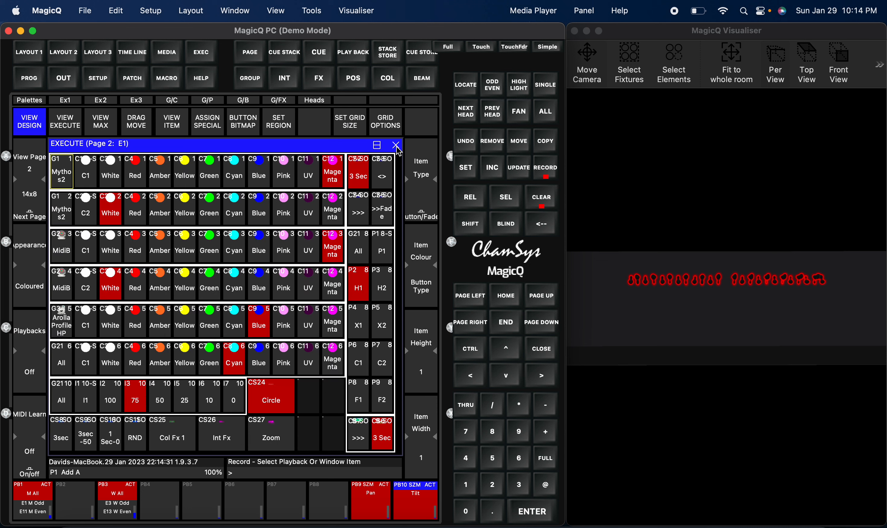
{"action": "type", "text": "St"}
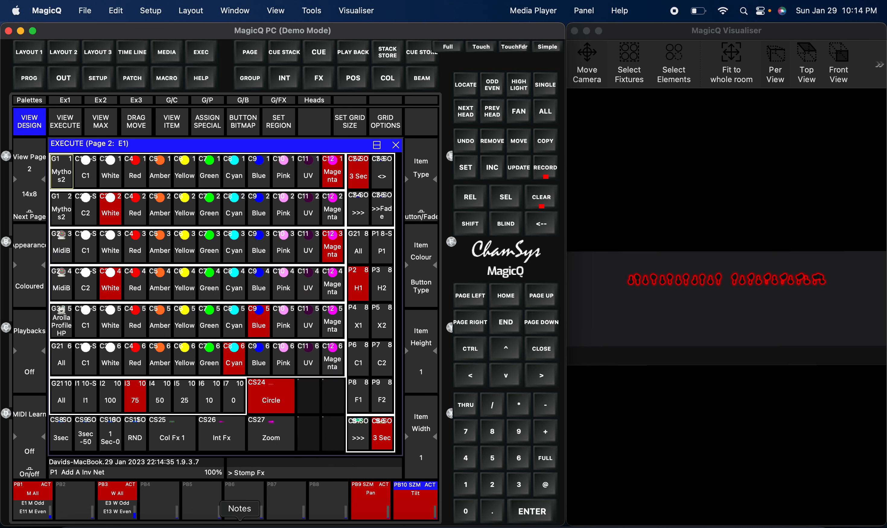
{"action": "type", "text": "omp Fx"}
{"action": "left_click", "coordinate": [308, 396]}
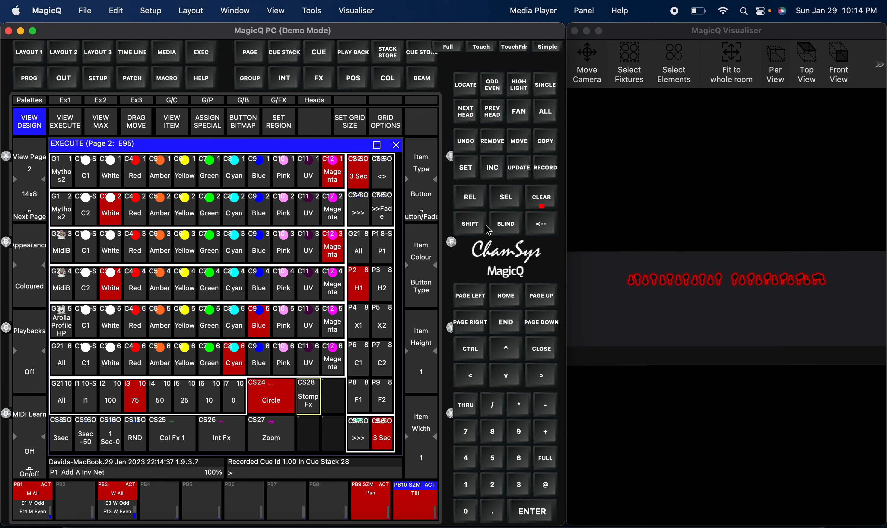
- Enlarge the Stomp Fx item to height 2 and width 2, and clear the programmer
{"action": "left_click", "coordinate": [434, 391]}
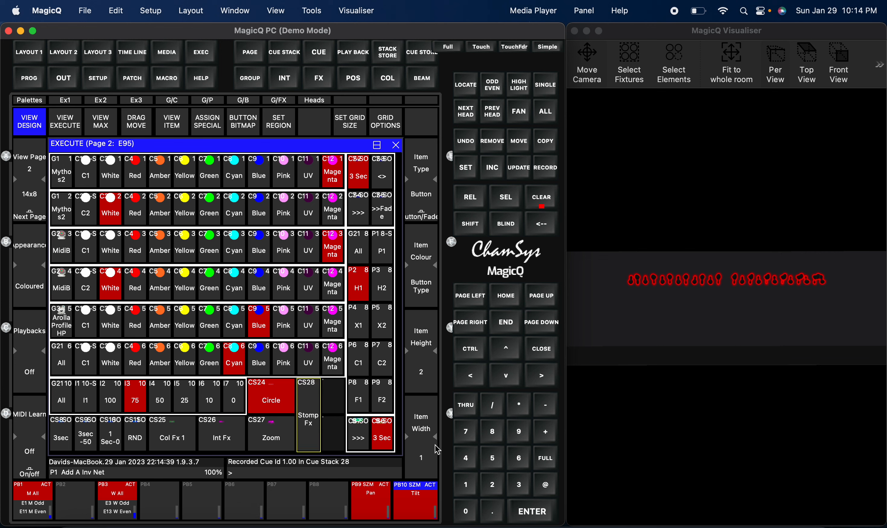
{"action": "left_click", "coordinate": [436, 447]}
{"action": "left_click", "coordinate": [555, 200]}
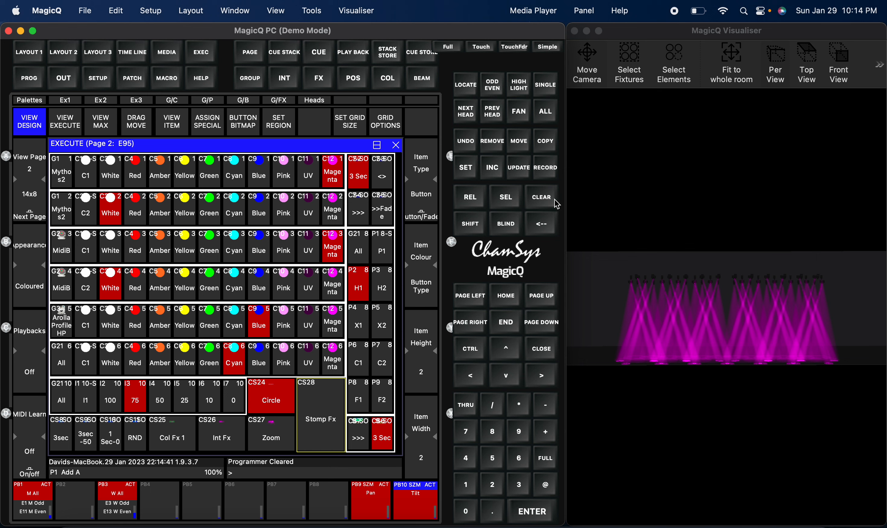
- Set the fade time of the Stomp Fx cue to 2 seconds in its cue stack
{"action": "left_click", "coordinate": [170, 130]}
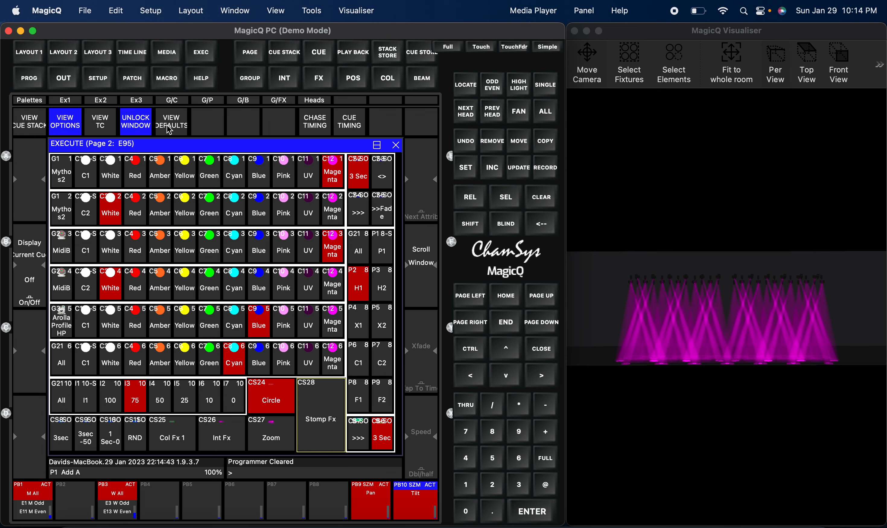
{"action": "left_click", "coordinate": [29, 121]}
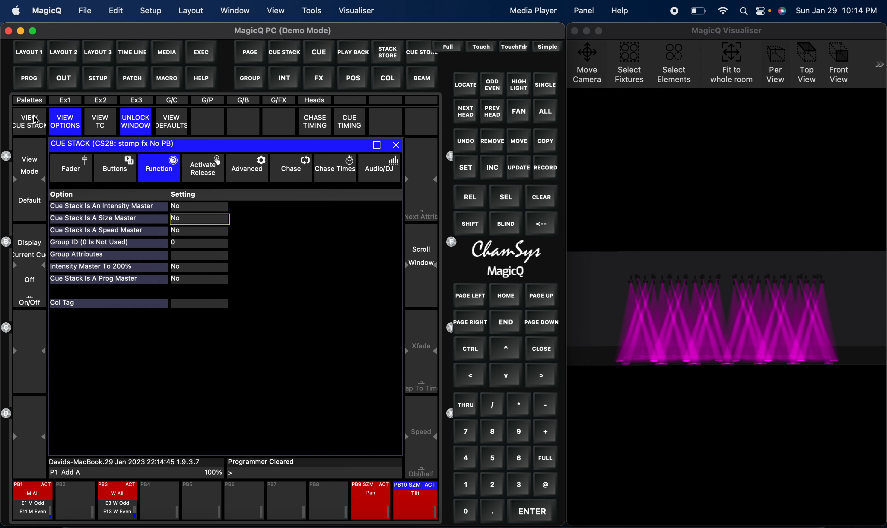
{"action": "left_click", "coordinate": [302, 174]}
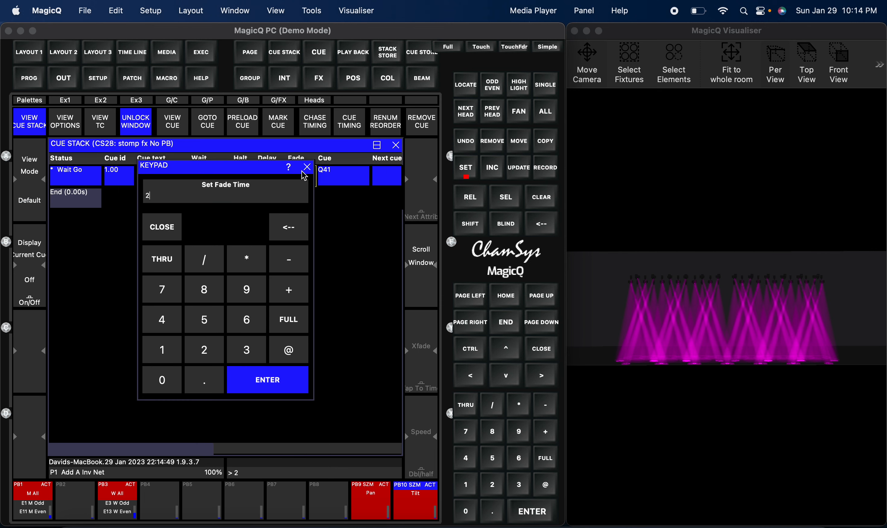
{"action": "key", "text": "Return"}
- Set the release time of the Stomp Fx cue stack to 2 seconds
{"action": "left_click", "coordinate": [66, 121]}
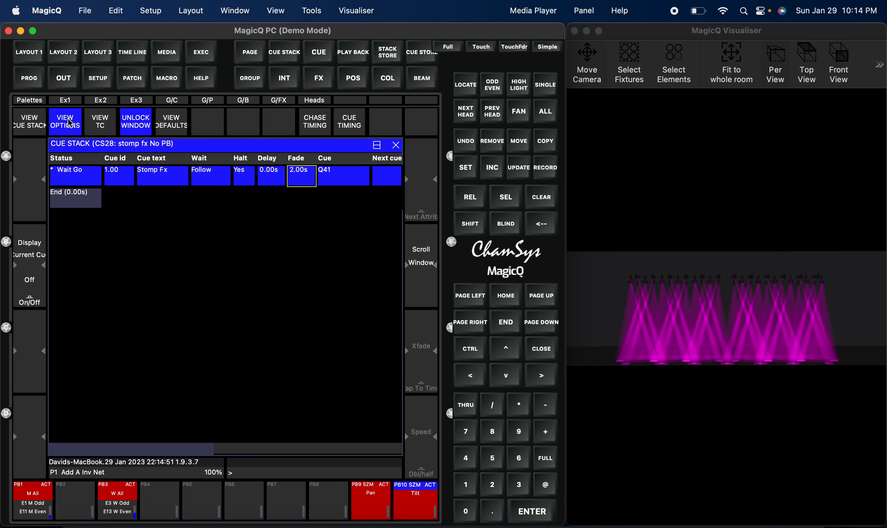
{"action": "left_click", "coordinate": [214, 178]}
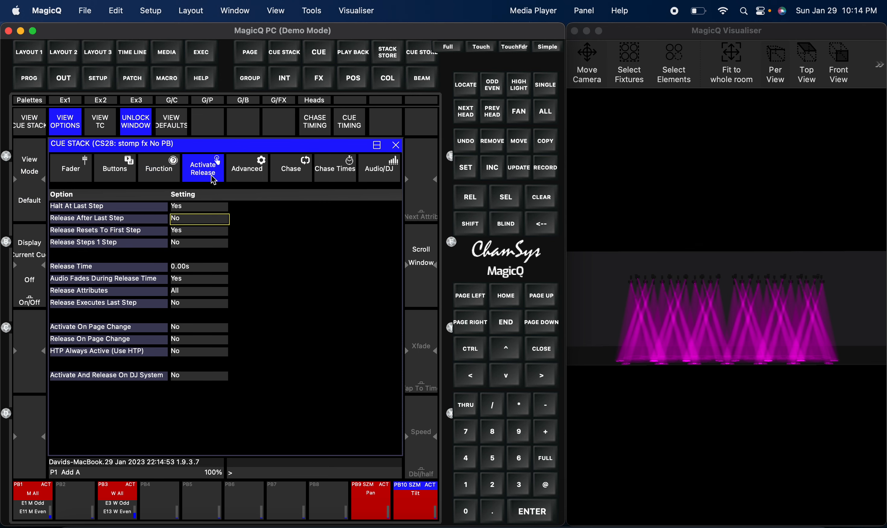
{"action": "left_click", "coordinate": [193, 267]}
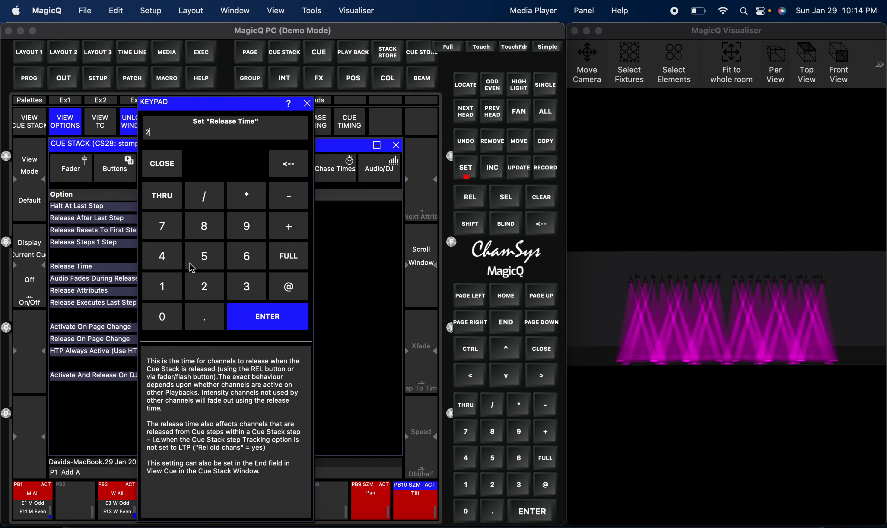
{"action": "type", "text": "2"}
{"action": "key", "text": "Return"}
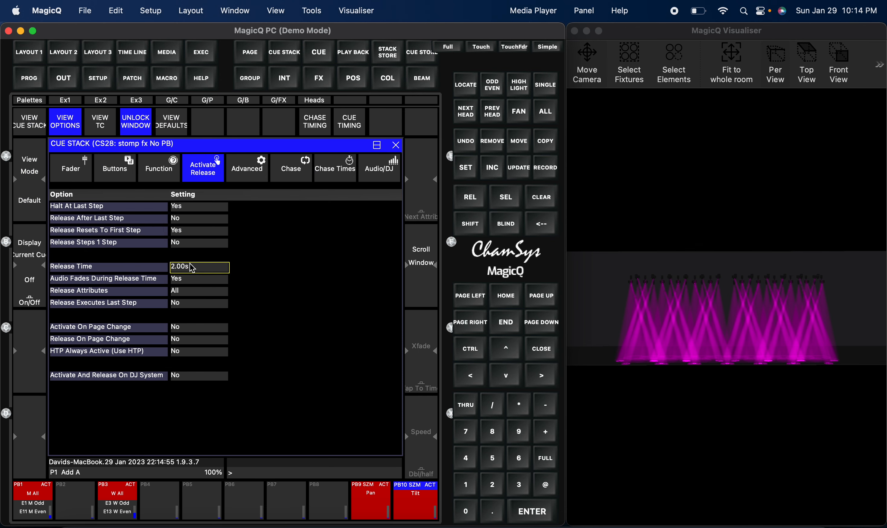
- Return to the second Execute page in the Full layout and raise the Tilt and Pan size masters to about full
{"action": "left_click", "coordinate": [32, 102]}
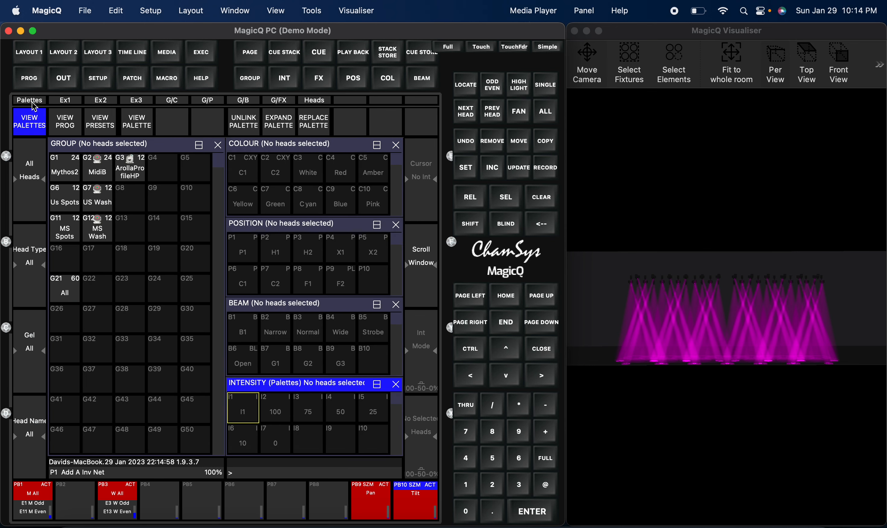
{"action": "left_click", "coordinate": [96, 103]}
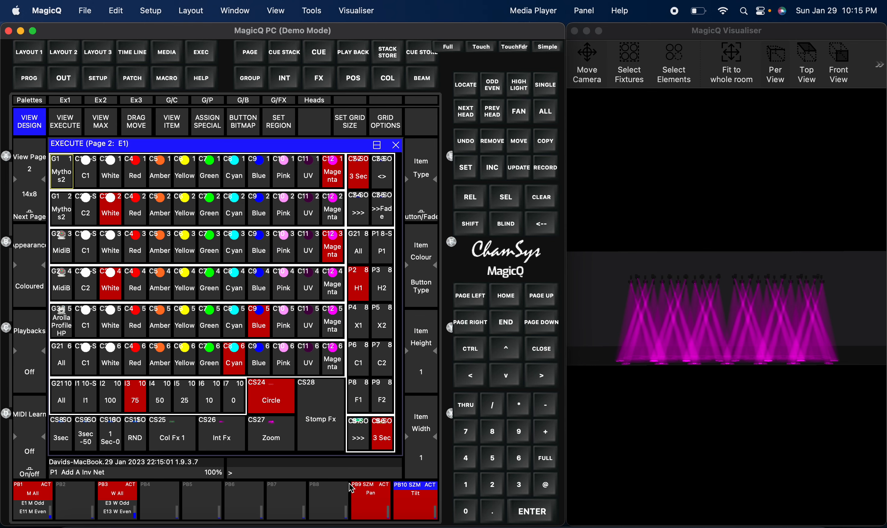
{"action": "left_click", "coordinate": [448, 46]}
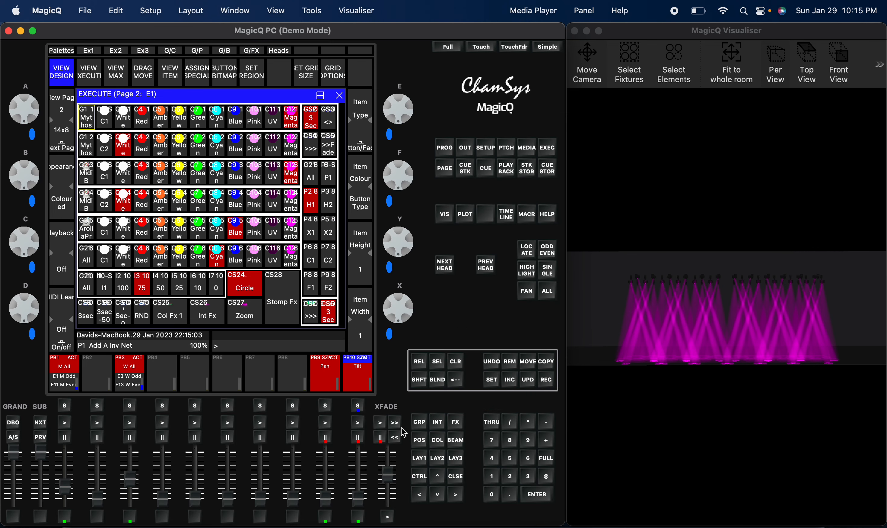
{"action": "left_click_drag", "start_coordinate": [360, 498], "coordinate": [358, 456]}
{"action": "left_click_drag", "start_coordinate": [325, 498], "coordinate": [325, 454]}
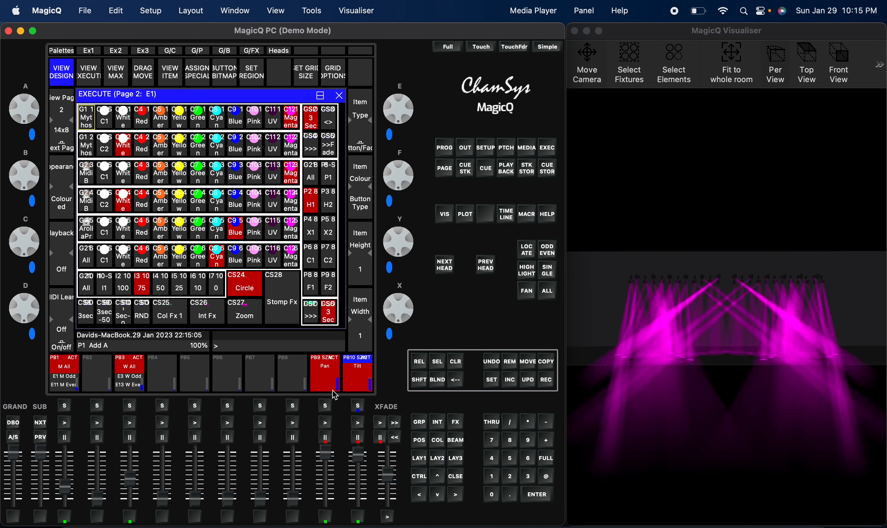
- Activate the Int Fx, Col Fx 1 and Zoom effects alongside the running Circle
{"action": "left_click", "coordinate": [208, 311]}
{"action": "left_click", "coordinate": [170, 312]}
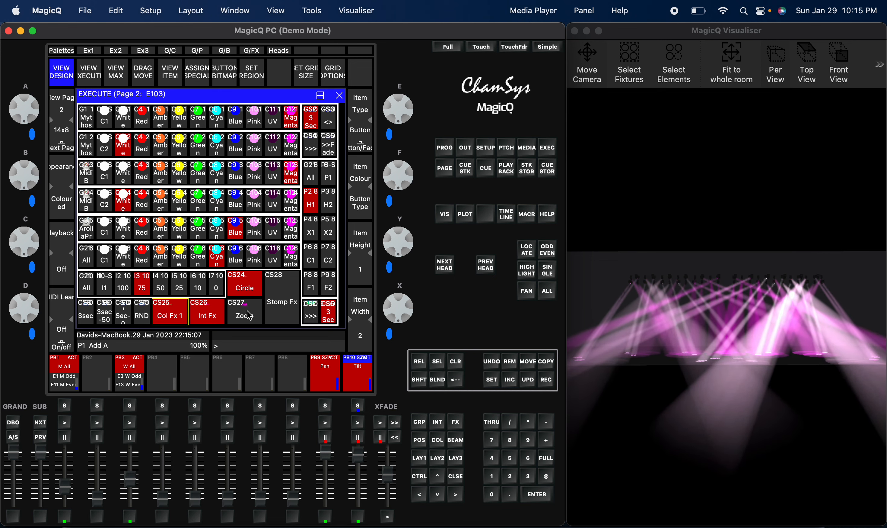
{"action": "left_click", "coordinate": [245, 312]}
- Set the first Mythos2 and first MidiB colour rows to Yellow and activate Stomp Fx
{"action": "left_click", "coordinate": [187, 123]}
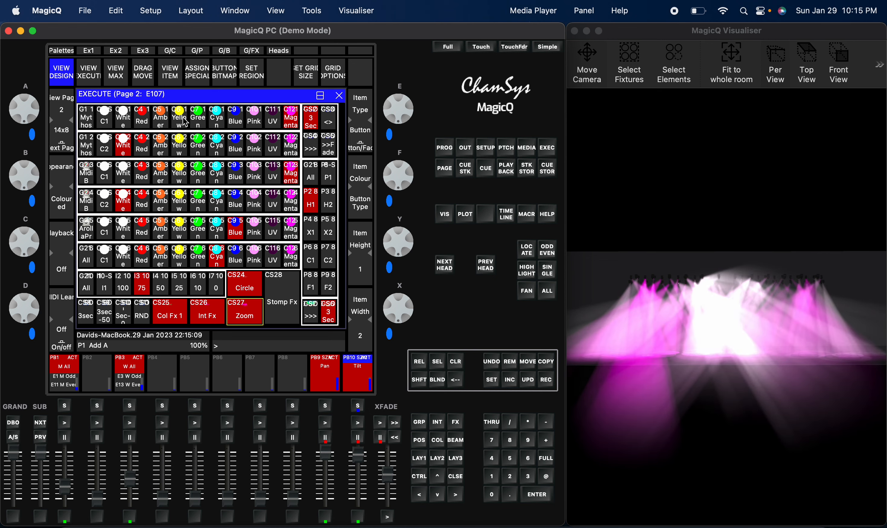
{"action": "left_click", "coordinate": [180, 173]}
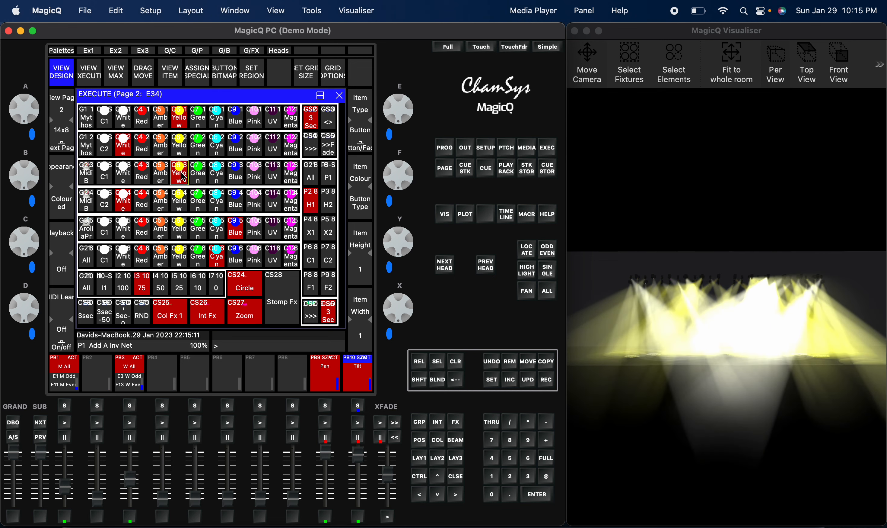
{"action": "left_click", "coordinate": [285, 317]}
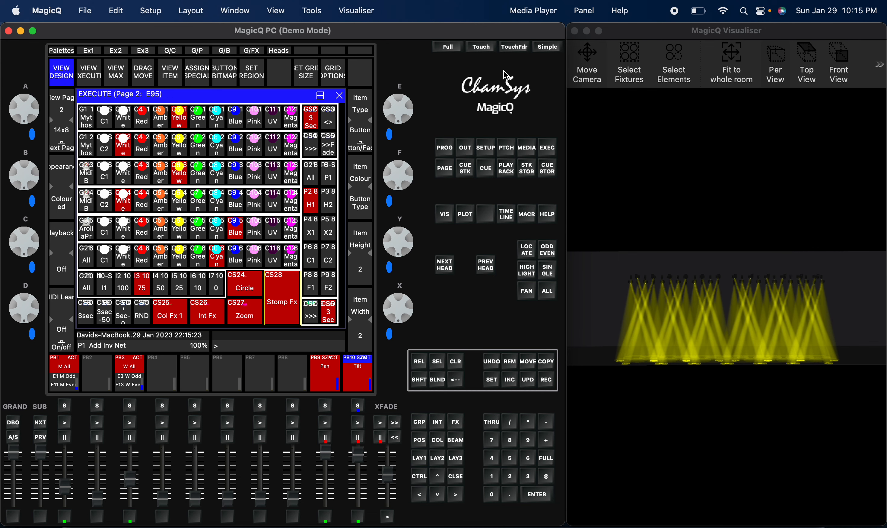
- Switch to the Touch layout and set the first Mythos2 and first MidiB colour rows to Blue
{"action": "left_click", "coordinate": [489, 47]}
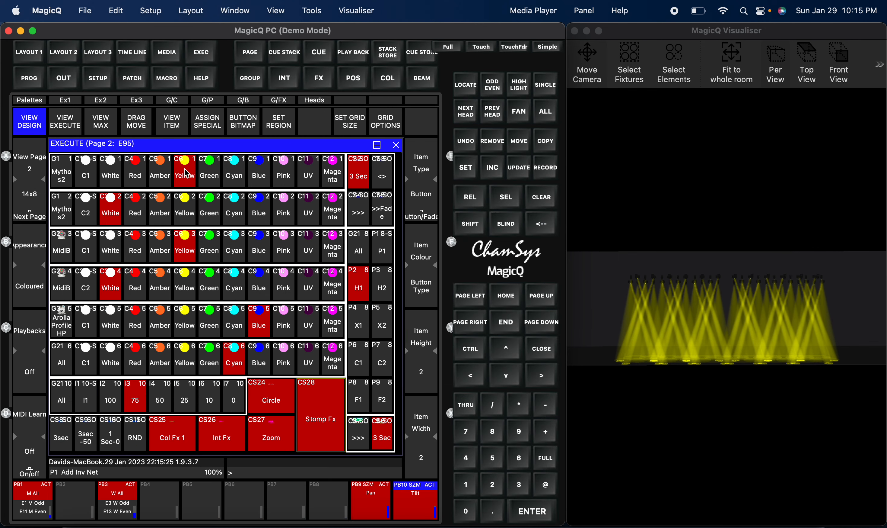
{"action": "left_click", "coordinate": [258, 172]}
{"action": "left_click", "coordinate": [266, 251]}
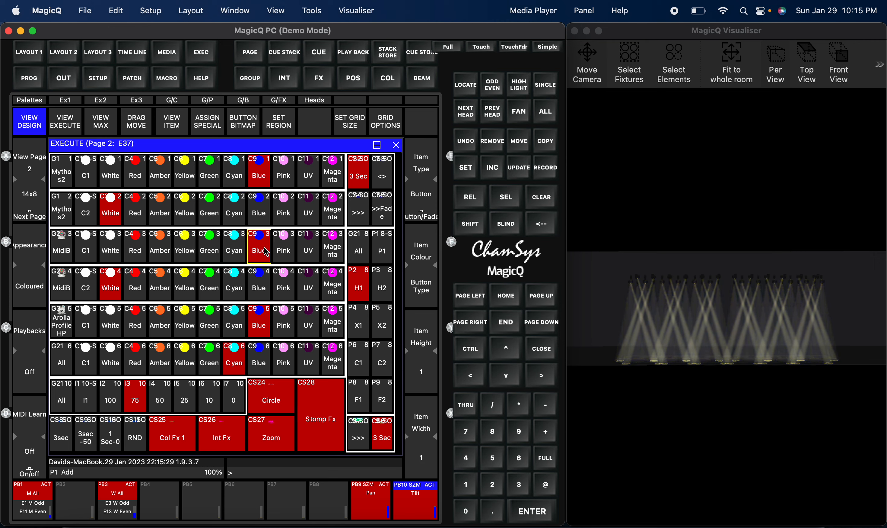
- Test Stomp Fx by releasing it, reactivating it and releasing it again while the other effects run
{"action": "left_click", "coordinate": [333, 438]}
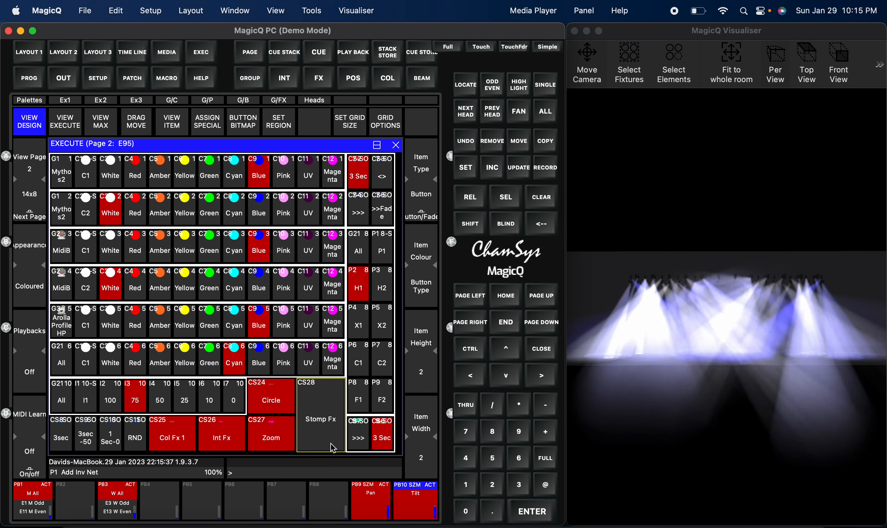
{"action": "left_click", "coordinate": [333, 448]}
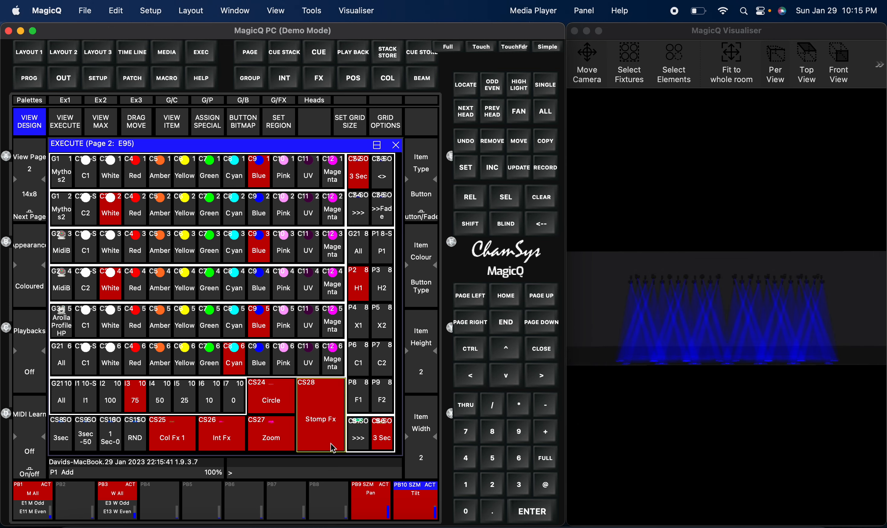
{"action": "left_click", "coordinate": [333, 447]}
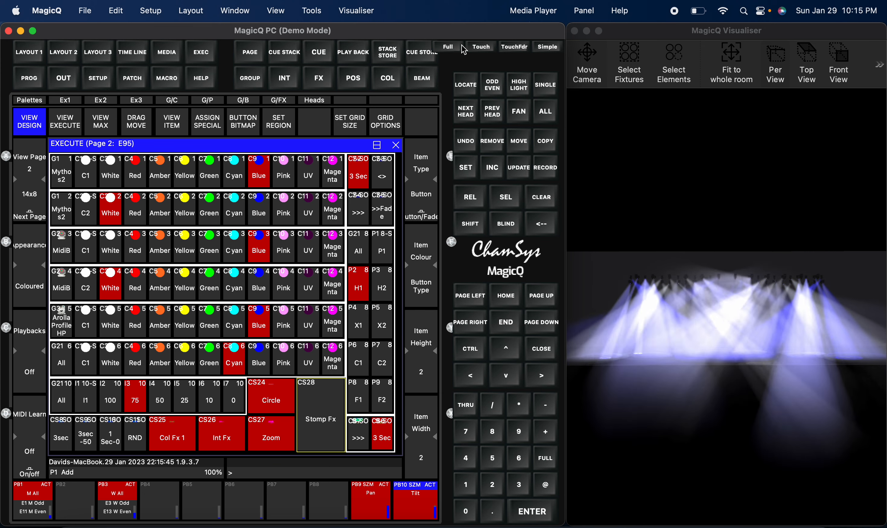
- Switch the console to the Full layout and clear the programmer
{"action": "left_click", "coordinate": [453, 46]}
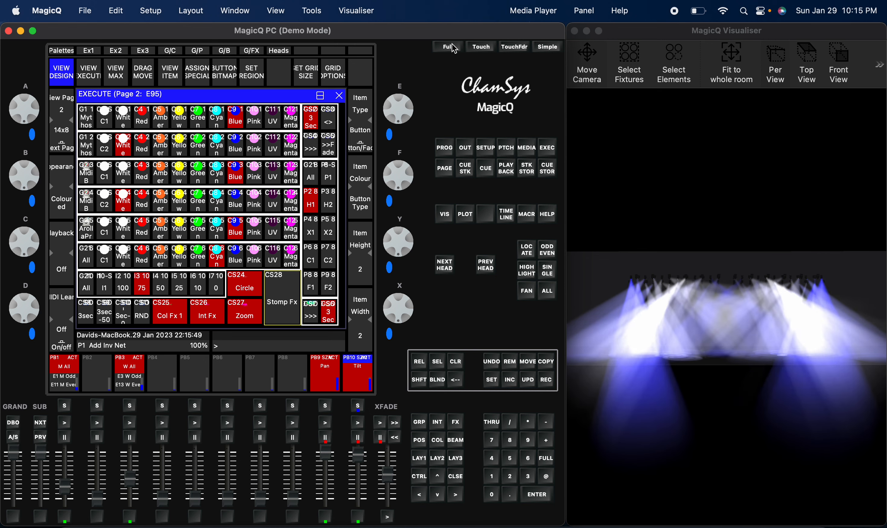
{"action": "left_click", "coordinate": [455, 362]}
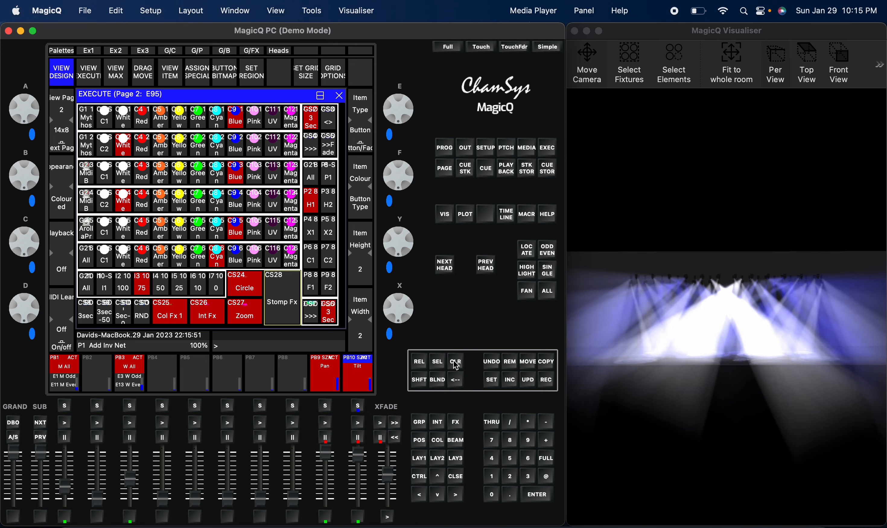
{"action": "left_click", "coordinate": [456, 361]}
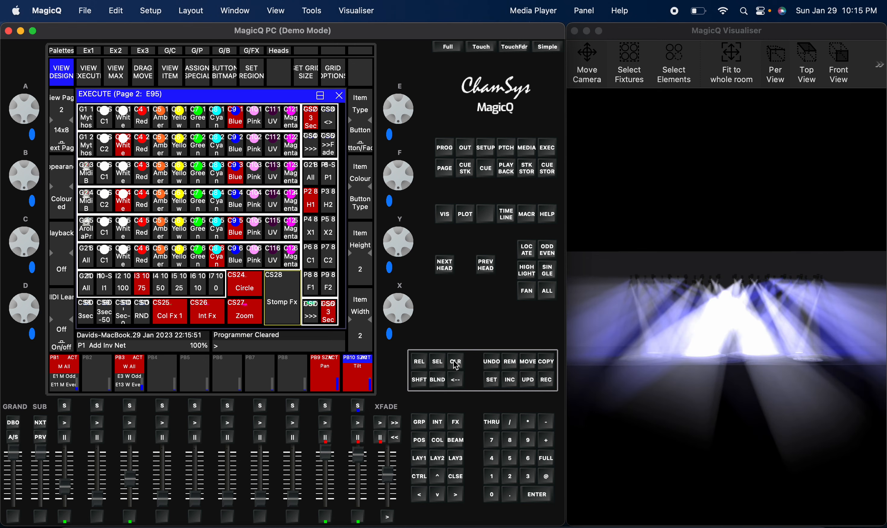
{"action": "left_click", "coordinate": [69, 53]}
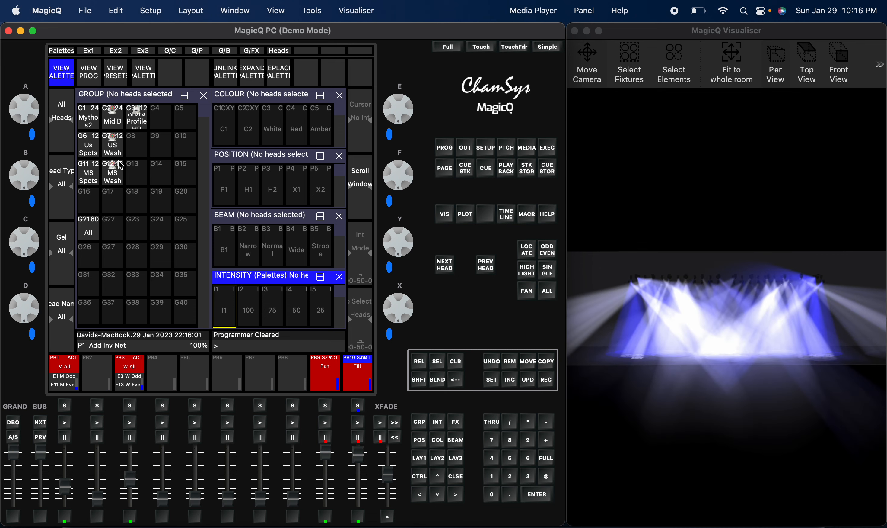
{"action": "left_click", "coordinate": [116, 52]}
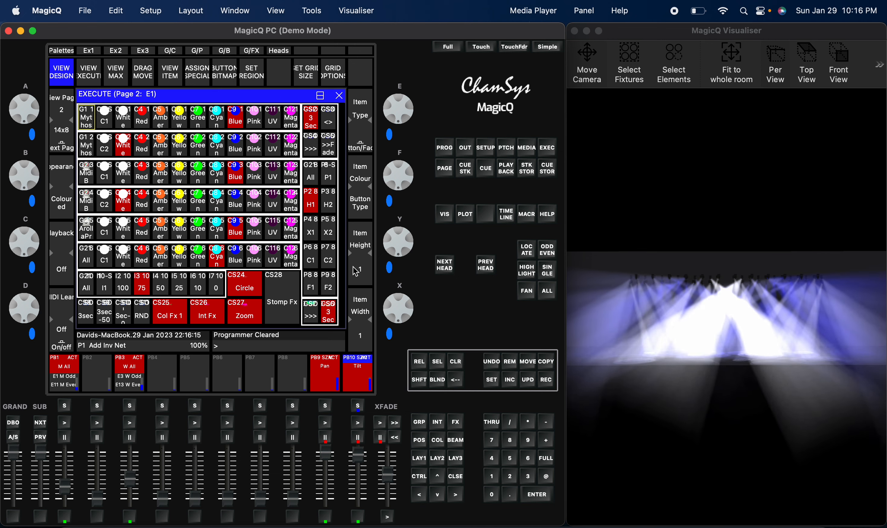
- Release the Zoom effect in the Execute page 2 grid
{"action": "left_click", "coordinate": [253, 322]}
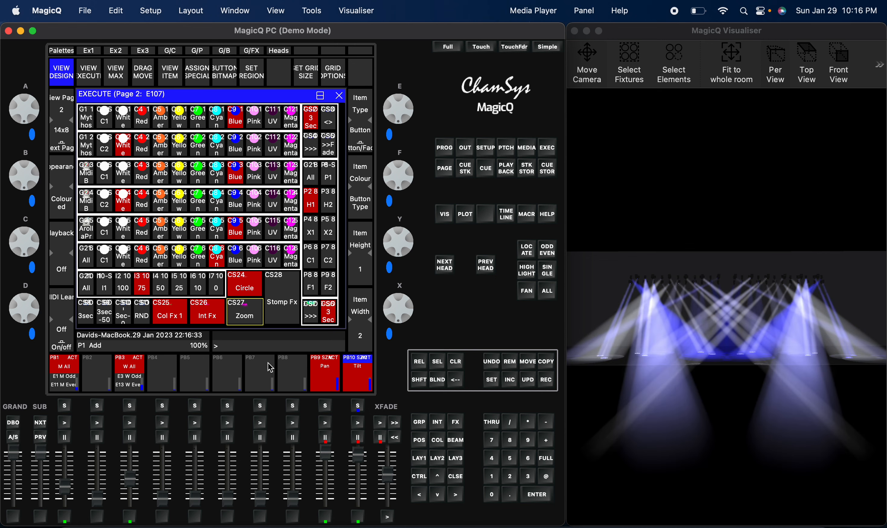
- Look over the empty cells of Execute page 1 and the palette windows, and return to Execute page 2
{"action": "left_click", "coordinate": [96, 52]}
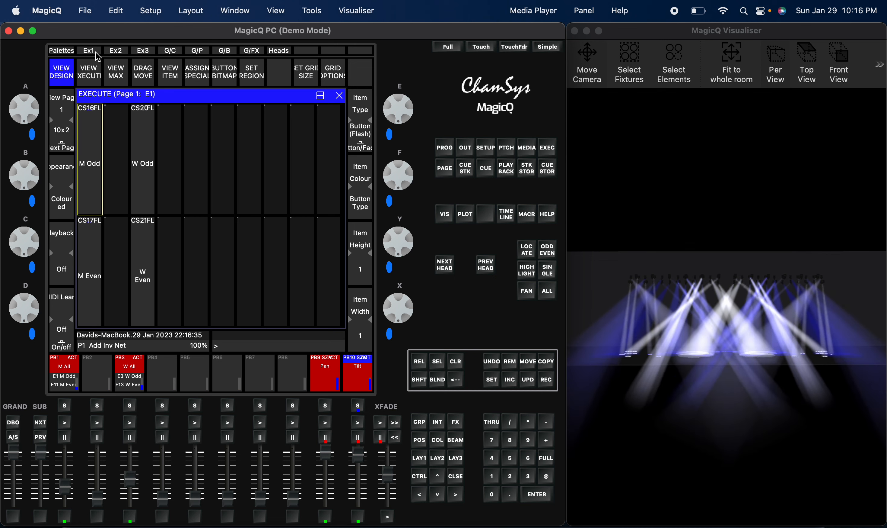
{"action": "left_click", "coordinate": [326, 195]}
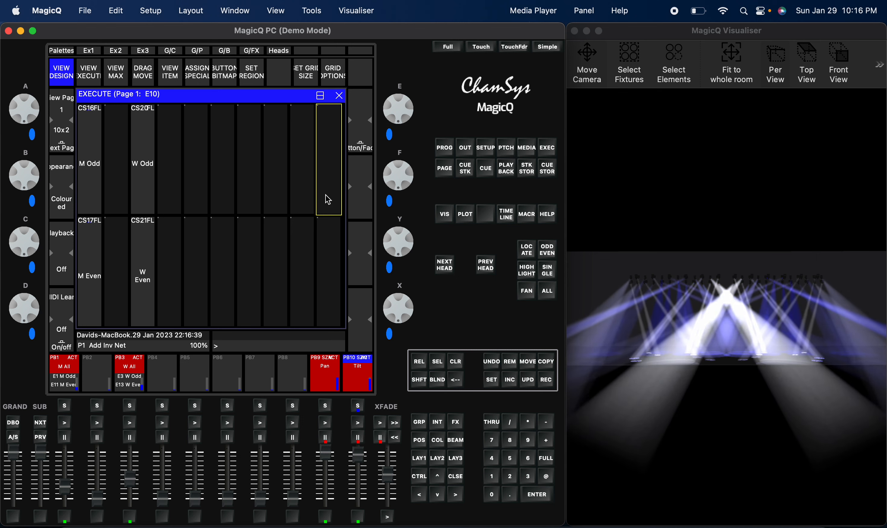
{"action": "left_click", "coordinate": [330, 248]}
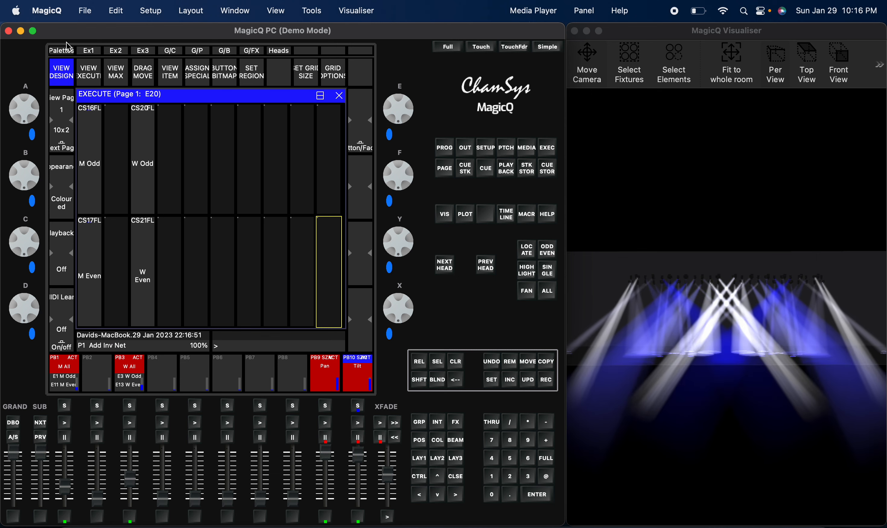
{"action": "left_click", "coordinate": [64, 53]}
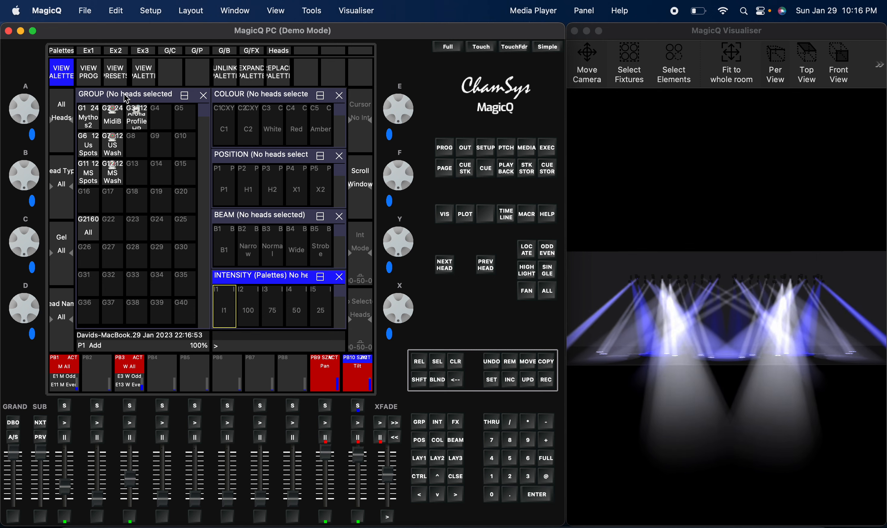
{"action": "left_click", "coordinate": [117, 51]}
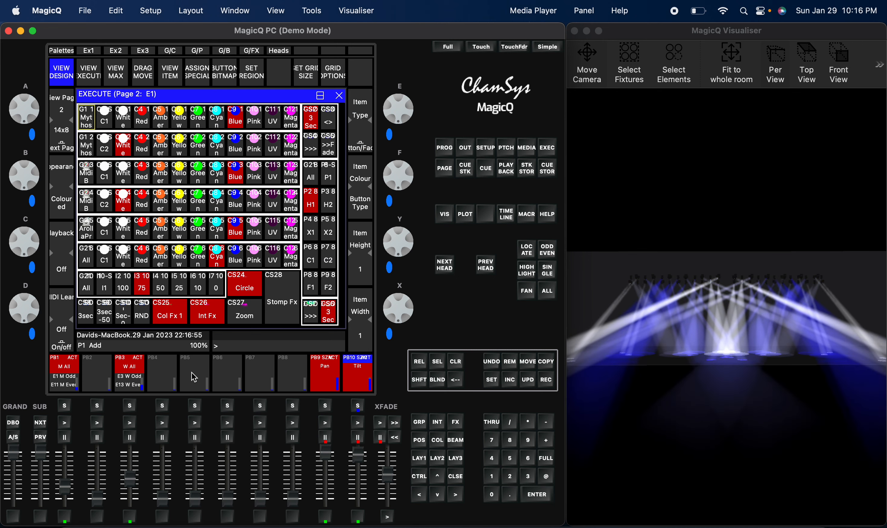